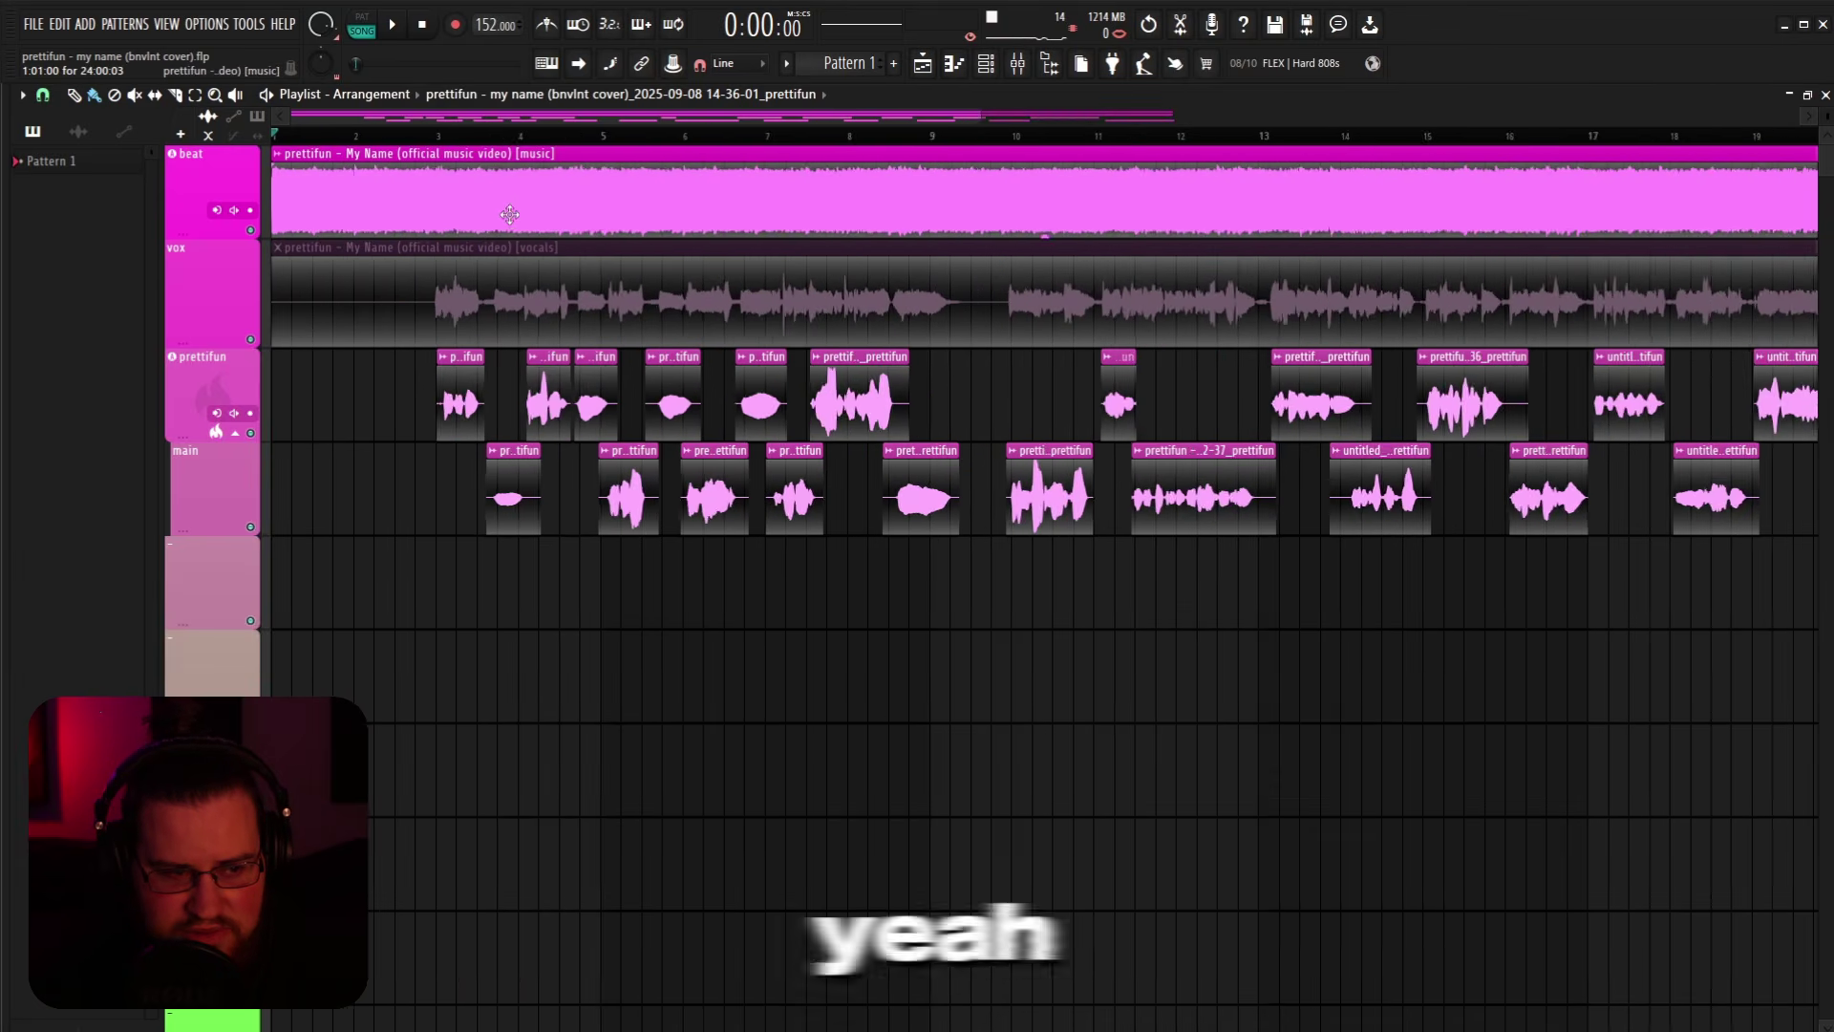
Step: Examine the cover's vocal clips in the arrangement and the effect chain on the prettifun mixer track
{"action": "scroll", "coordinate": [511, 314], "scroll_direction": "down", "scroll_amount": 2}
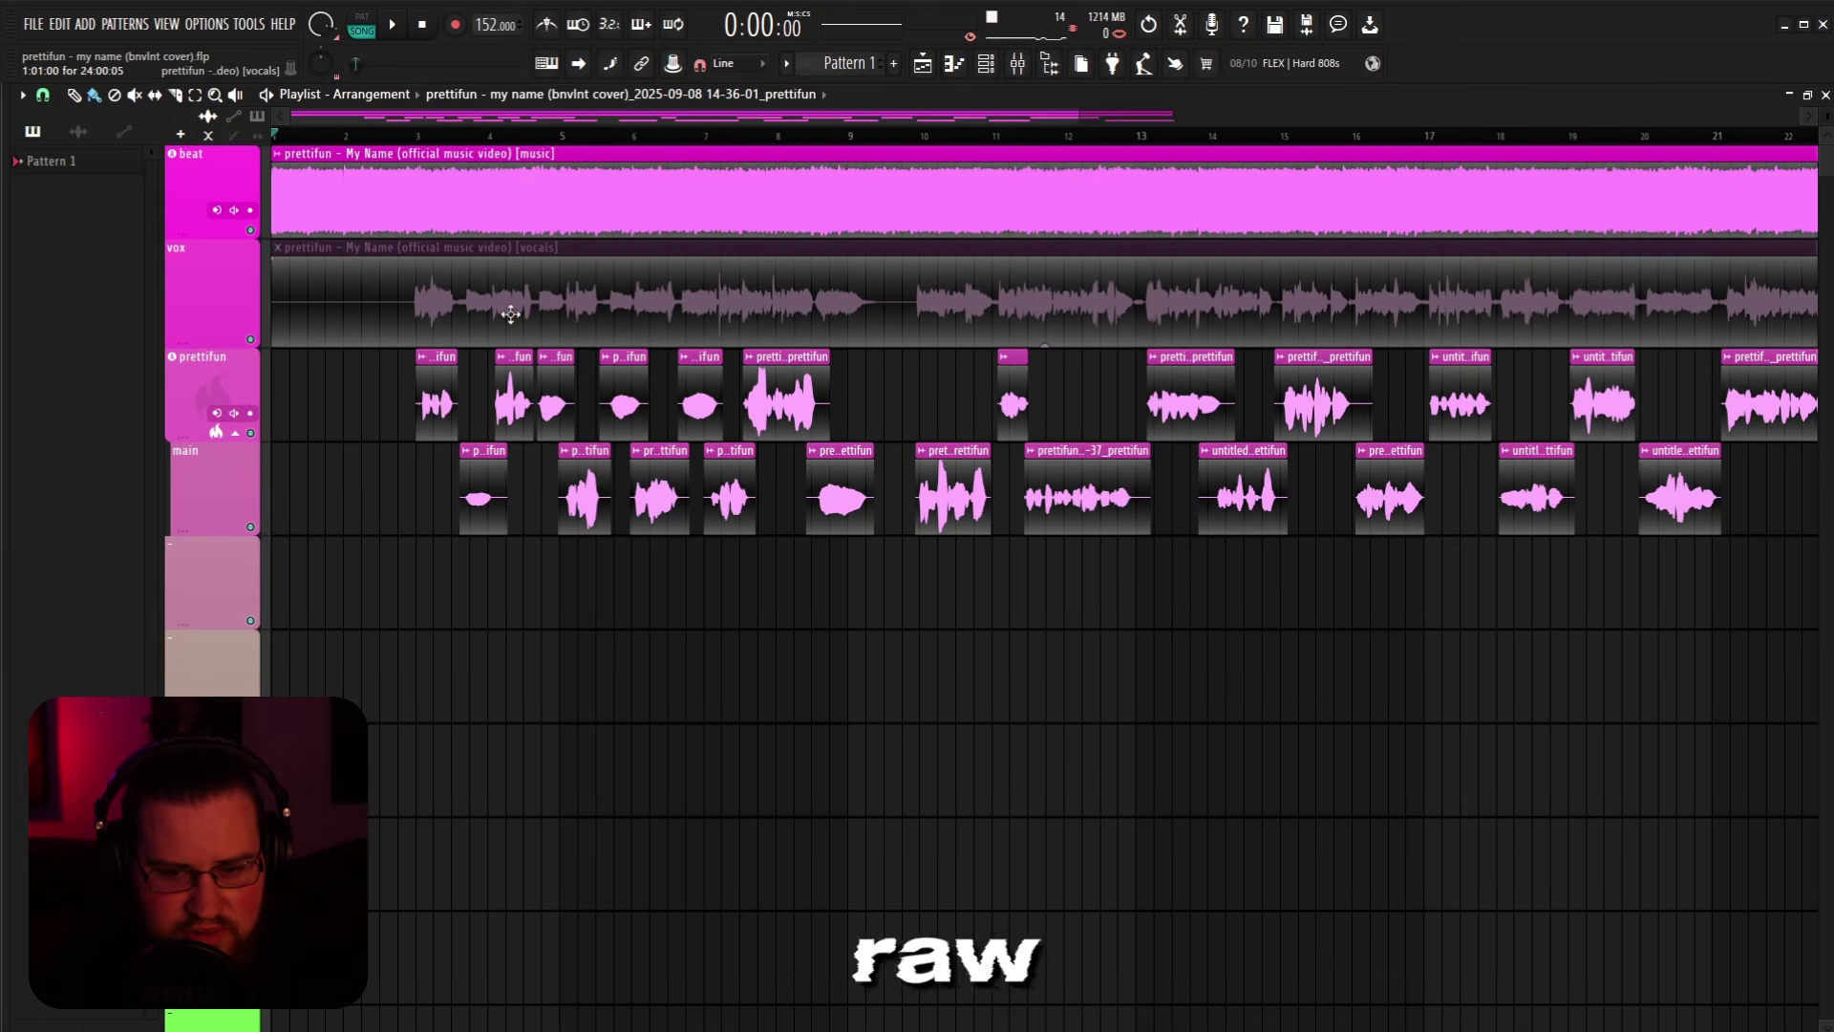
{"action": "left_click", "coordinate": [1017, 63]}
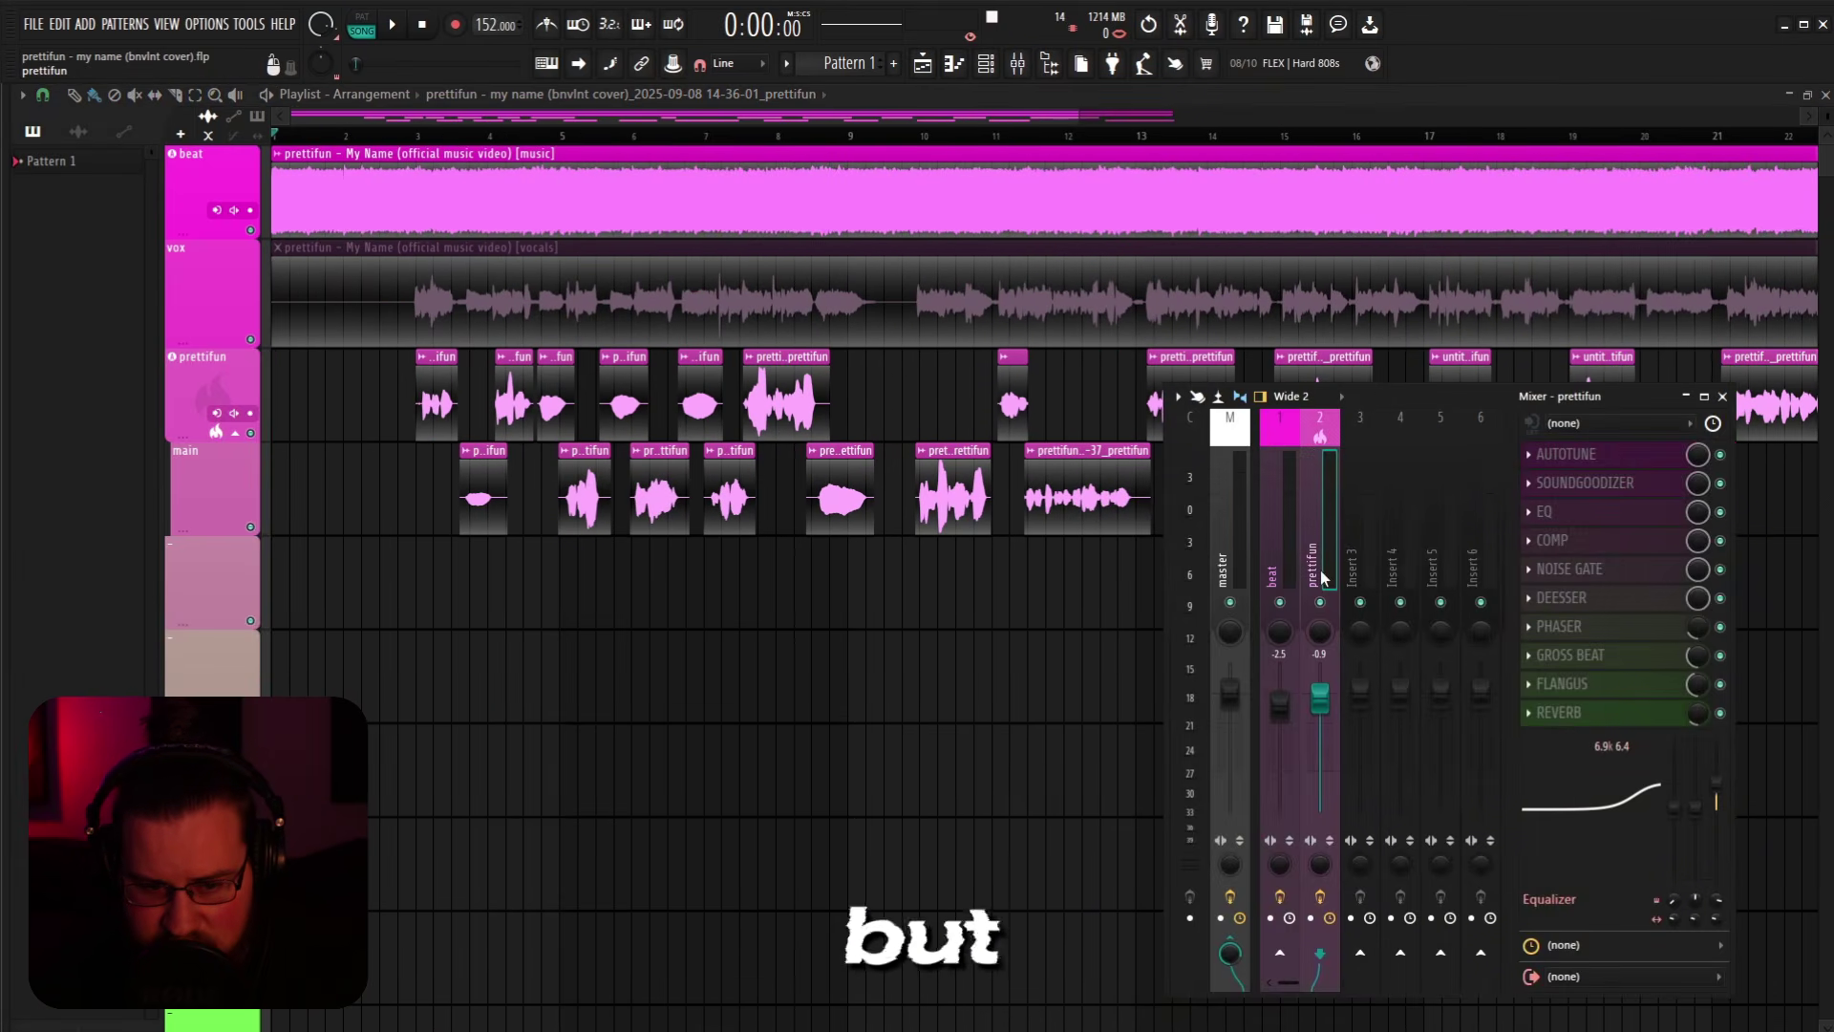
{"action": "key", "text": "F9"}
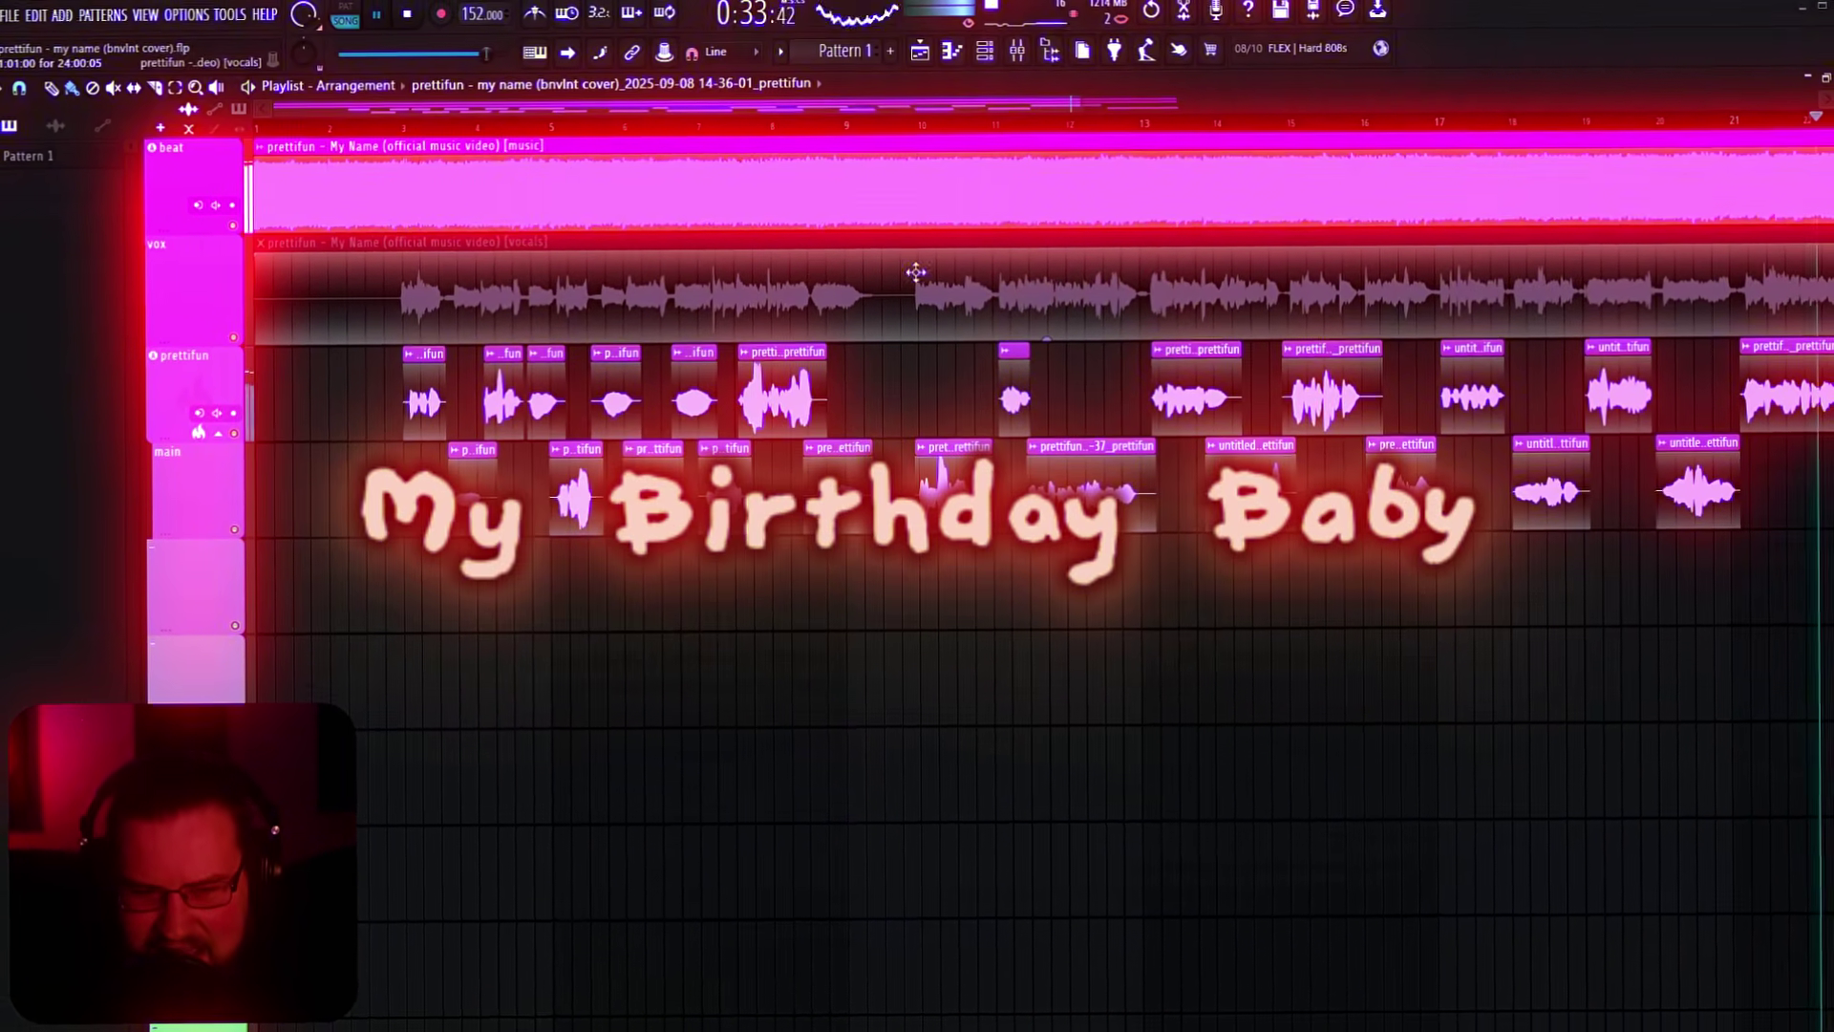
{"action": "scroll", "coordinate": [913, 271], "scroll_direction": "down", "scroll_amount": 2}
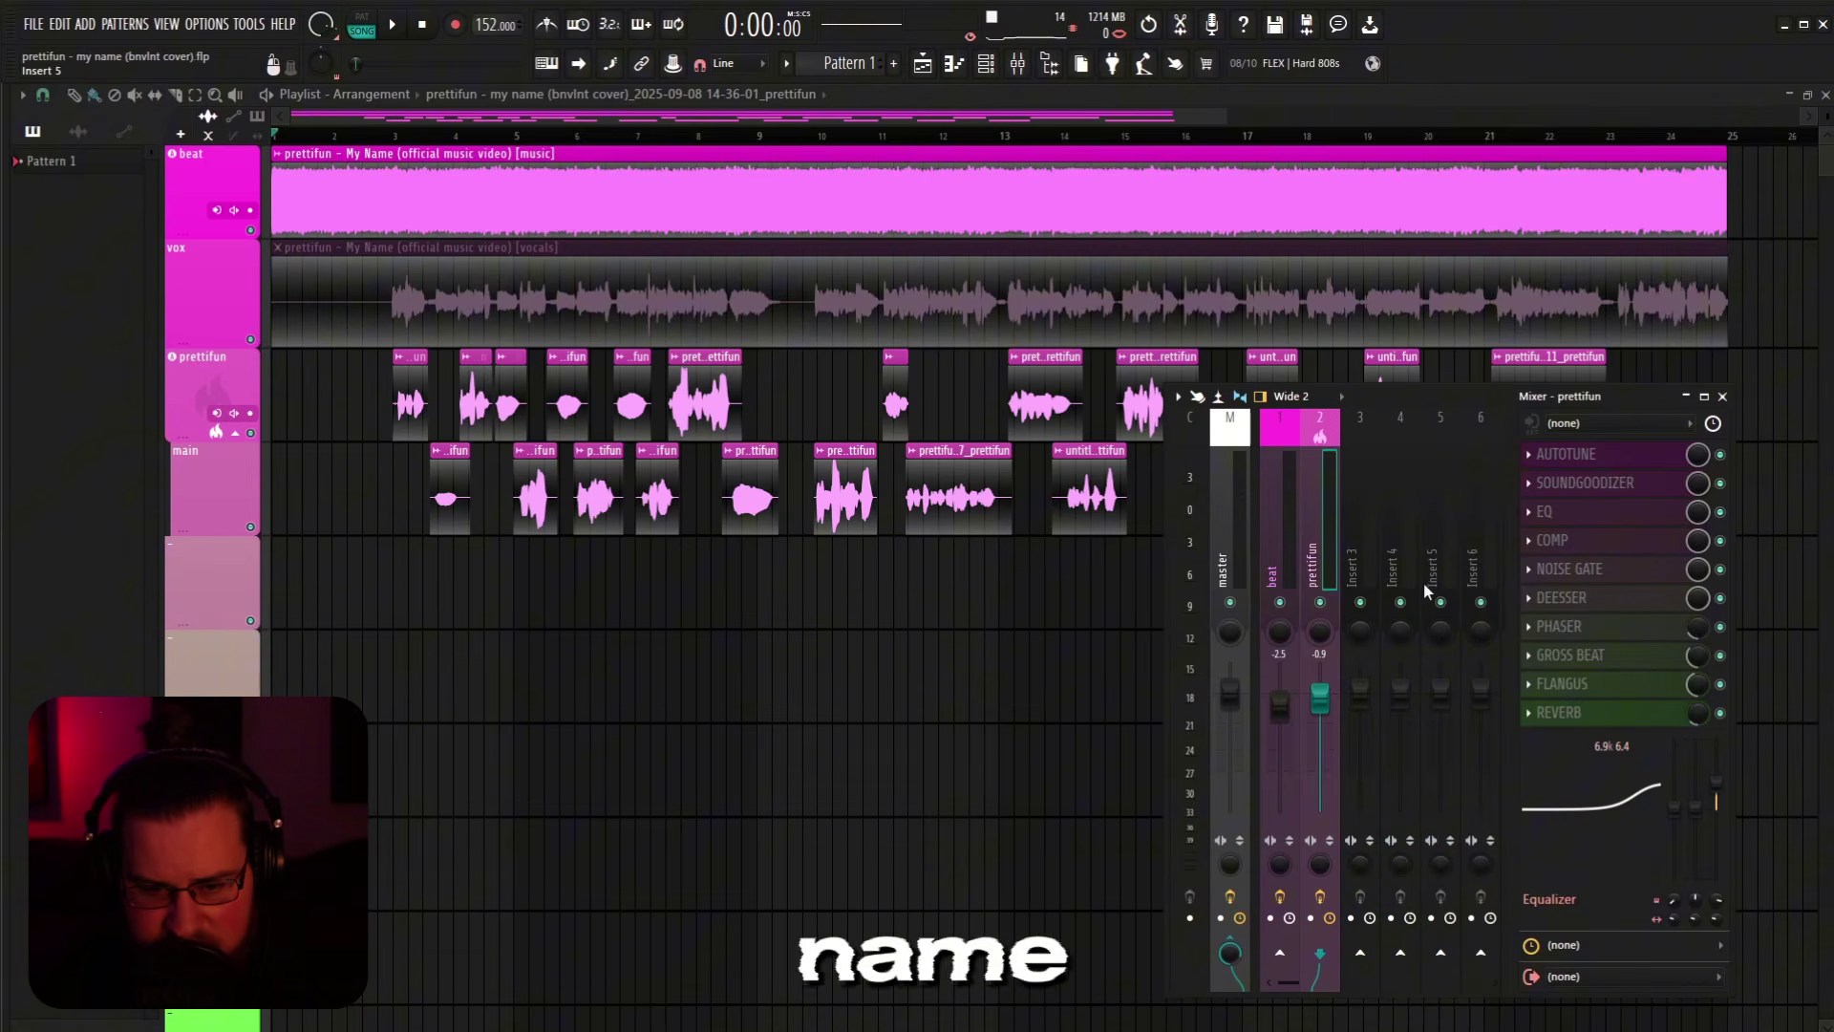
{"action": "key", "text": "F9"}
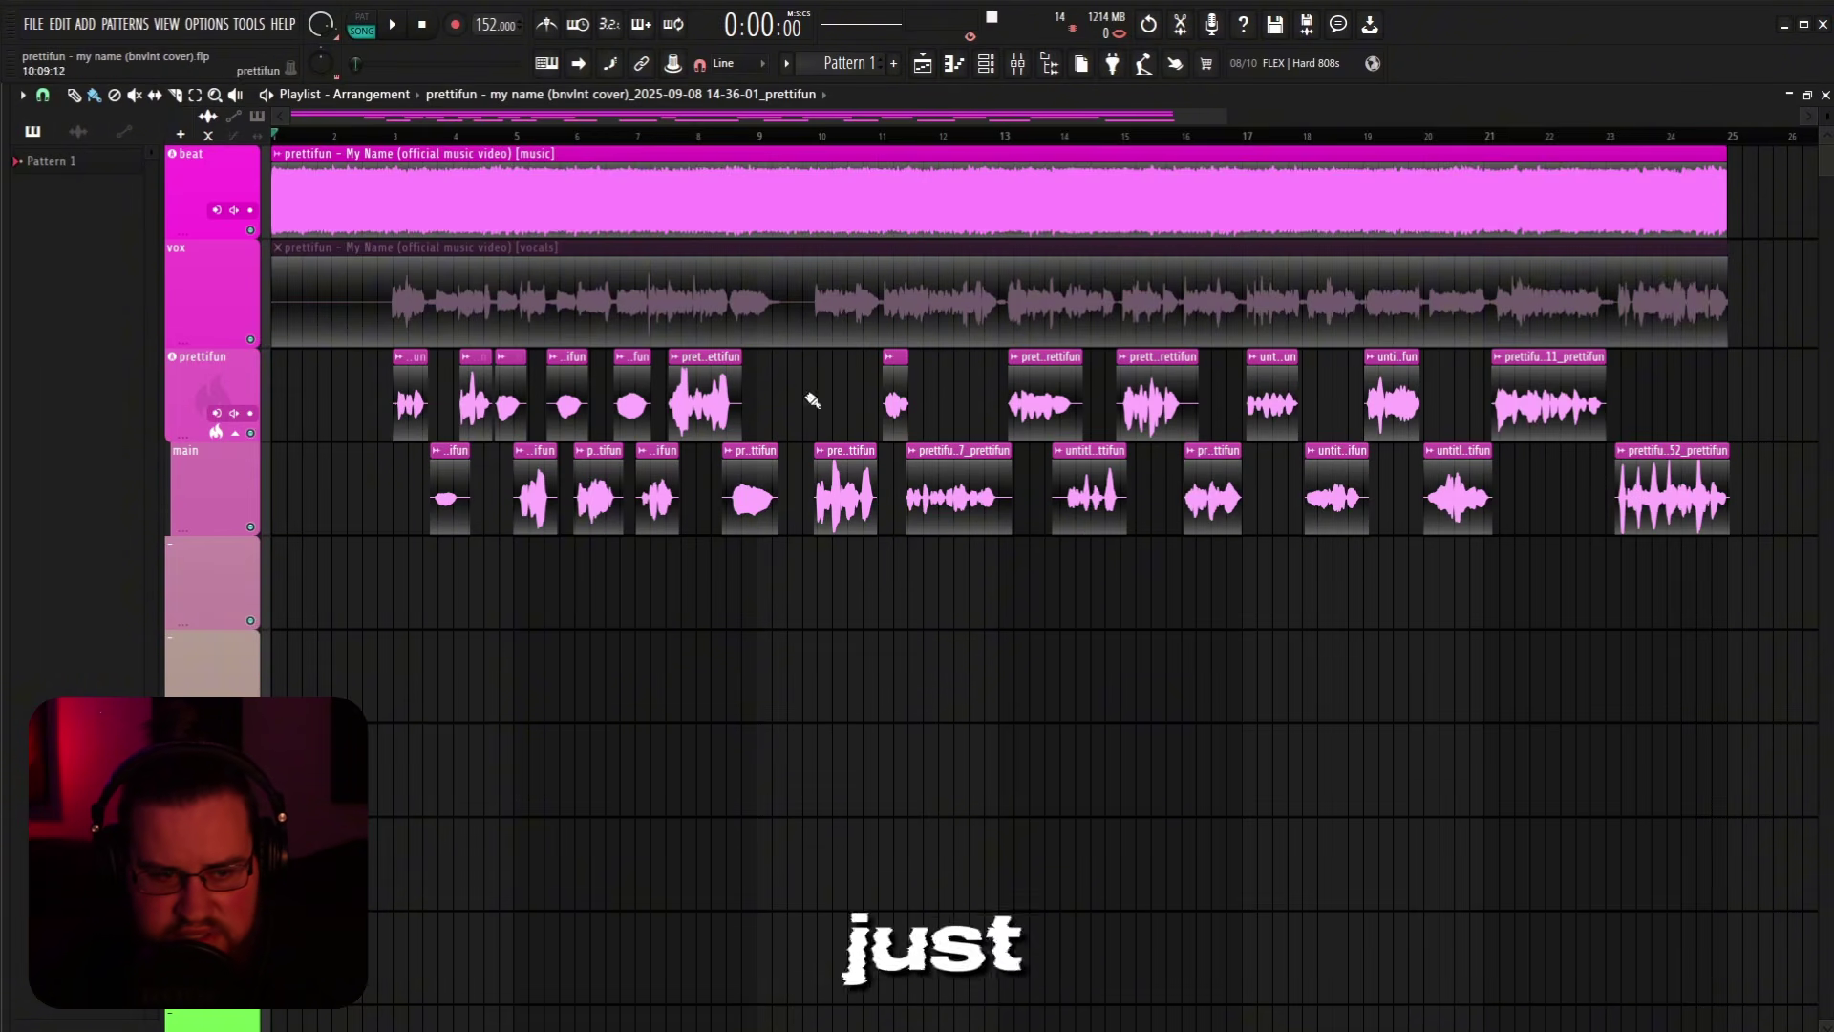
Step: Mute the beat track and listen to the vocal clips alone from around bars 17 to 18
{"action": "left_click", "coordinate": [252, 232]}
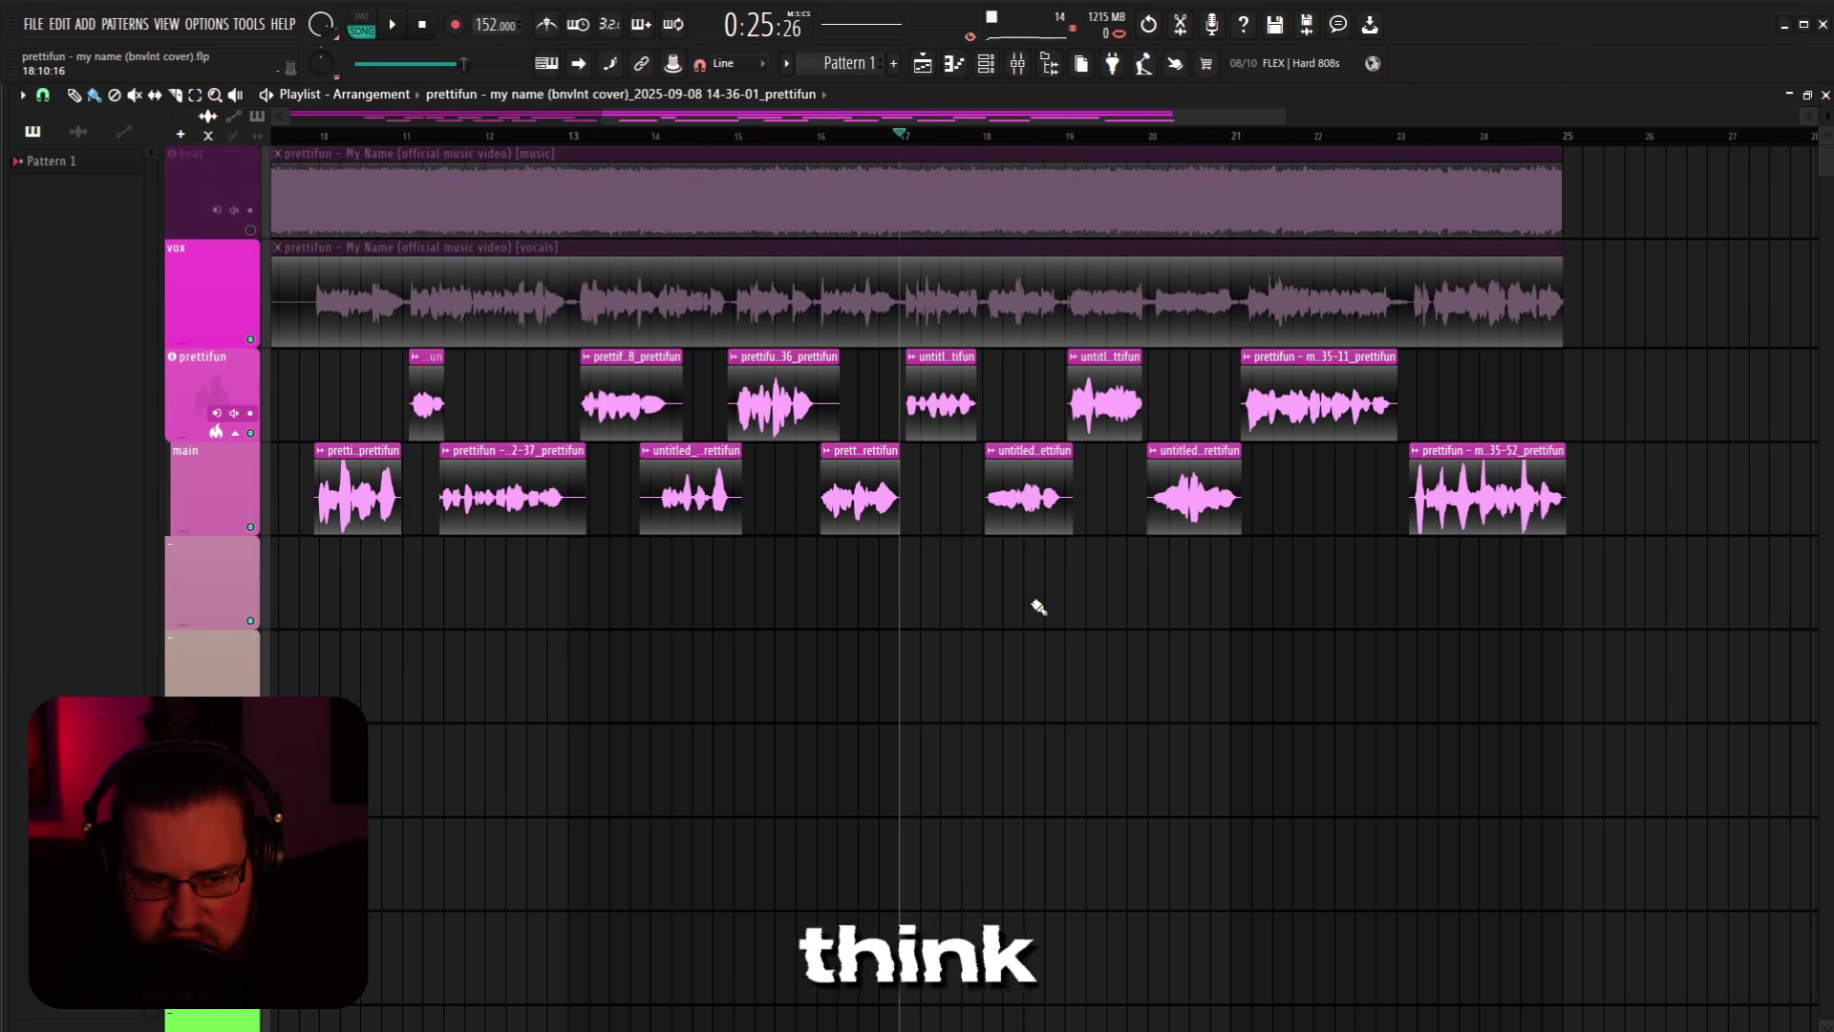
{"action": "scroll", "coordinate": [1038, 606], "scroll_direction": "up", "scroll_amount": 2}
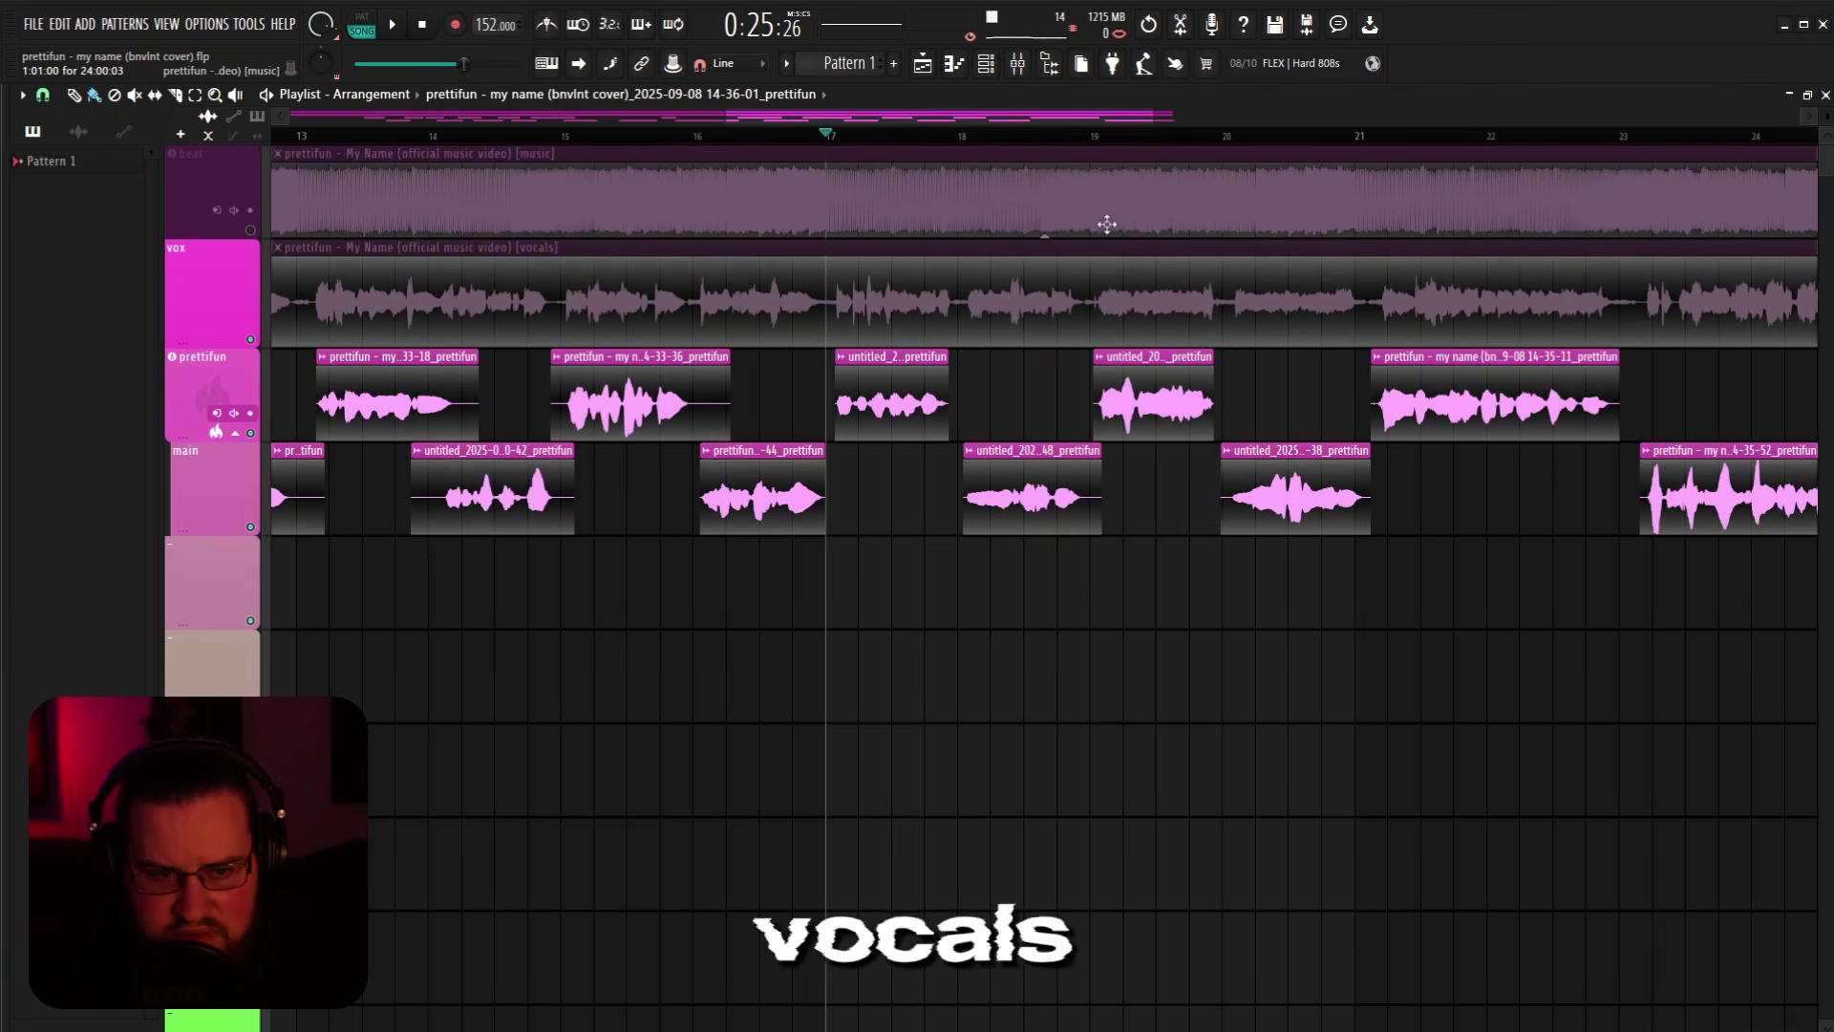
{"action": "scroll", "coordinate": [966, 425], "scroll_direction": "down", "scroll_amount": 3}
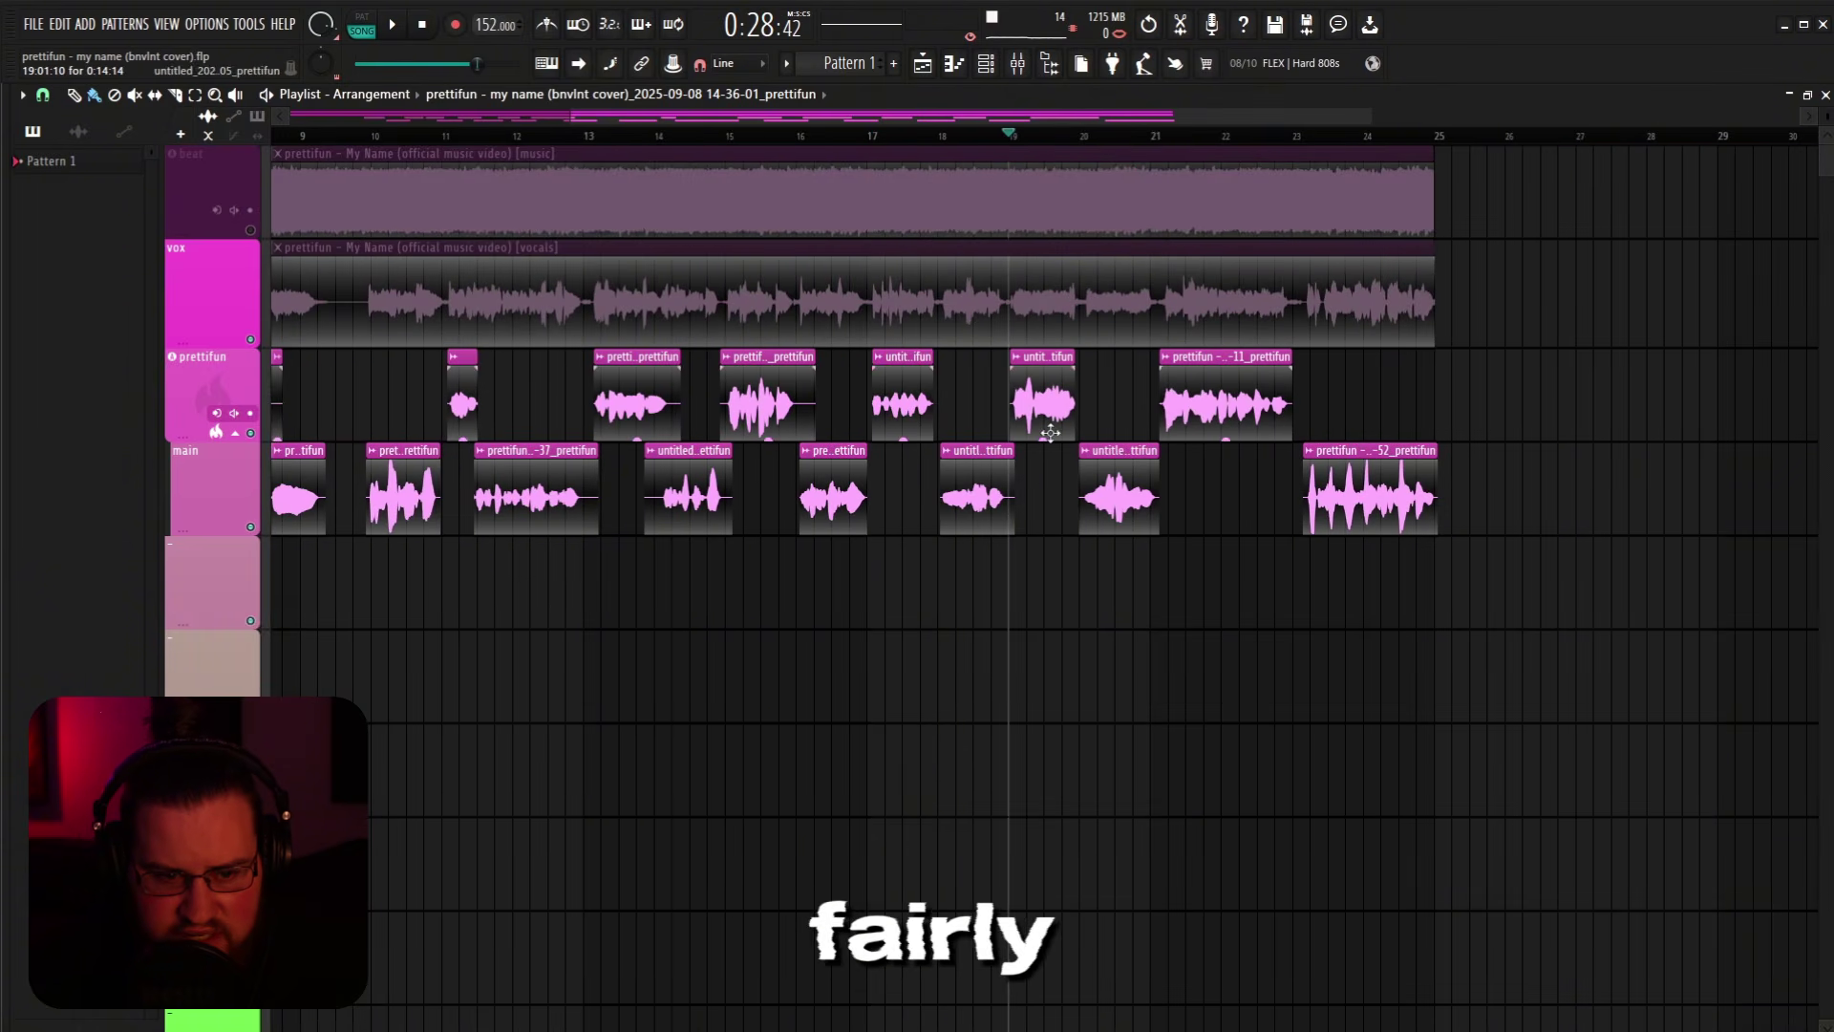
{"action": "scroll", "coordinate": [1051, 456], "scroll_direction": "up", "scroll_amount": 3}
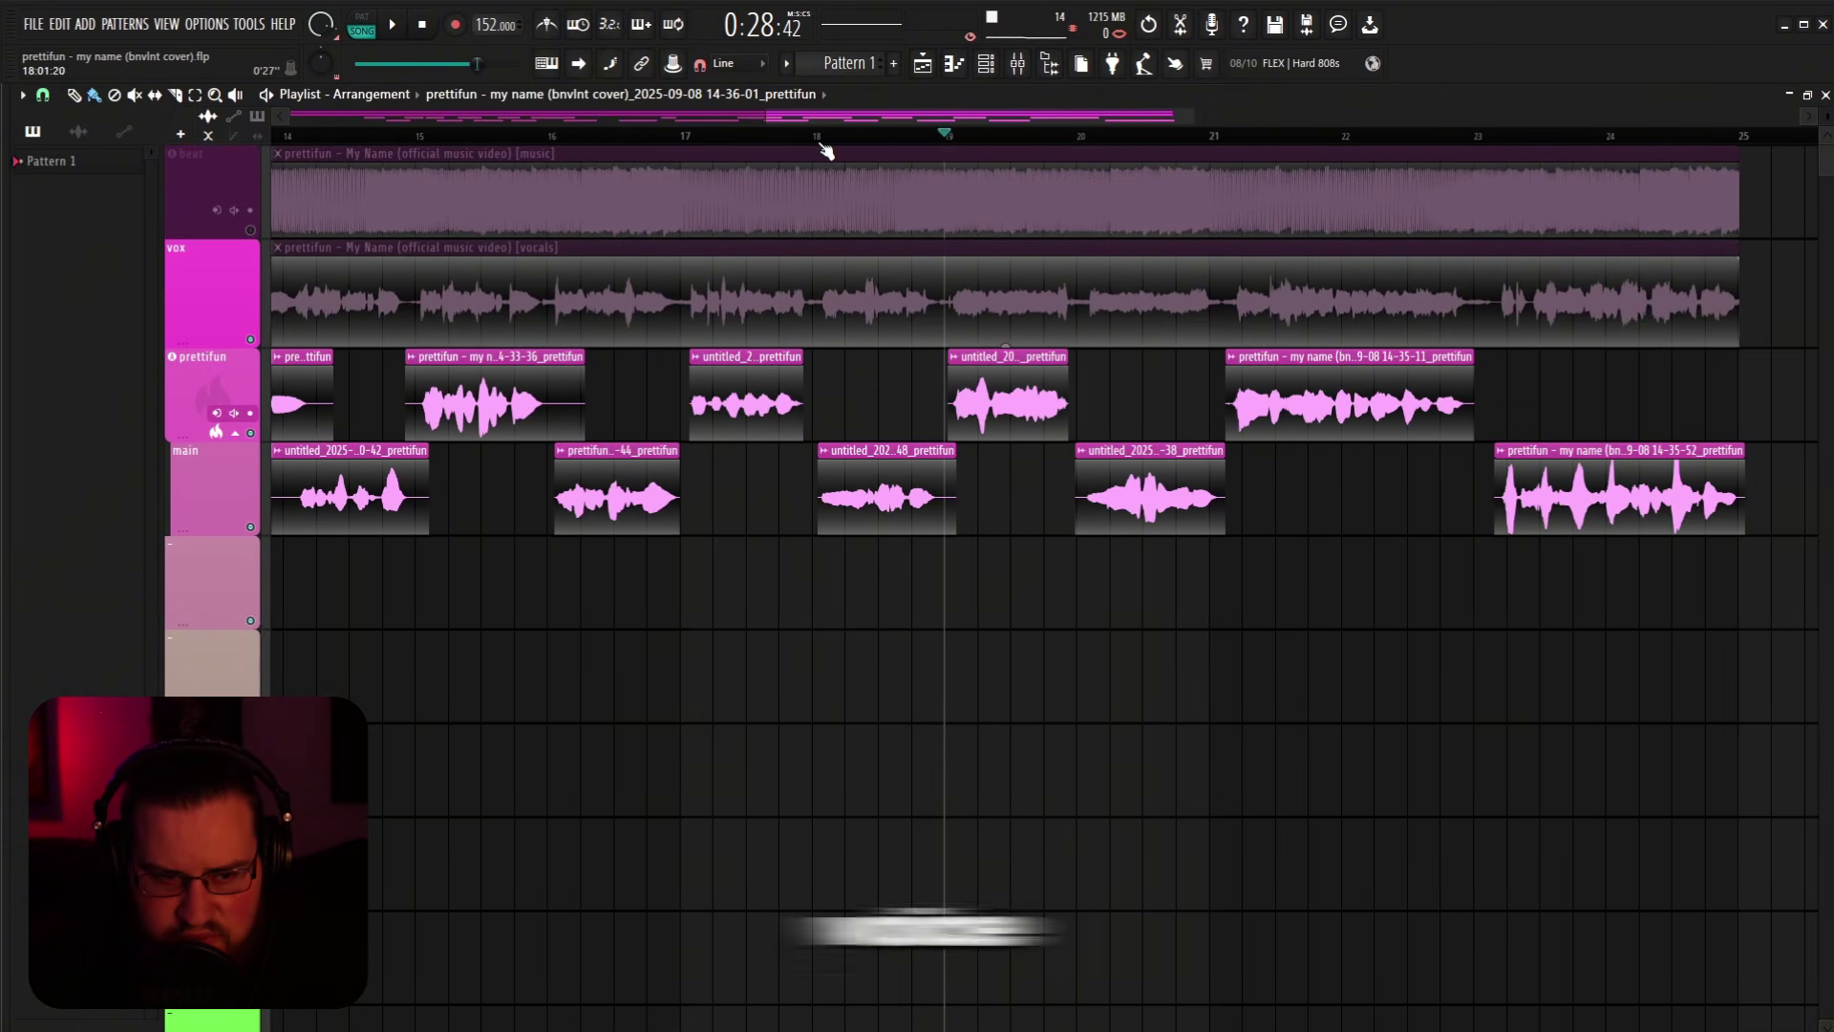
{"action": "left_click", "coordinate": [814, 139]}
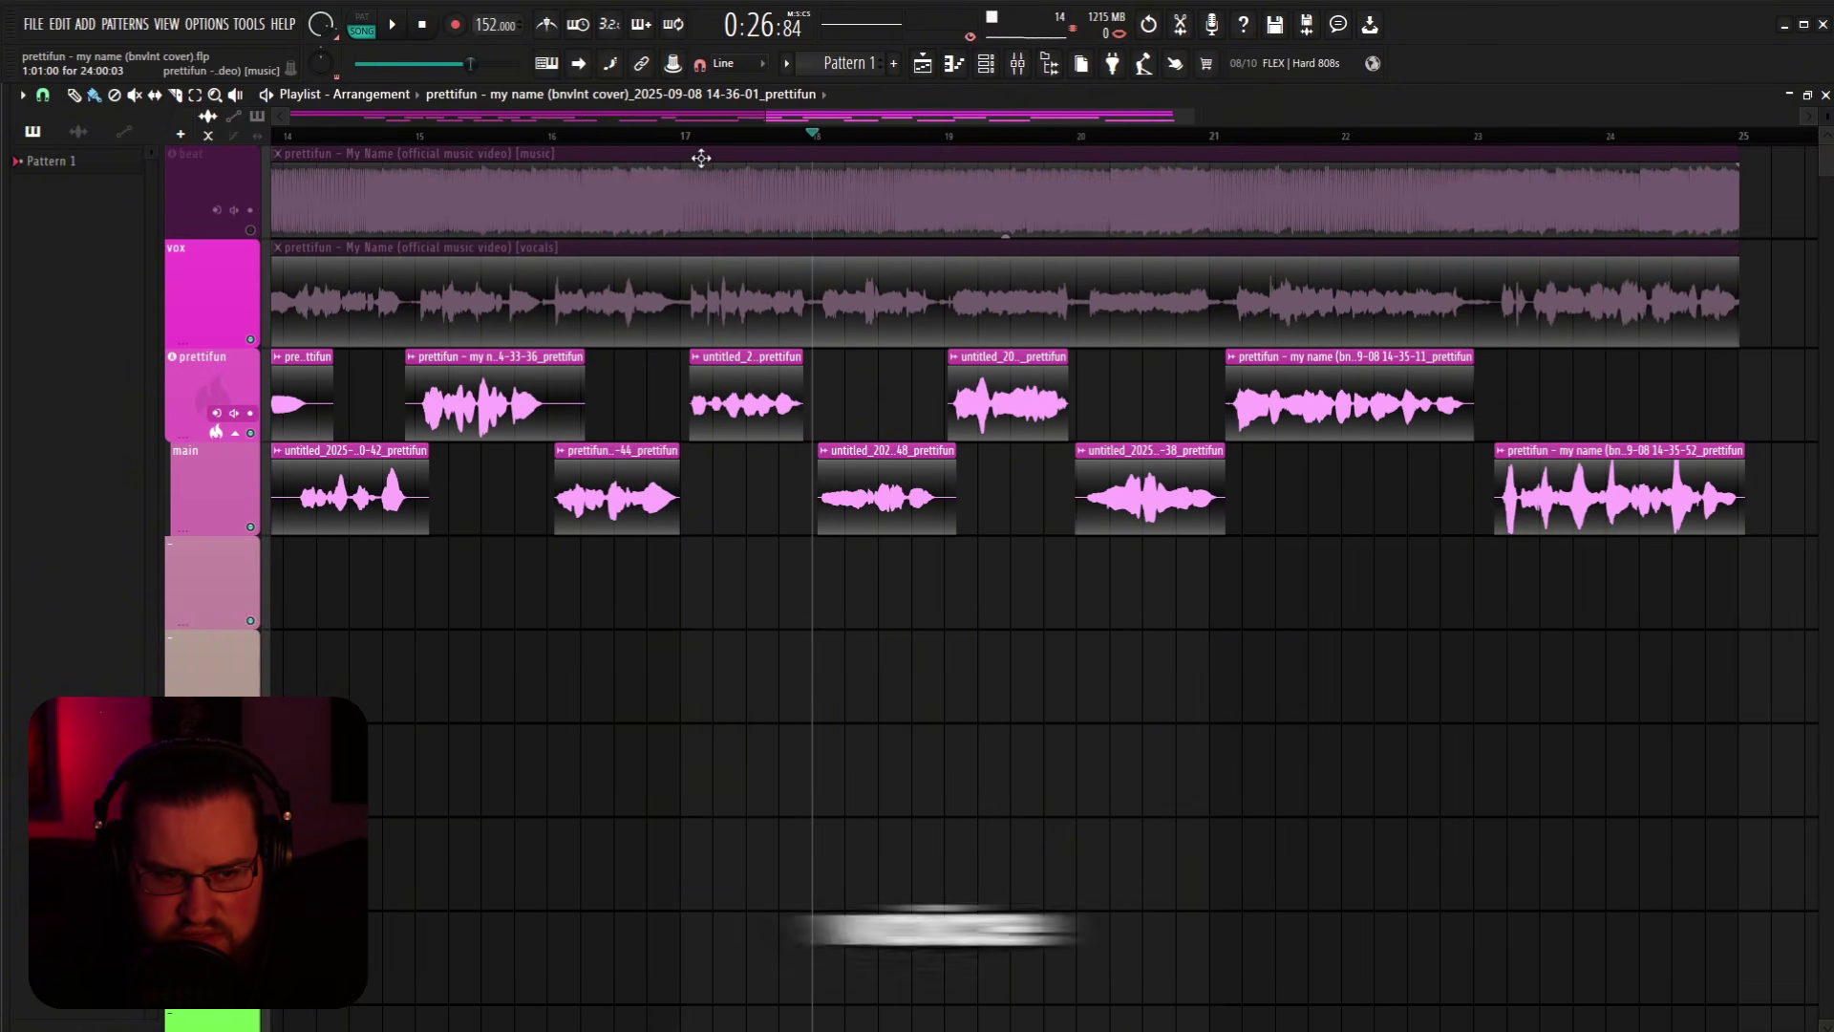
{"action": "left_click", "coordinate": [698, 141]}
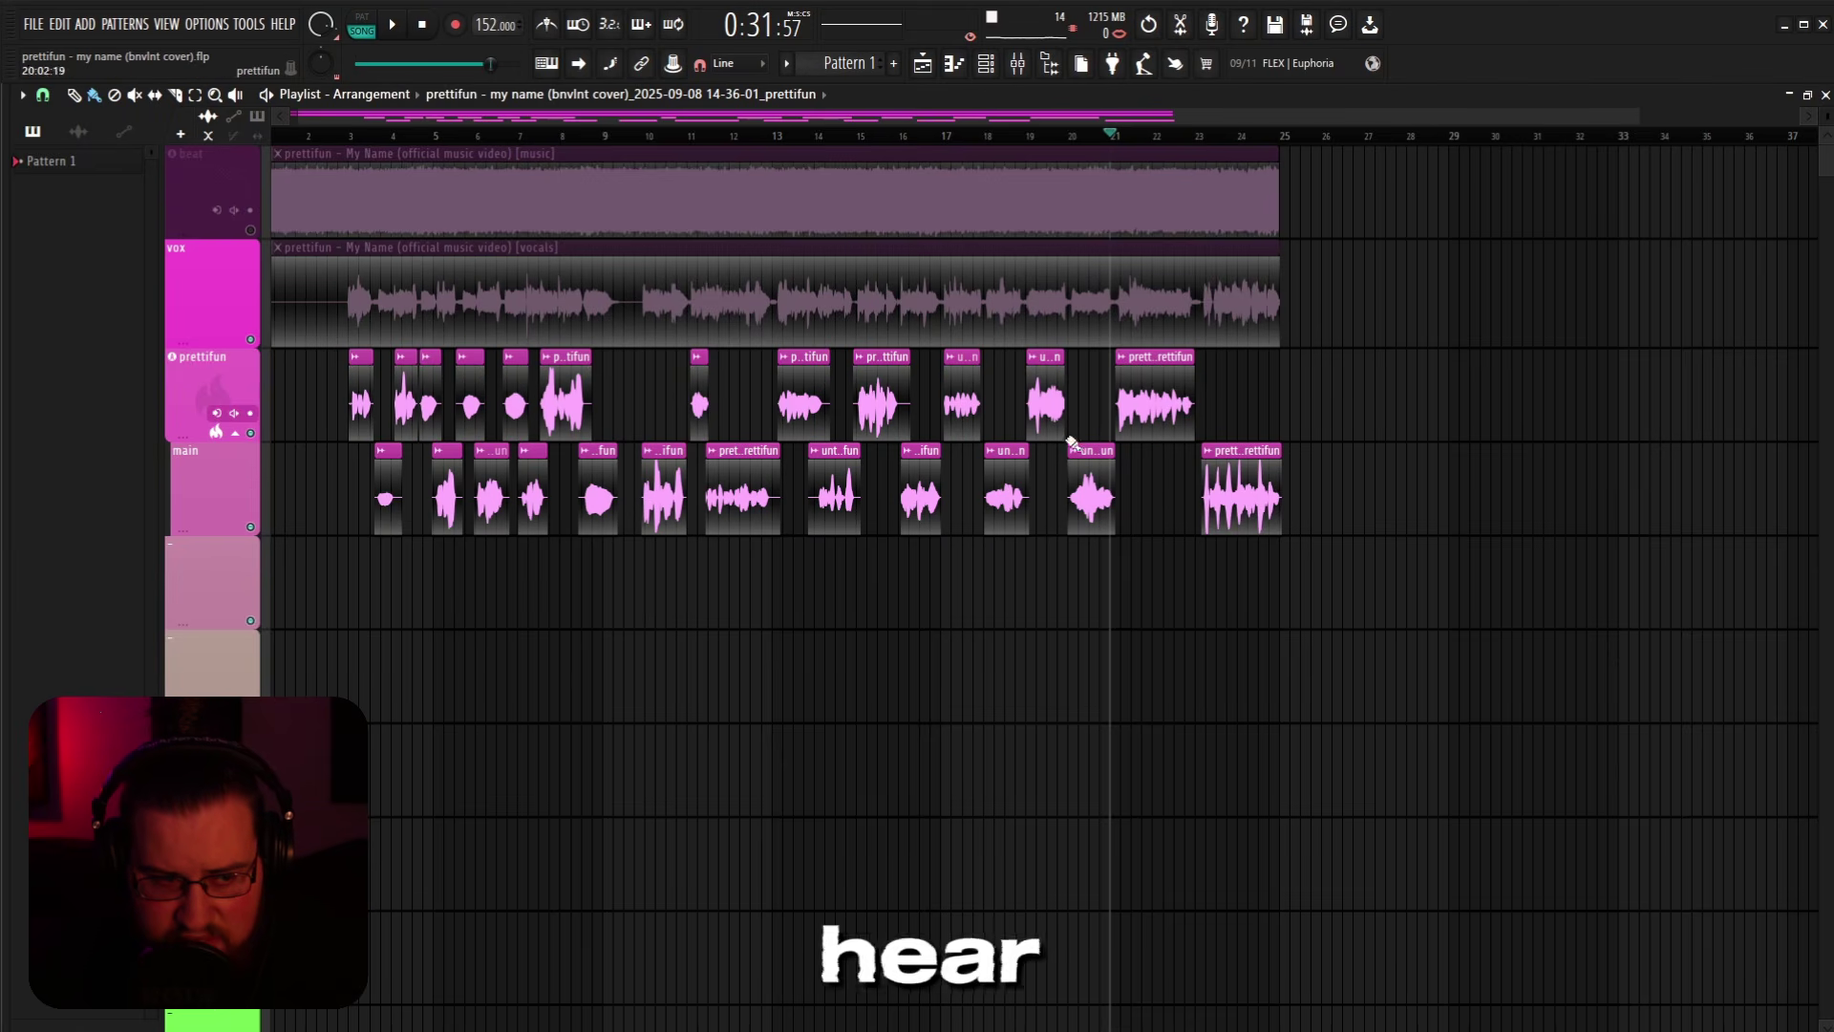
{"action": "scroll", "coordinate": [1139, 385], "scroll_direction": "up", "scroll_amount": 4}
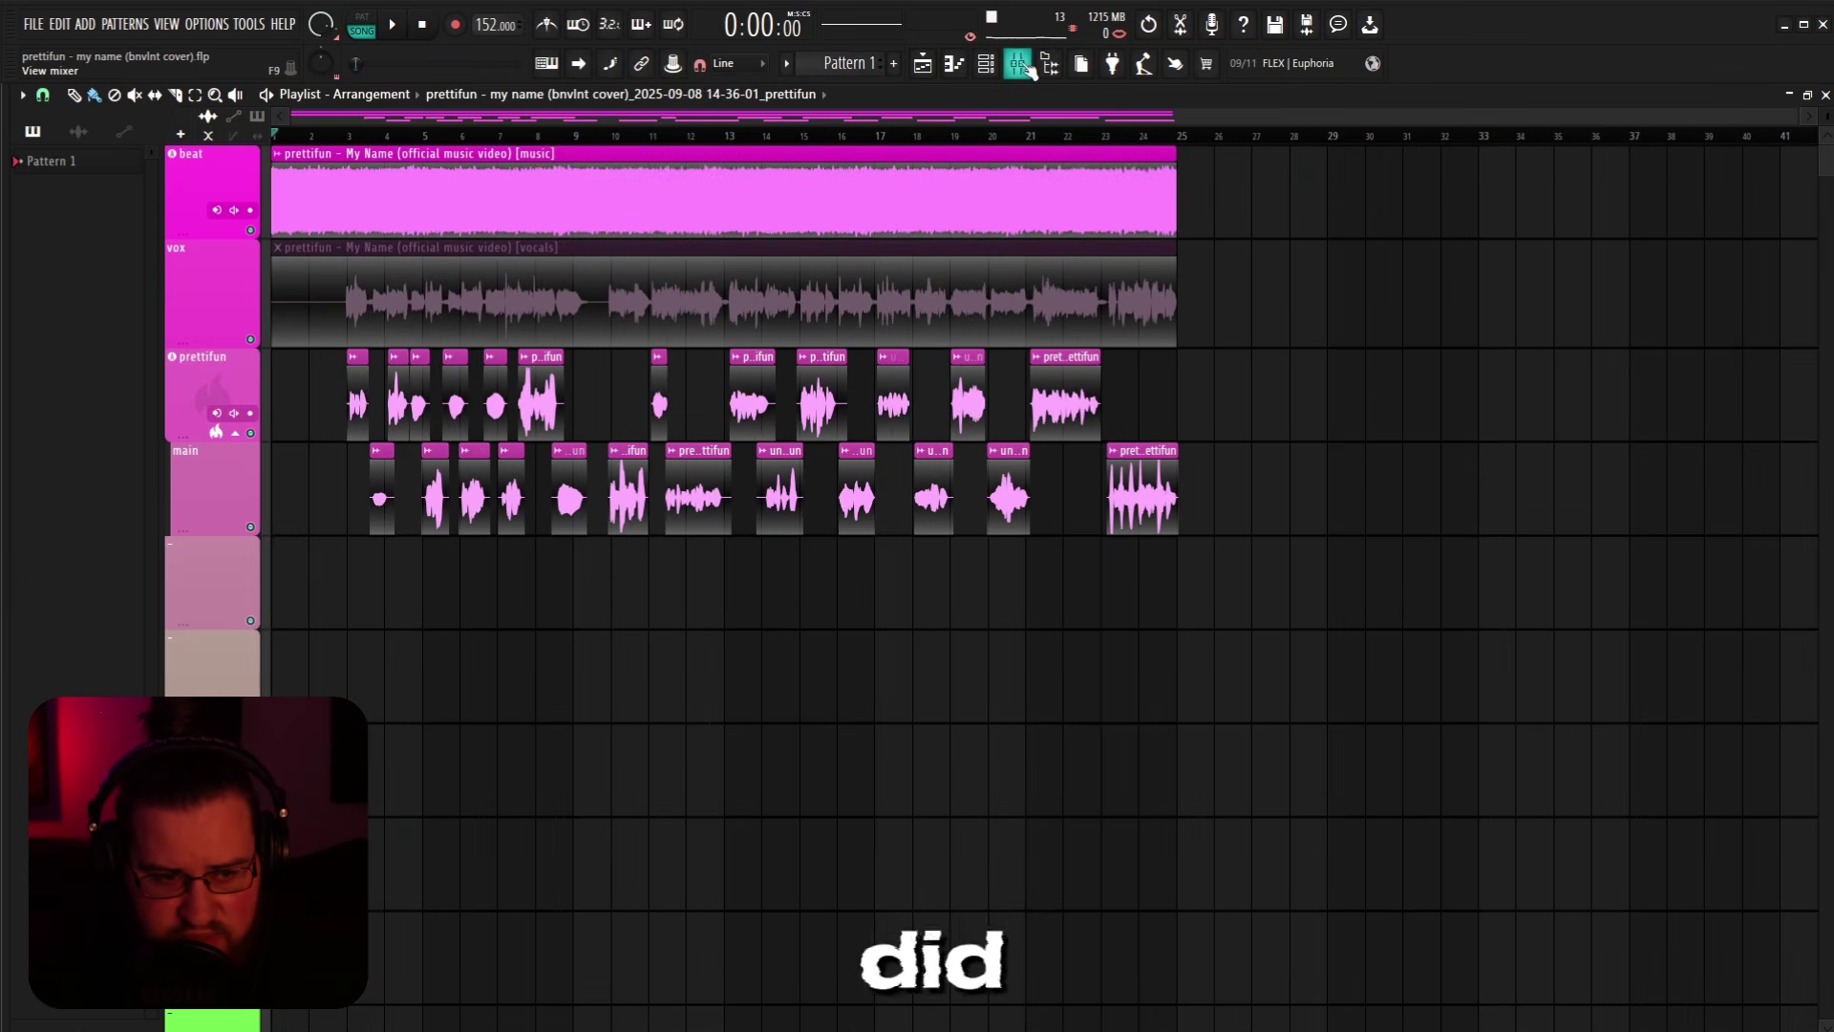
Step: Examine the prettifun mixer effects, the chord notes of Pattern 1 in the piano roll, and the last wish project's mixer tracks
{"action": "left_click", "coordinate": [1028, 66]}
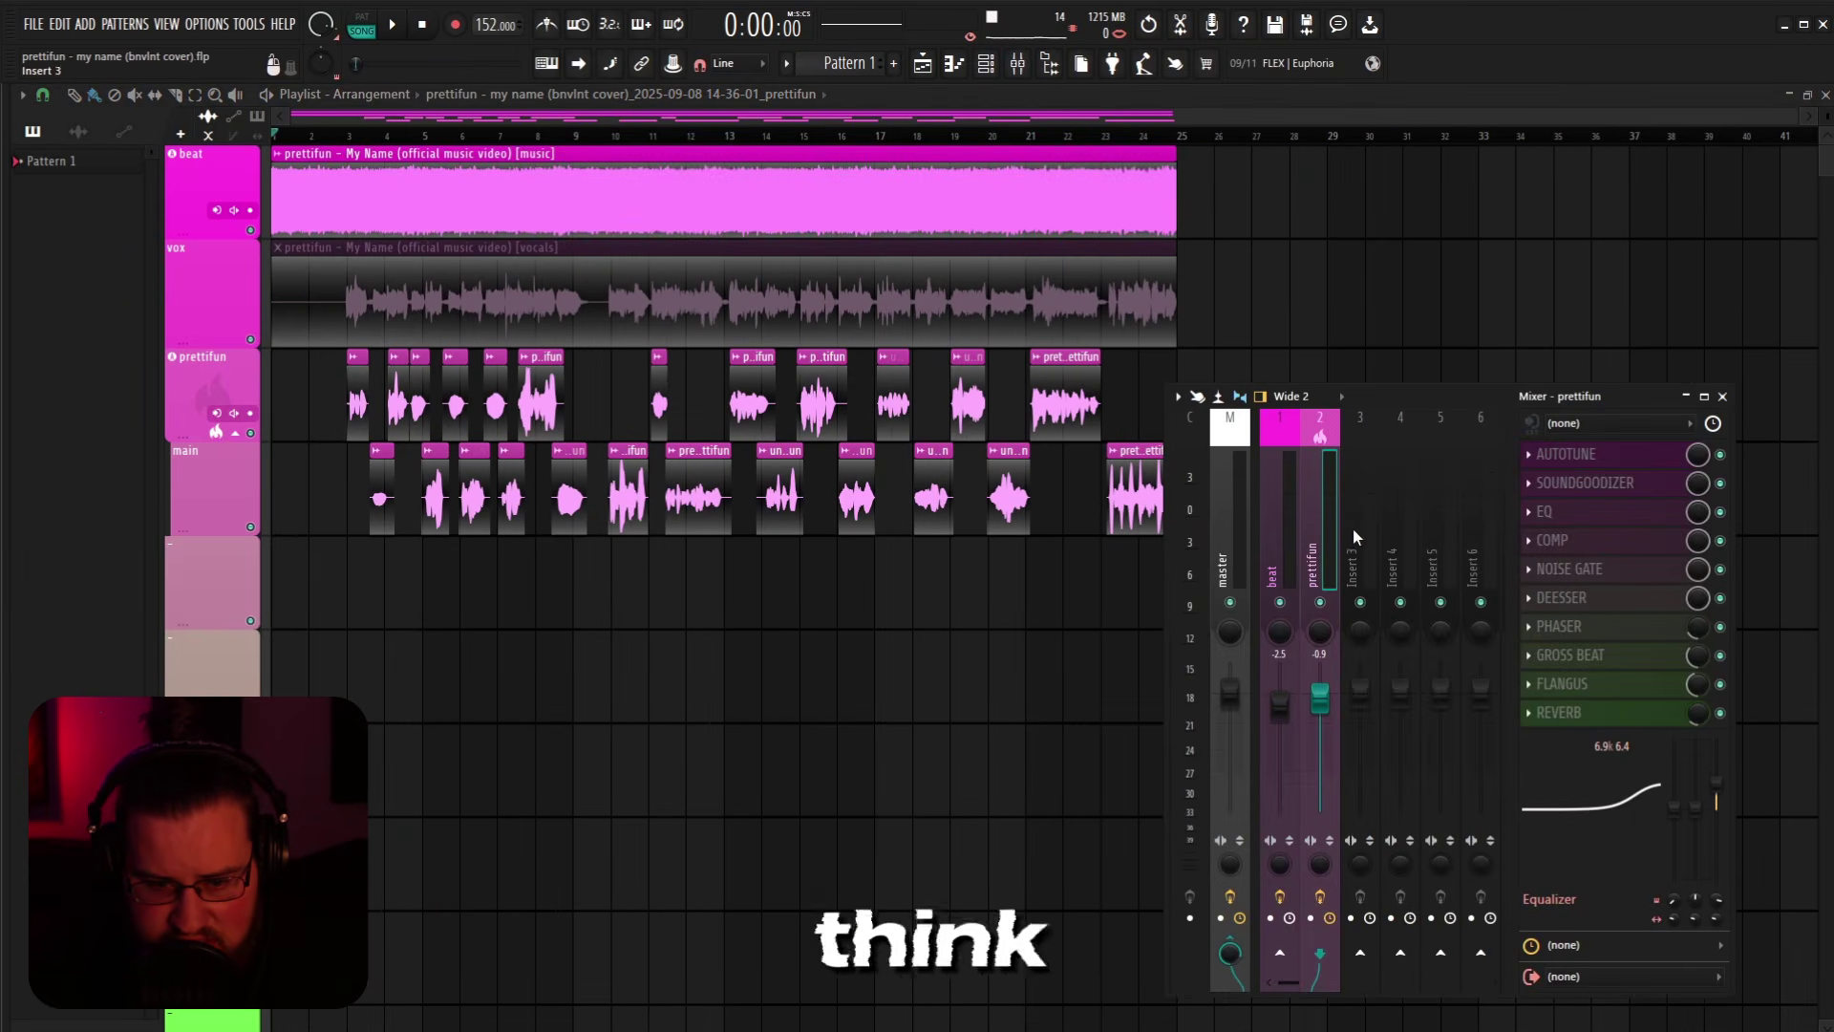
{"action": "key", "text": "F9"}
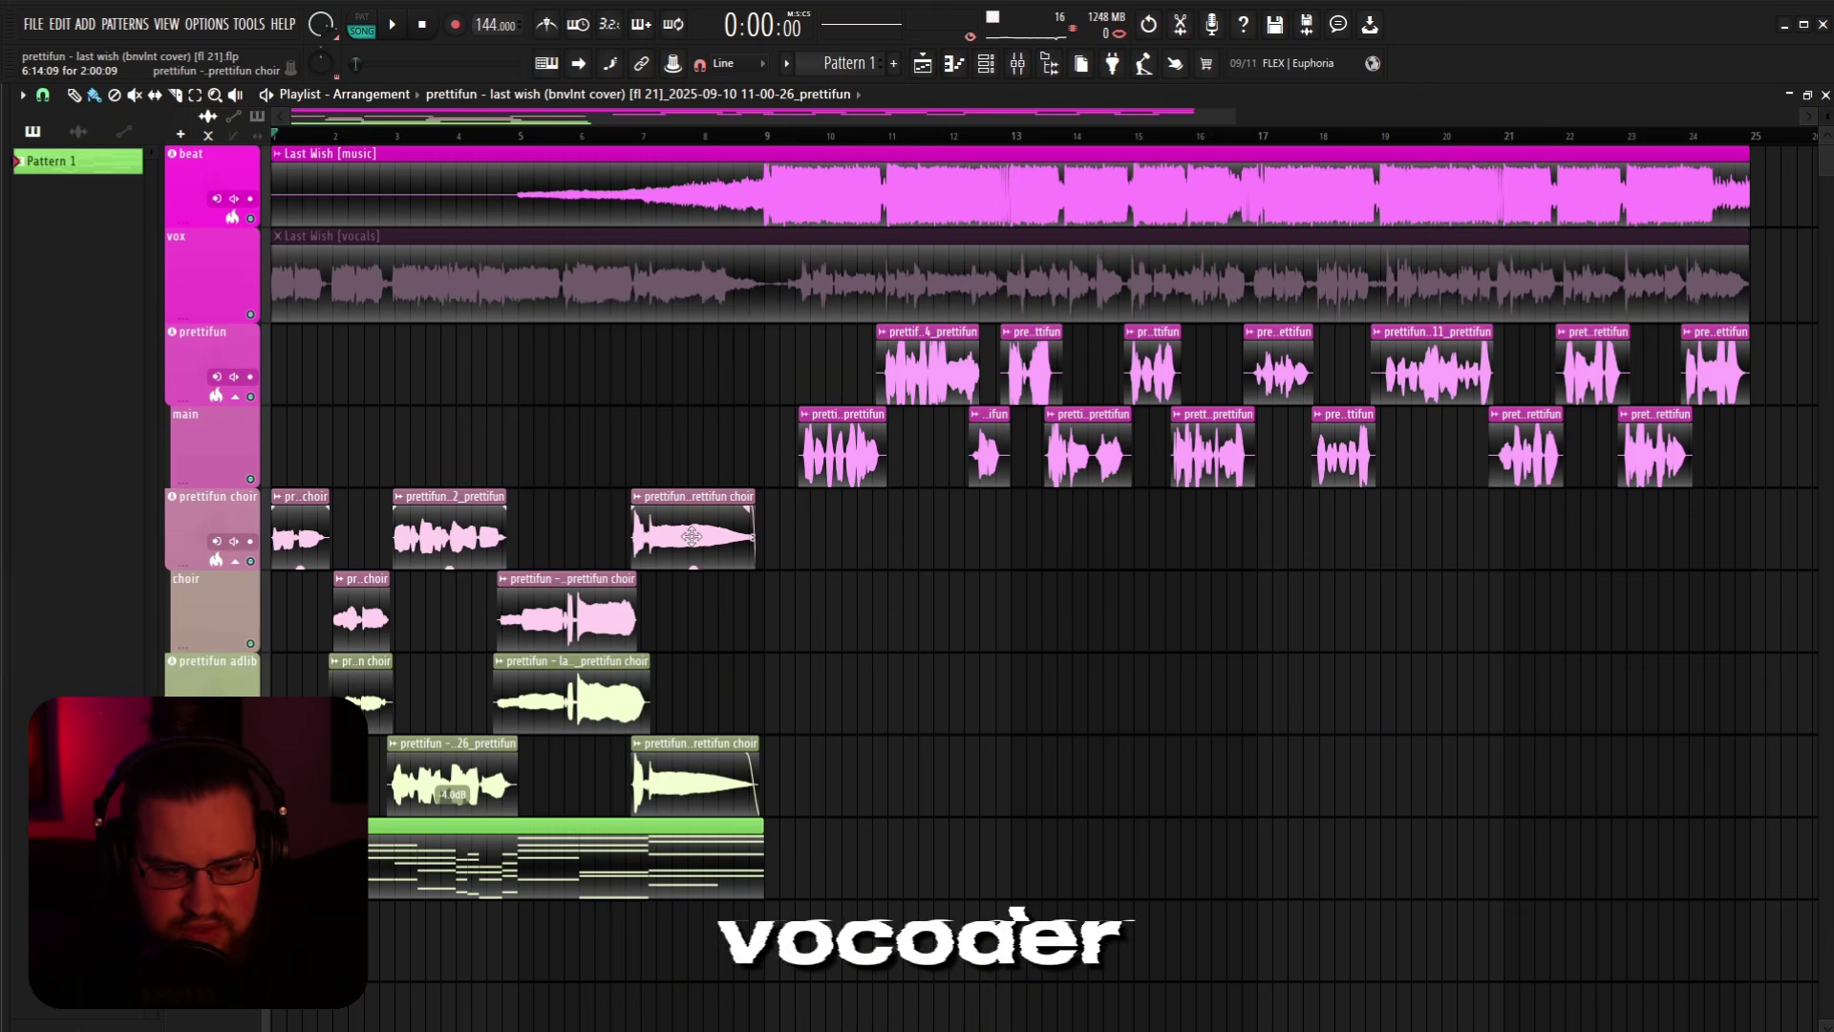
{"action": "double_click", "coordinate": [424, 873]}
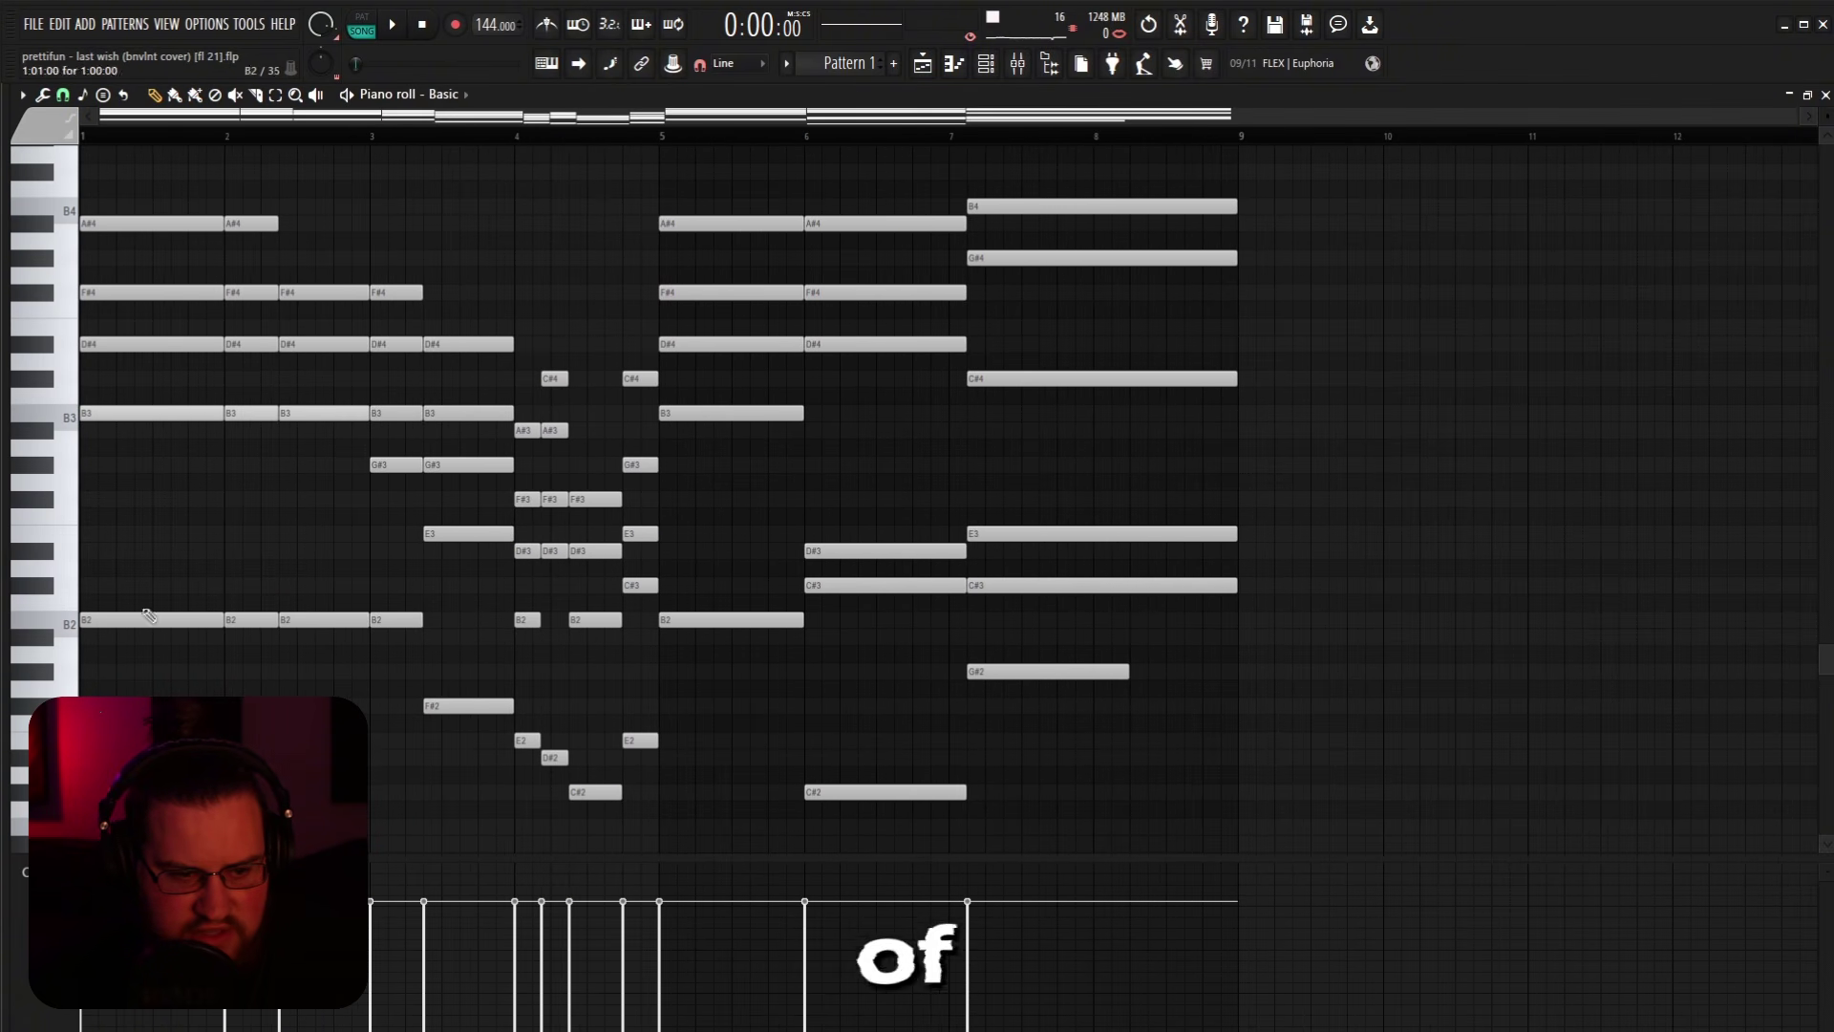
{"action": "key", "text": "F7"}
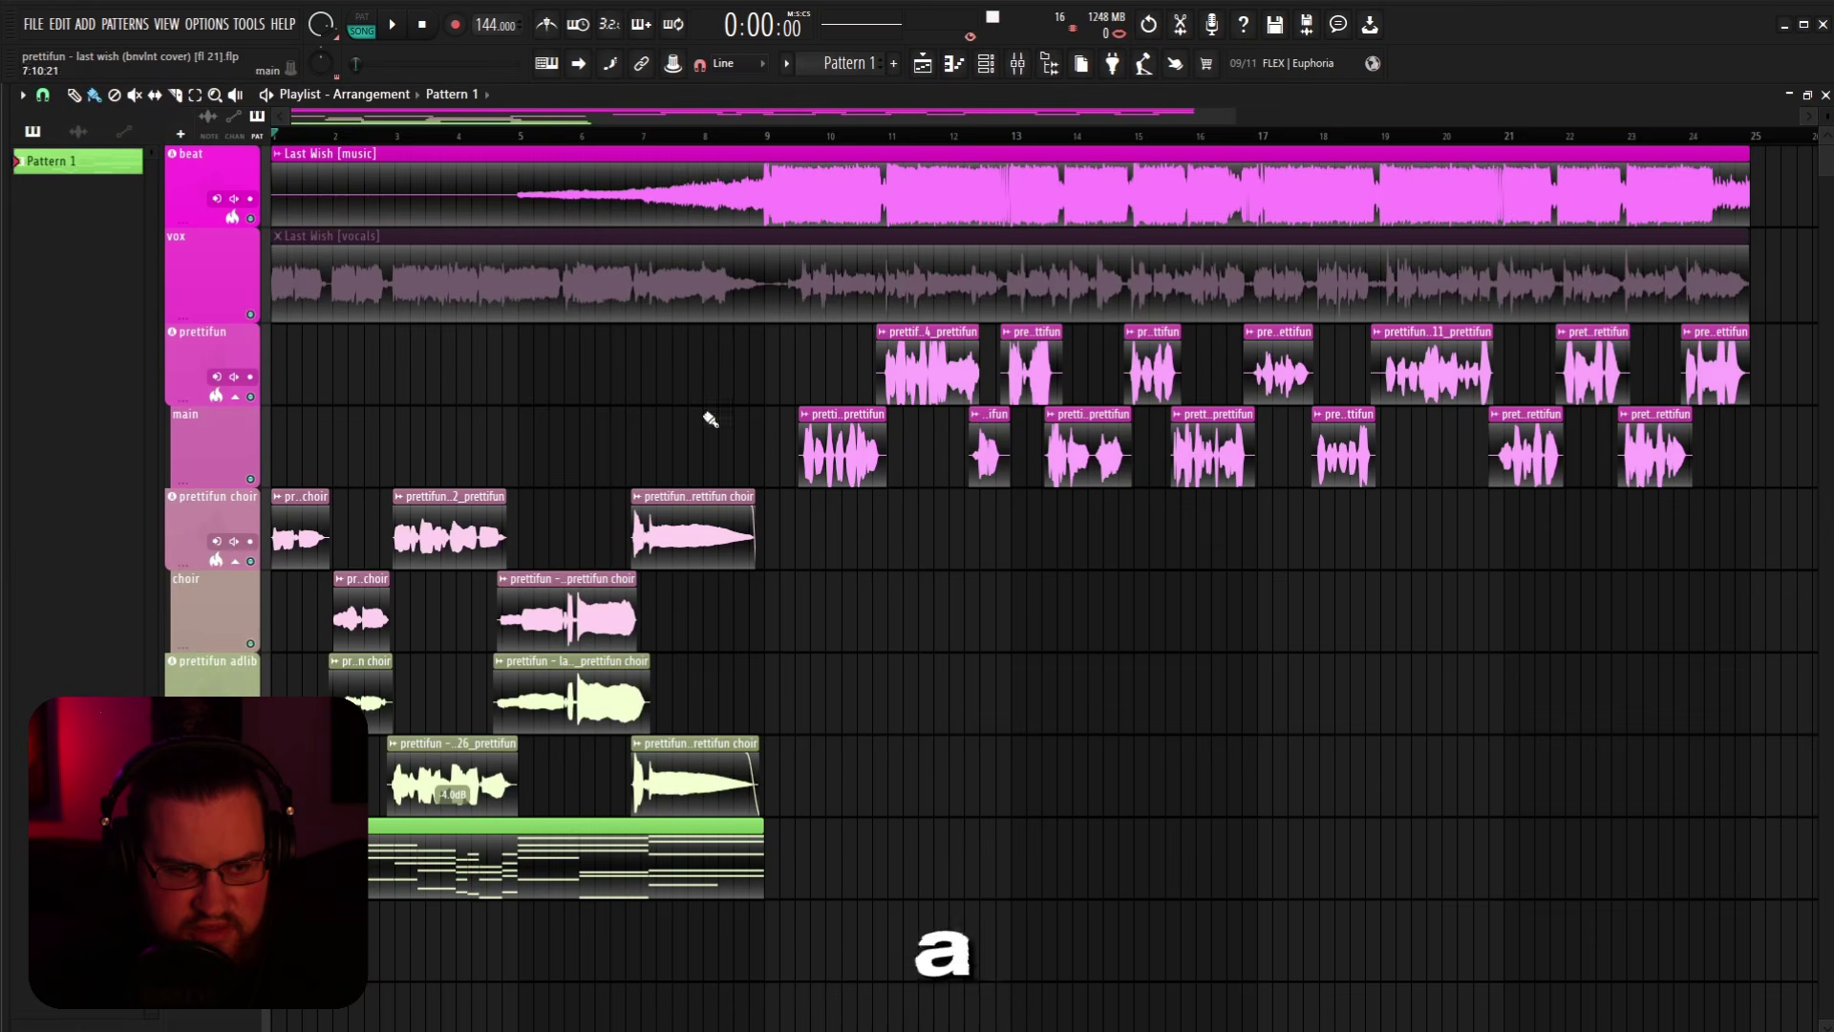
{"action": "left_click", "coordinate": [1016, 67]}
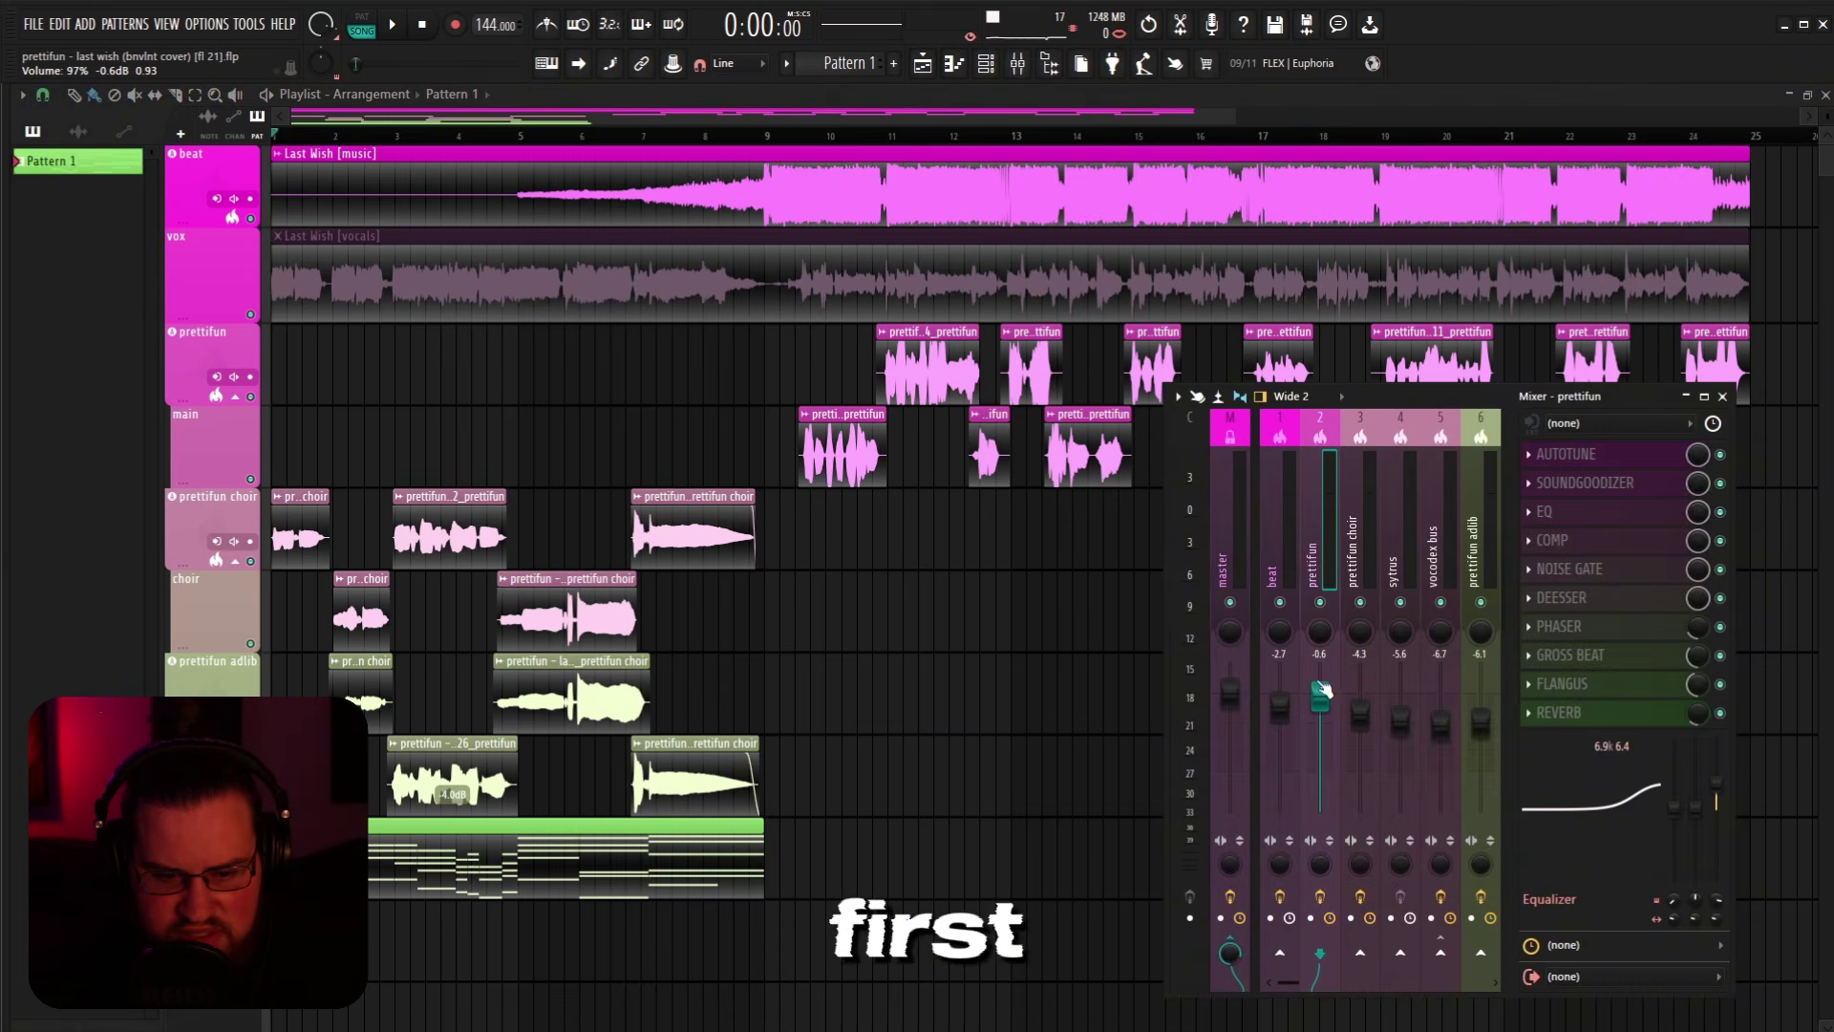
{"action": "key", "text": "F9"}
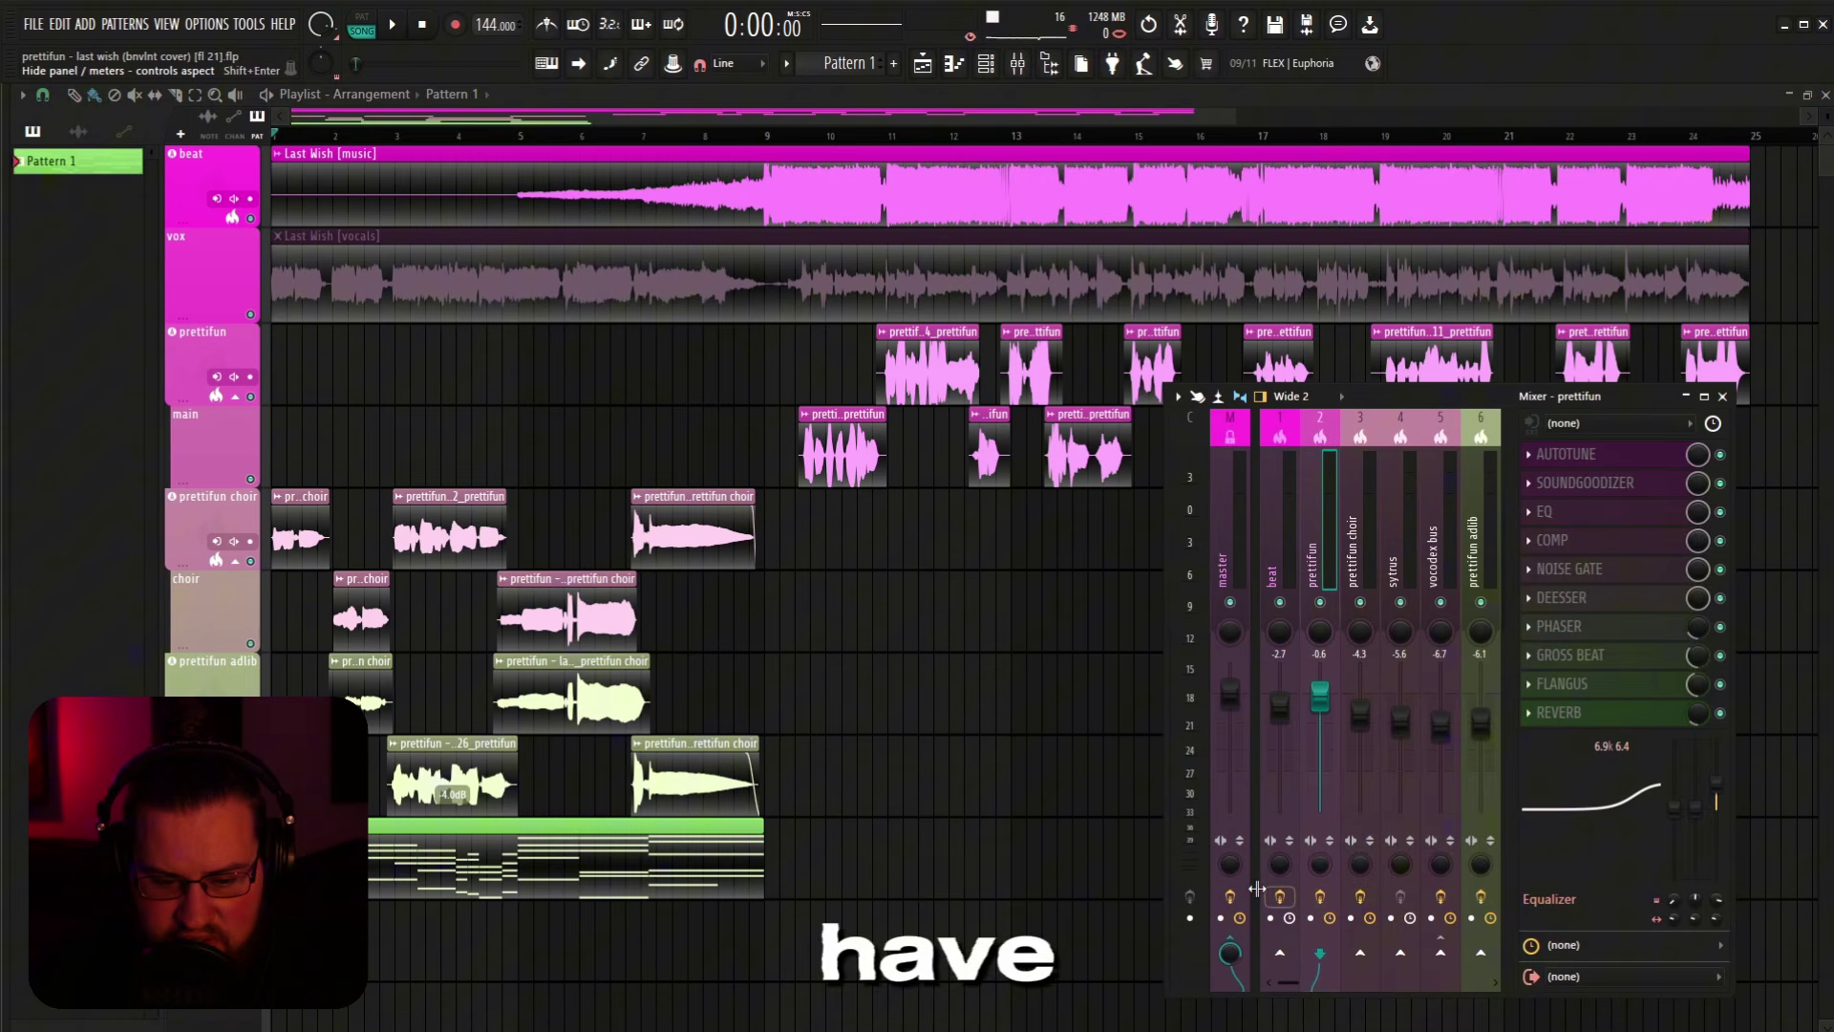
Step: Disable the effect slots on the master, beat, prettifun, prettifun choir, vocodex bus and prettifun adlib mixer tracks
{"action": "left_click", "coordinate": [1234, 899]}
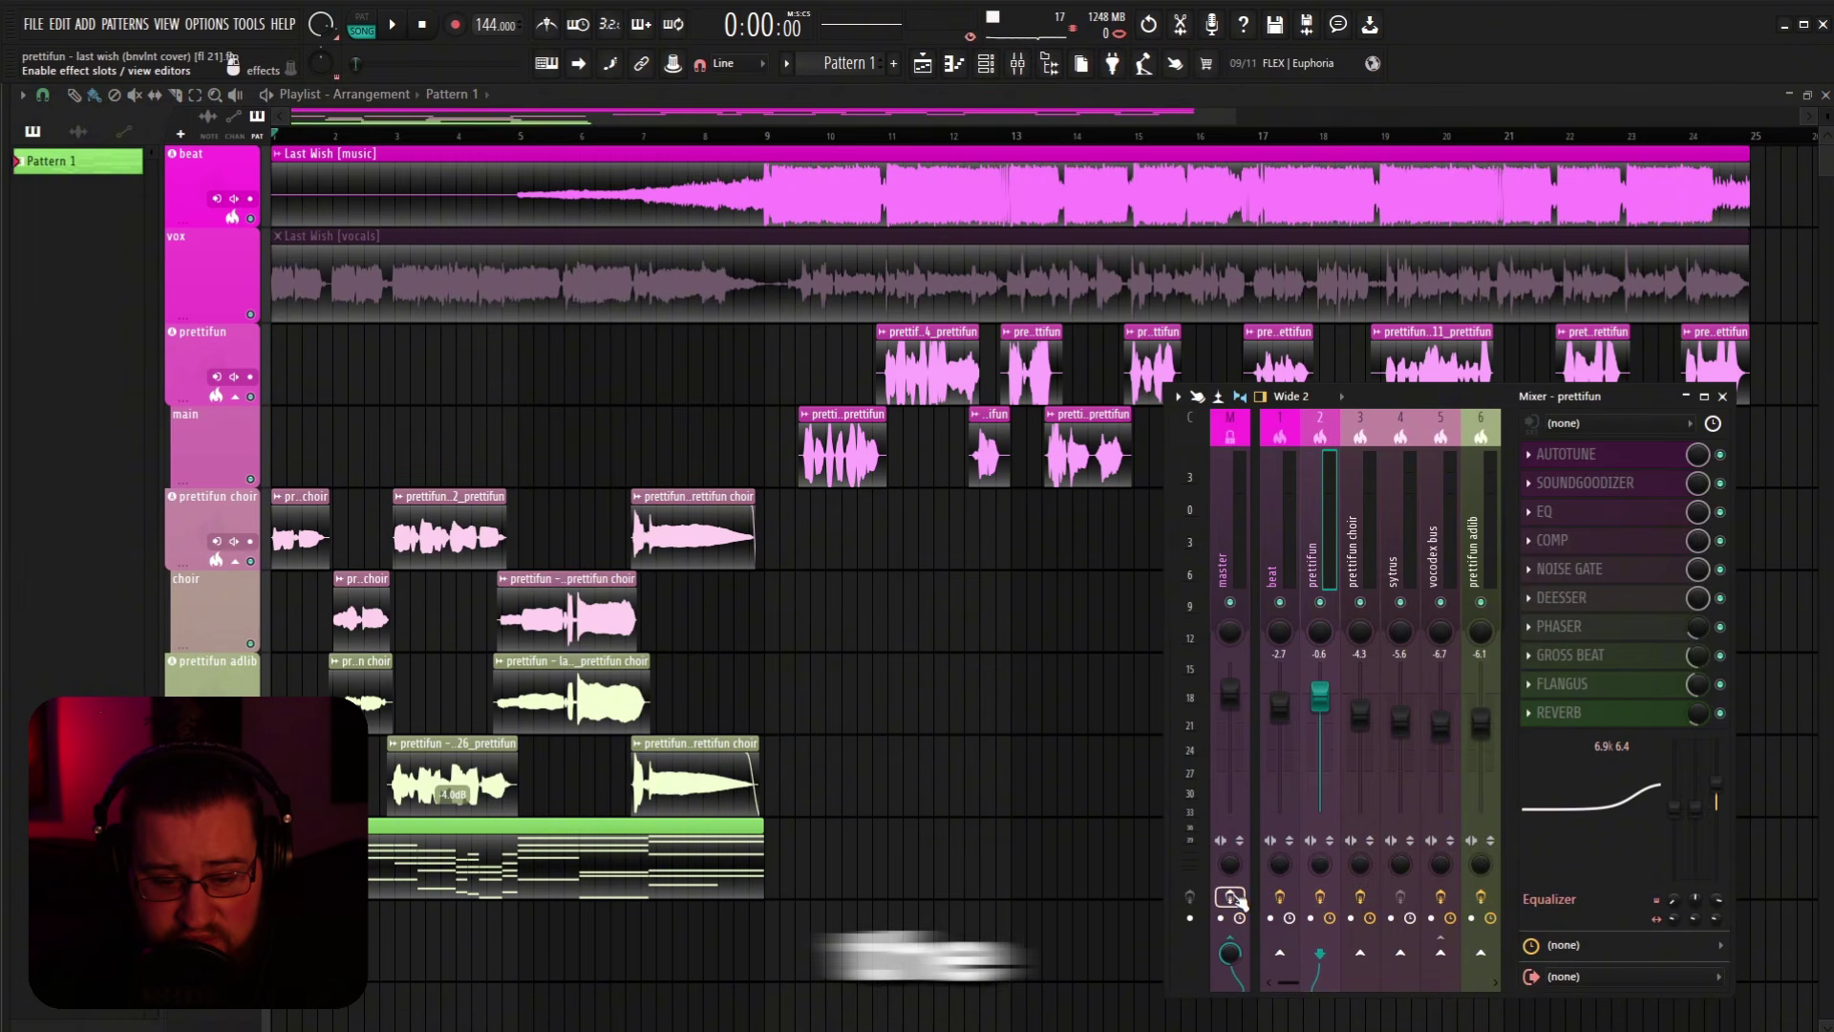
{"action": "left_click", "coordinate": [1281, 899]}
{"action": "left_click", "coordinate": [1322, 899]}
{"action": "left_click", "coordinate": [1362, 899]}
{"action": "left_click", "coordinate": [1440, 899]}
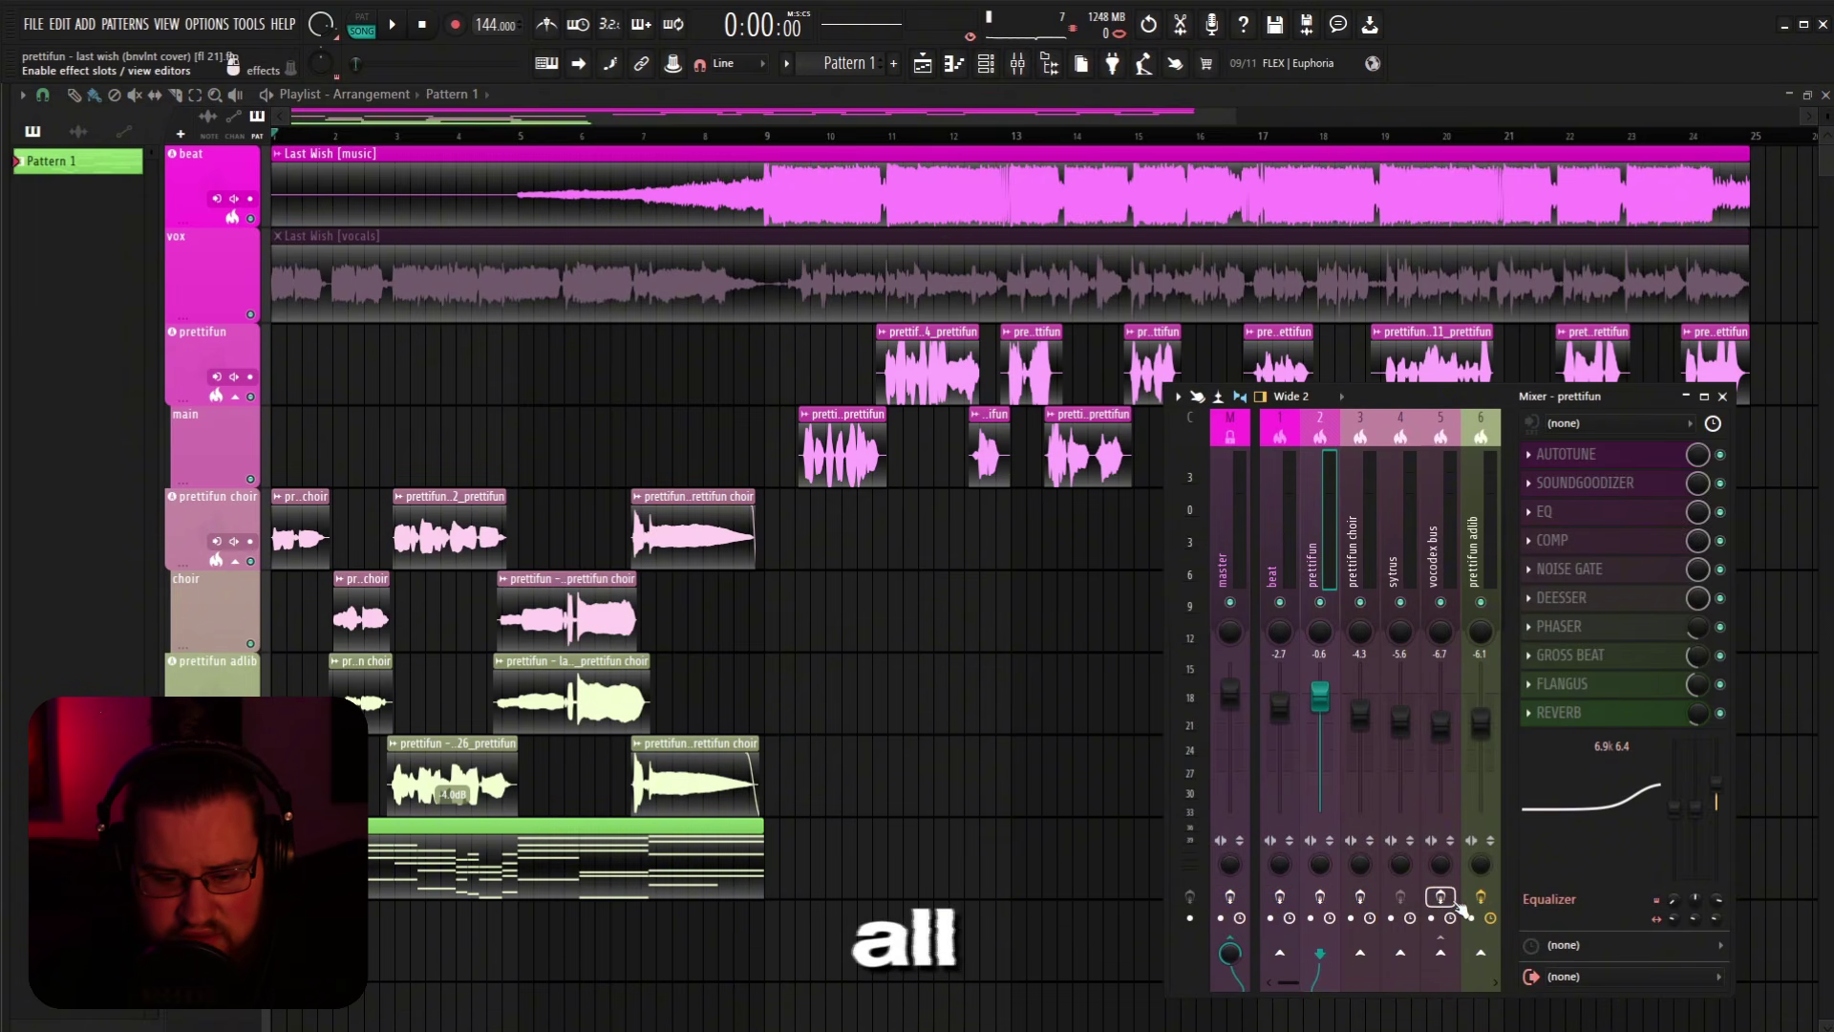
{"action": "left_click", "coordinate": [1480, 899]}
{"action": "key", "text": "F9"}
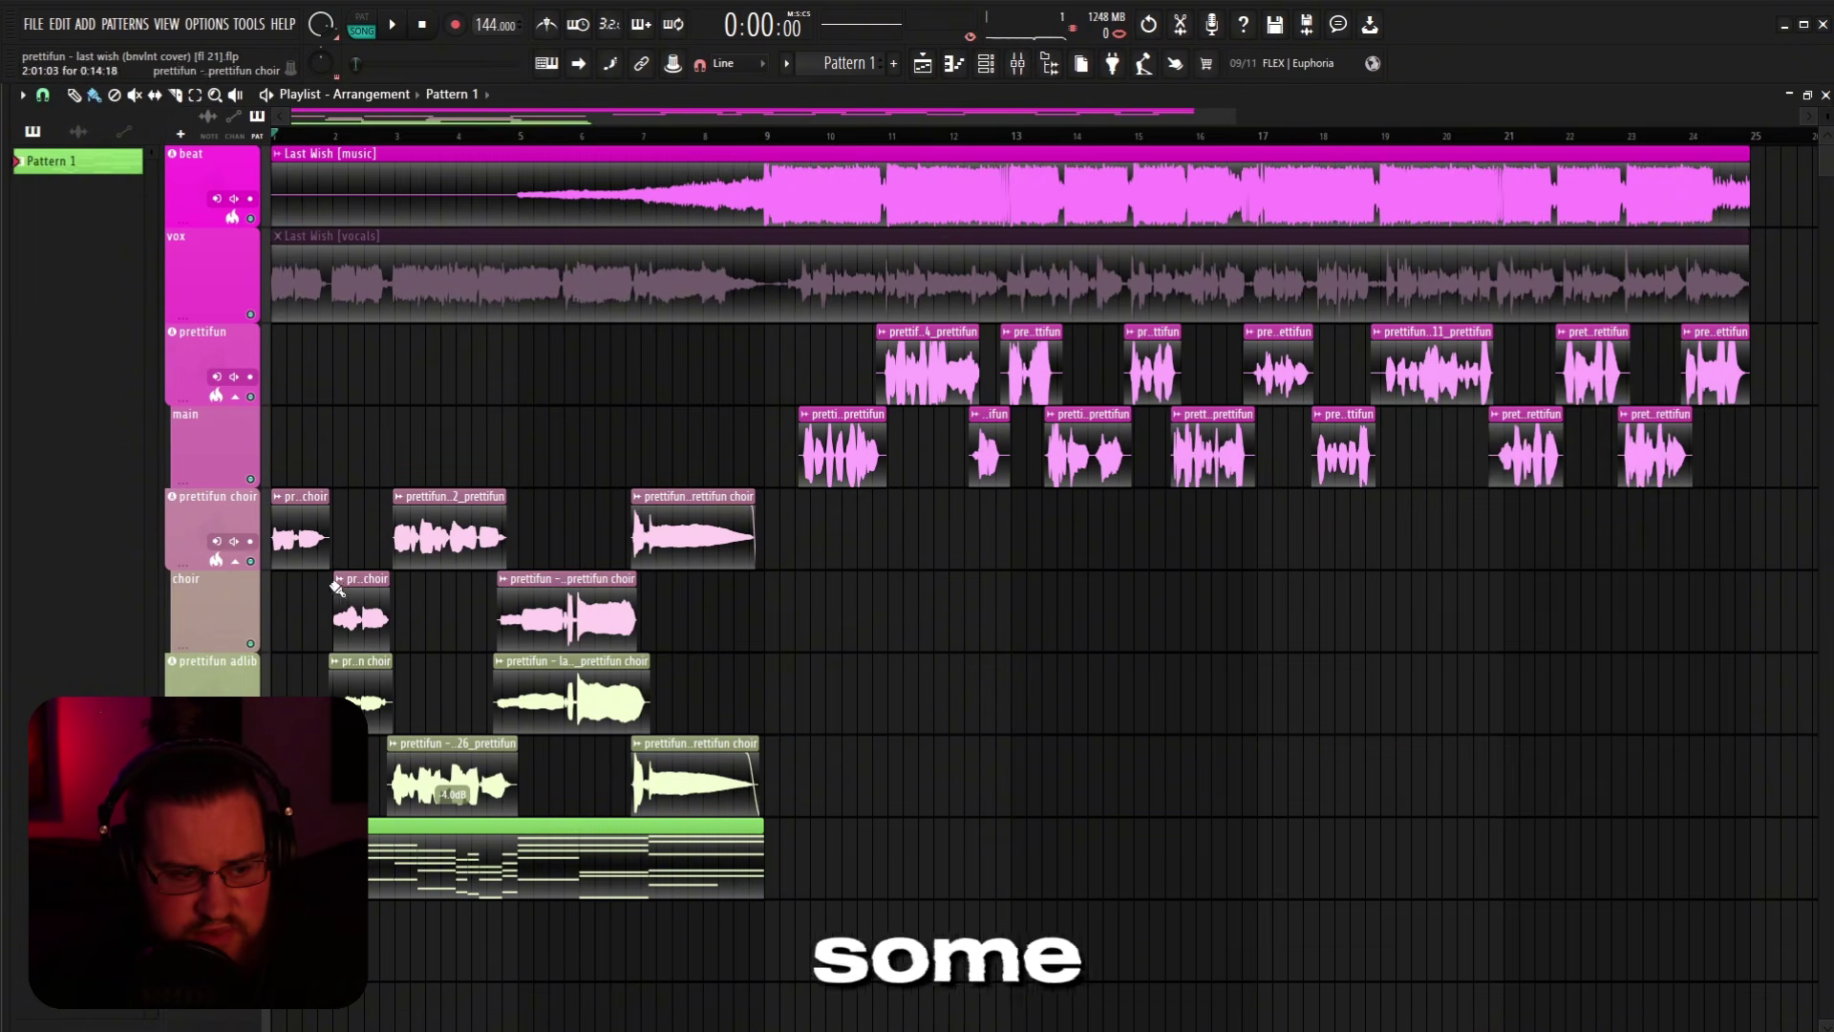
Step: Play the choir and adlib section of the arrangement without effects
{"action": "scroll", "coordinate": [468, 449], "scroll_direction": "down", "scroll_amount": 3}
{"action": "left_click", "coordinate": [510, 139]}
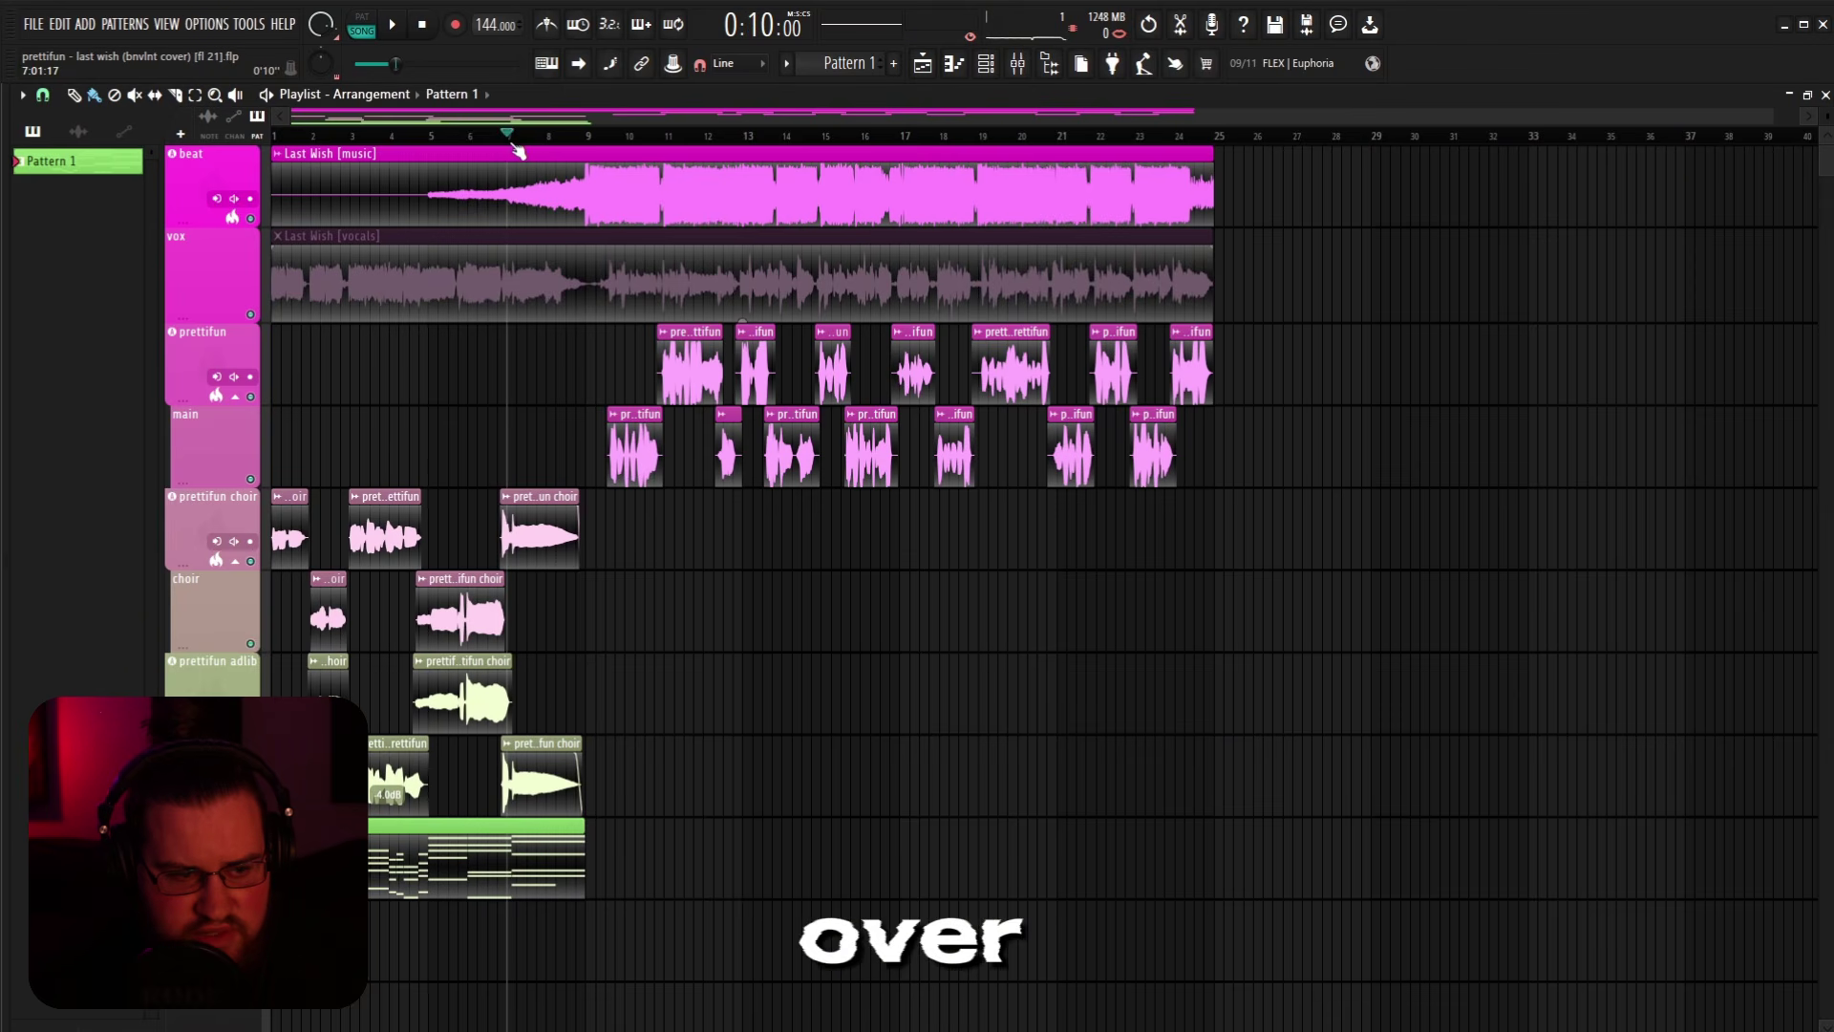
{"action": "left_click", "coordinate": [469, 139]}
{"action": "scroll", "coordinate": [470, 138], "scroll_direction": "up", "scroll_amount": 4}
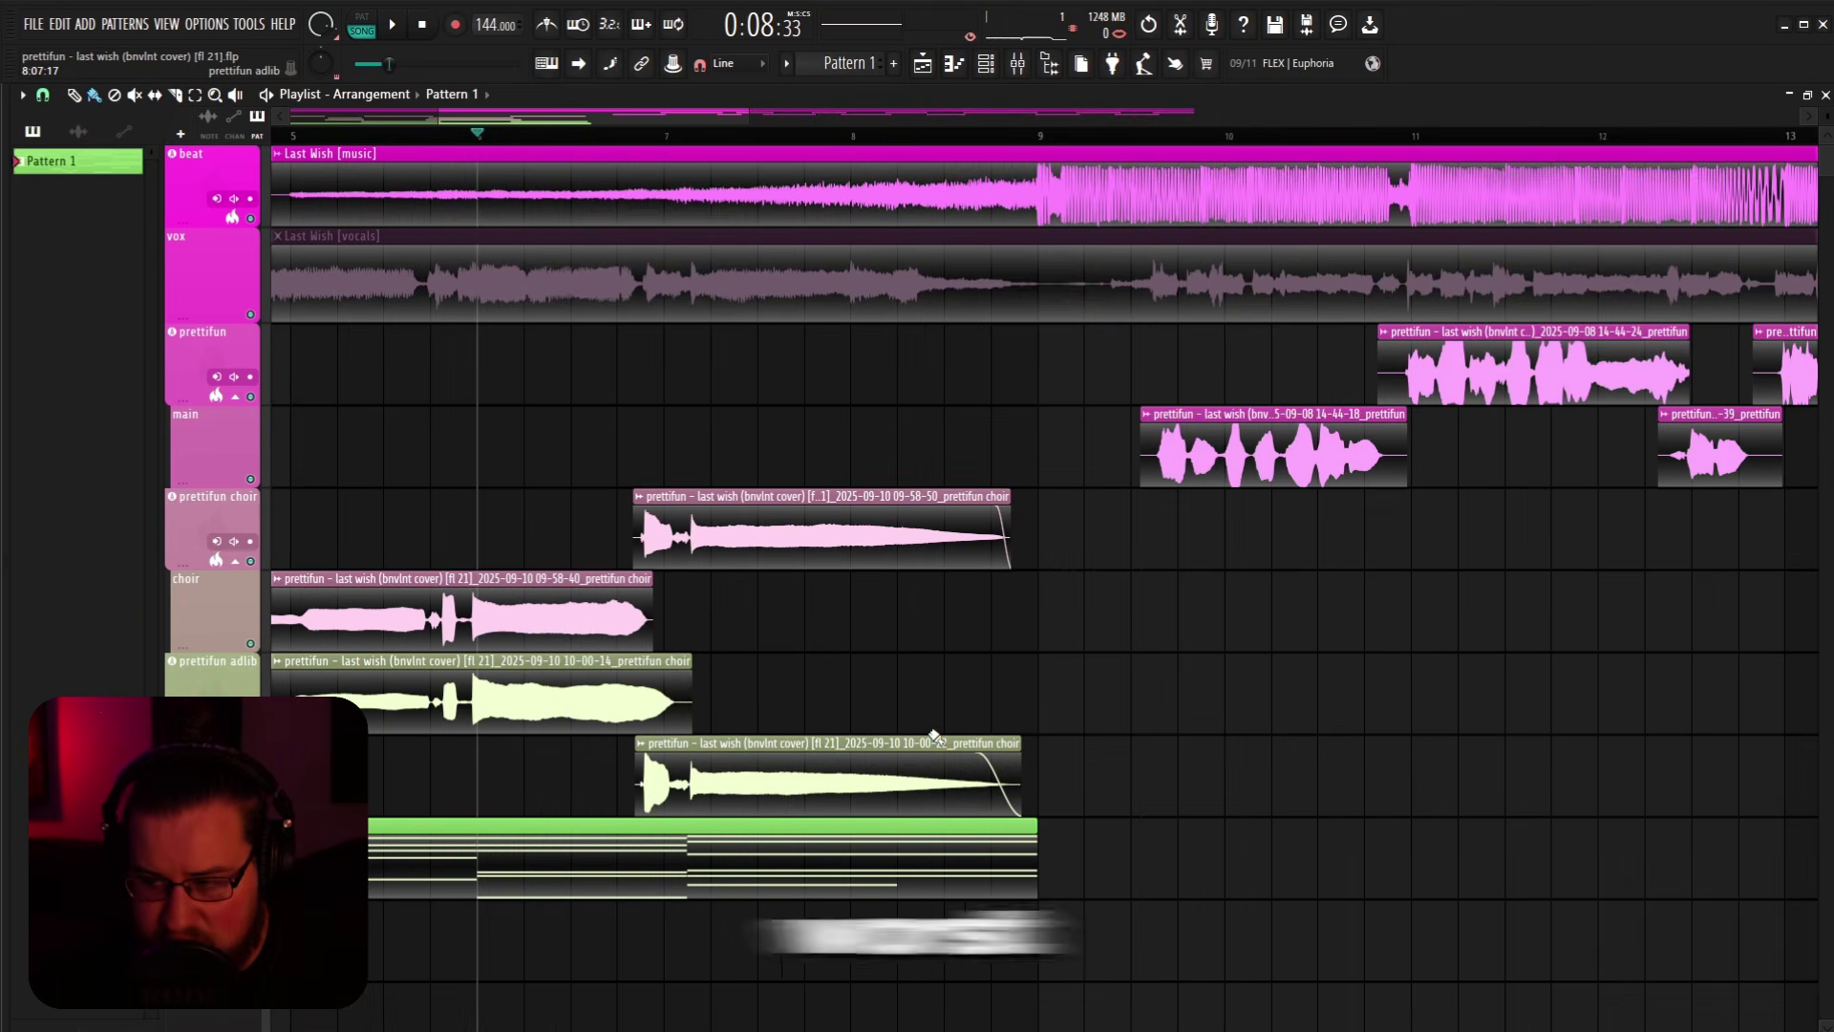
{"action": "scroll", "coordinate": [794, 424], "scroll_direction": "down", "scroll_amount": 3}
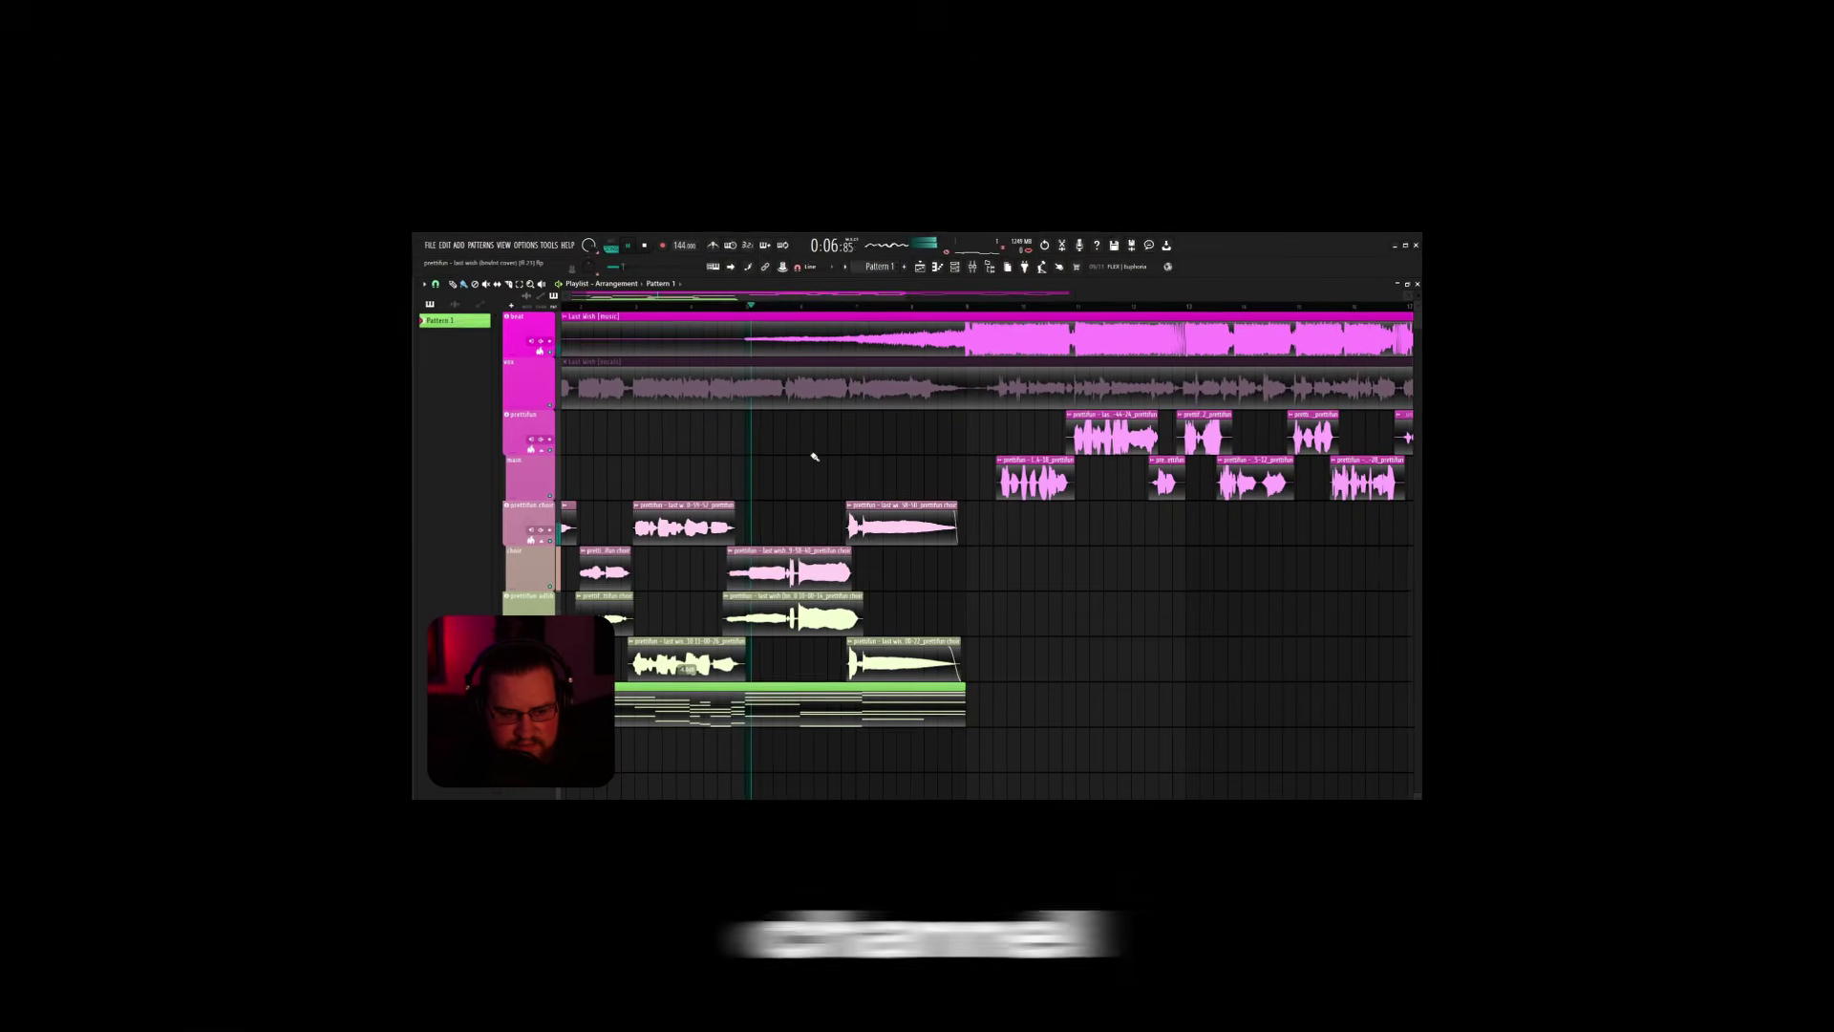
{"action": "key", "text": "space"}
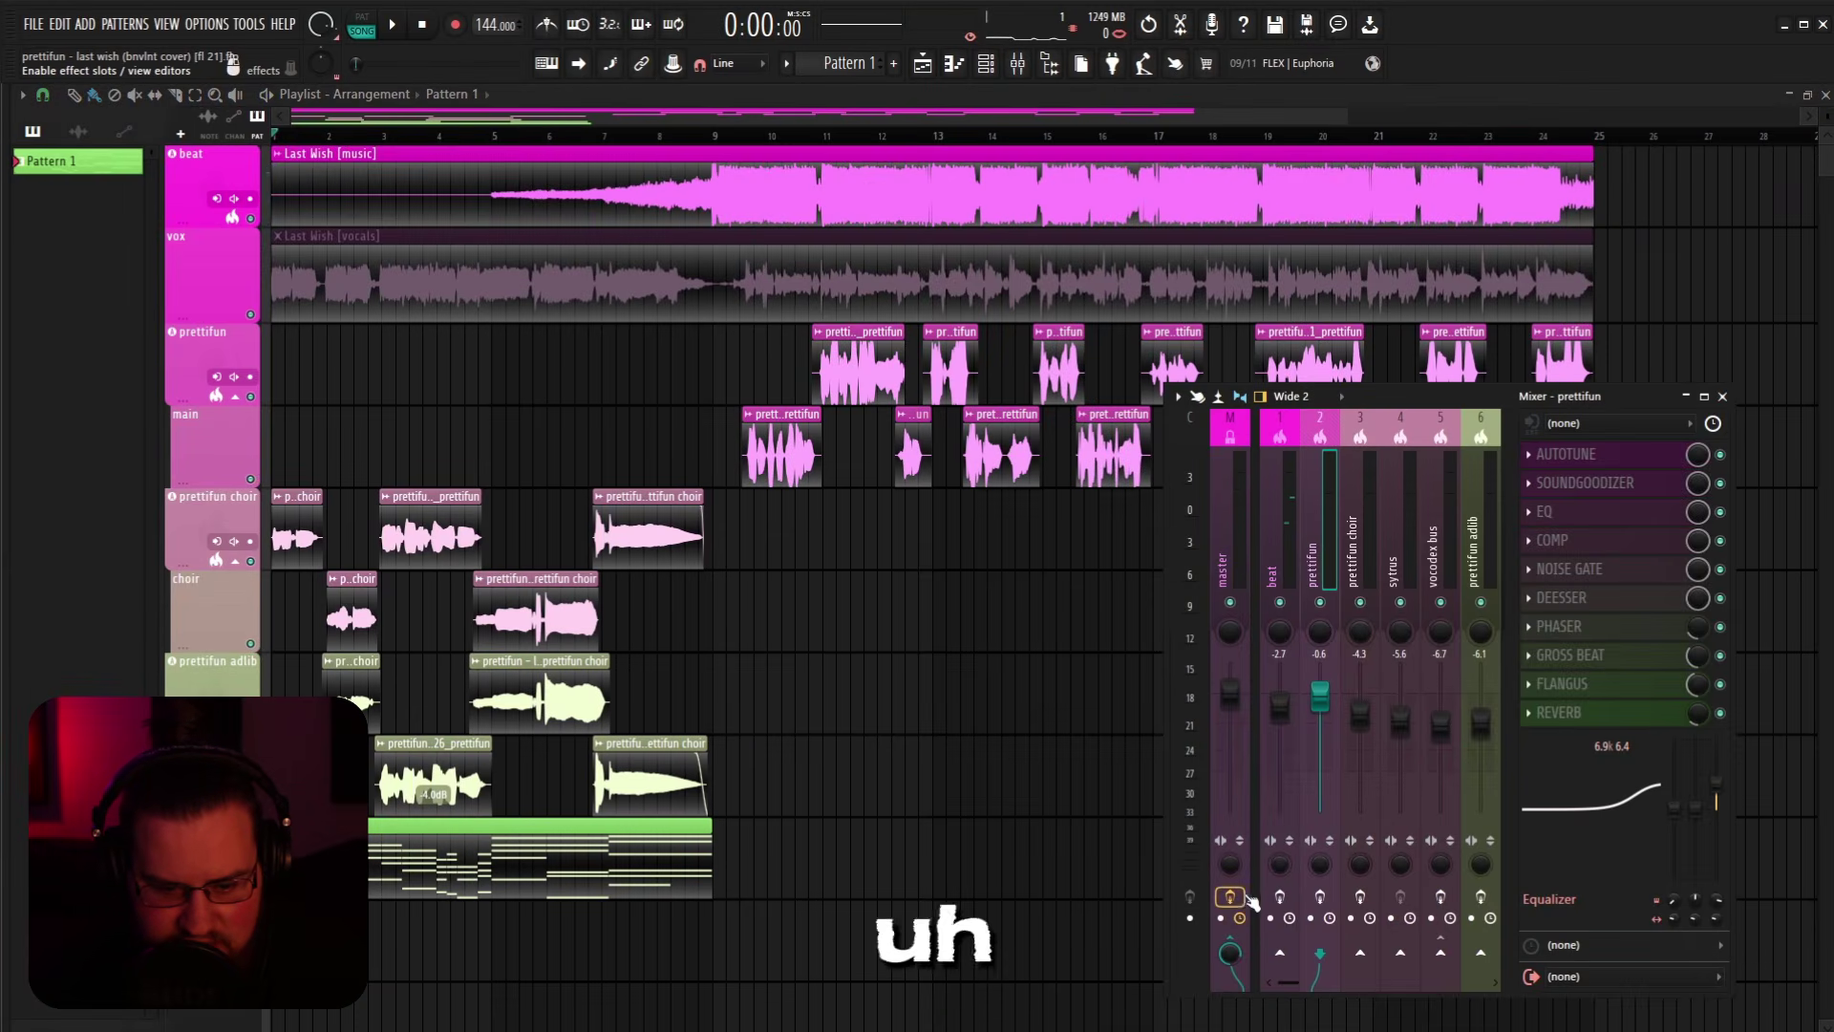
Step: Re-enable the effect slots on the beat, prettifun, prettifun choir and vocodex bus mixer tracks
{"action": "left_click", "coordinate": [1278, 896]}
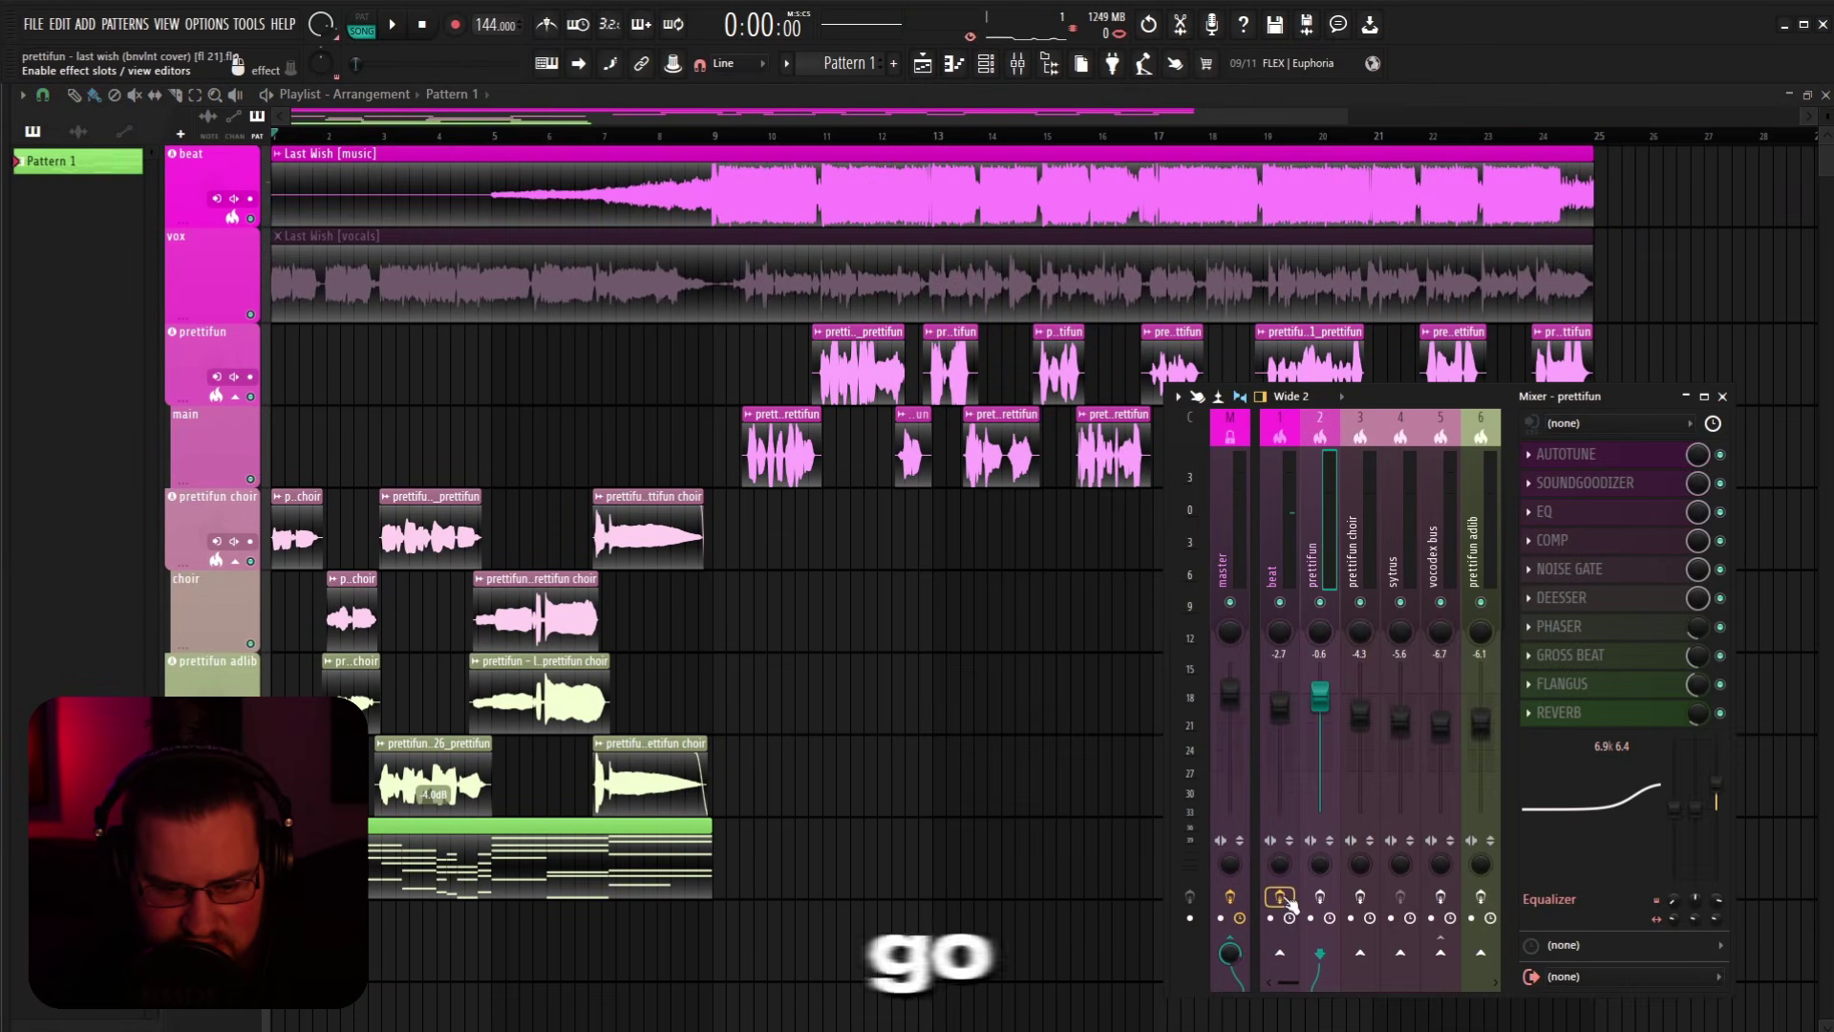
{"action": "left_click", "coordinate": [1319, 896]}
{"action": "left_click", "coordinate": [1359, 896]}
{"action": "left_click", "coordinate": [1440, 896]}
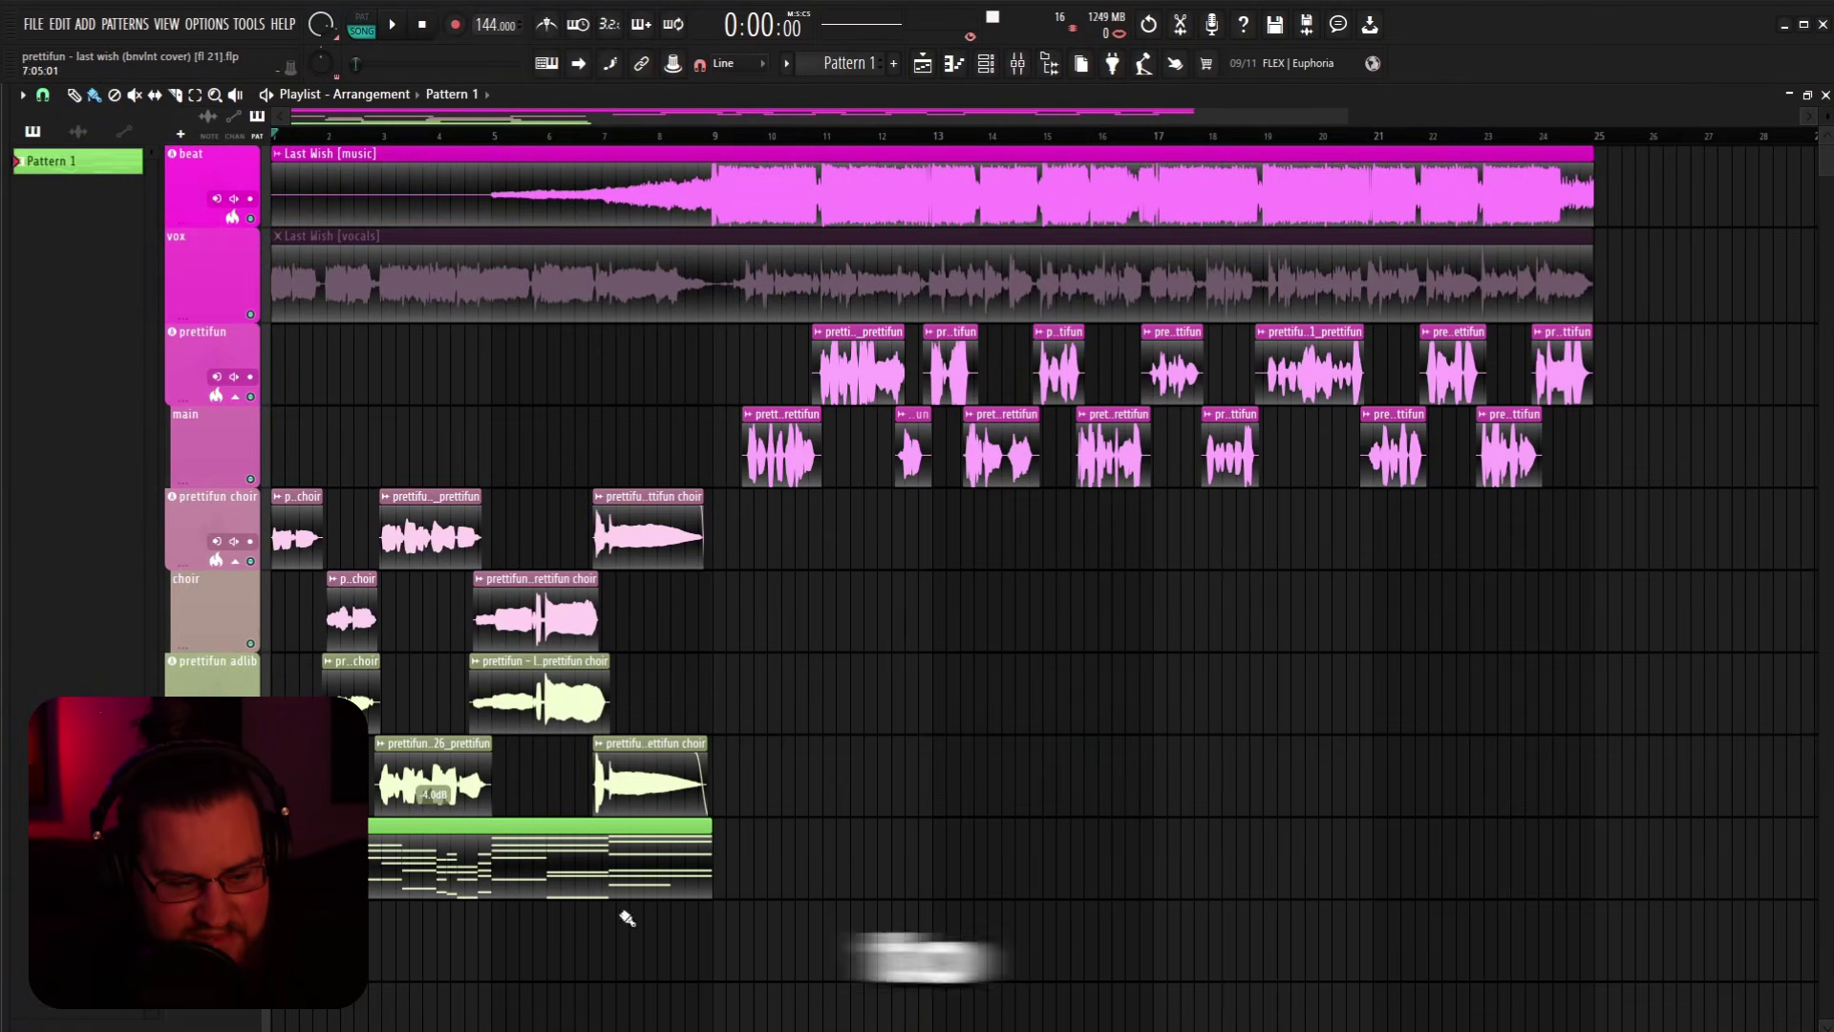
Step: Examine the mixer routing of the prettifun choir and sytrus tracks, including the options of the choir's send to the master
{"action": "scroll", "coordinate": [1001, 105], "scroll_direction": "up", "scroll_amount": 4}
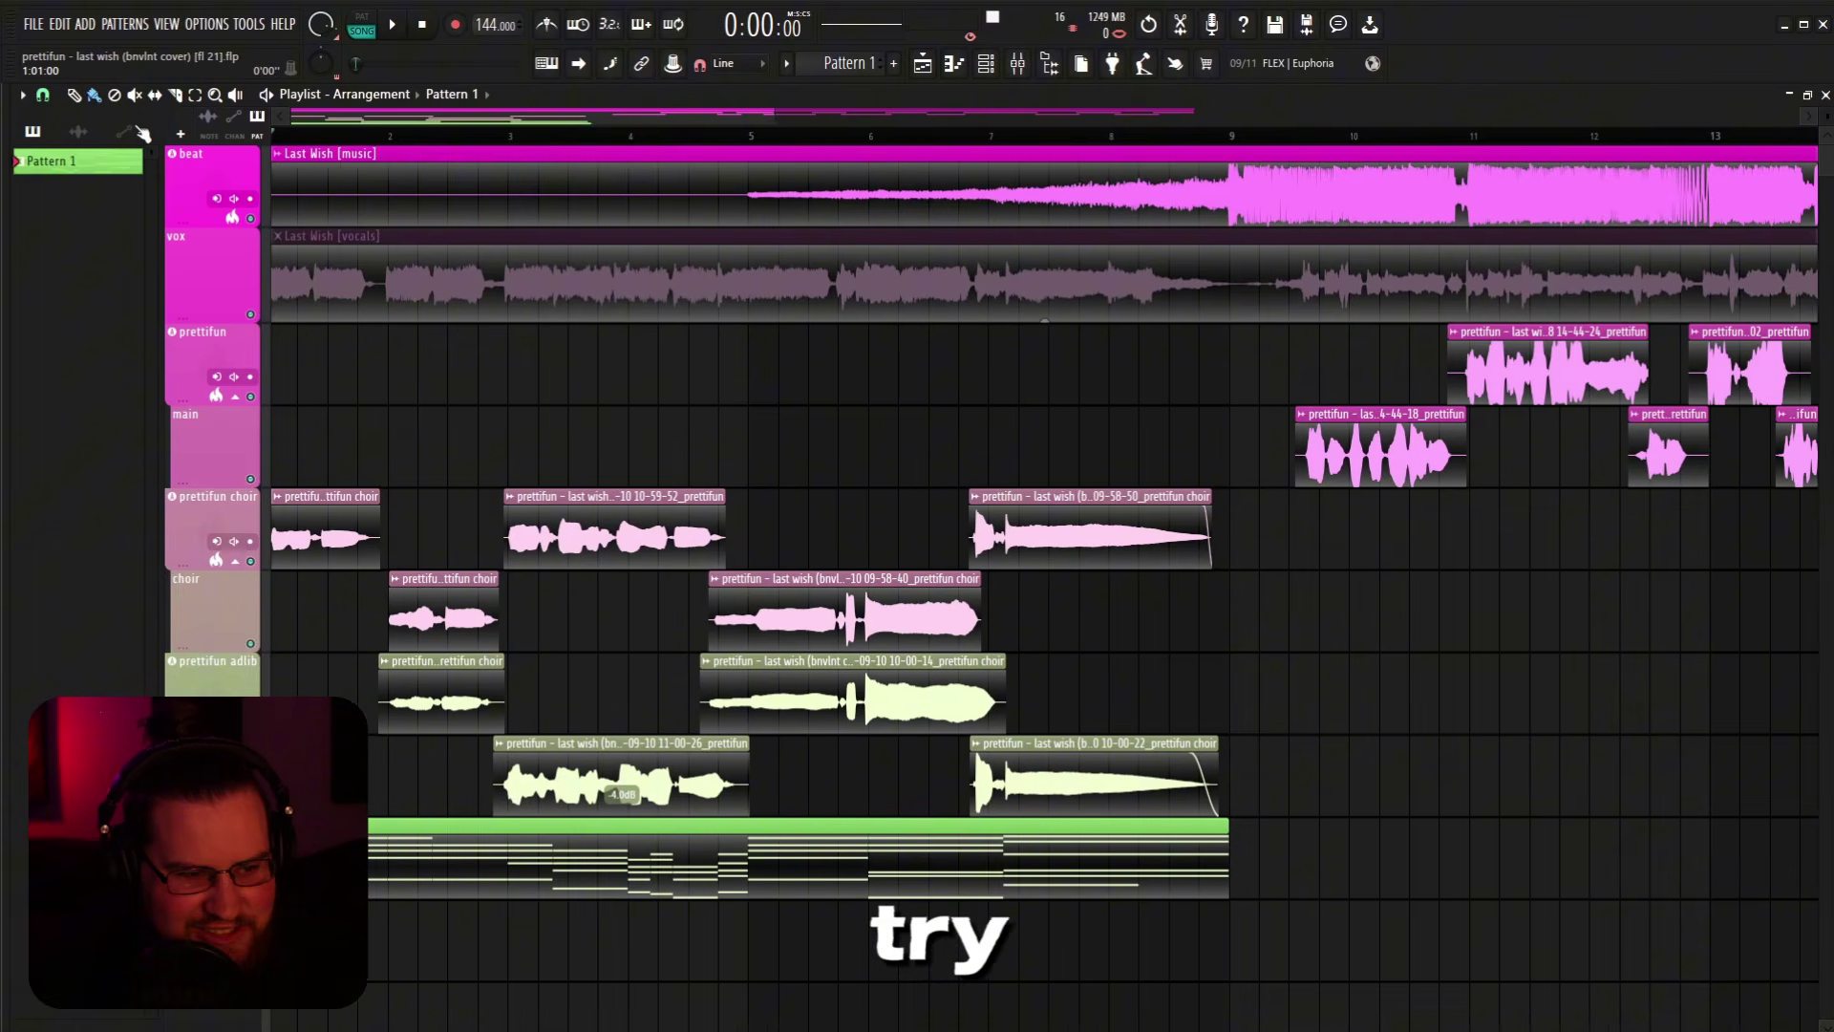
{"action": "left_click", "coordinate": [1019, 65]}
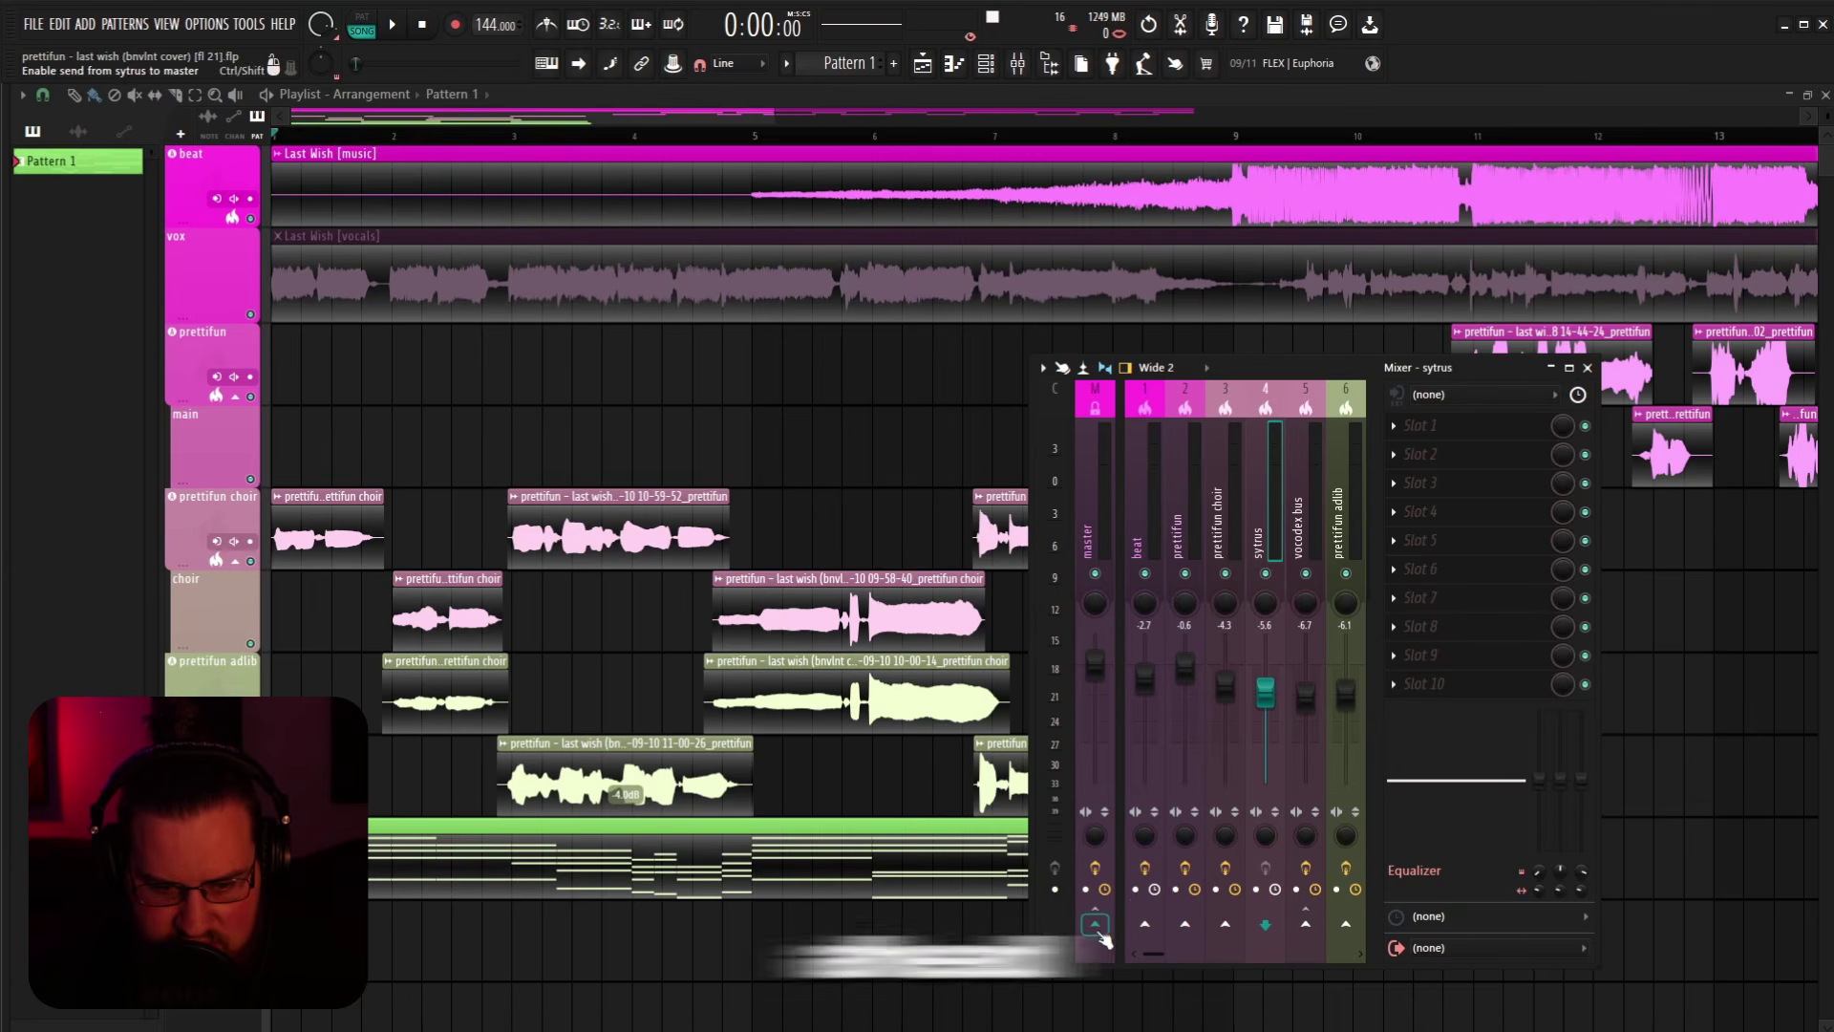
{"action": "left_click", "coordinate": [1230, 686]}
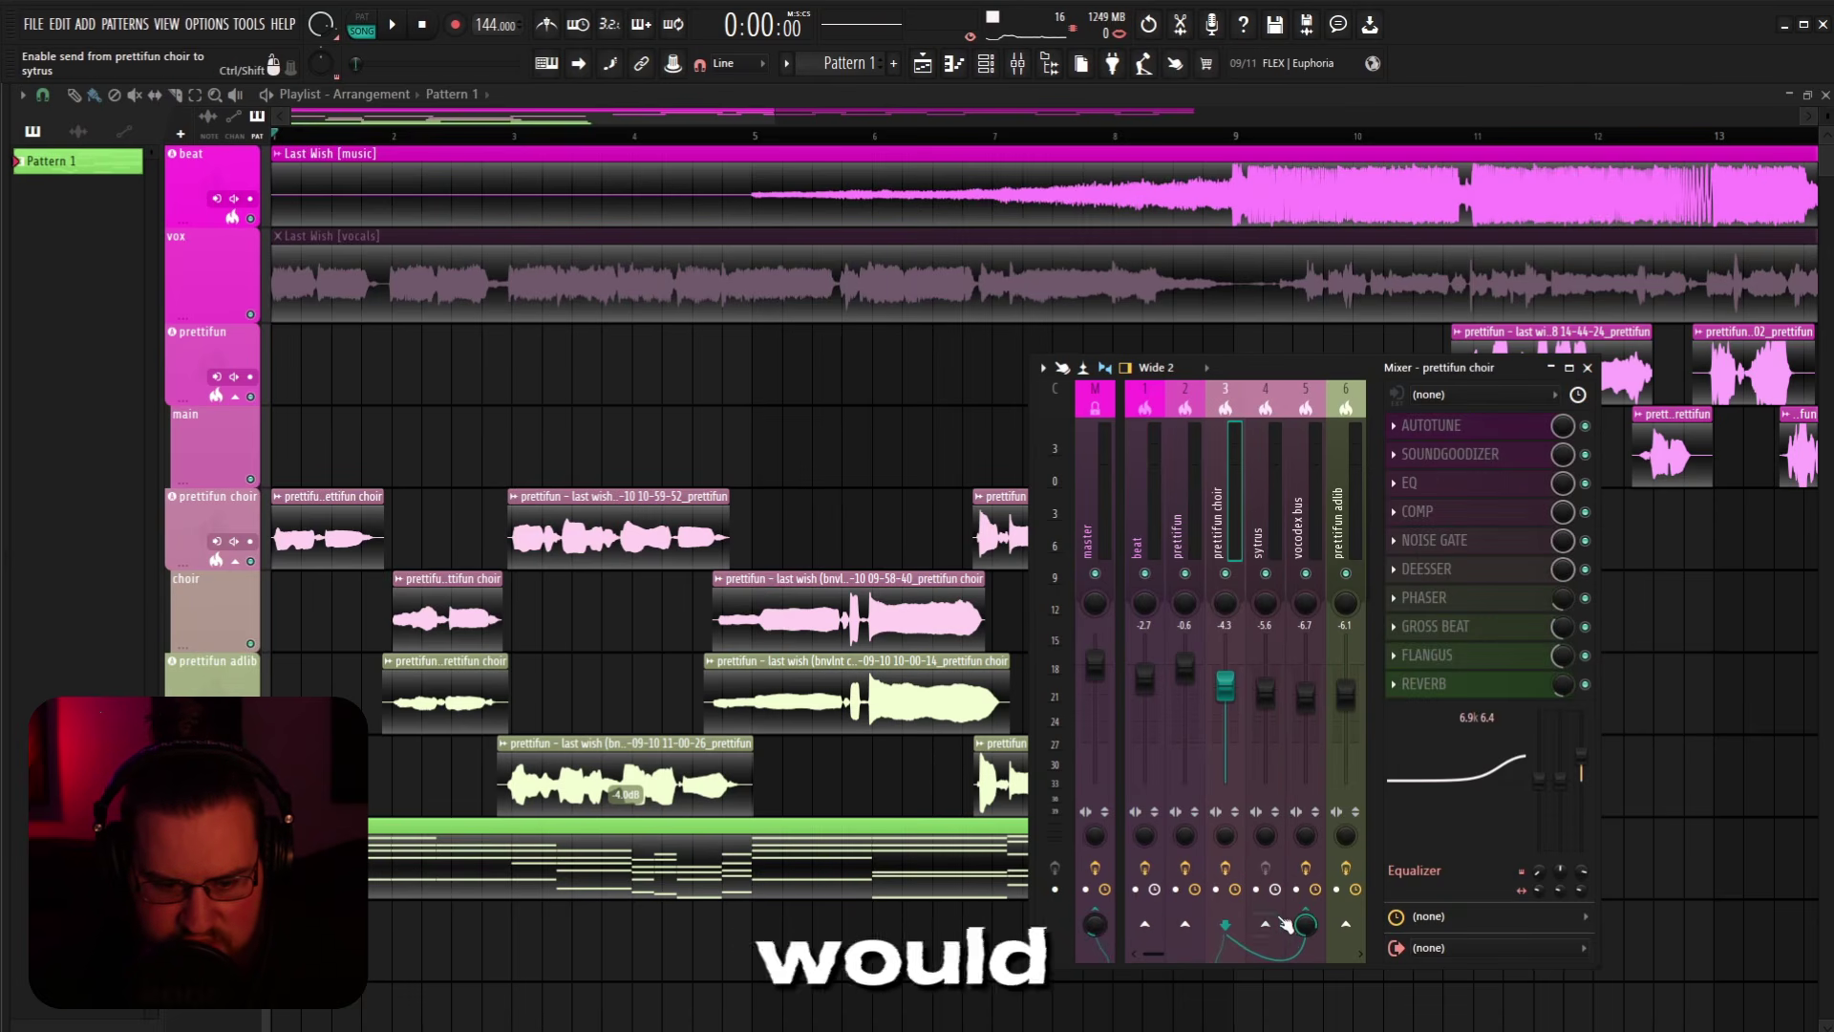
{"action": "right_click", "coordinate": [1096, 926]}
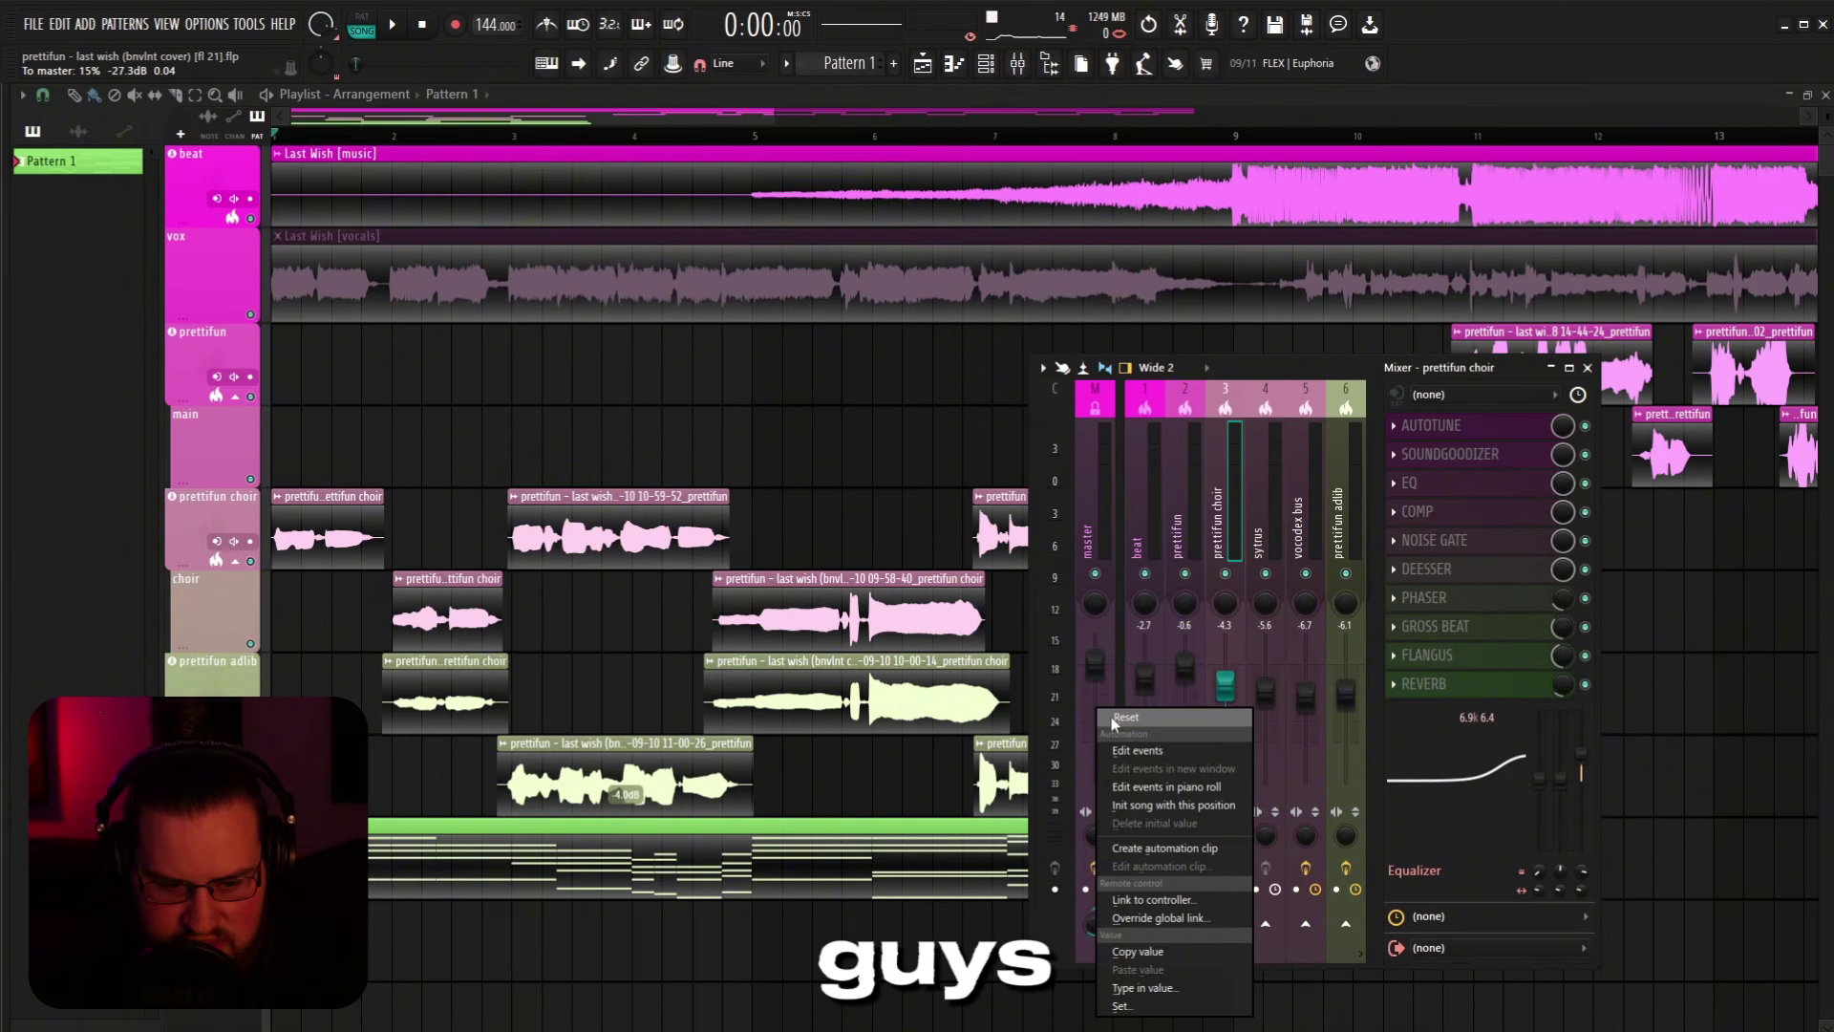
{"action": "left_click", "coordinate": [1279, 540]}
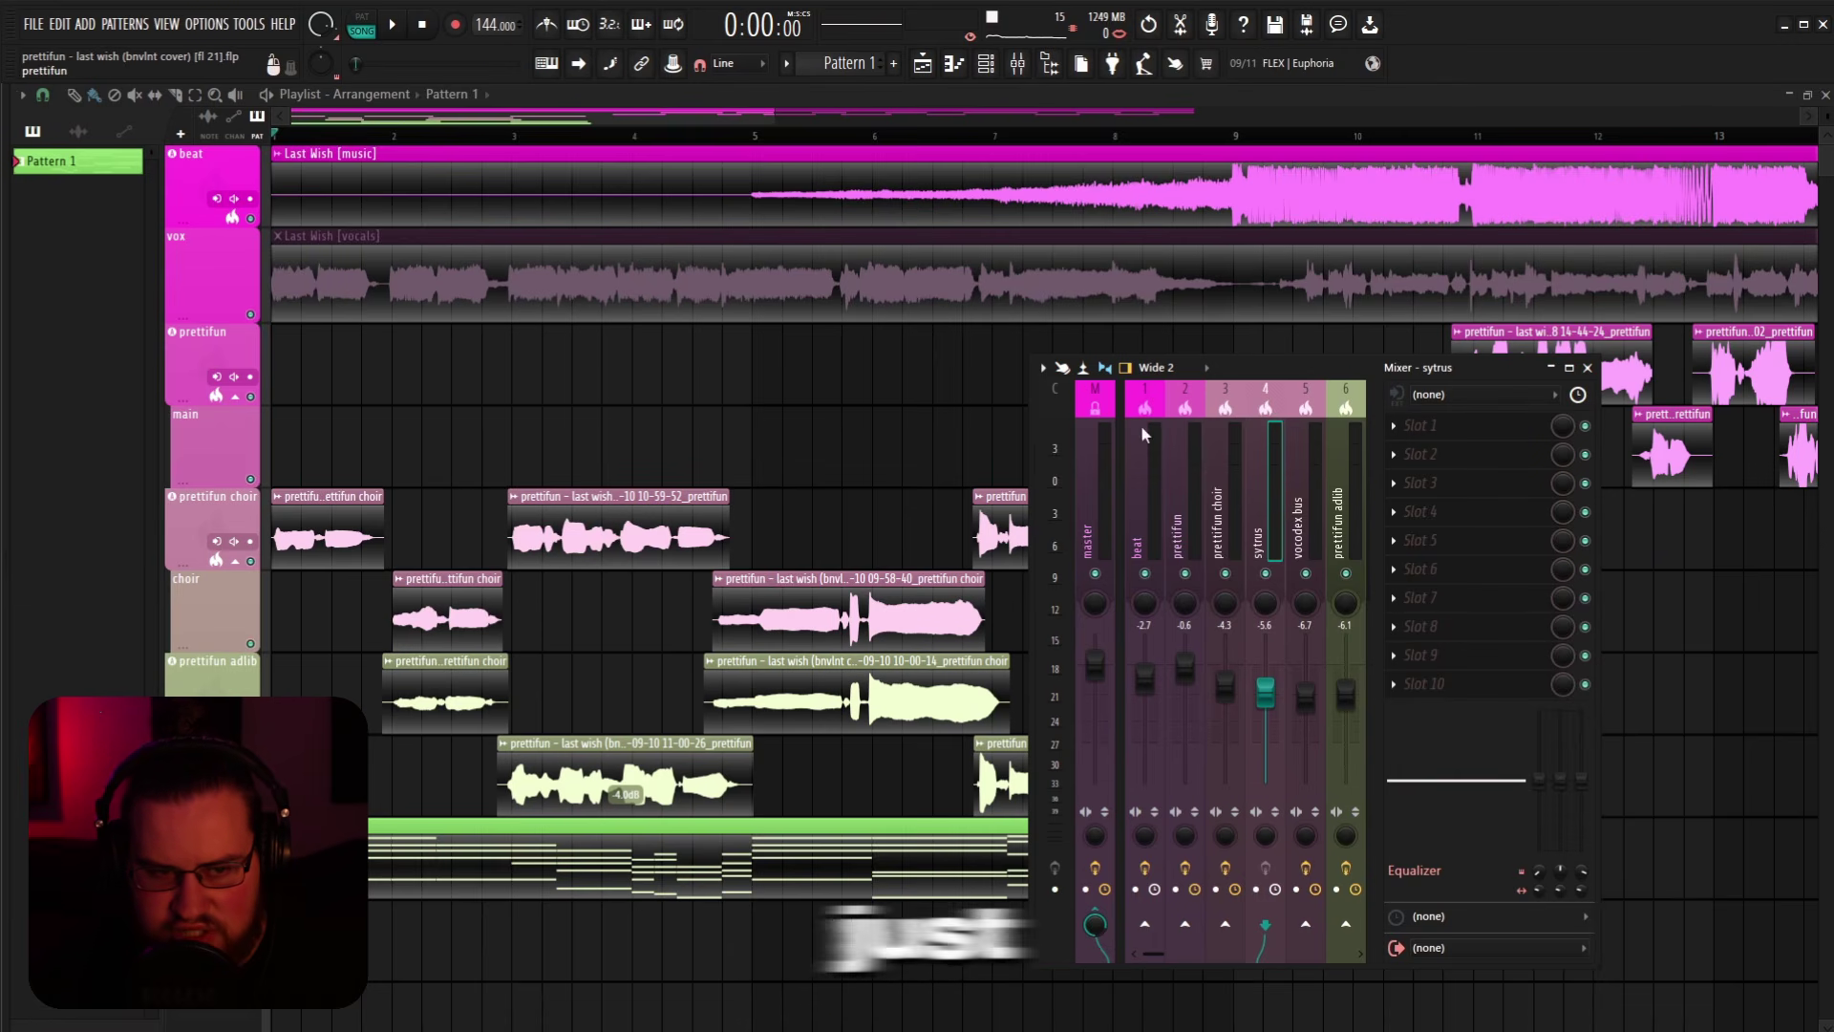
Step: Add a new Sytrus instrument channel to the channel rack
{"action": "key", "text": "F6"}
{"action": "key", "text": "F6"}
{"action": "key", "text": "F6"}
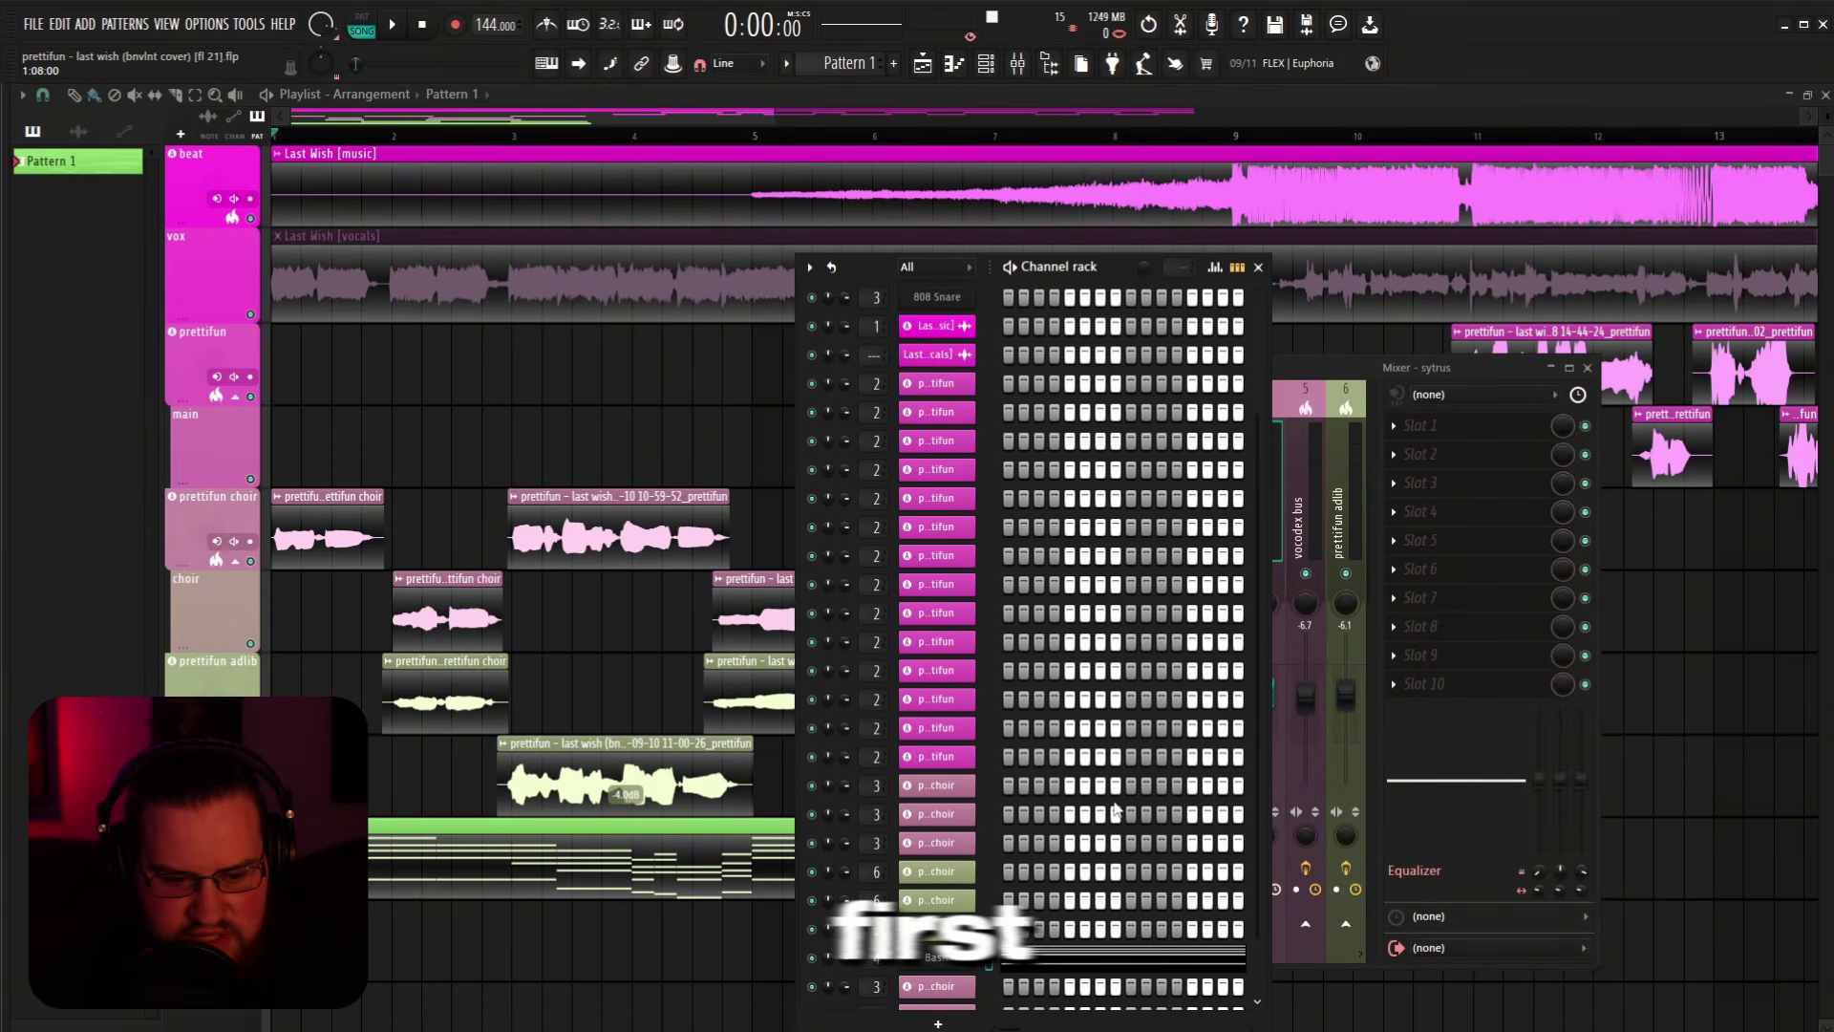
{"action": "scroll", "coordinate": [1114, 810], "scroll_direction": "down", "scroll_amount": 2}
{"action": "left_click", "coordinate": [955, 1026]}
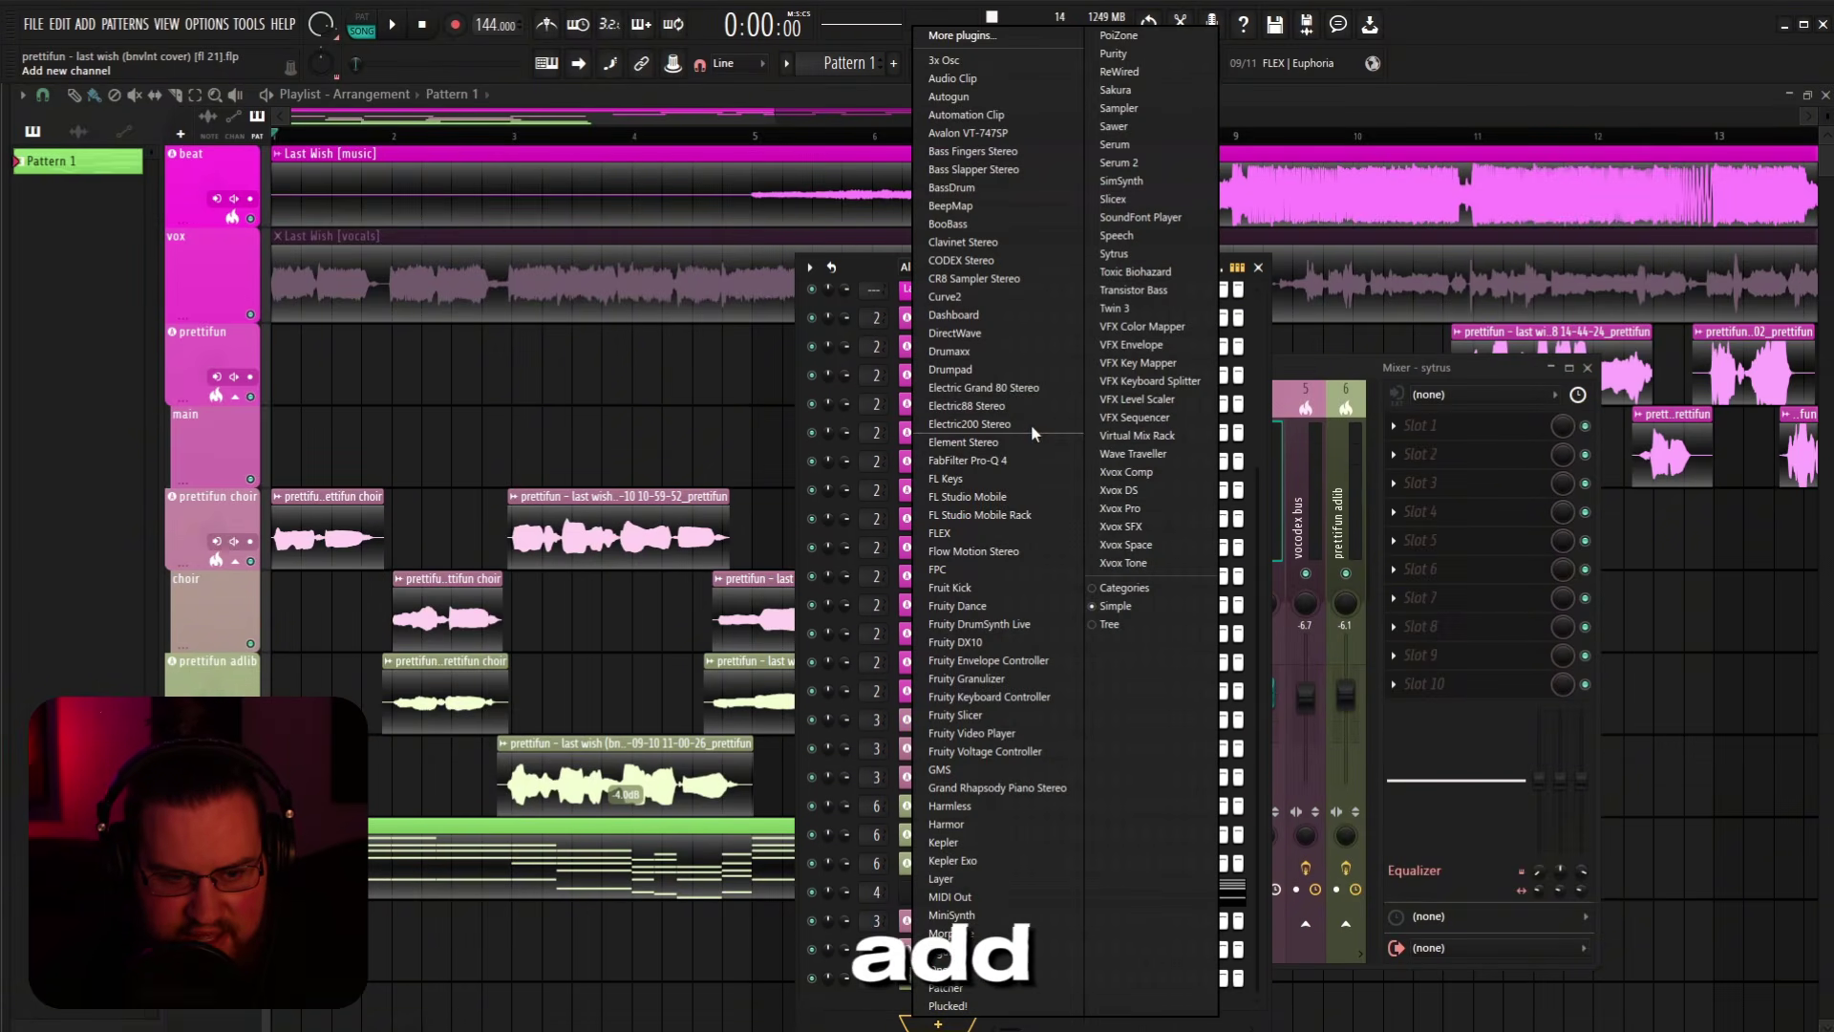
{"action": "left_click", "coordinate": [1116, 254]}
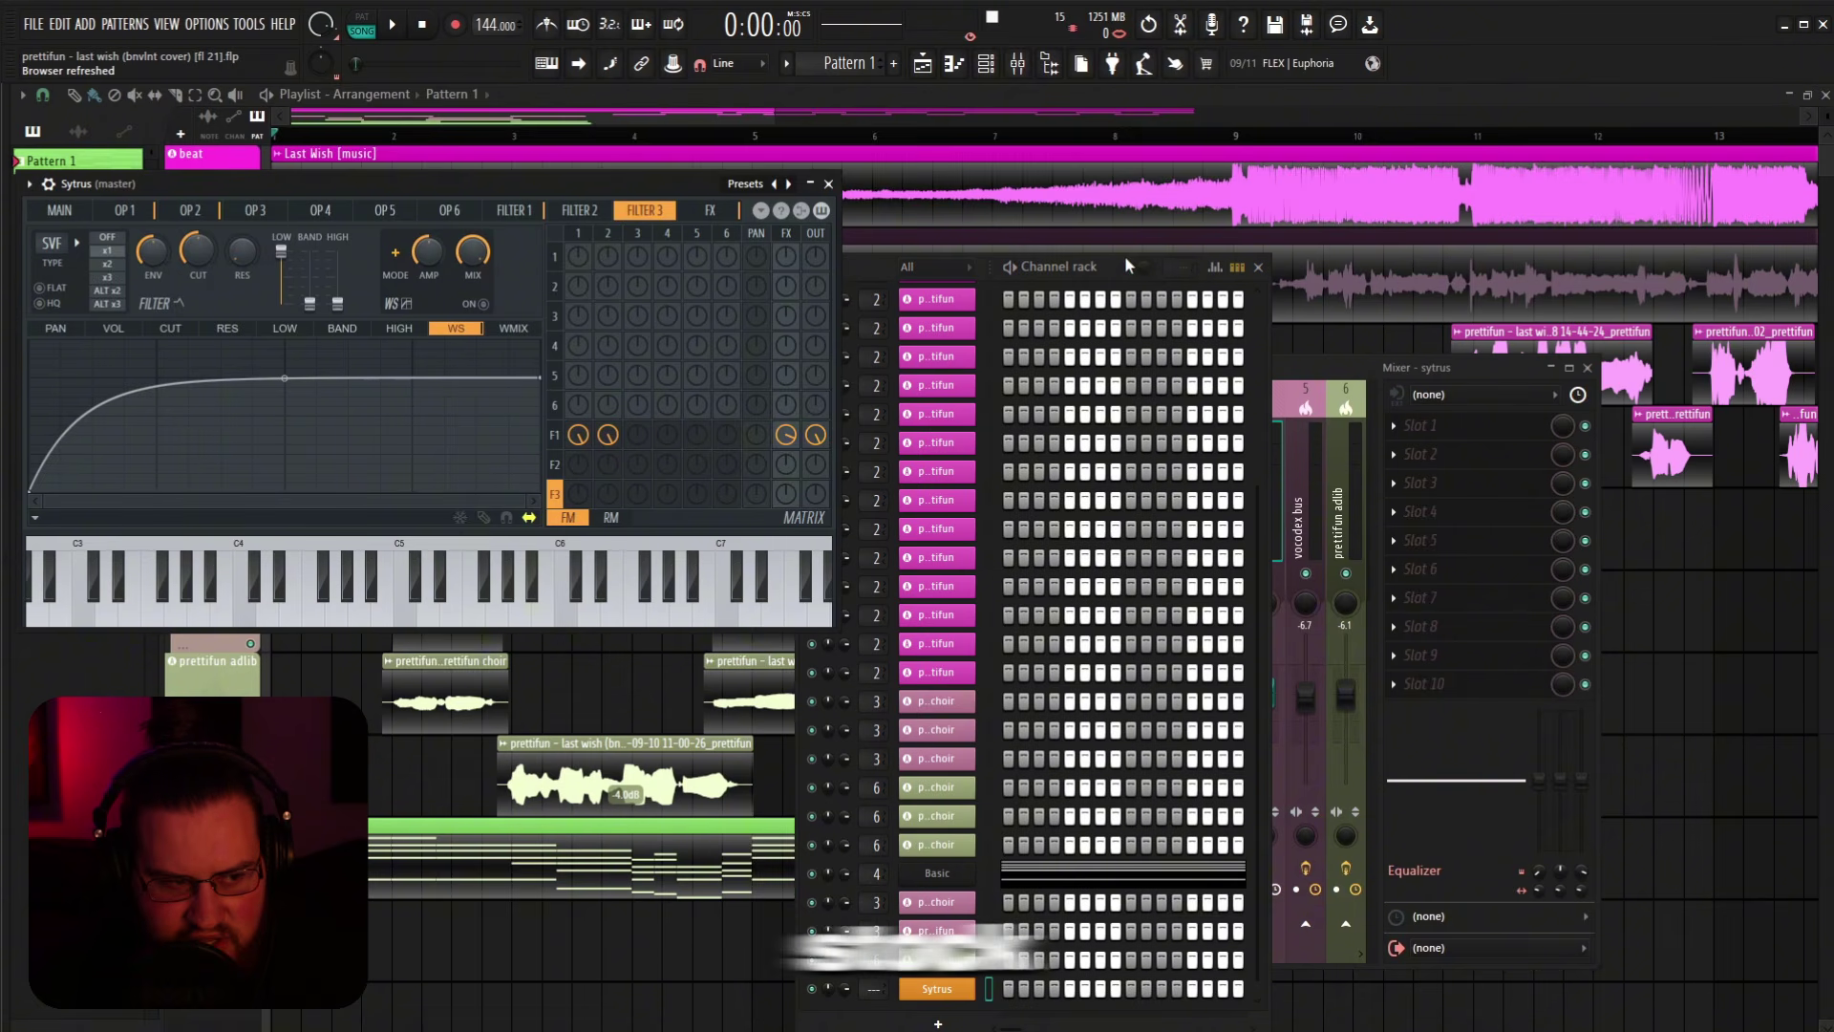
Step: Load the Basic short synth preset into the new Sytrus channel and audition a note on its keyboard
{"action": "left_click", "coordinate": [746, 183]}
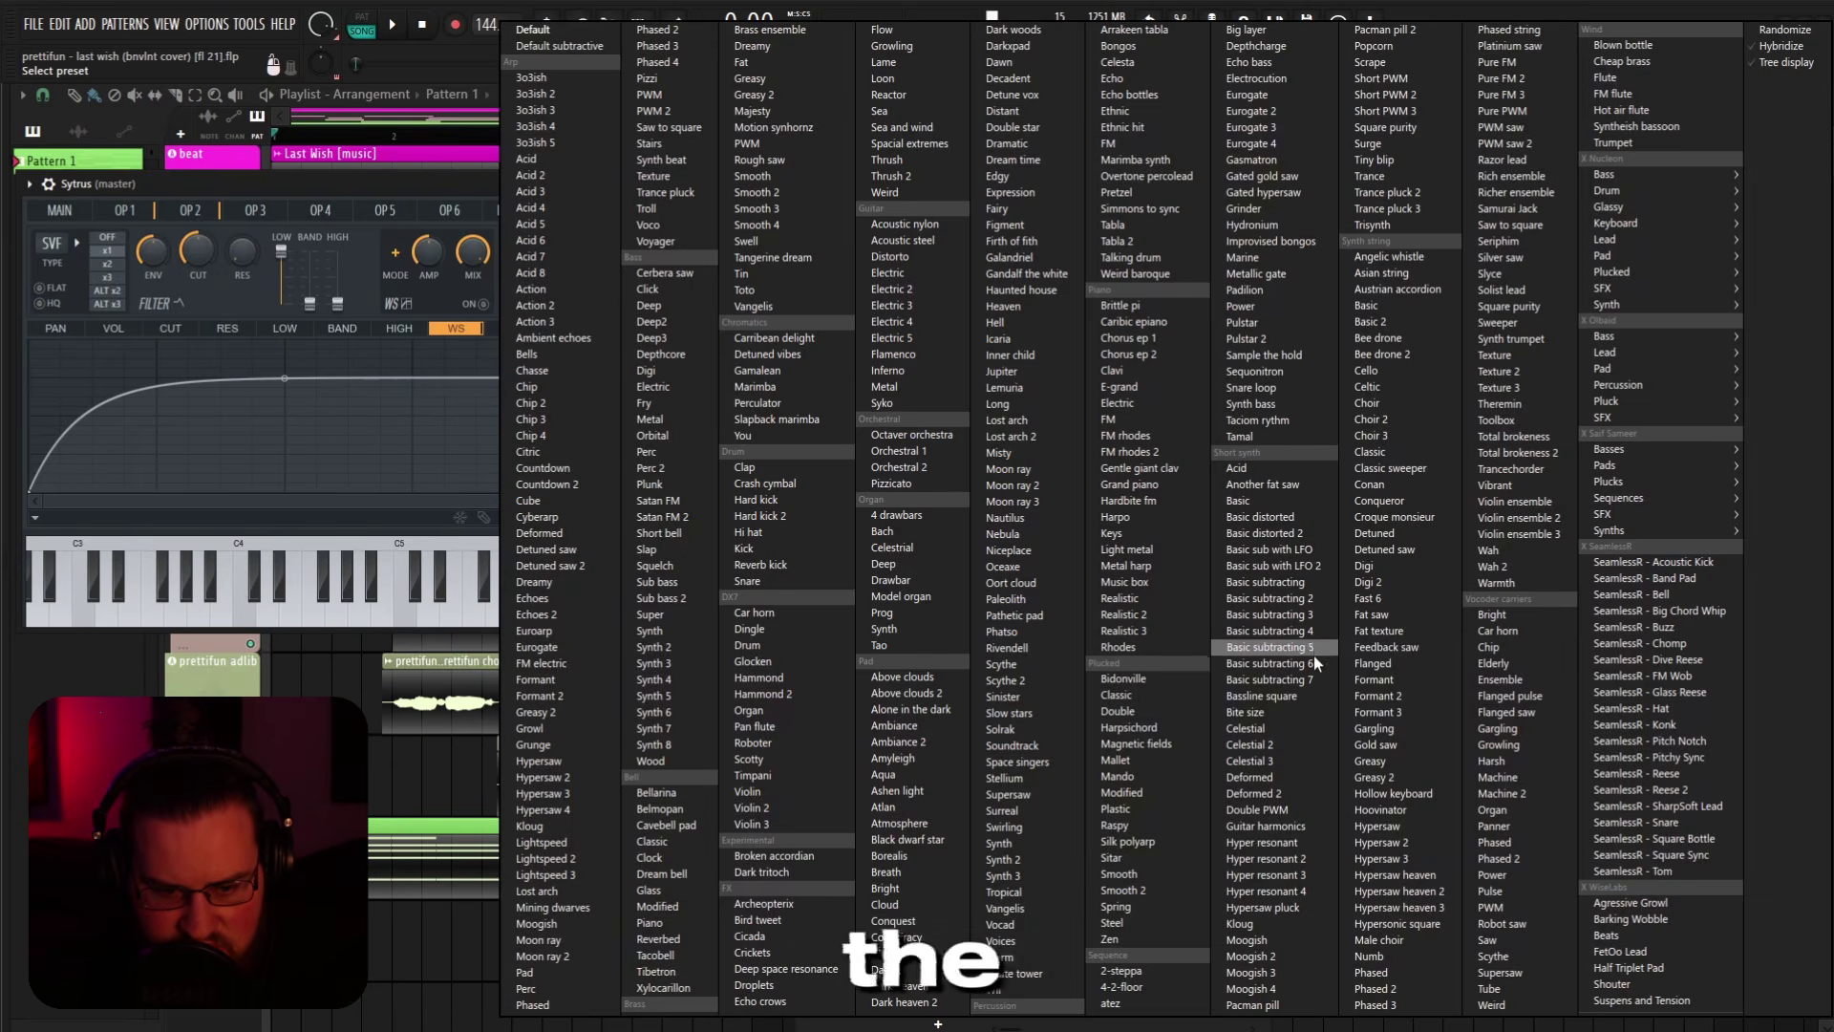
{"action": "left_click", "coordinate": [1261, 500]}
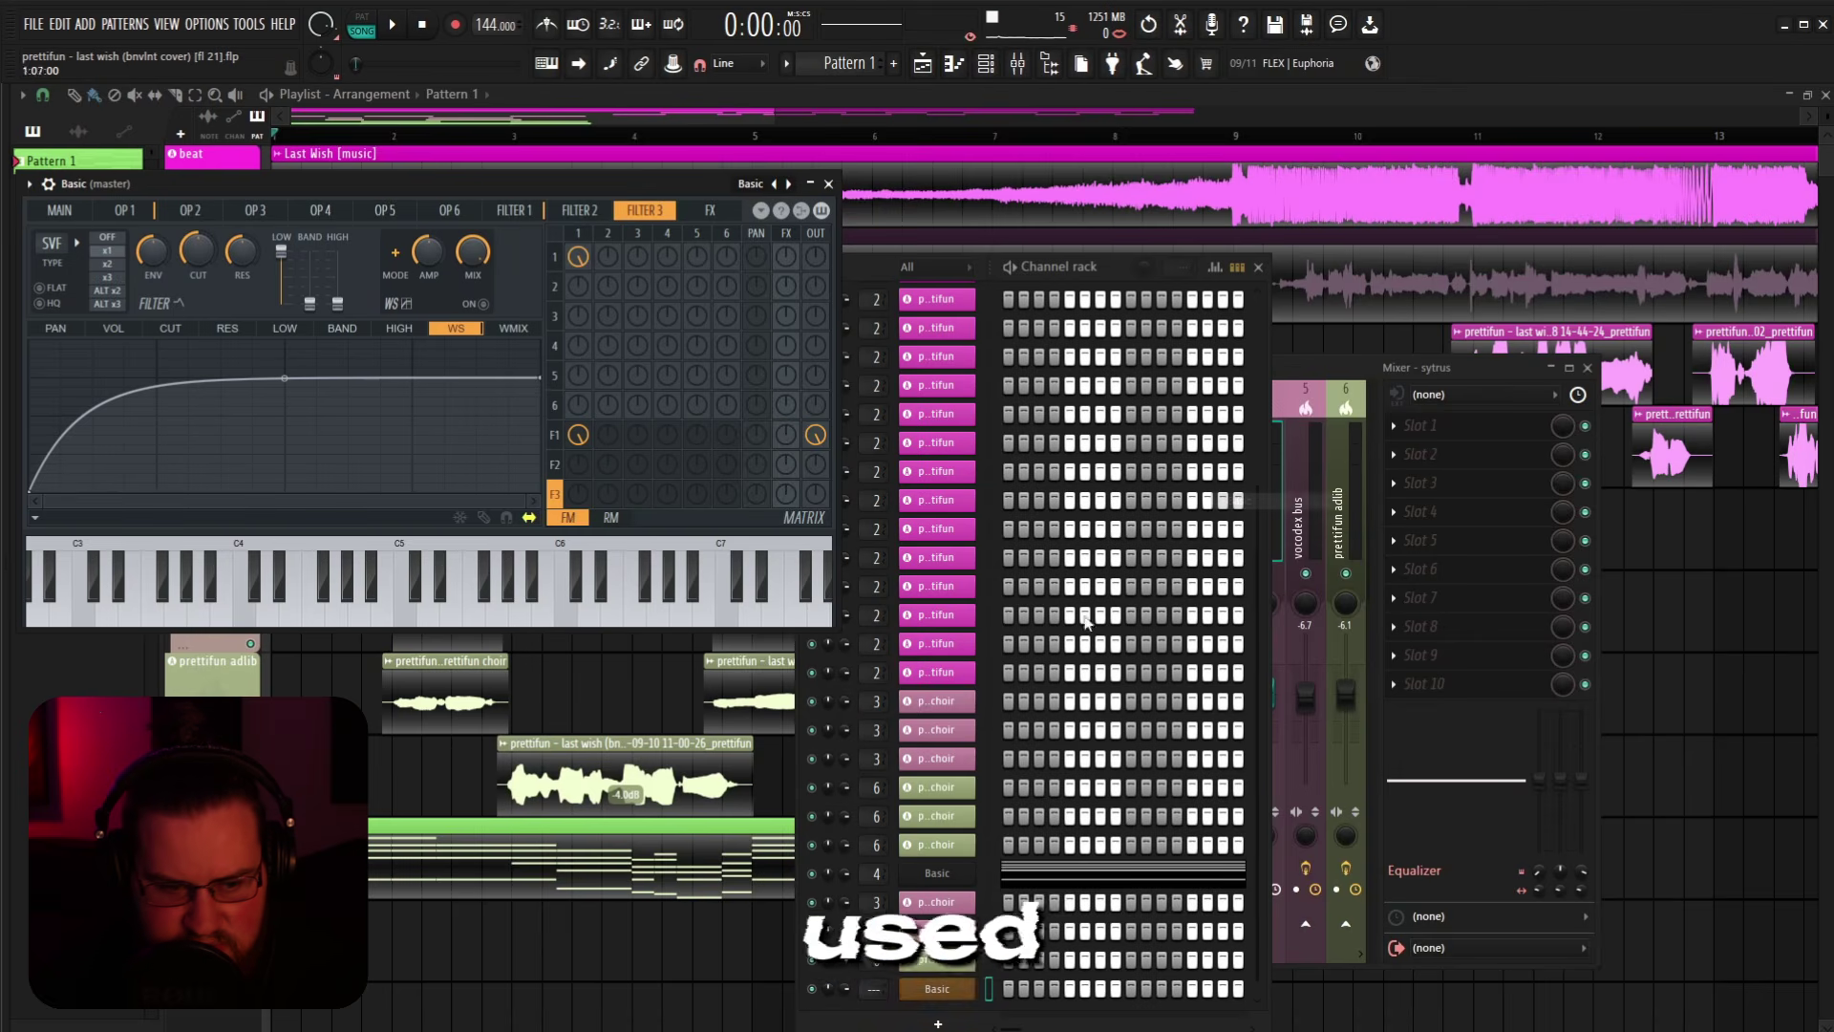
{"action": "left_click", "coordinate": [412, 597]}
{"action": "left_click", "coordinate": [413, 597]}
Step: Open the piano roll of the Basic channel assigned to mixer track 4 and examine its chord notes and the list of channels
{"action": "left_click", "coordinate": [940, 873]}
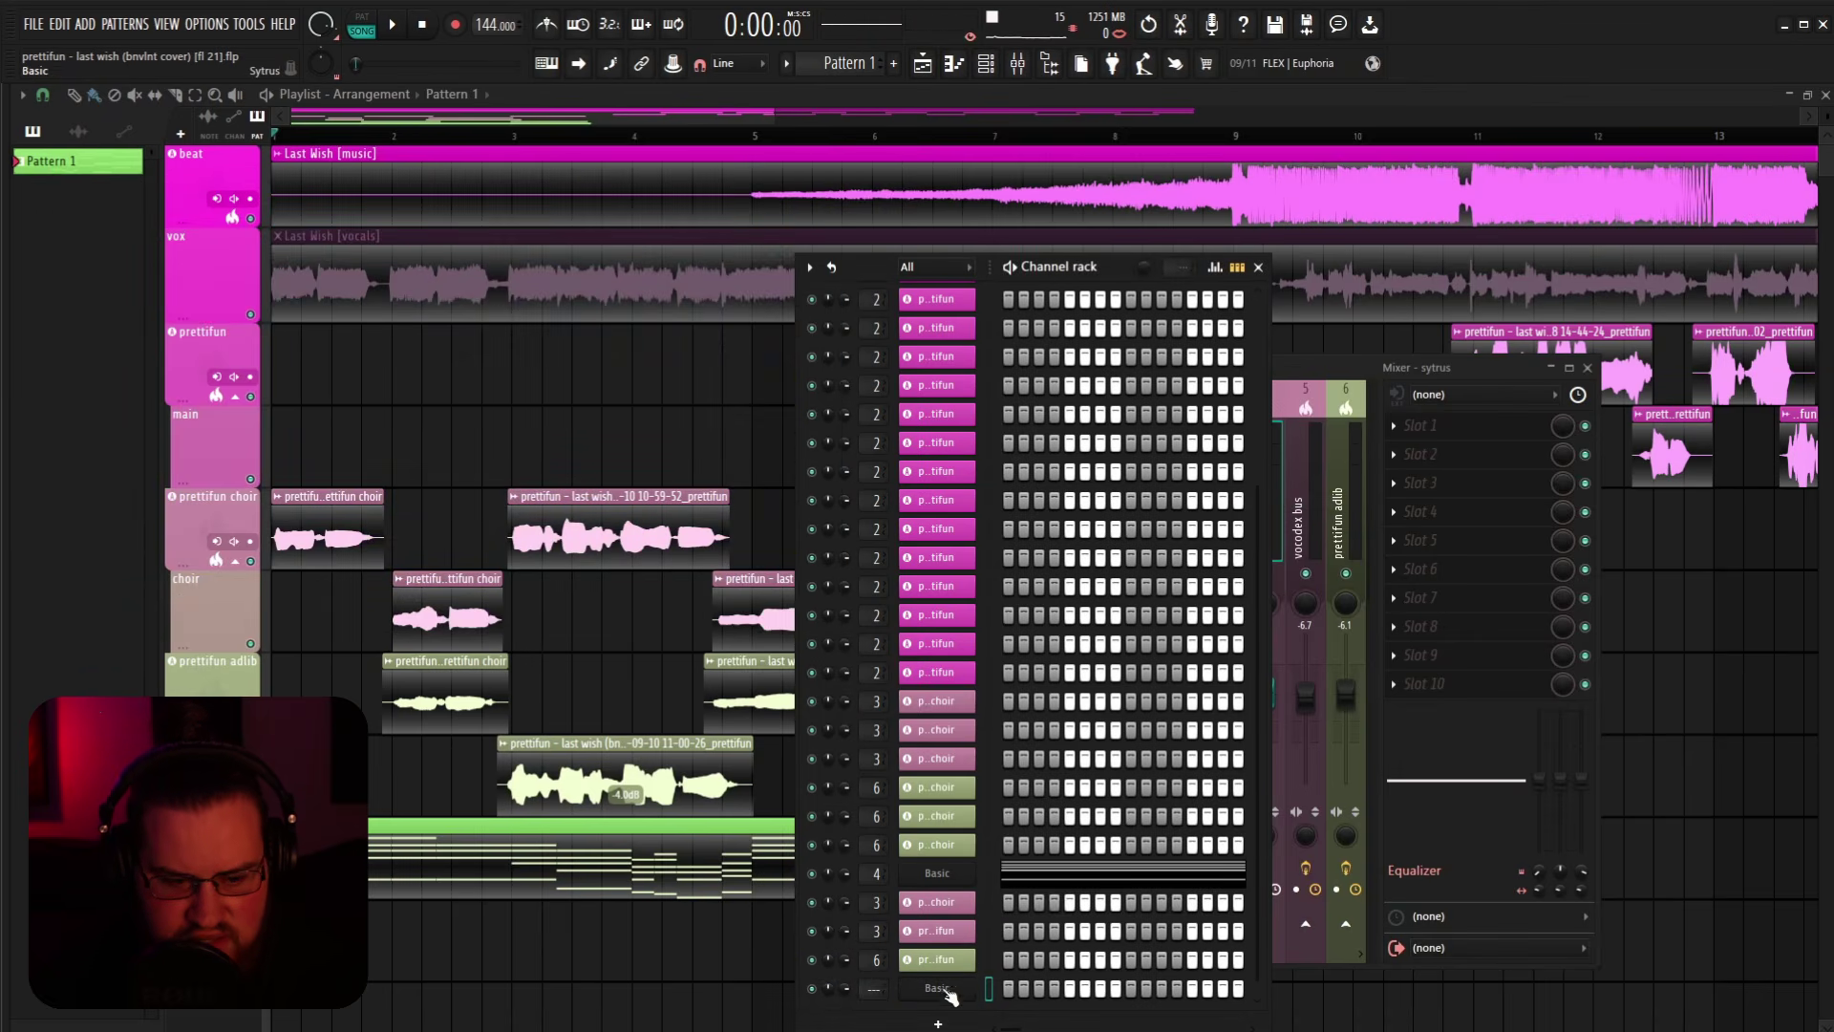
{"action": "left_click", "coordinate": [942, 874]}
{"action": "left_click", "coordinate": [941, 874]}
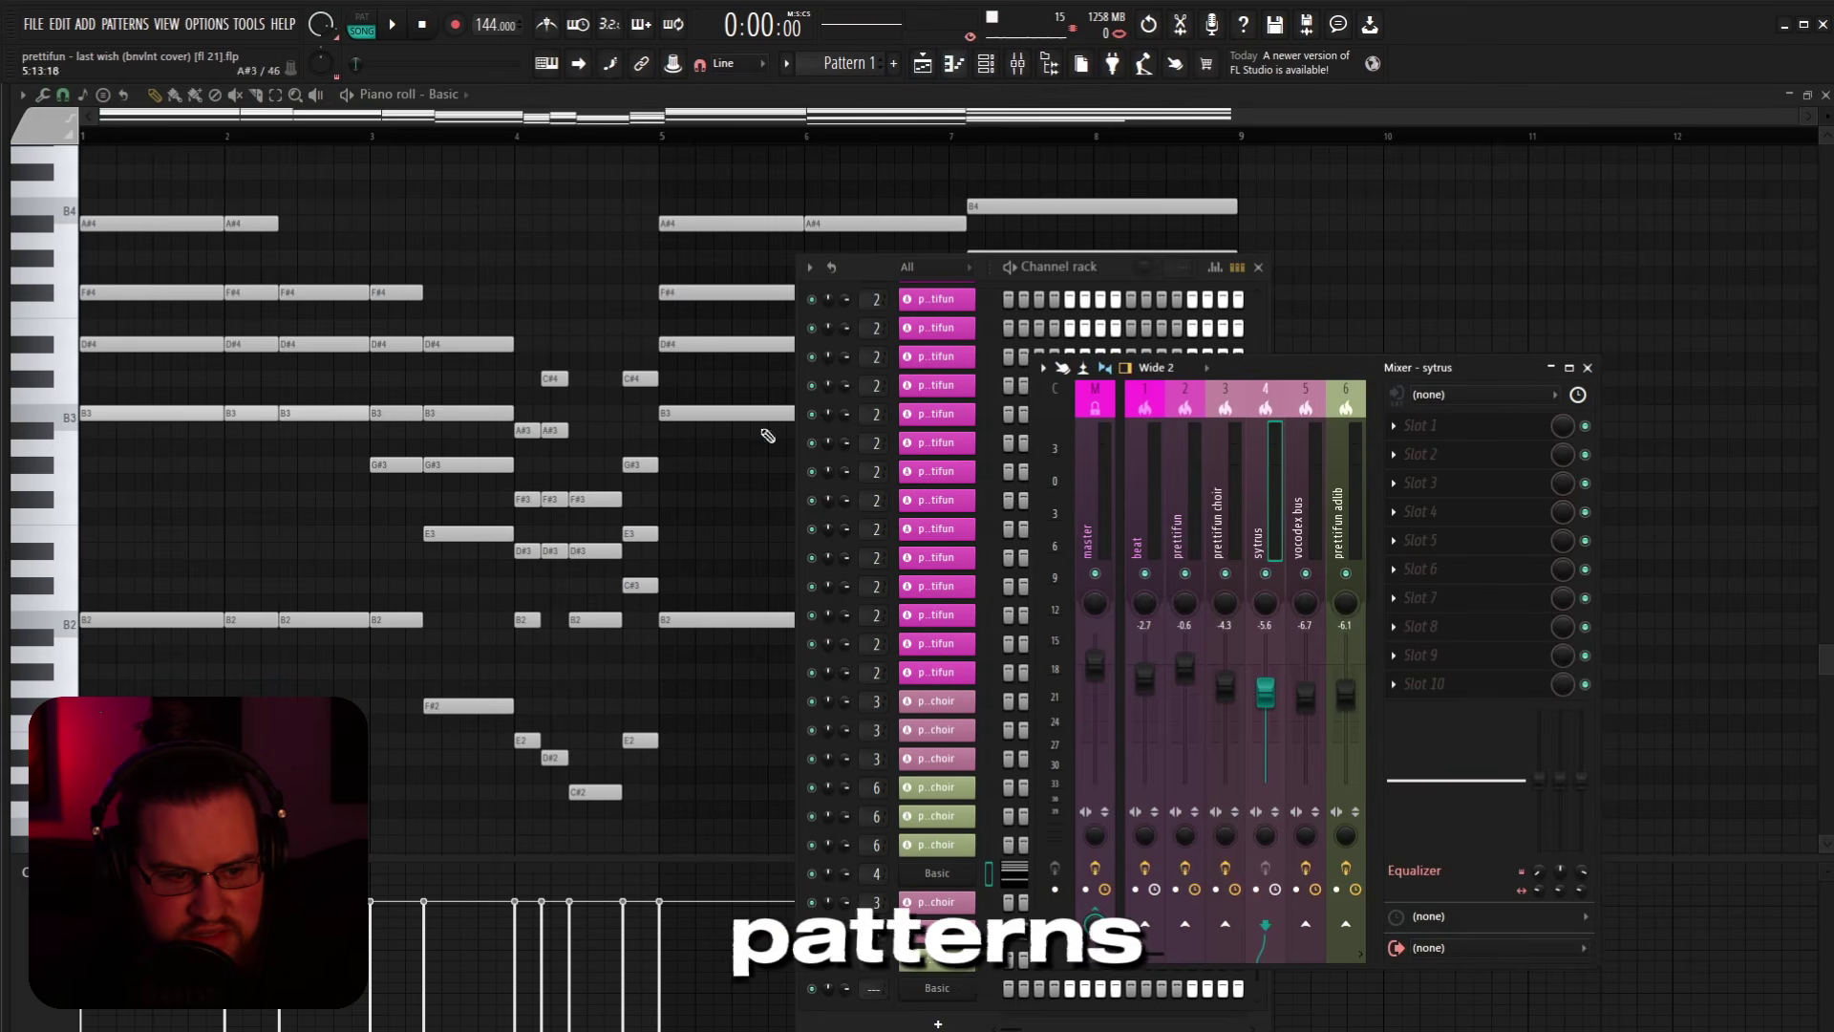
{"action": "key", "text": "F6"}
{"action": "key", "text": "F9"}
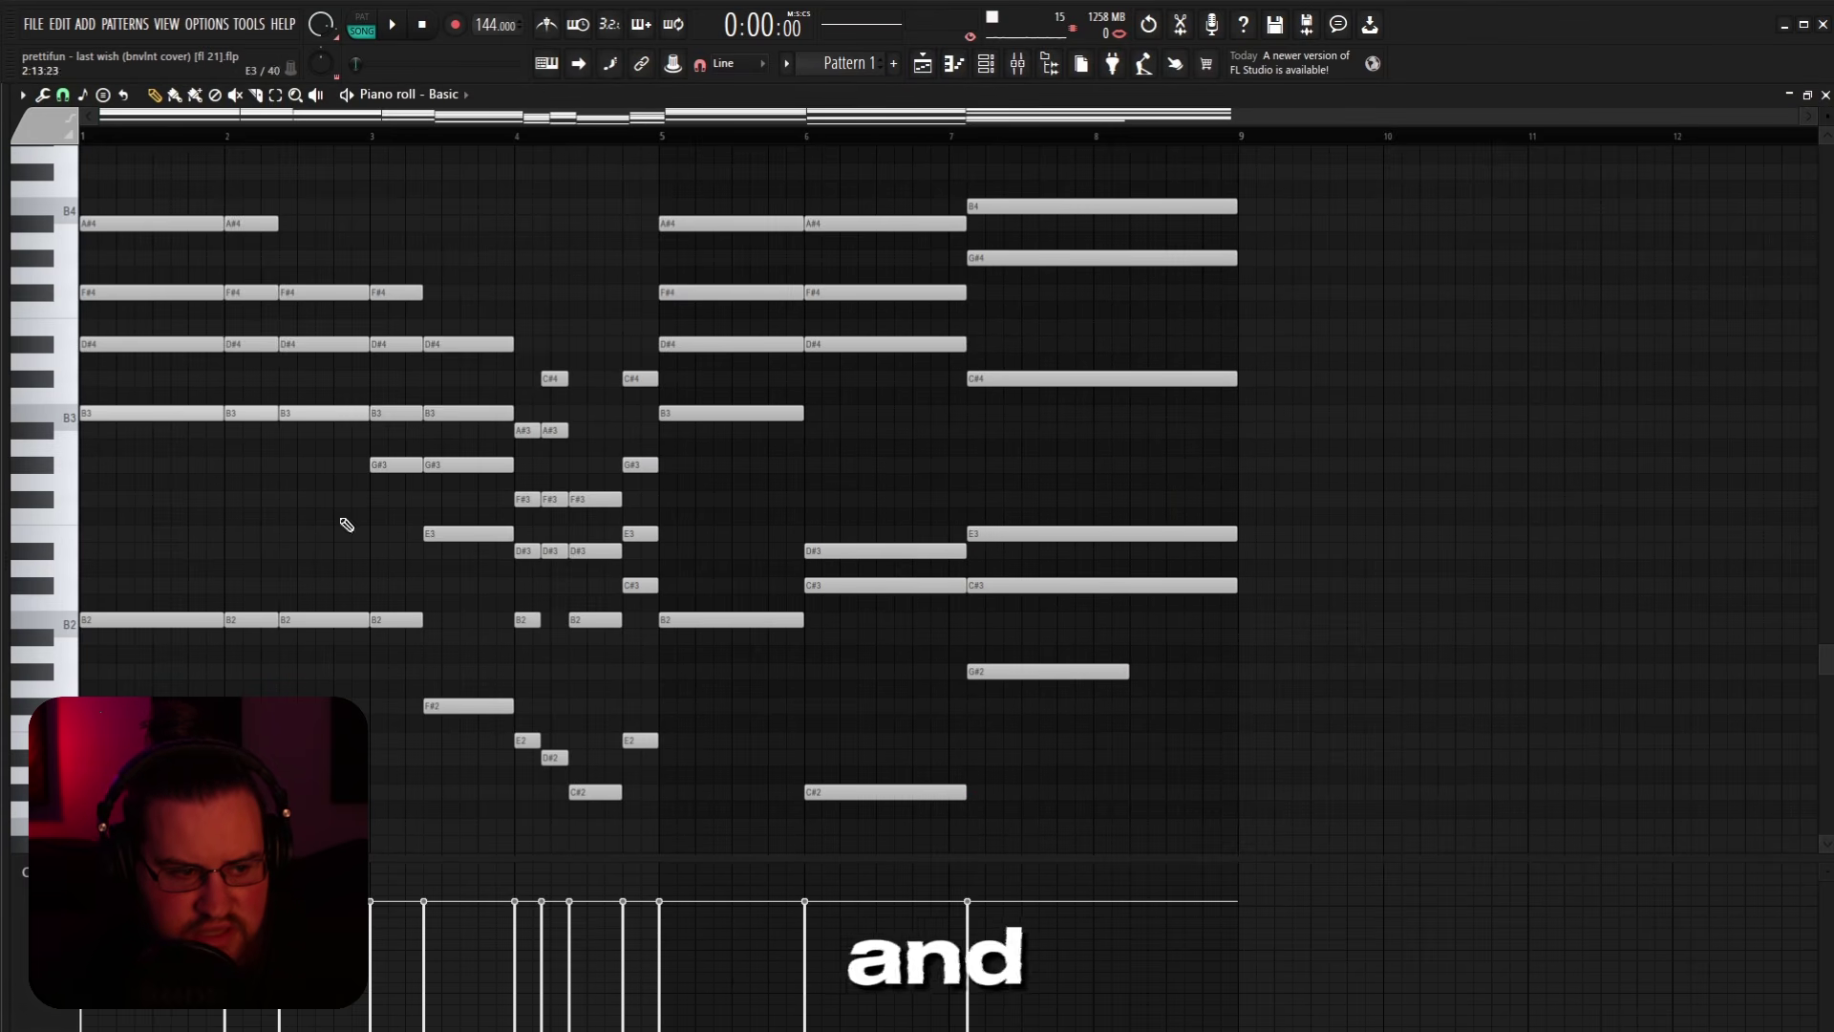
{"action": "scroll", "coordinate": [762, 136], "scroll_direction": "up", "scroll_amount": 2}
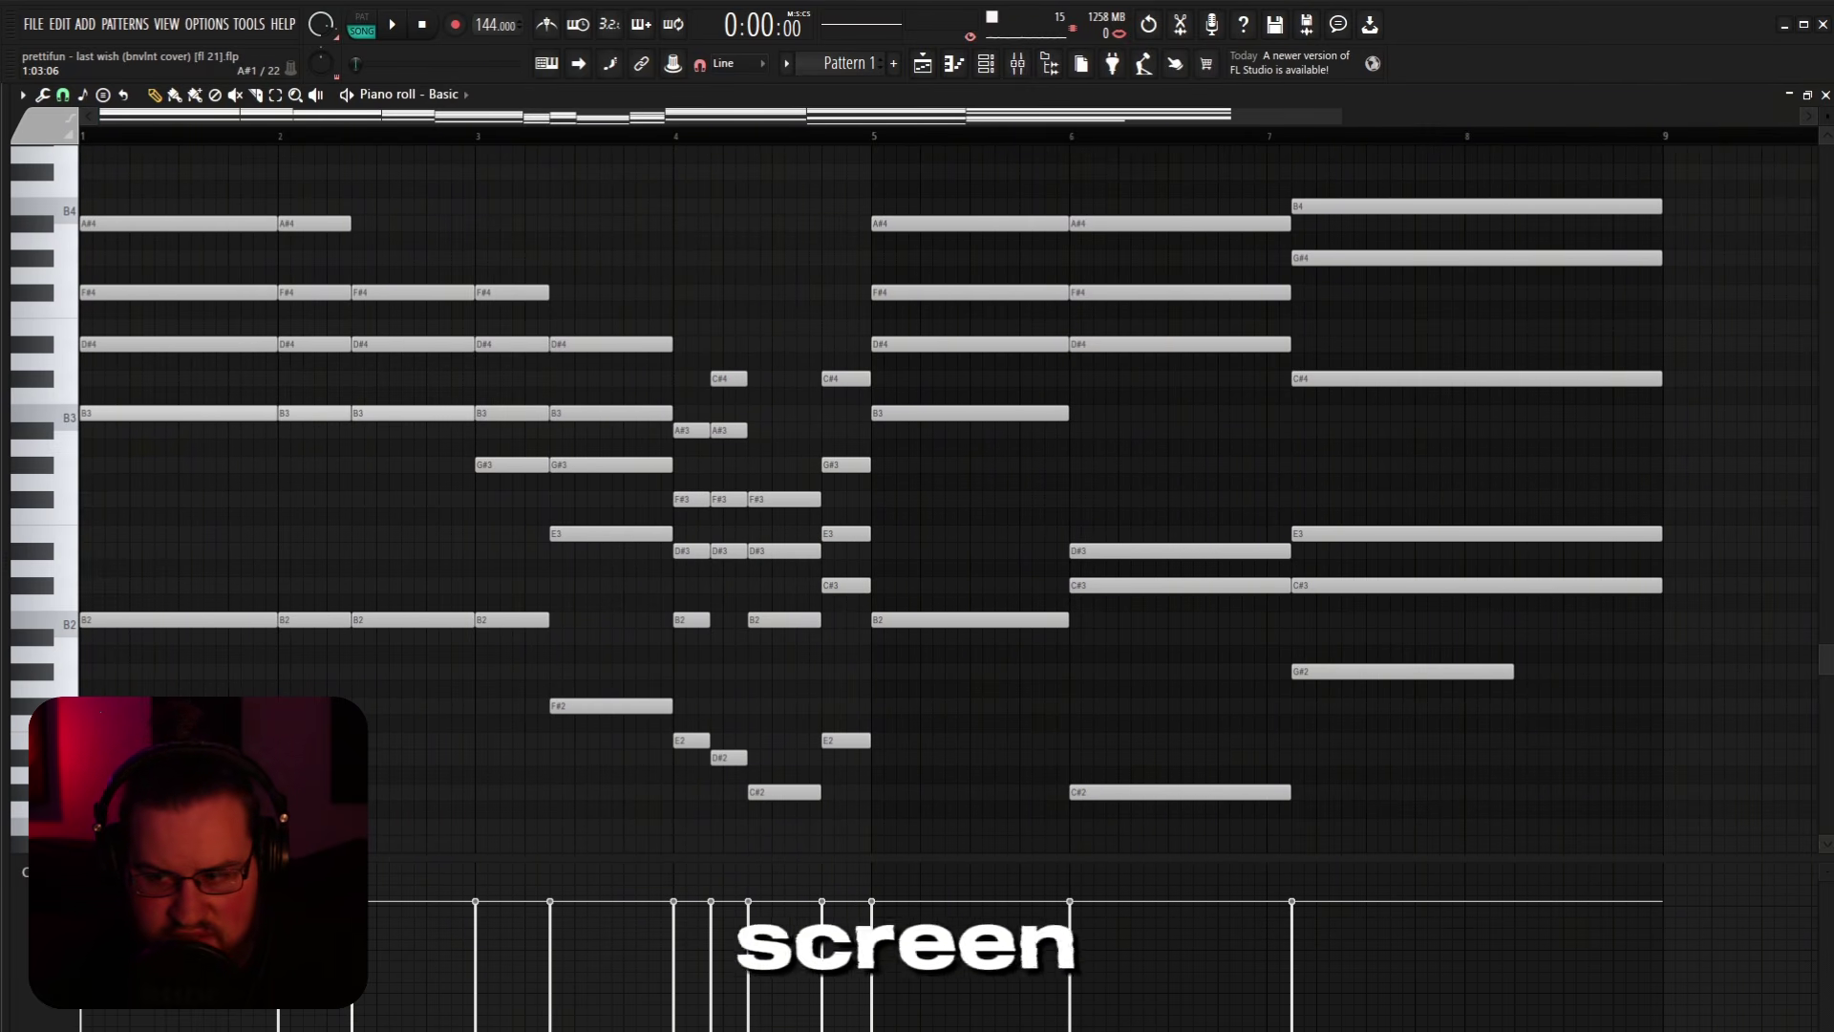
{"action": "scroll", "coordinate": [1211, 647], "scroll_direction": "down", "scroll_amount": 2}
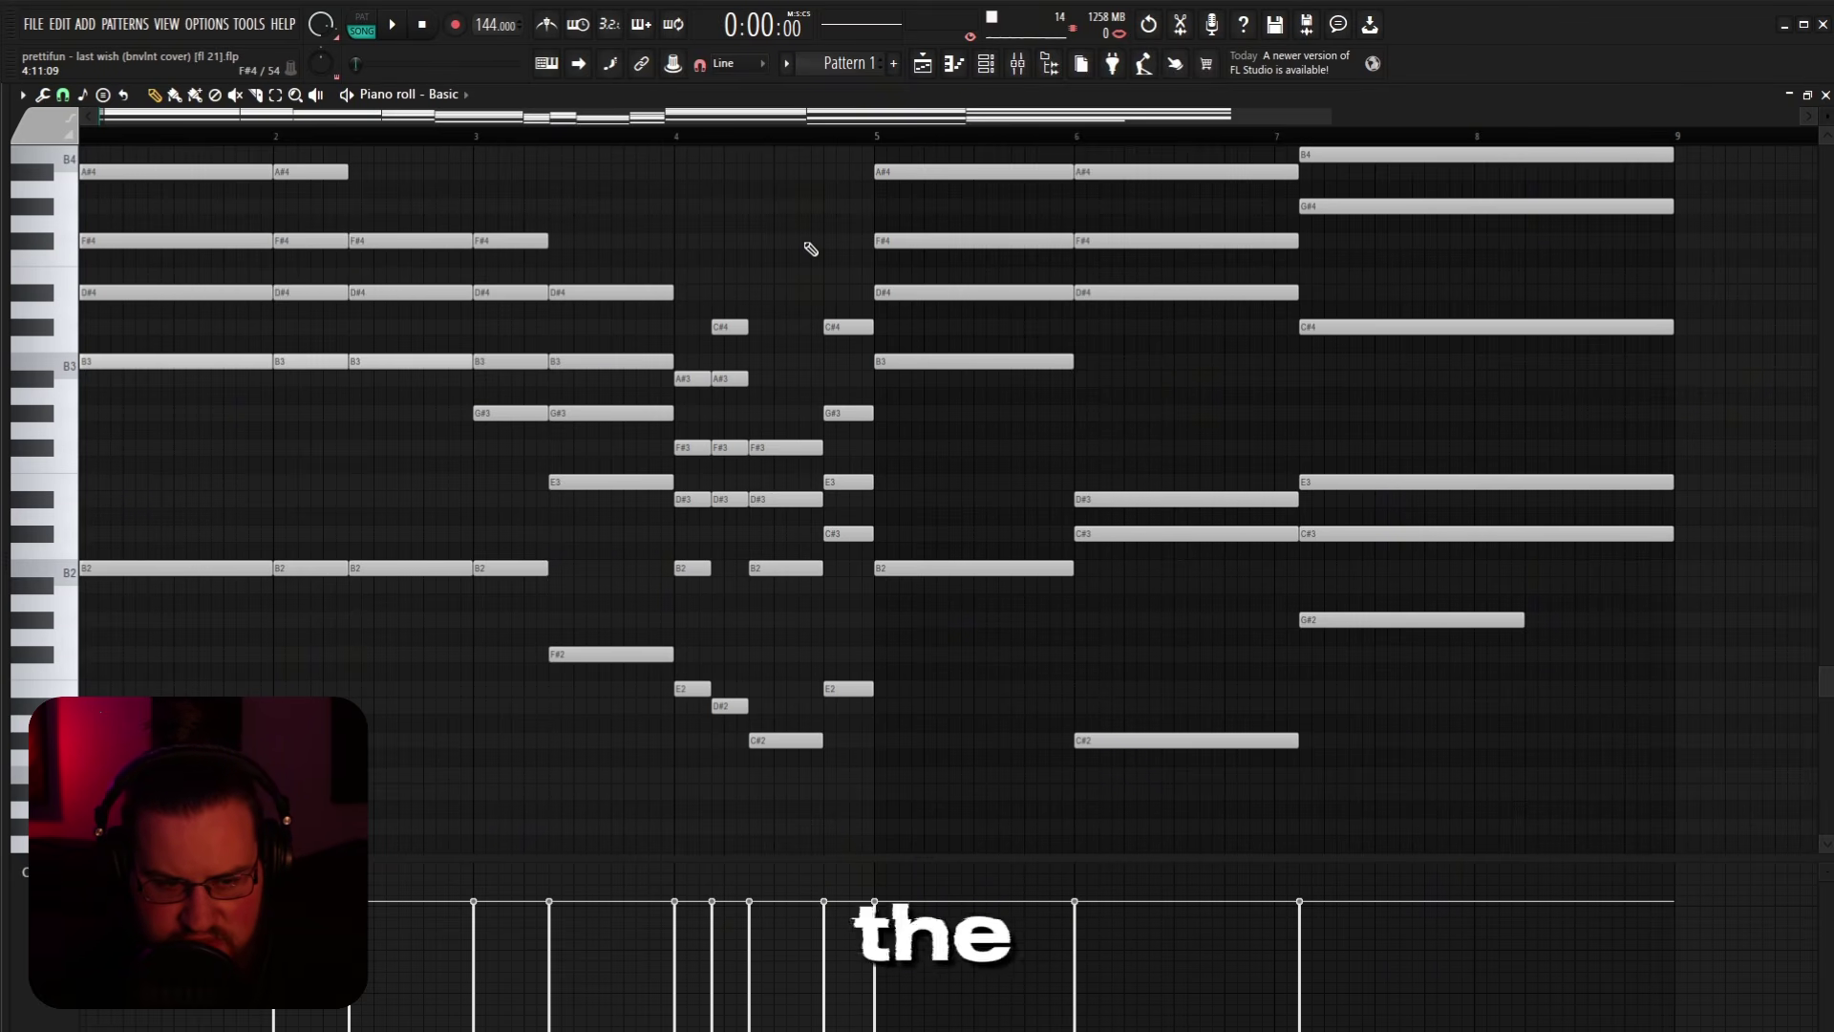
{"action": "left_click", "coordinate": [445, 93]}
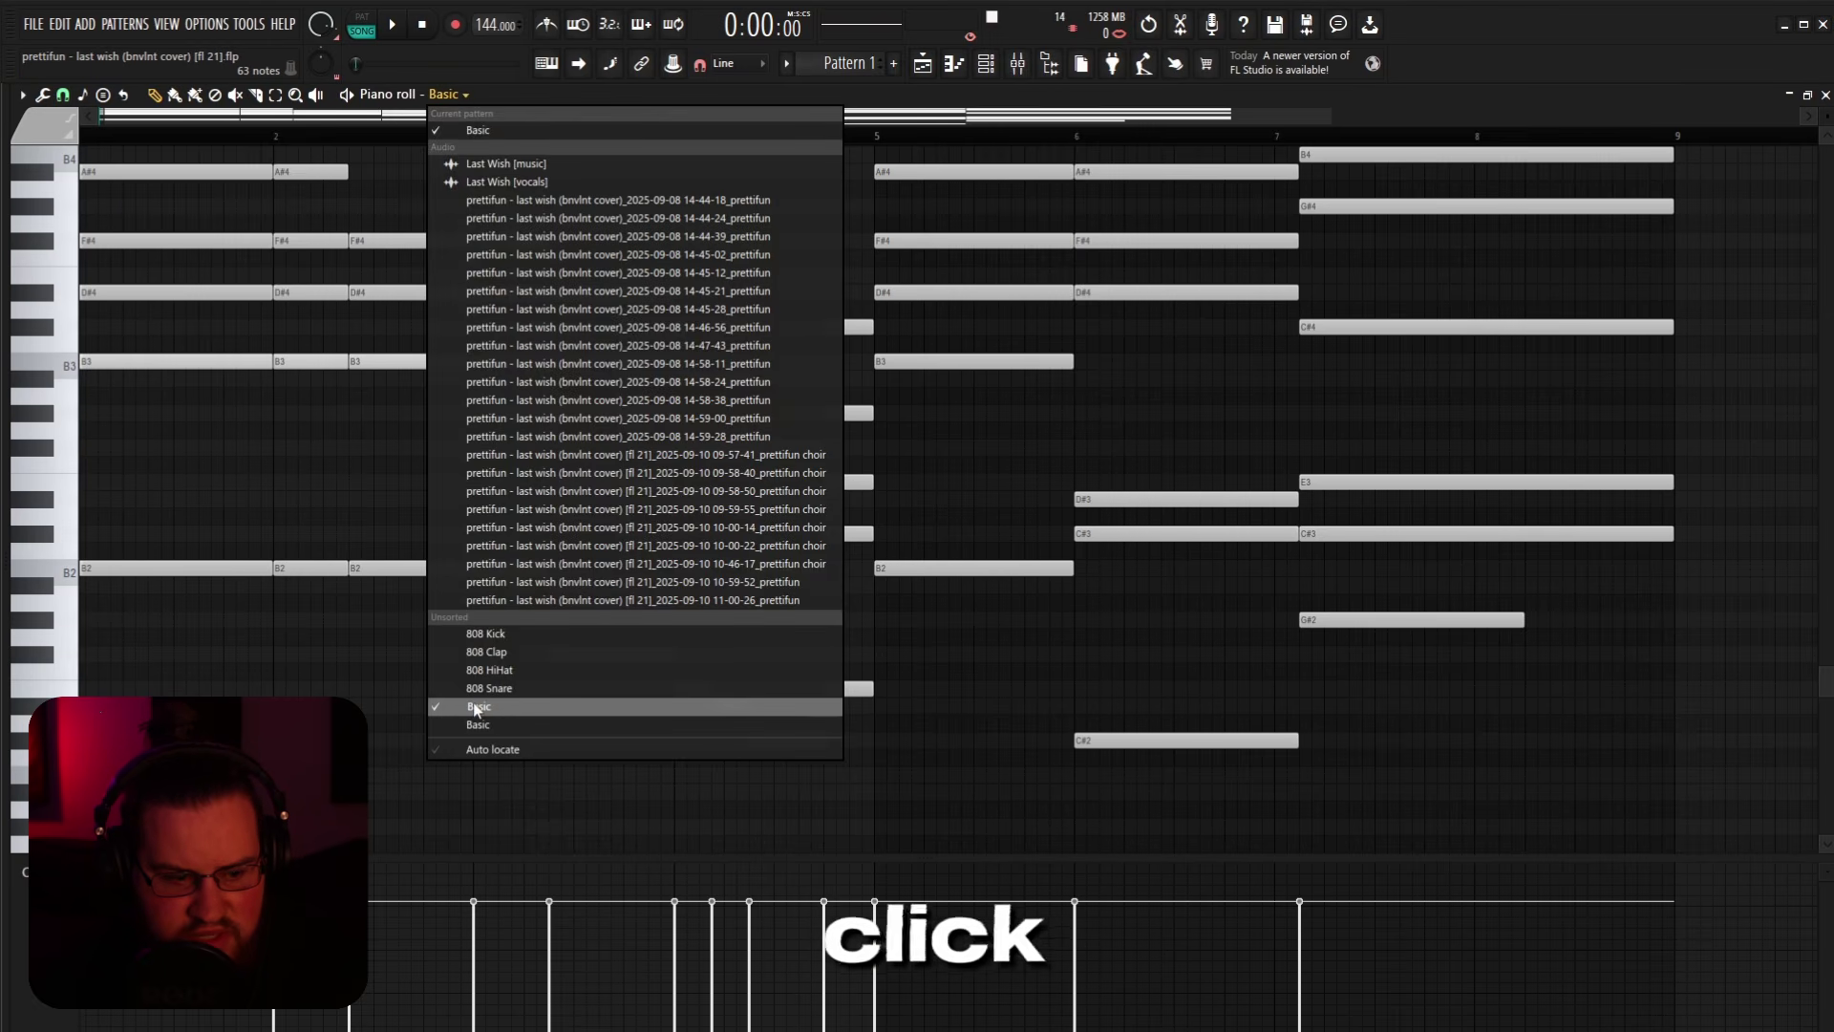
{"action": "left_click", "coordinate": [477, 98]}
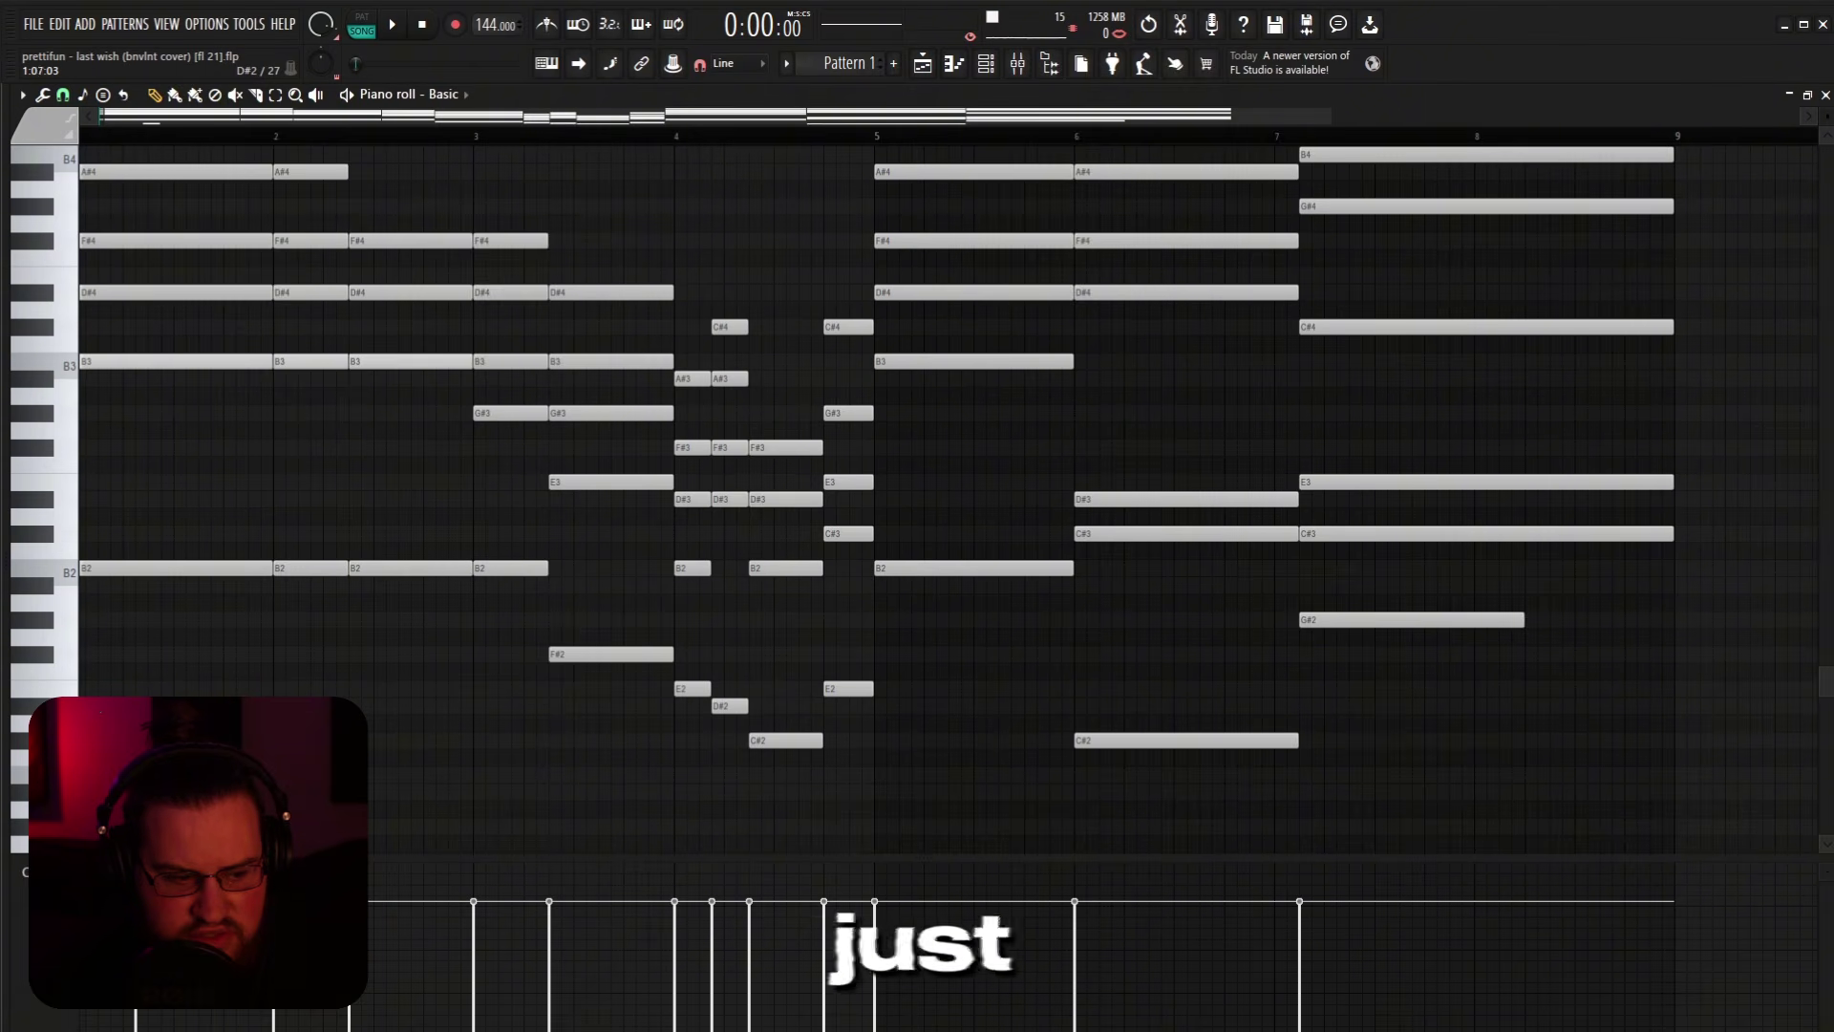
{"action": "scroll", "coordinate": [221, 481], "scroll_direction": "up", "scroll_amount": 4}
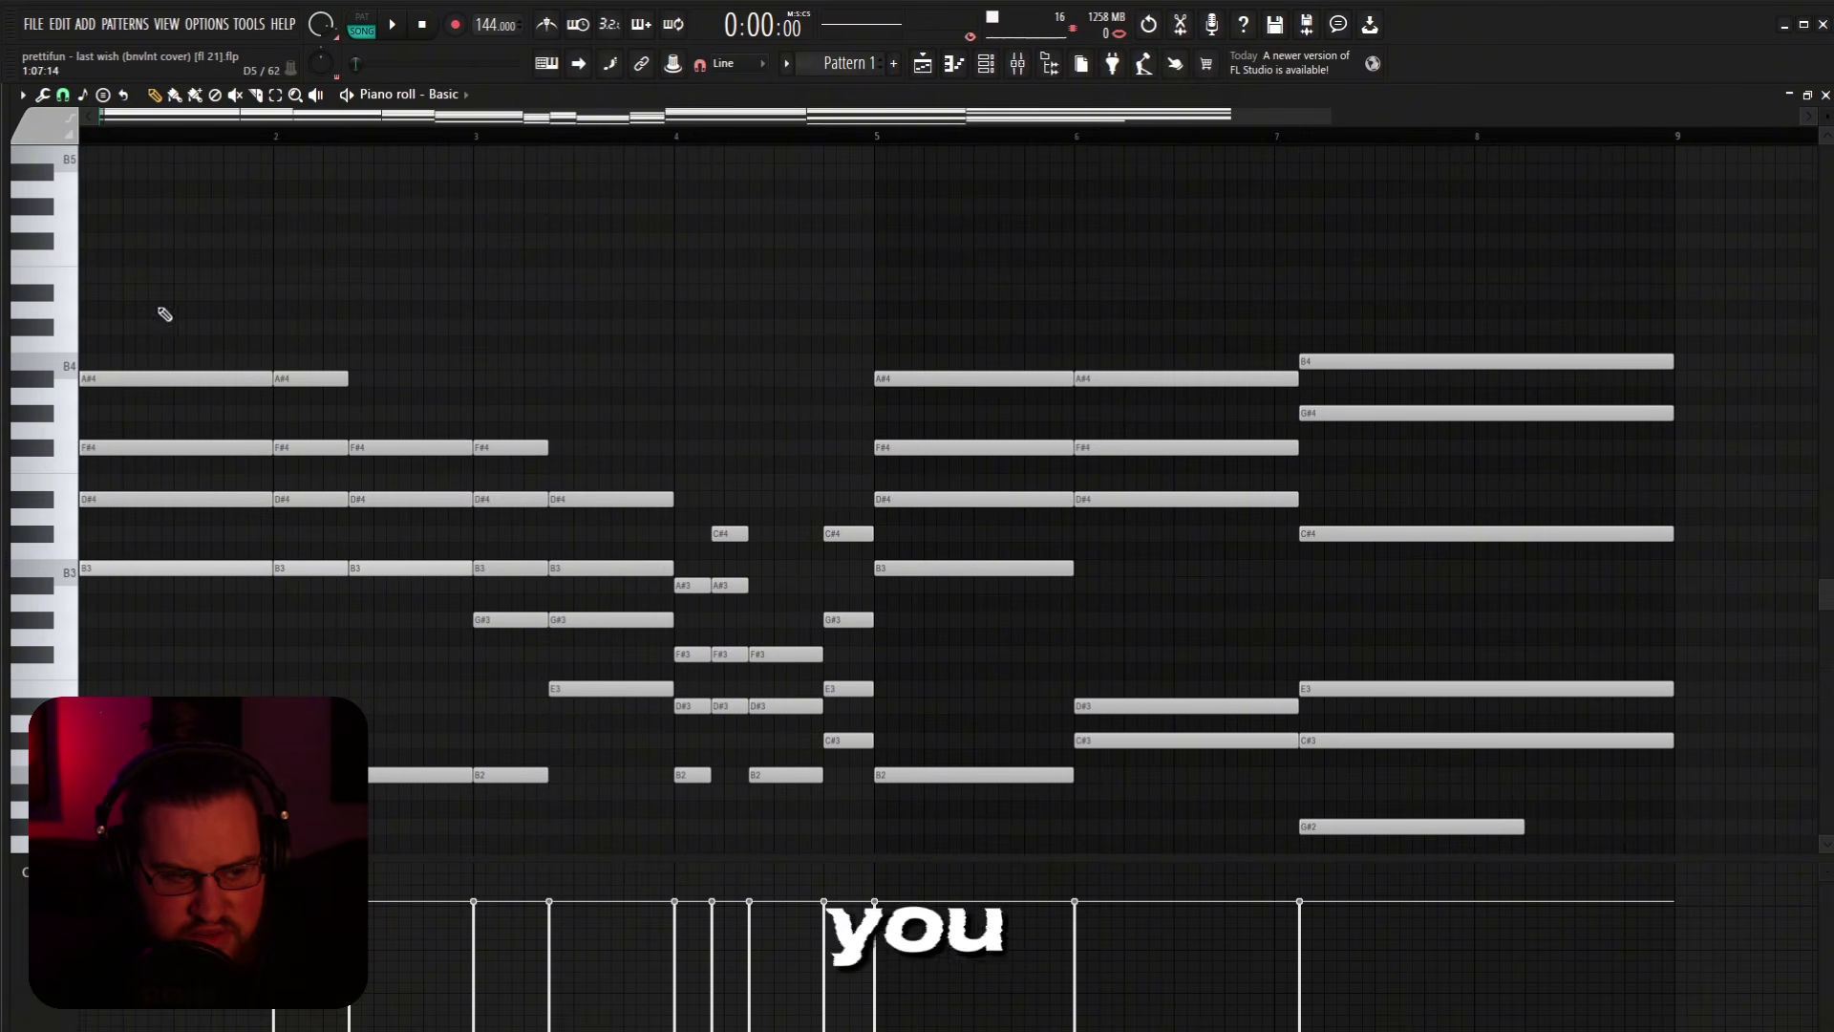
Step: Play the Sytrus chord pattern on its own in the playlist
{"action": "left_click", "coordinate": [922, 63]}
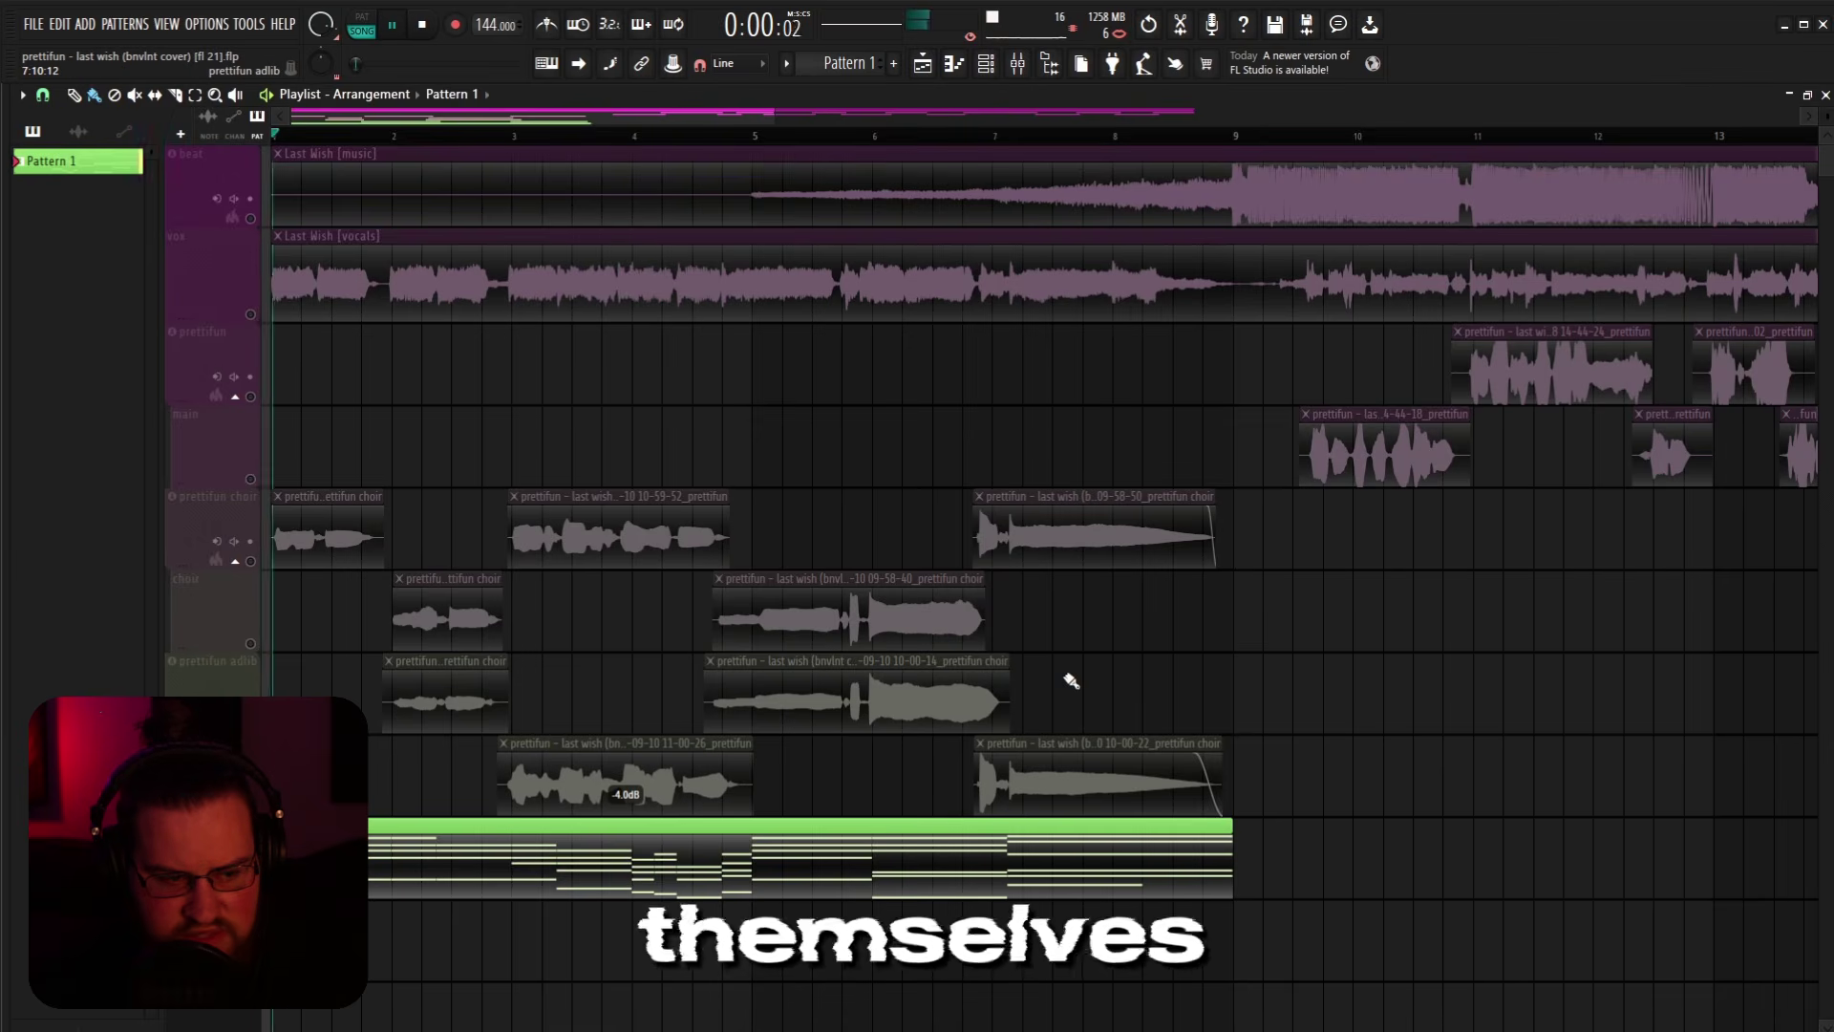
{"action": "key", "text": "space"}
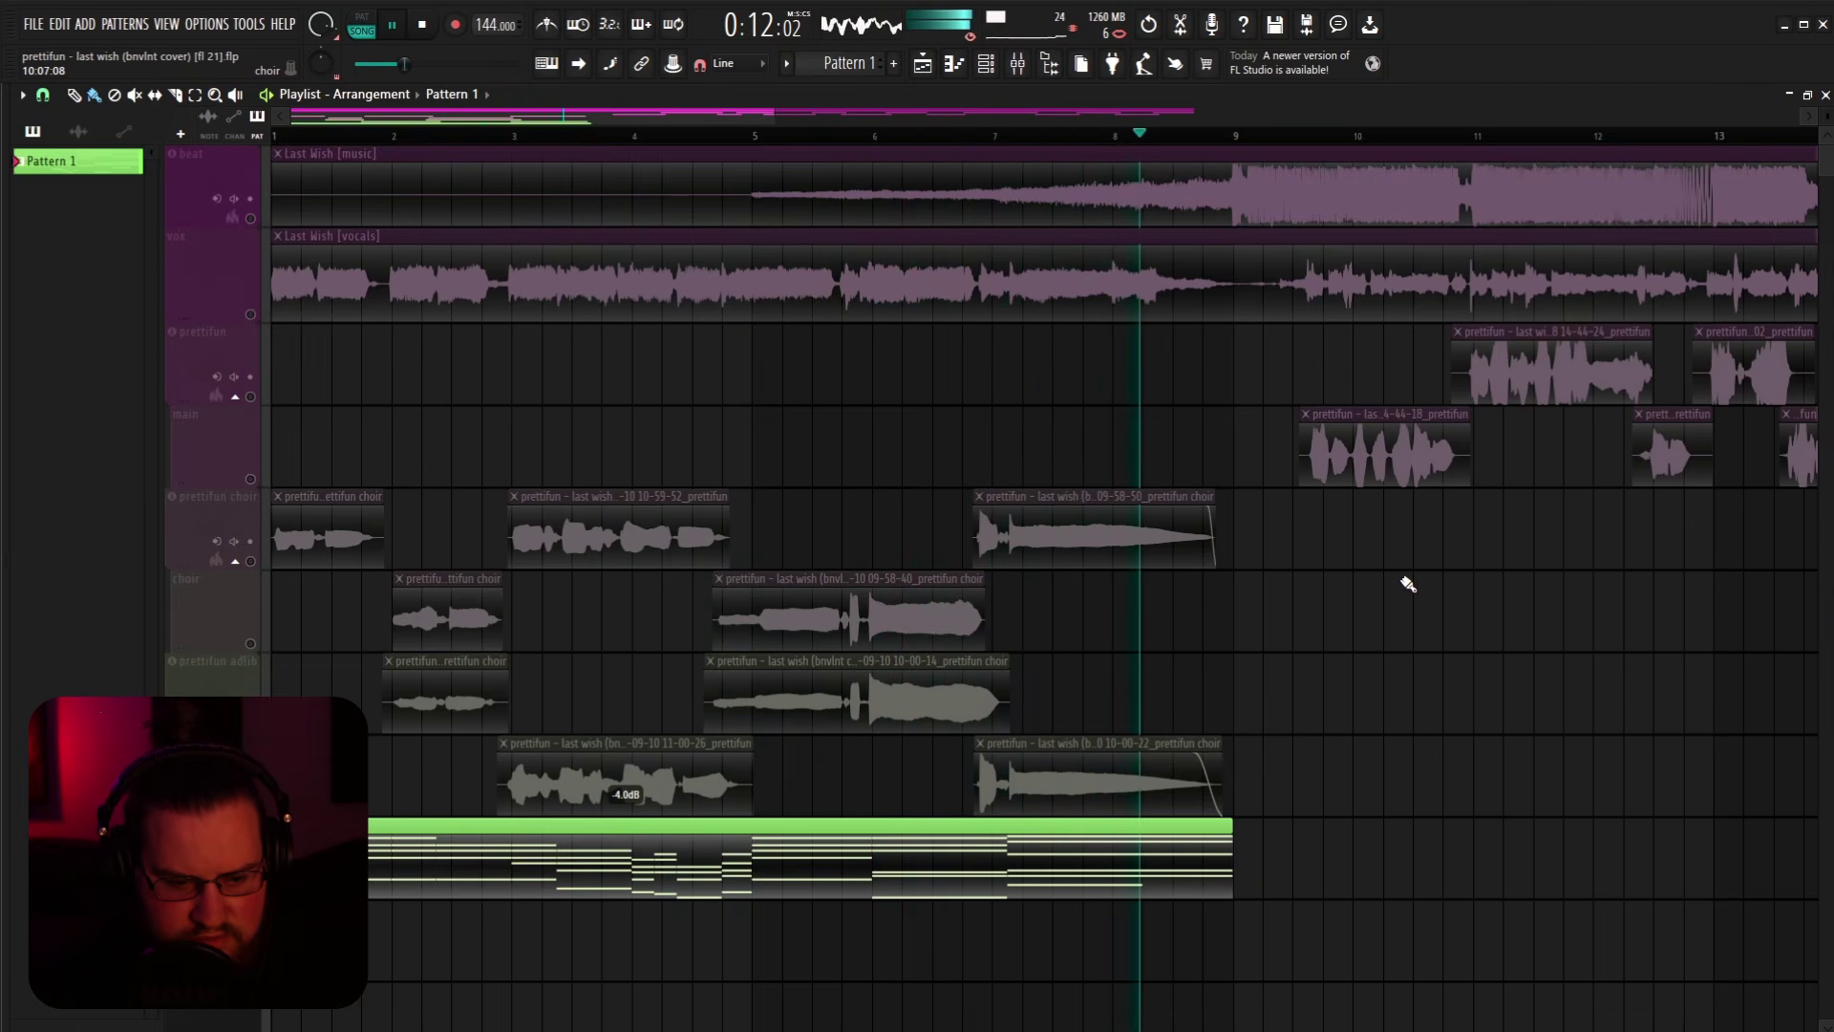
{"action": "key", "text": "space"}
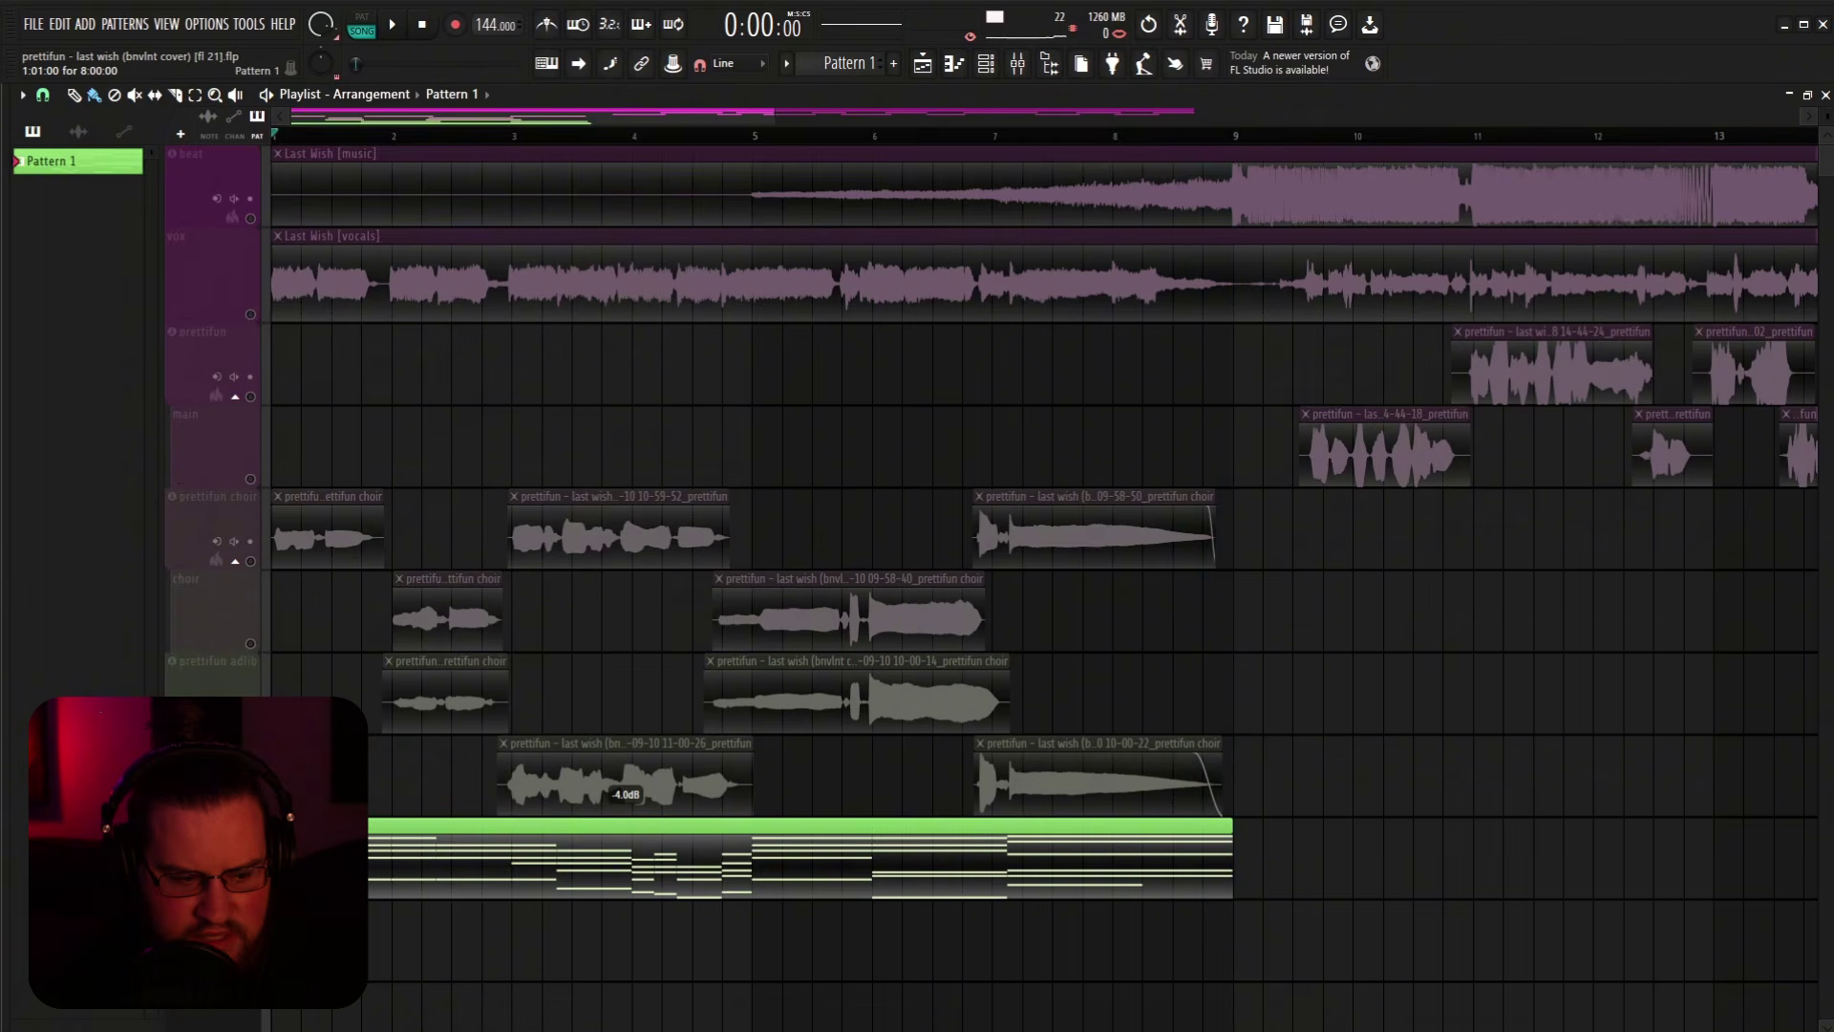
Step: Unmute the prettifun choir and choir playlist tracks and play them without the synth pattern
{"action": "left_click", "coordinate": [264, 565]}
{"action": "left_click", "coordinate": [261, 640], "text": "shift"}
{"action": "key", "text": "F9"}
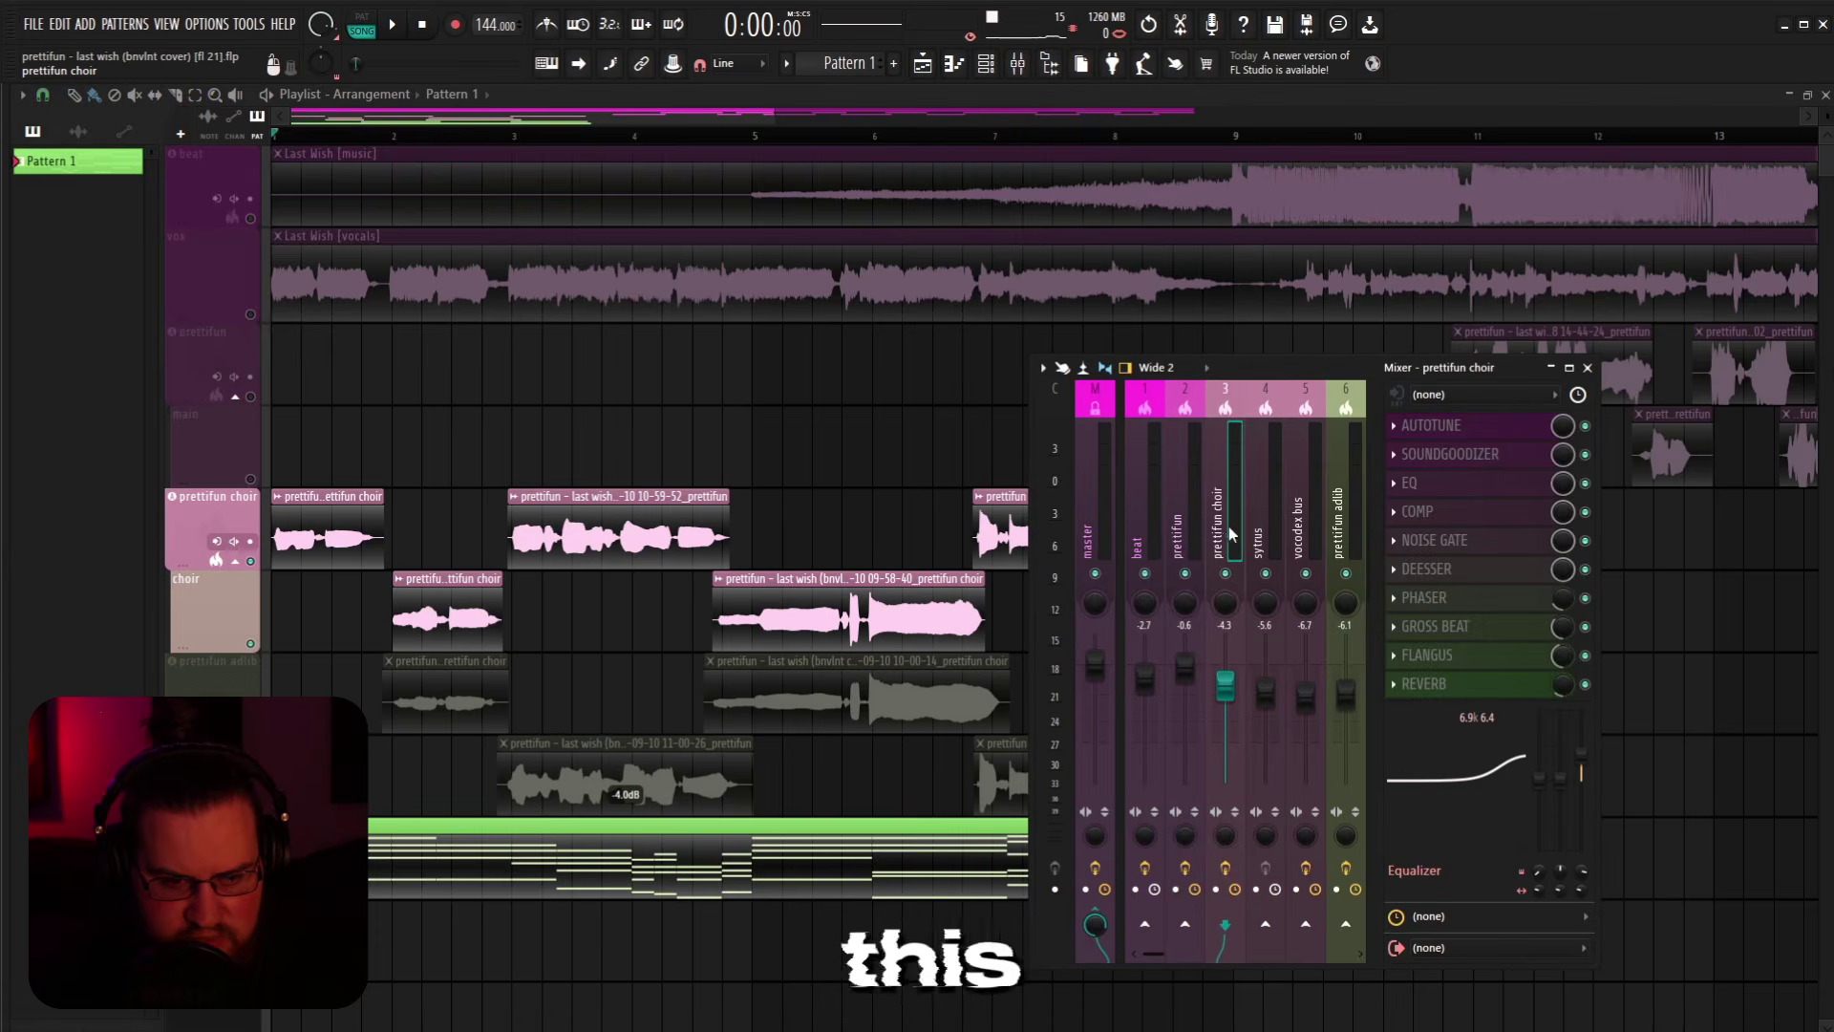
{"action": "key", "text": "F9"}
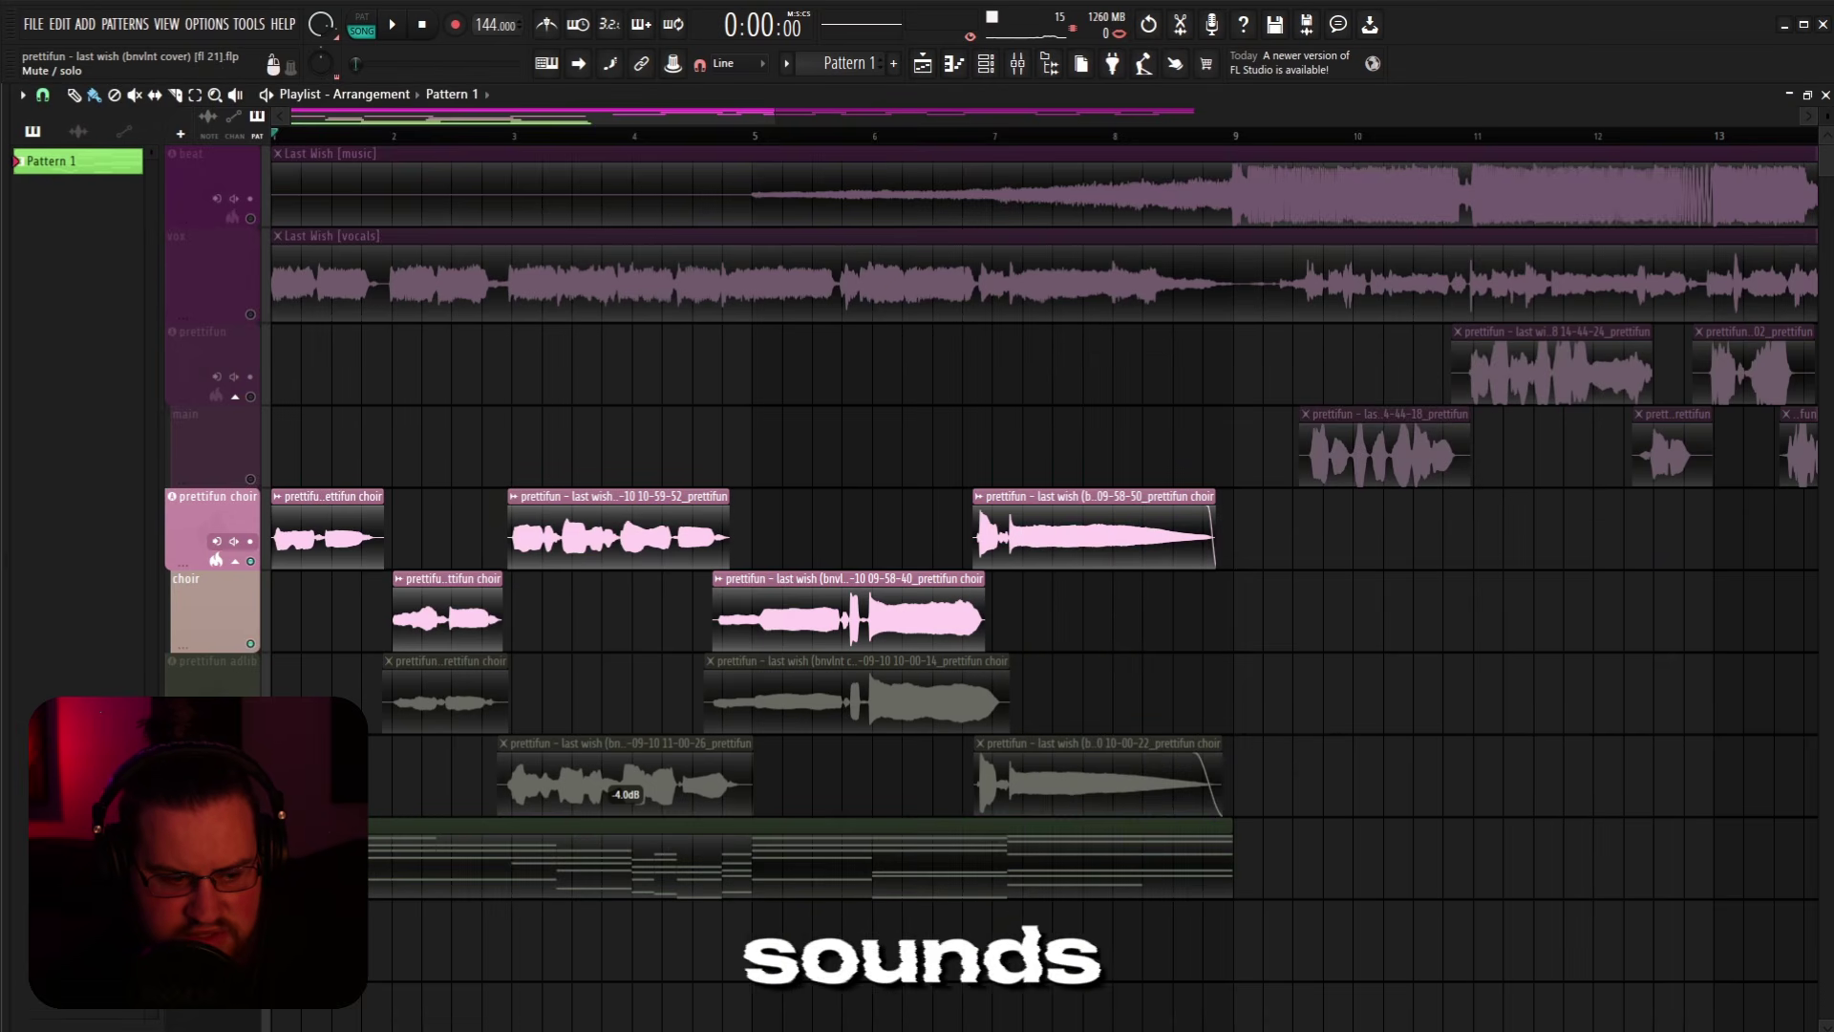
{"action": "key", "text": "space"}
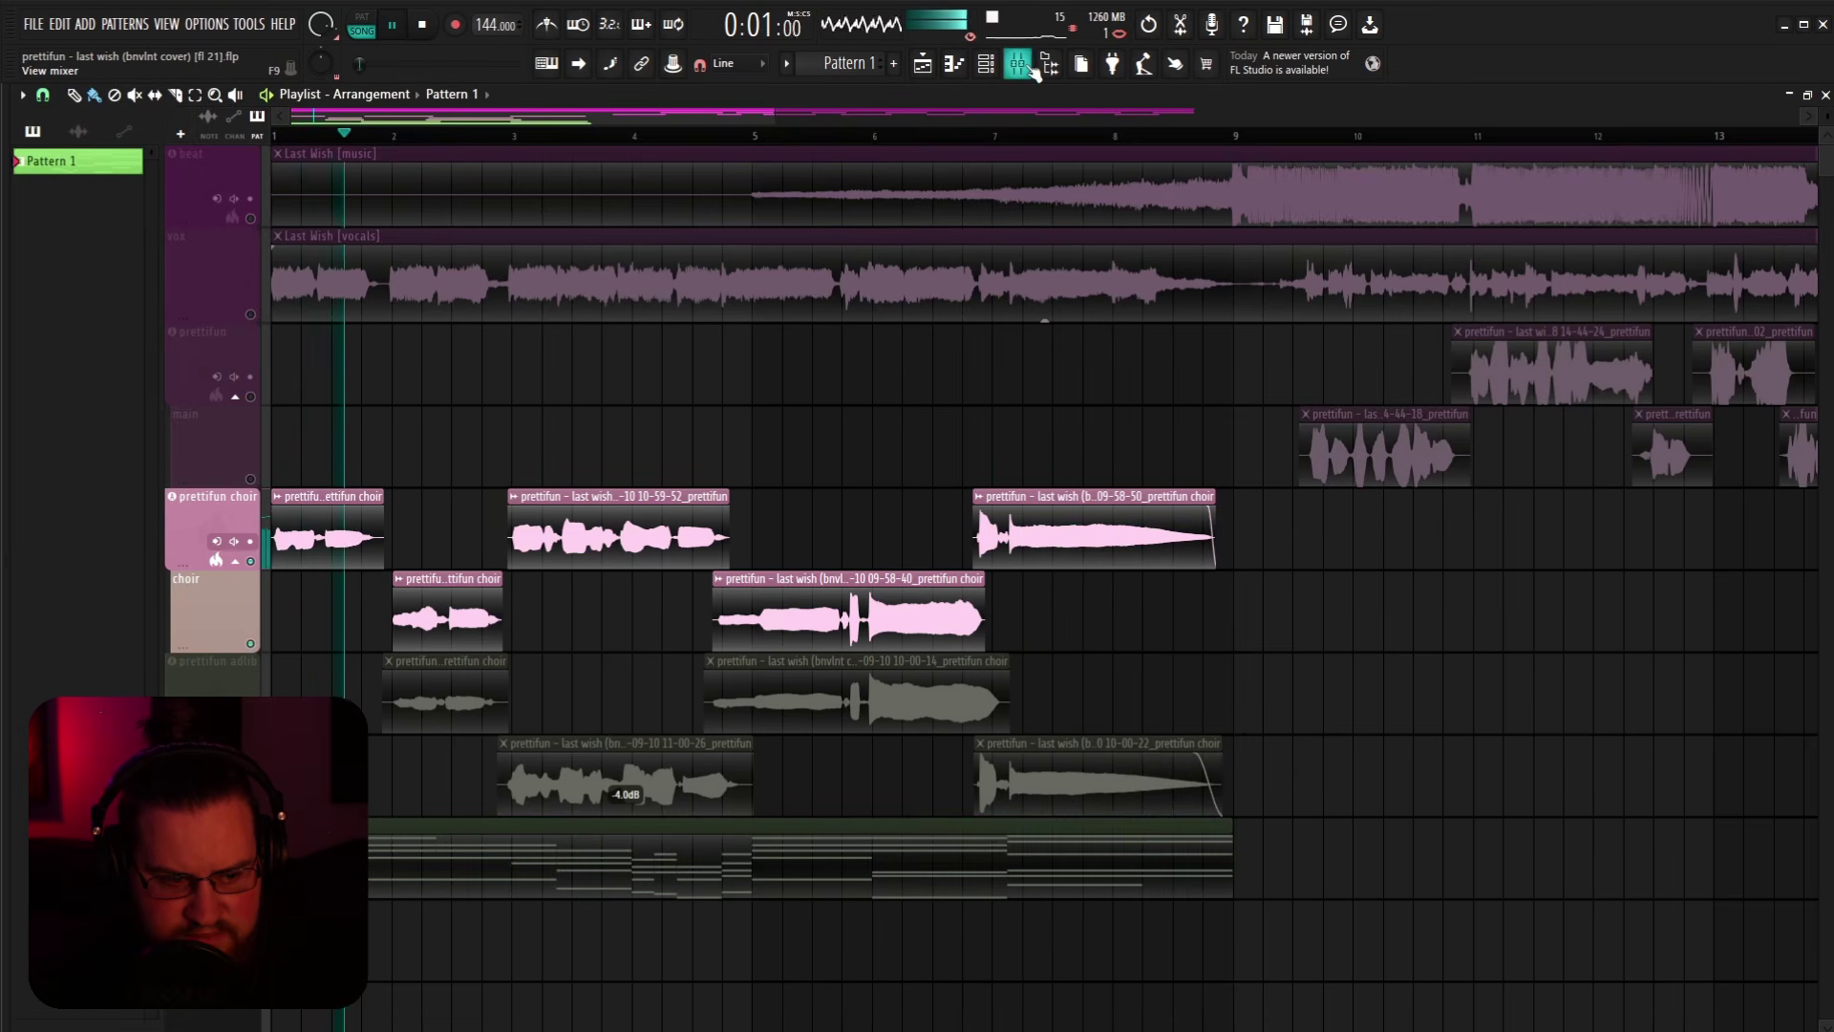
{"action": "left_click", "coordinate": [1018, 63]}
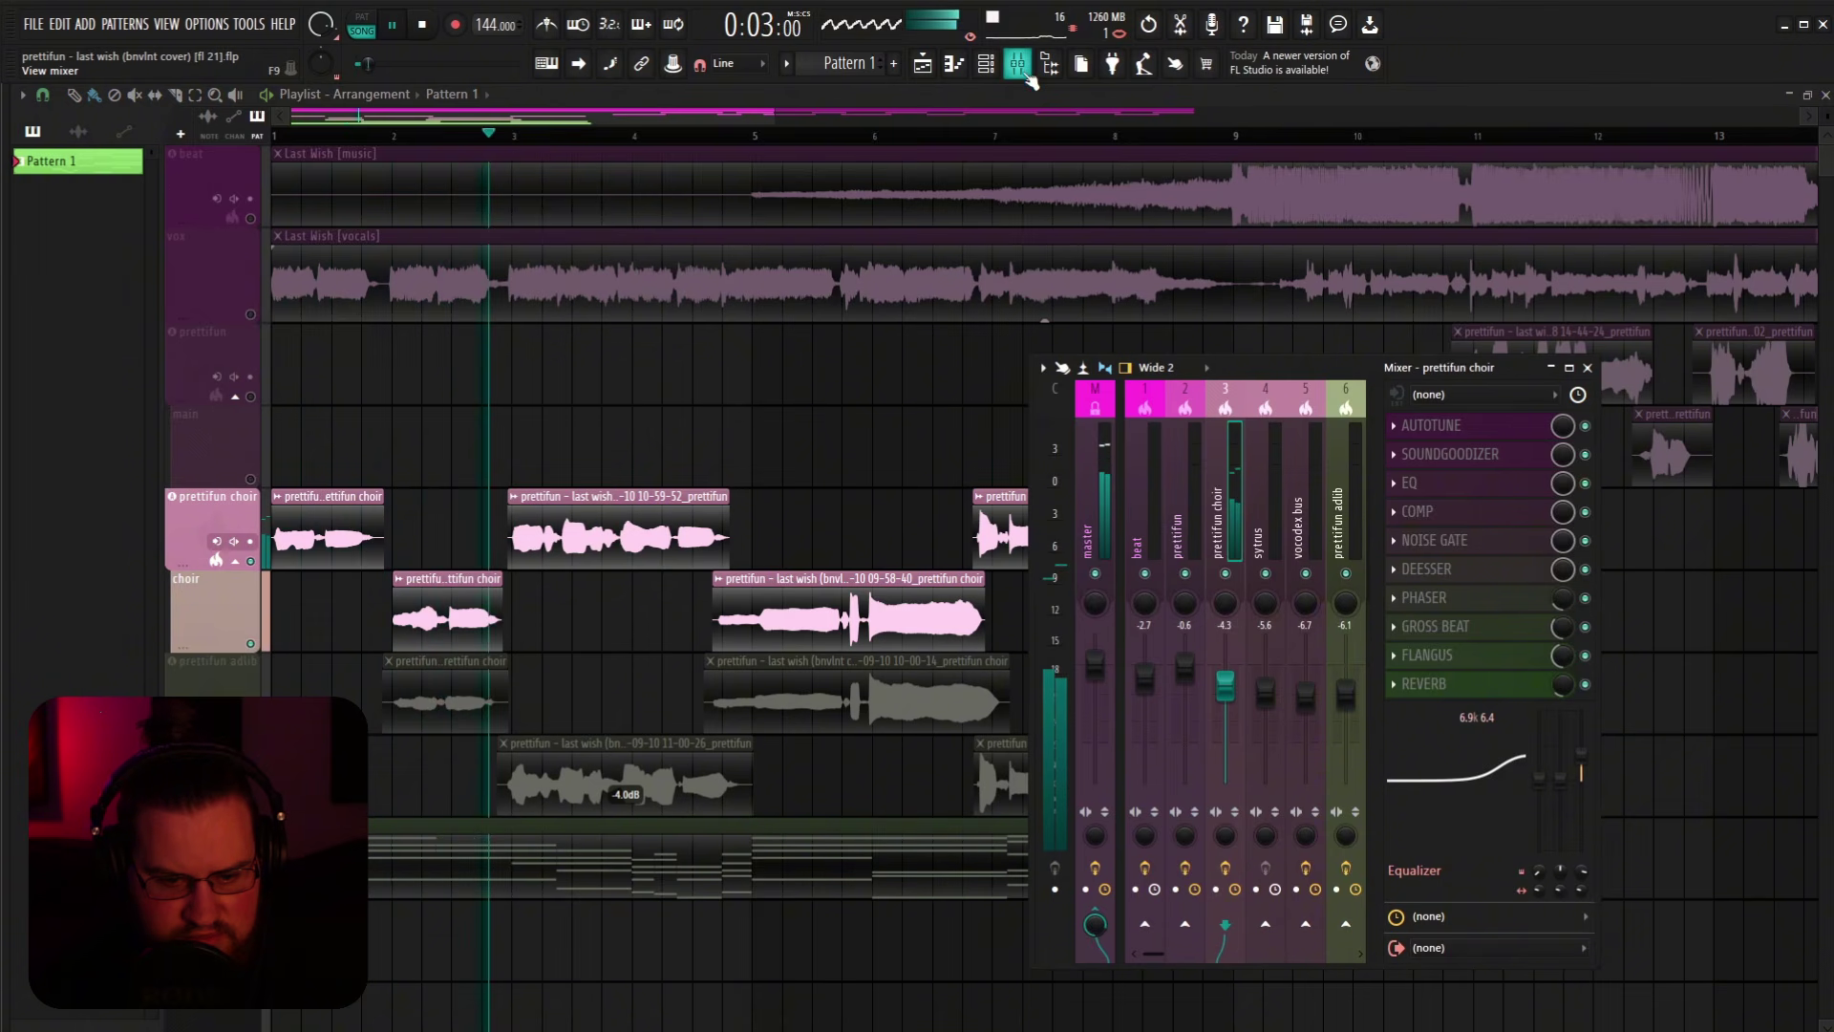
{"action": "key", "text": "space"}
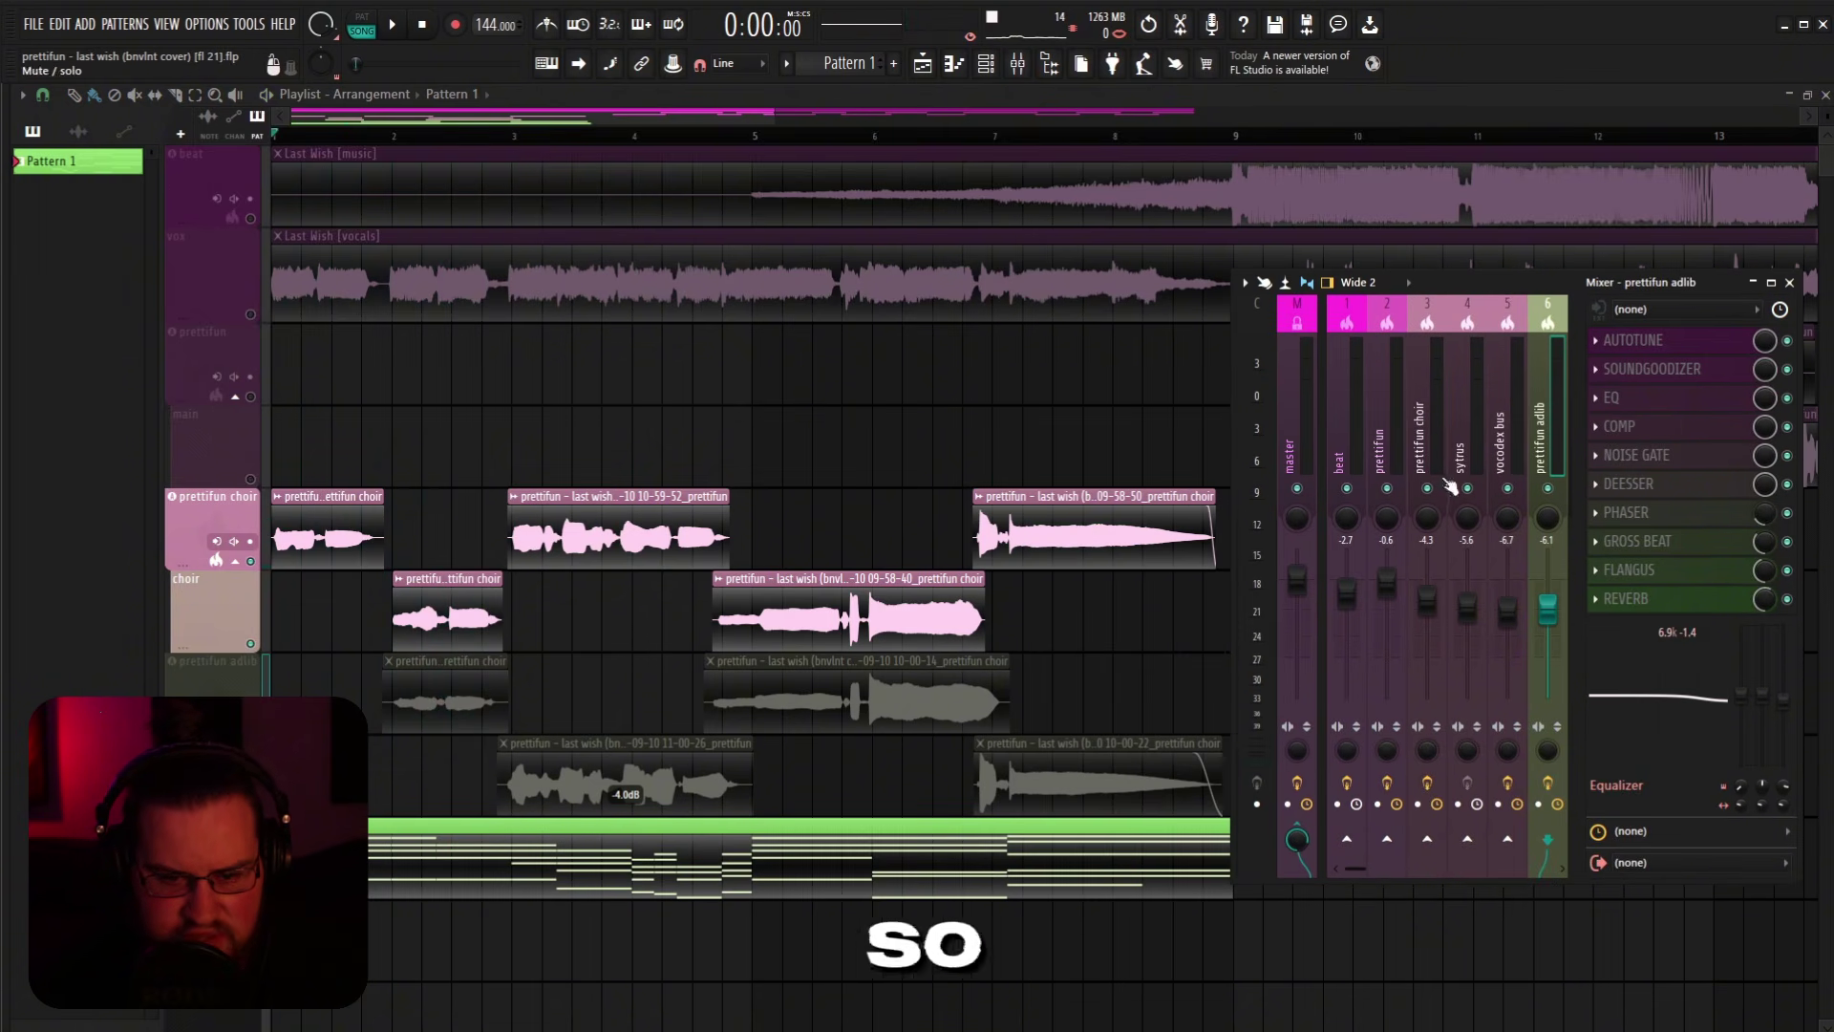
Step: Switch the prettifun choir mixer track's output from the master to the vocodex bus
{"action": "left_click", "coordinate": [1436, 442]}
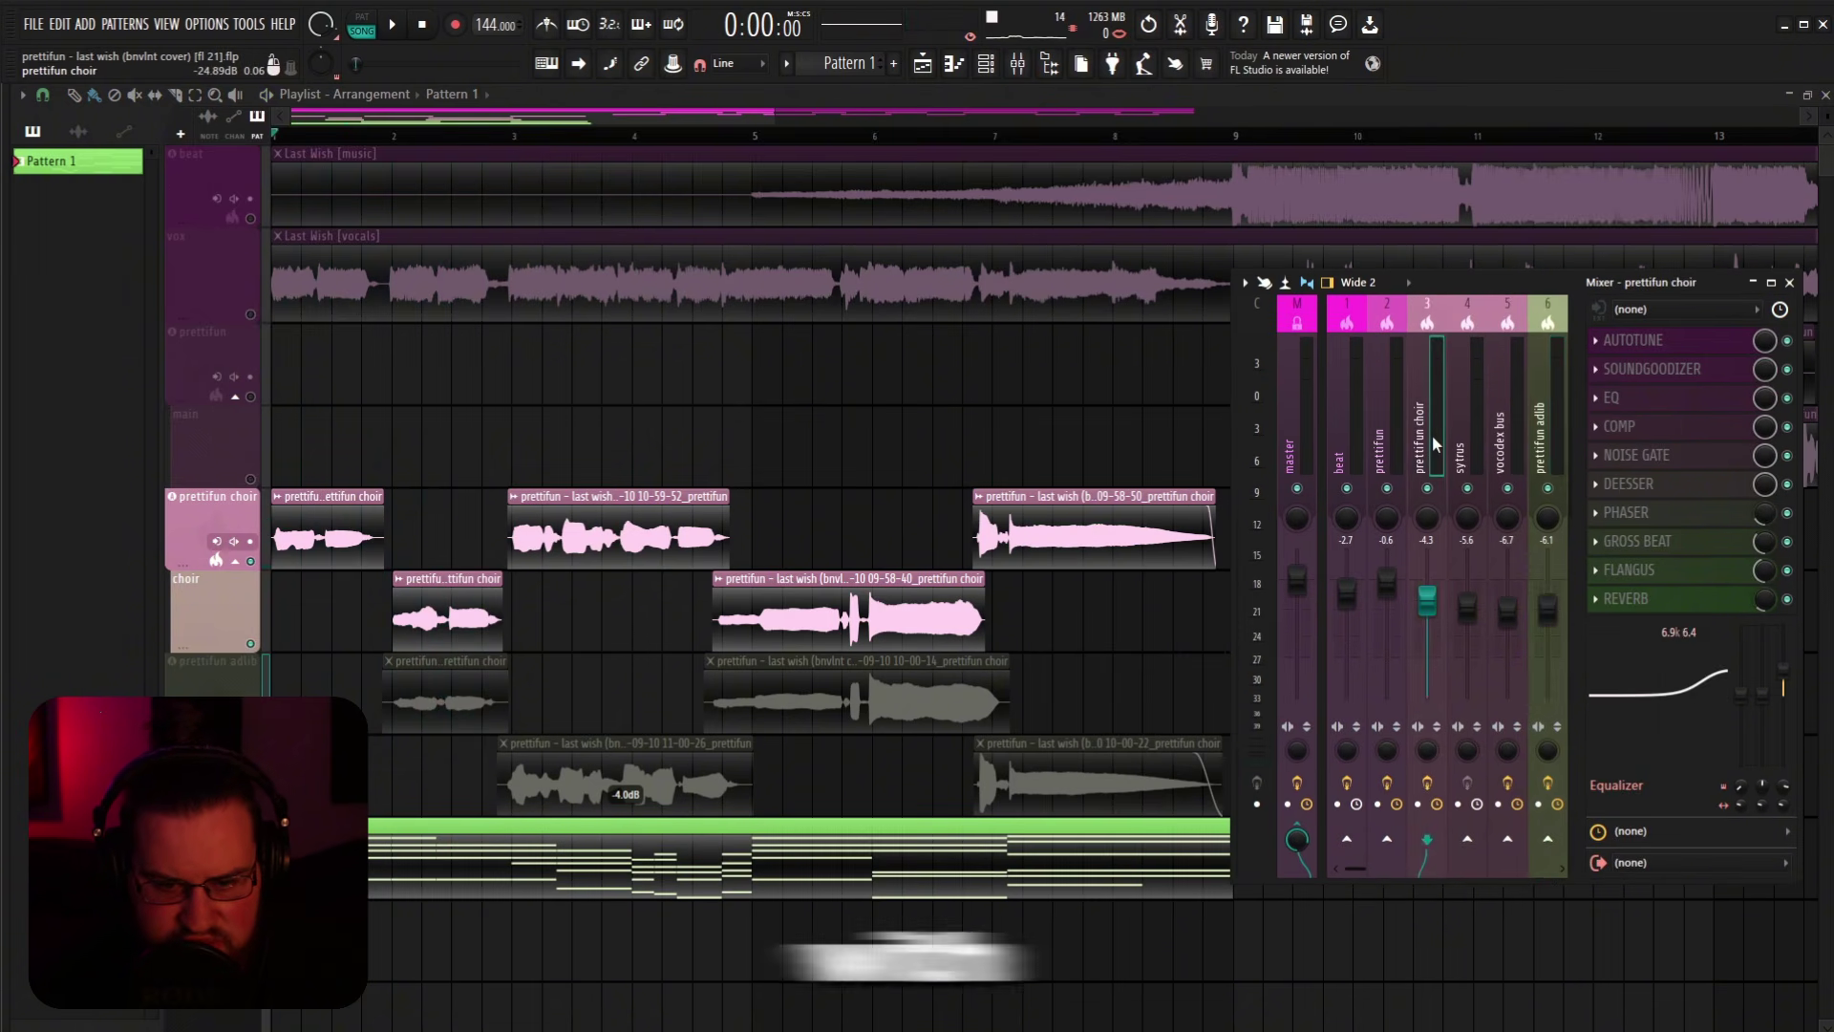
{"action": "left_click", "coordinate": [1474, 453]}
{"action": "left_click", "coordinate": [1436, 442]}
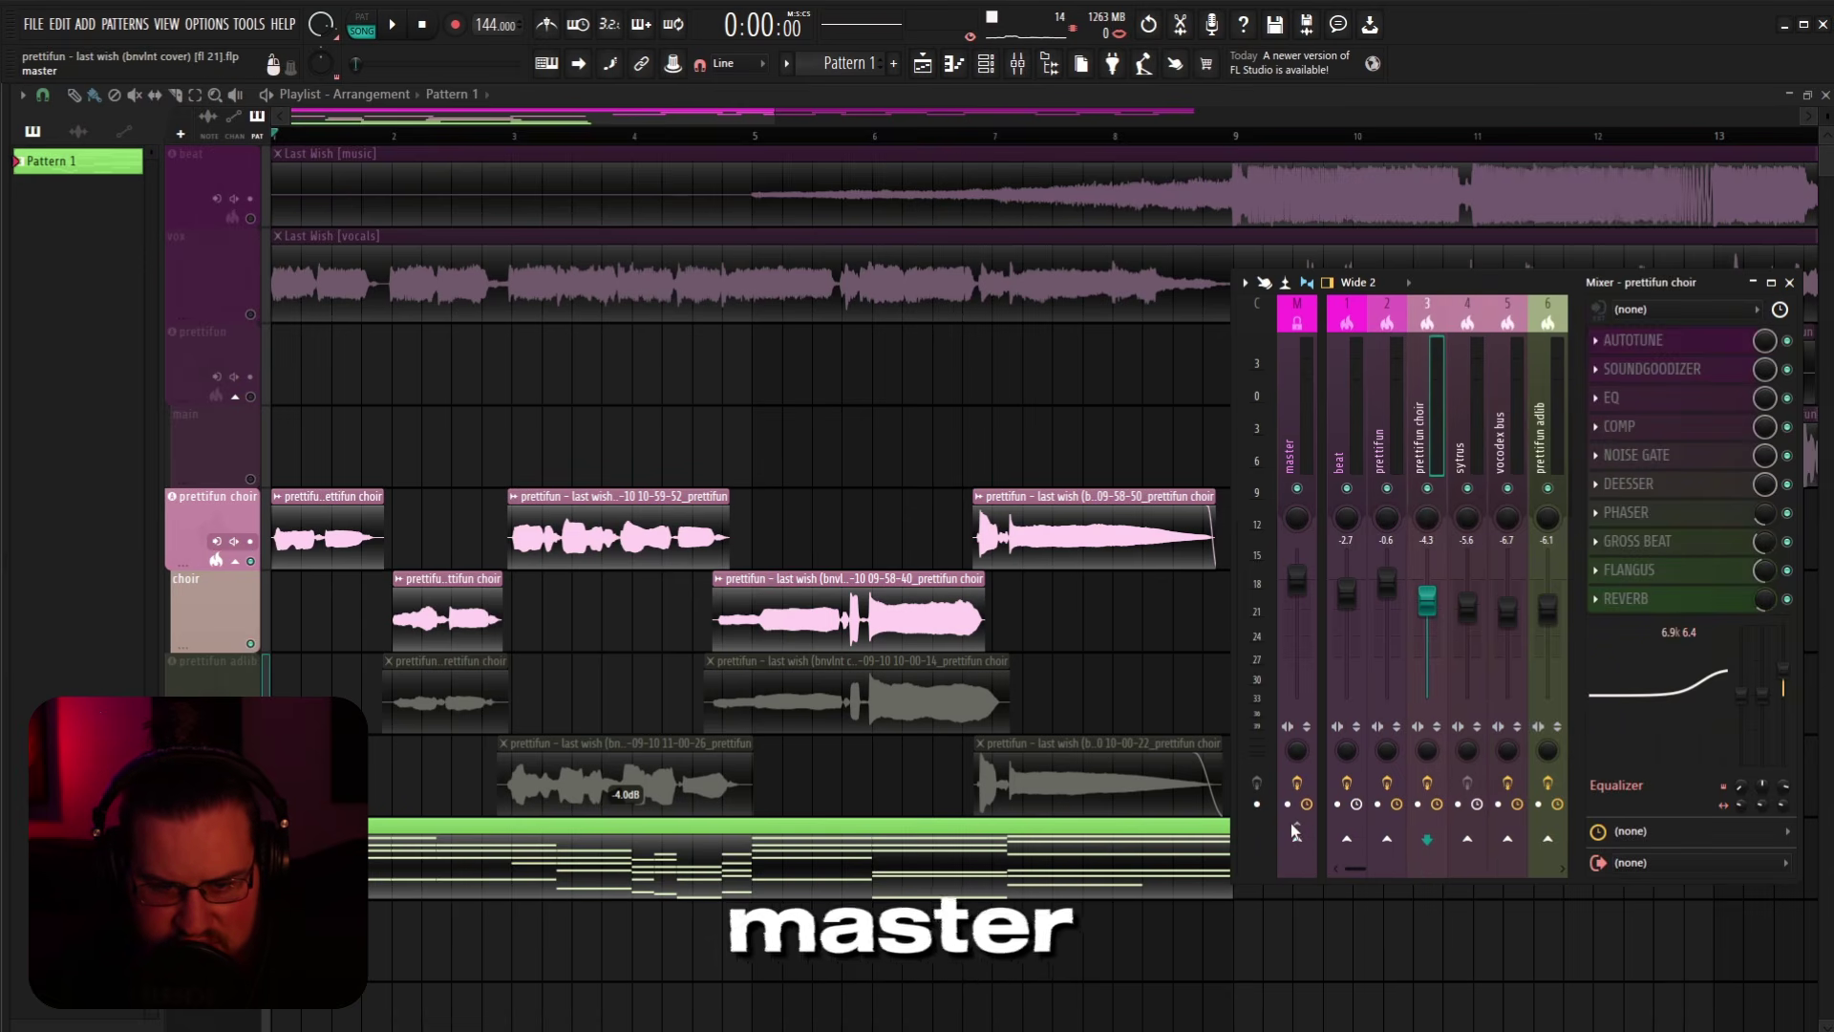
{"action": "left_click", "coordinate": [1507, 840]}
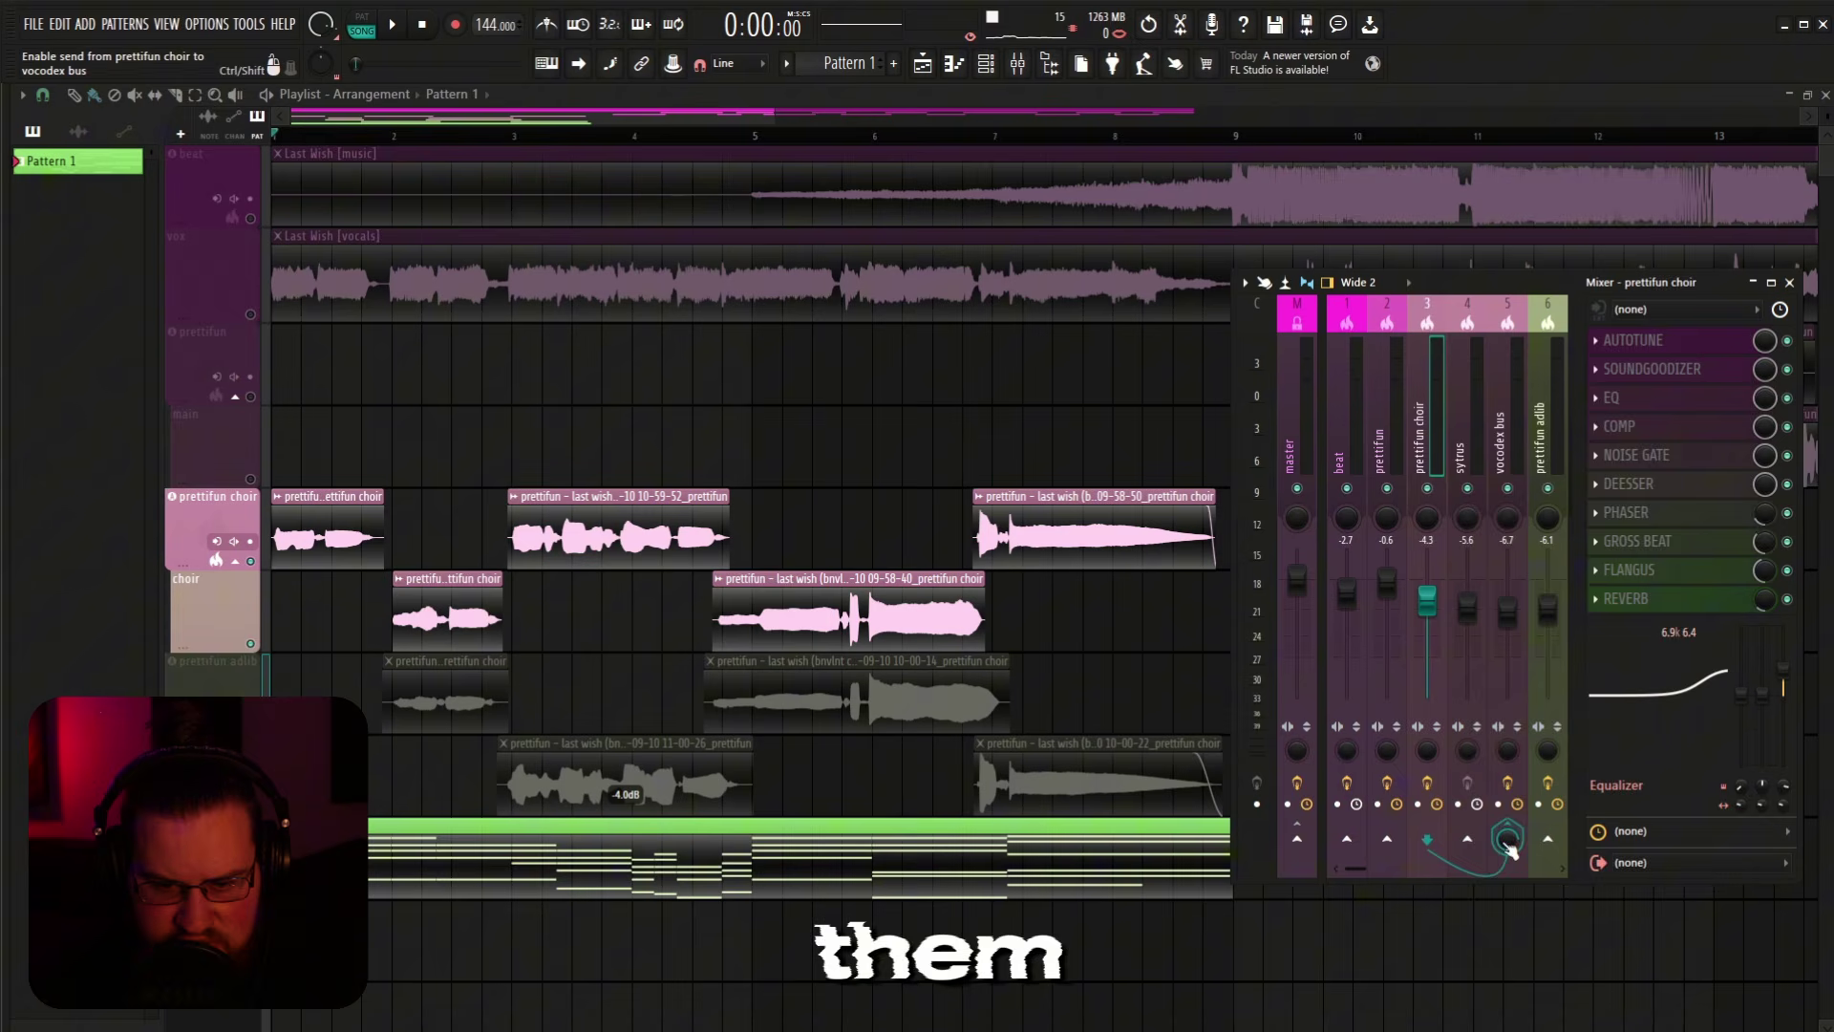
Step: Route the sytrus mixer track to the vocodex bus only
{"action": "left_click", "coordinate": [1518, 439]}
{"action": "left_click", "coordinate": [1427, 439]}
{"action": "left_click", "coordinate": [1467, 439]}
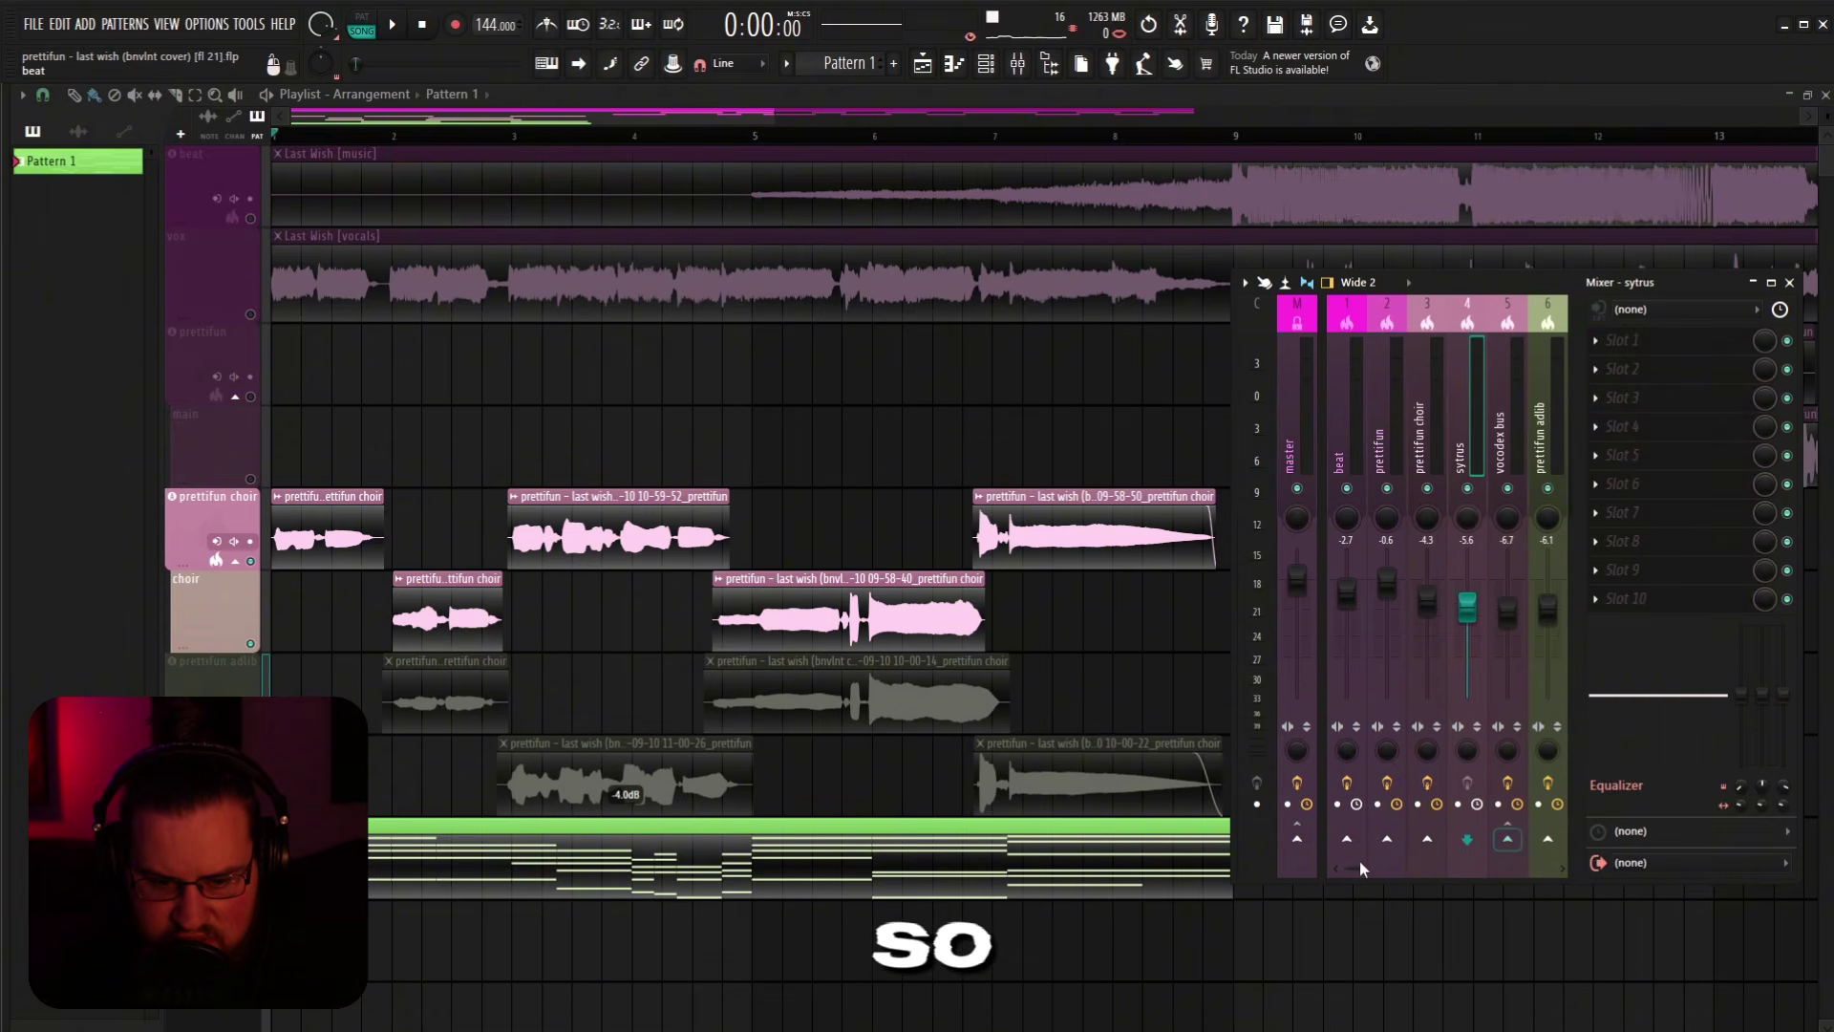
{"action": "right_click", "coordinate": [1507, 839]}
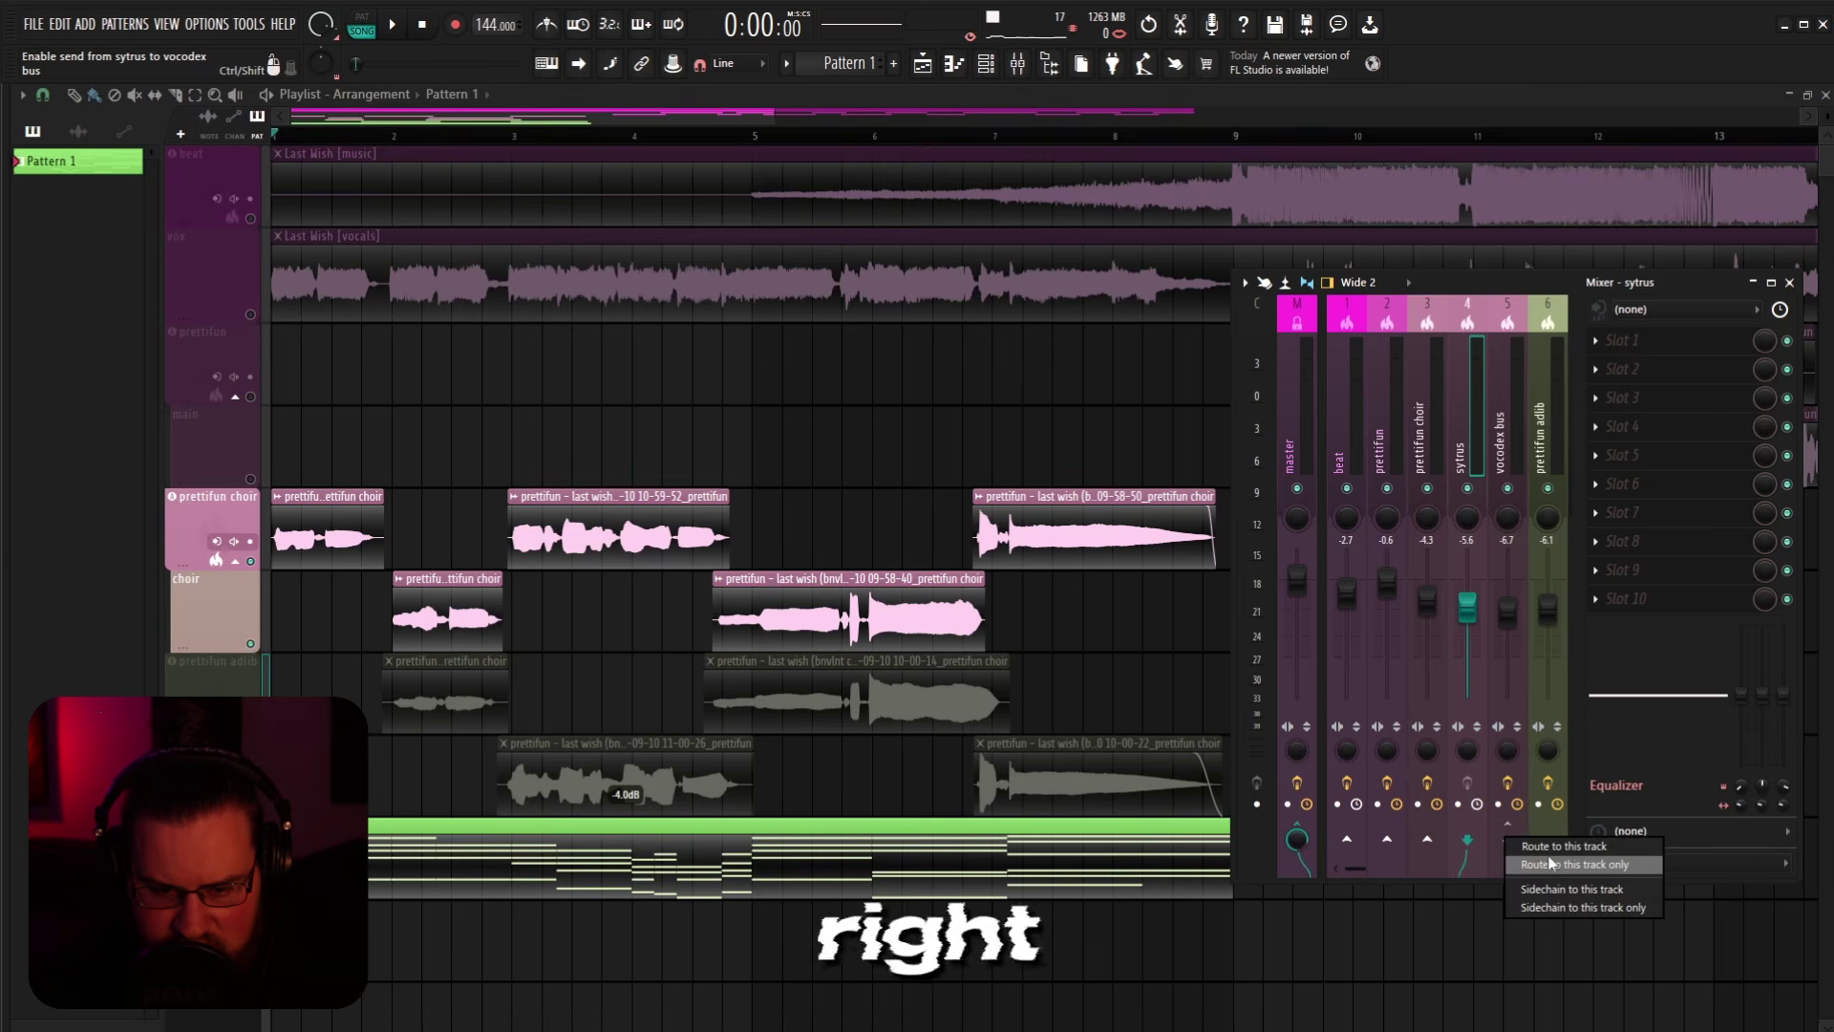
{"action": "left_click", "coordinate": [1557, 866]}
Step: Apply "Route to this track only" from the prettifun choir mixer track to the vocodex bus
{"action": "left_click", "coordinate": [1427, 601]}
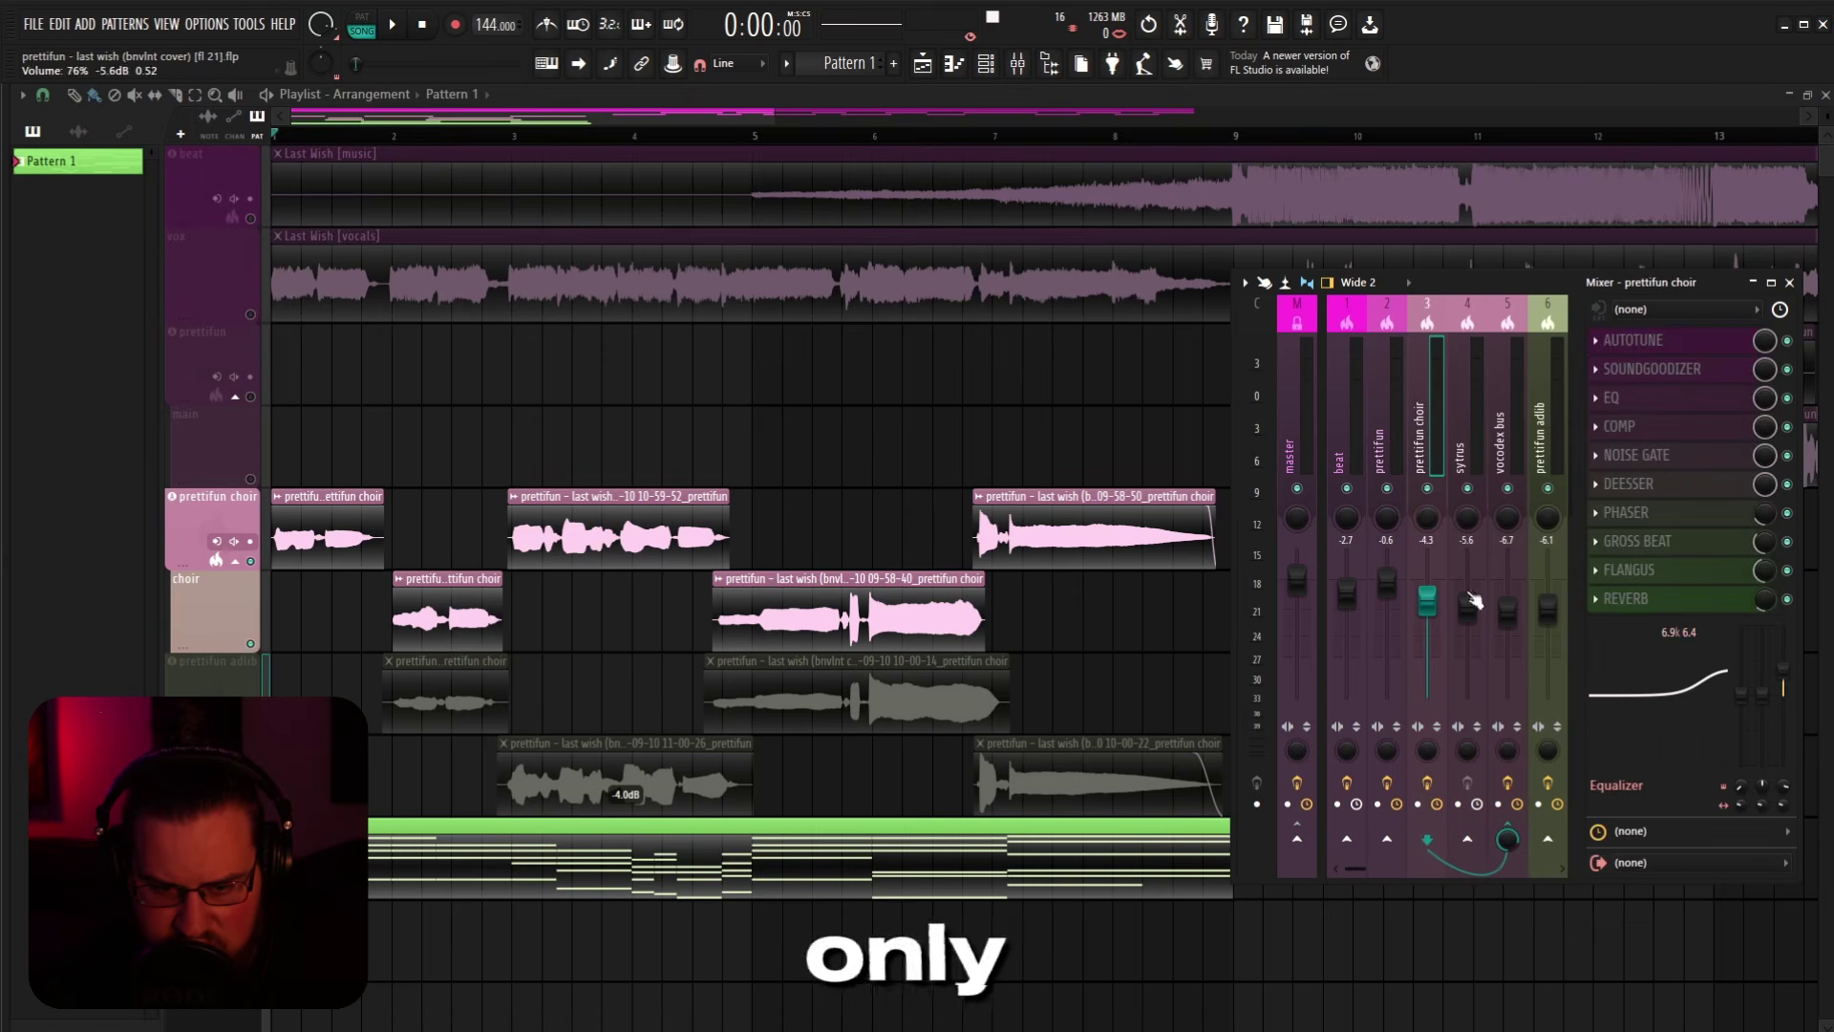
{"action": "right_click", "coordinate": [1509, 836]}
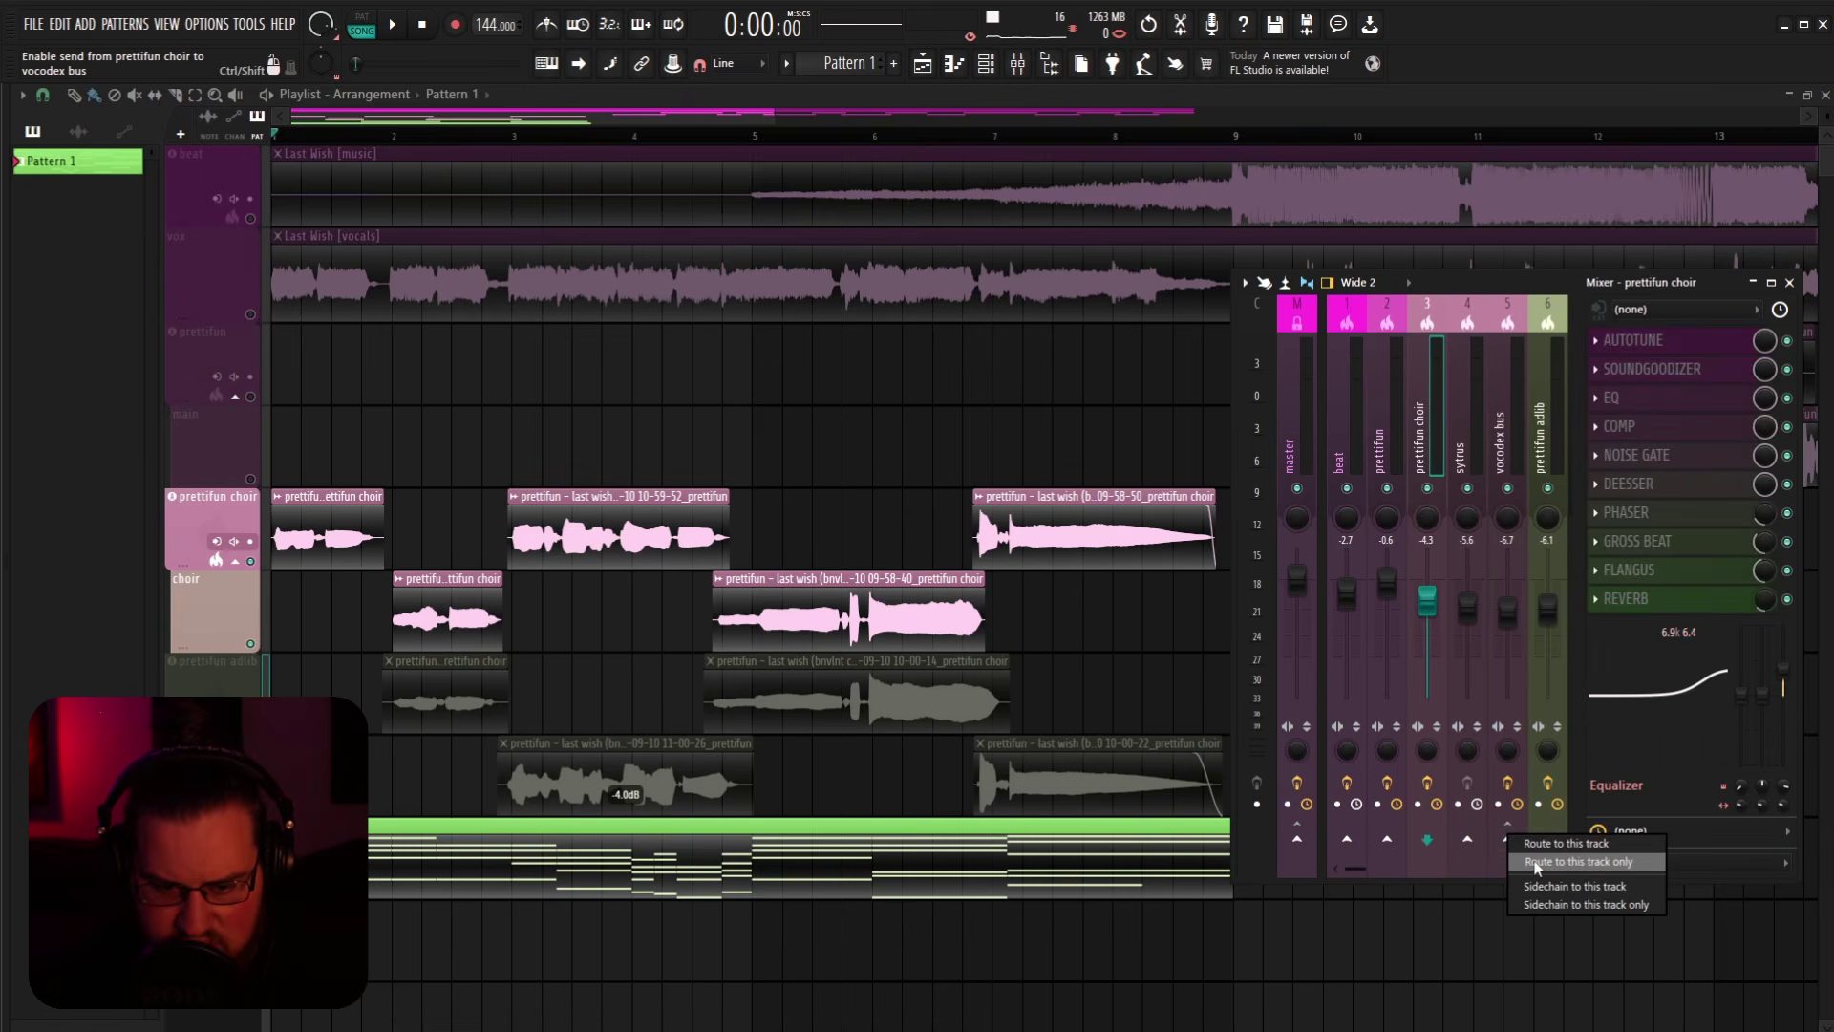
{"action": "left_click", "coordinate": [1576, 860]}
Step: Inspect the Vocodex plugin on the vocodex bus and check the sends of the sytrus and prettifun choir tracks
{"action": "left_click", "coordinate": [1509, 458]}
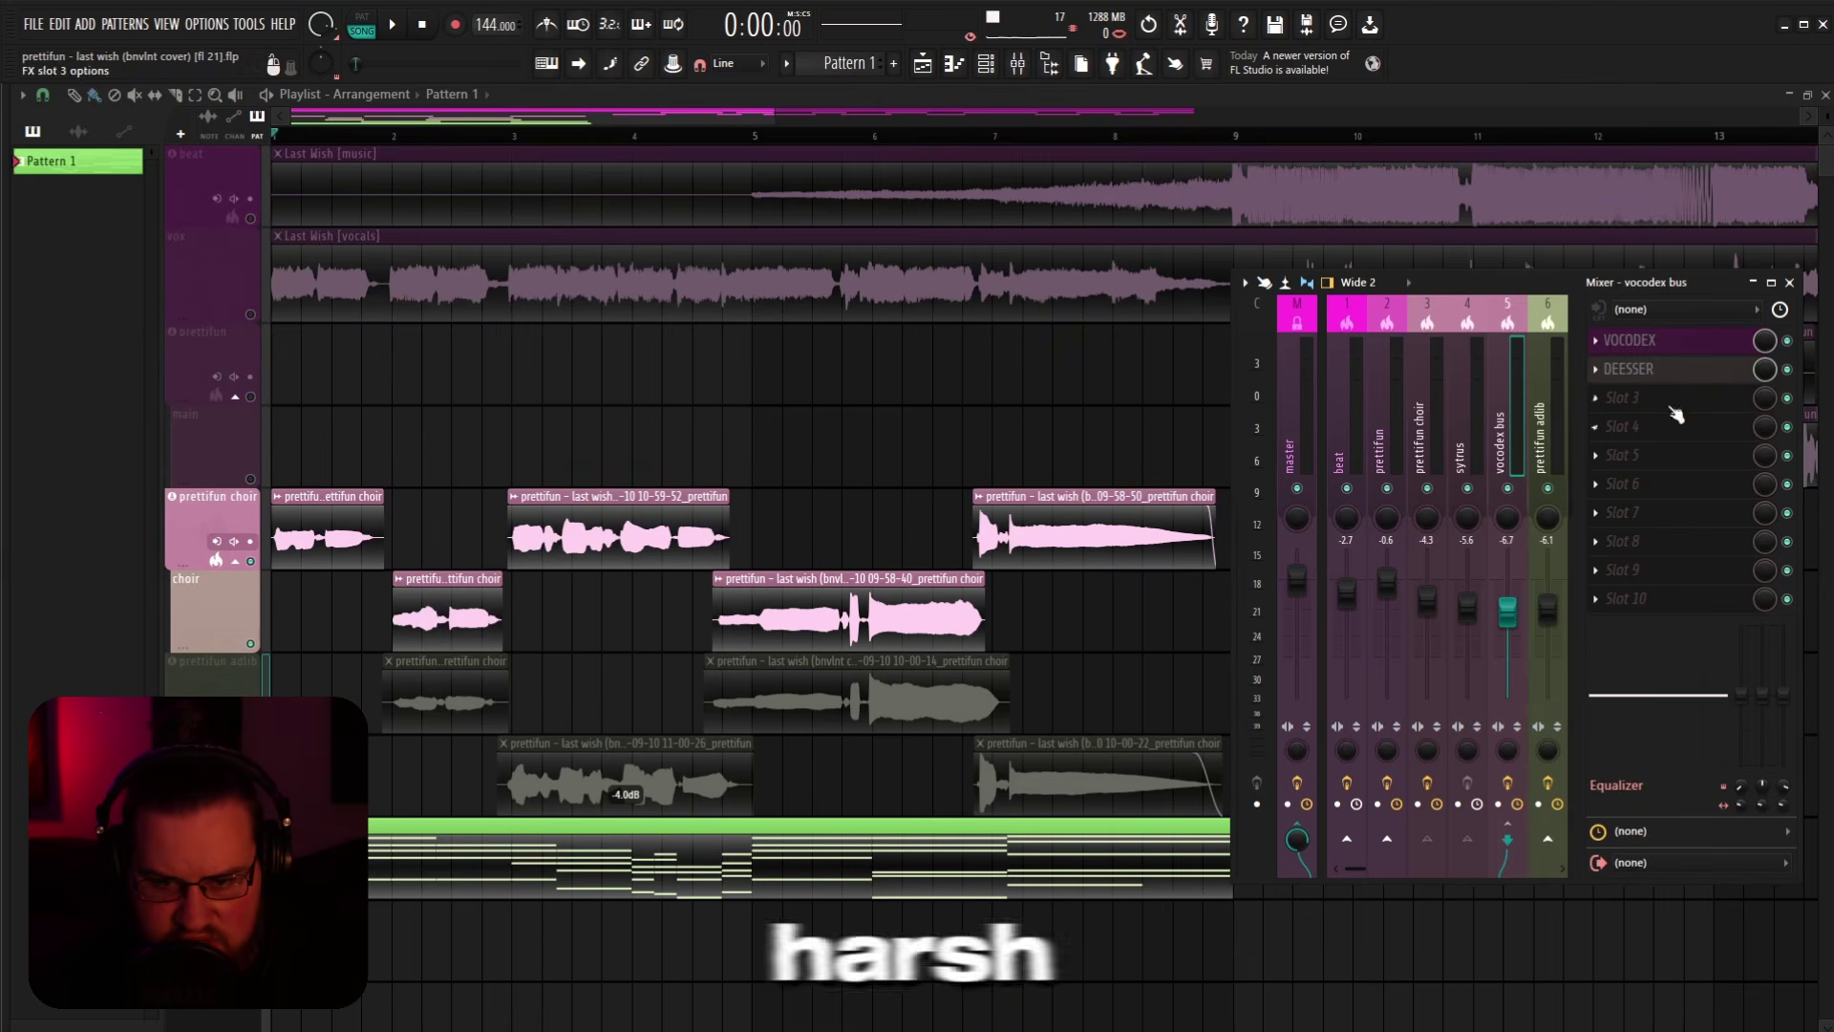
{"action": "left_click", "coordinate": [1644, 342]}
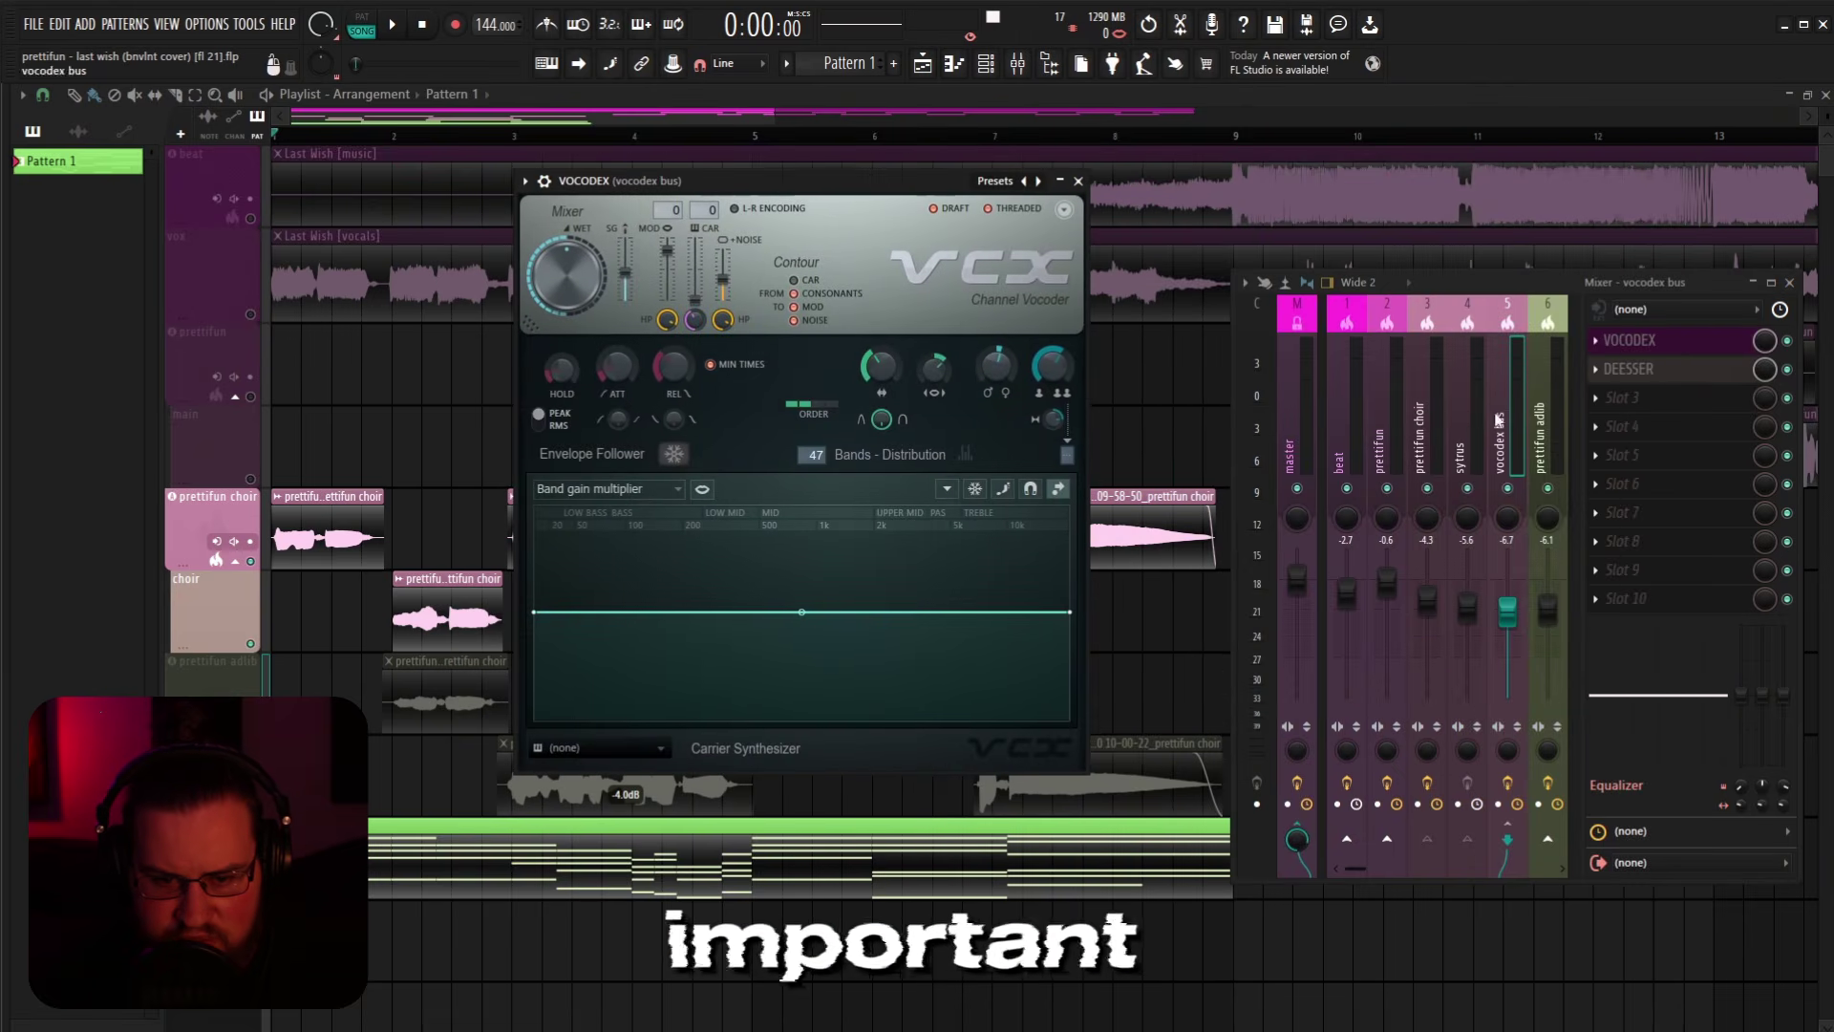
{"action": "left_click", "coordinate": [1464, 452]}
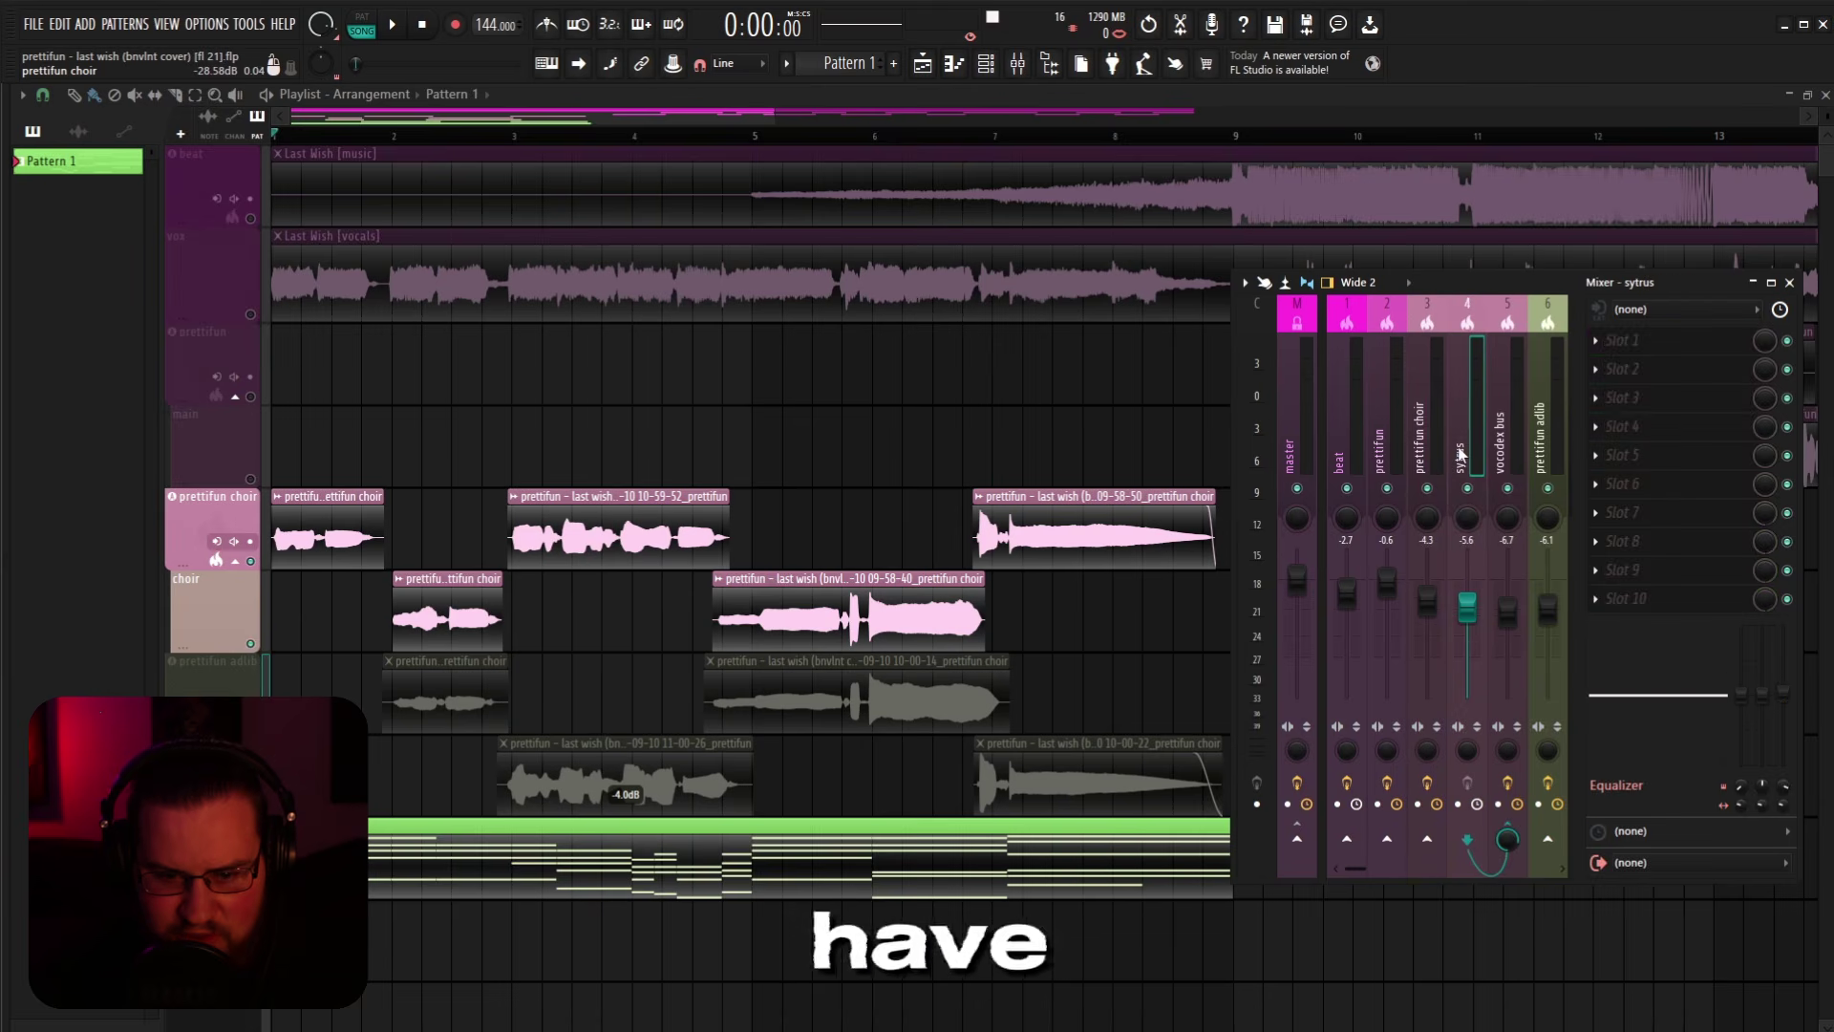
{"action": "left_click", "coordinate": [1436, 455]}
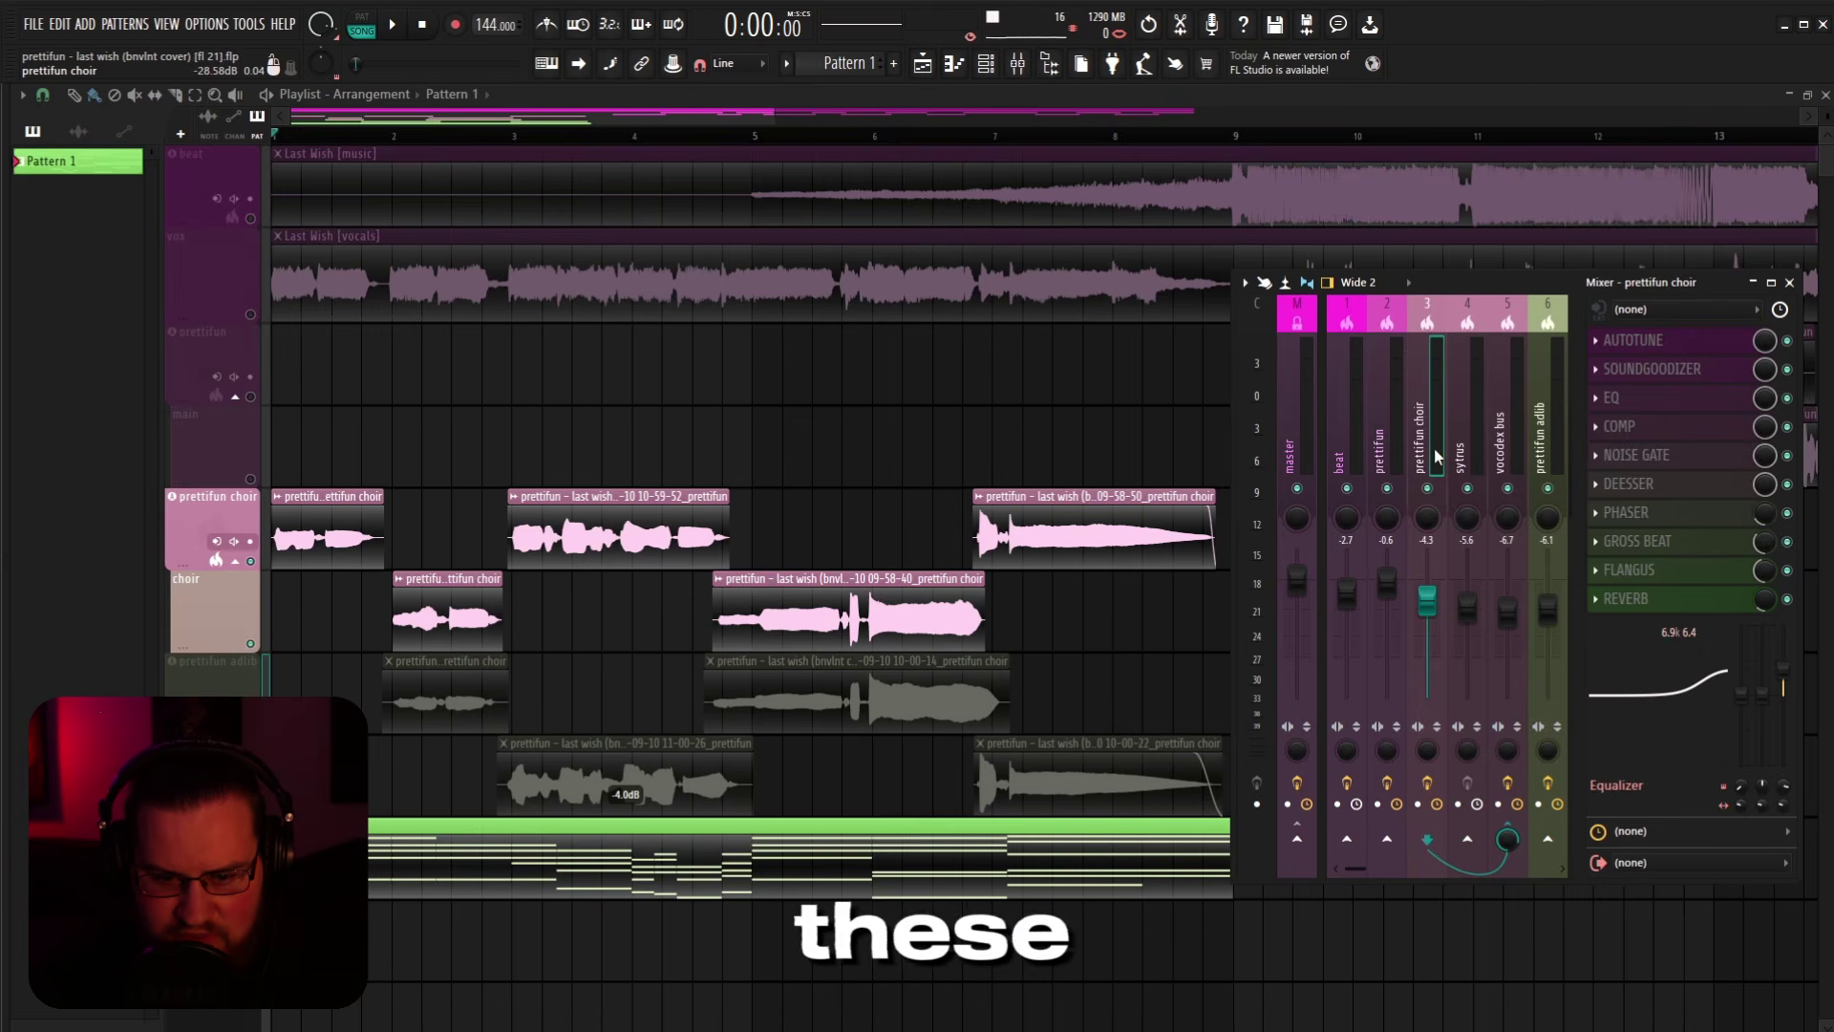
{"action": "left_click", "coordinate": [1467, 456]}
{"action": "left_click", "coordinate": [1507, 459]}
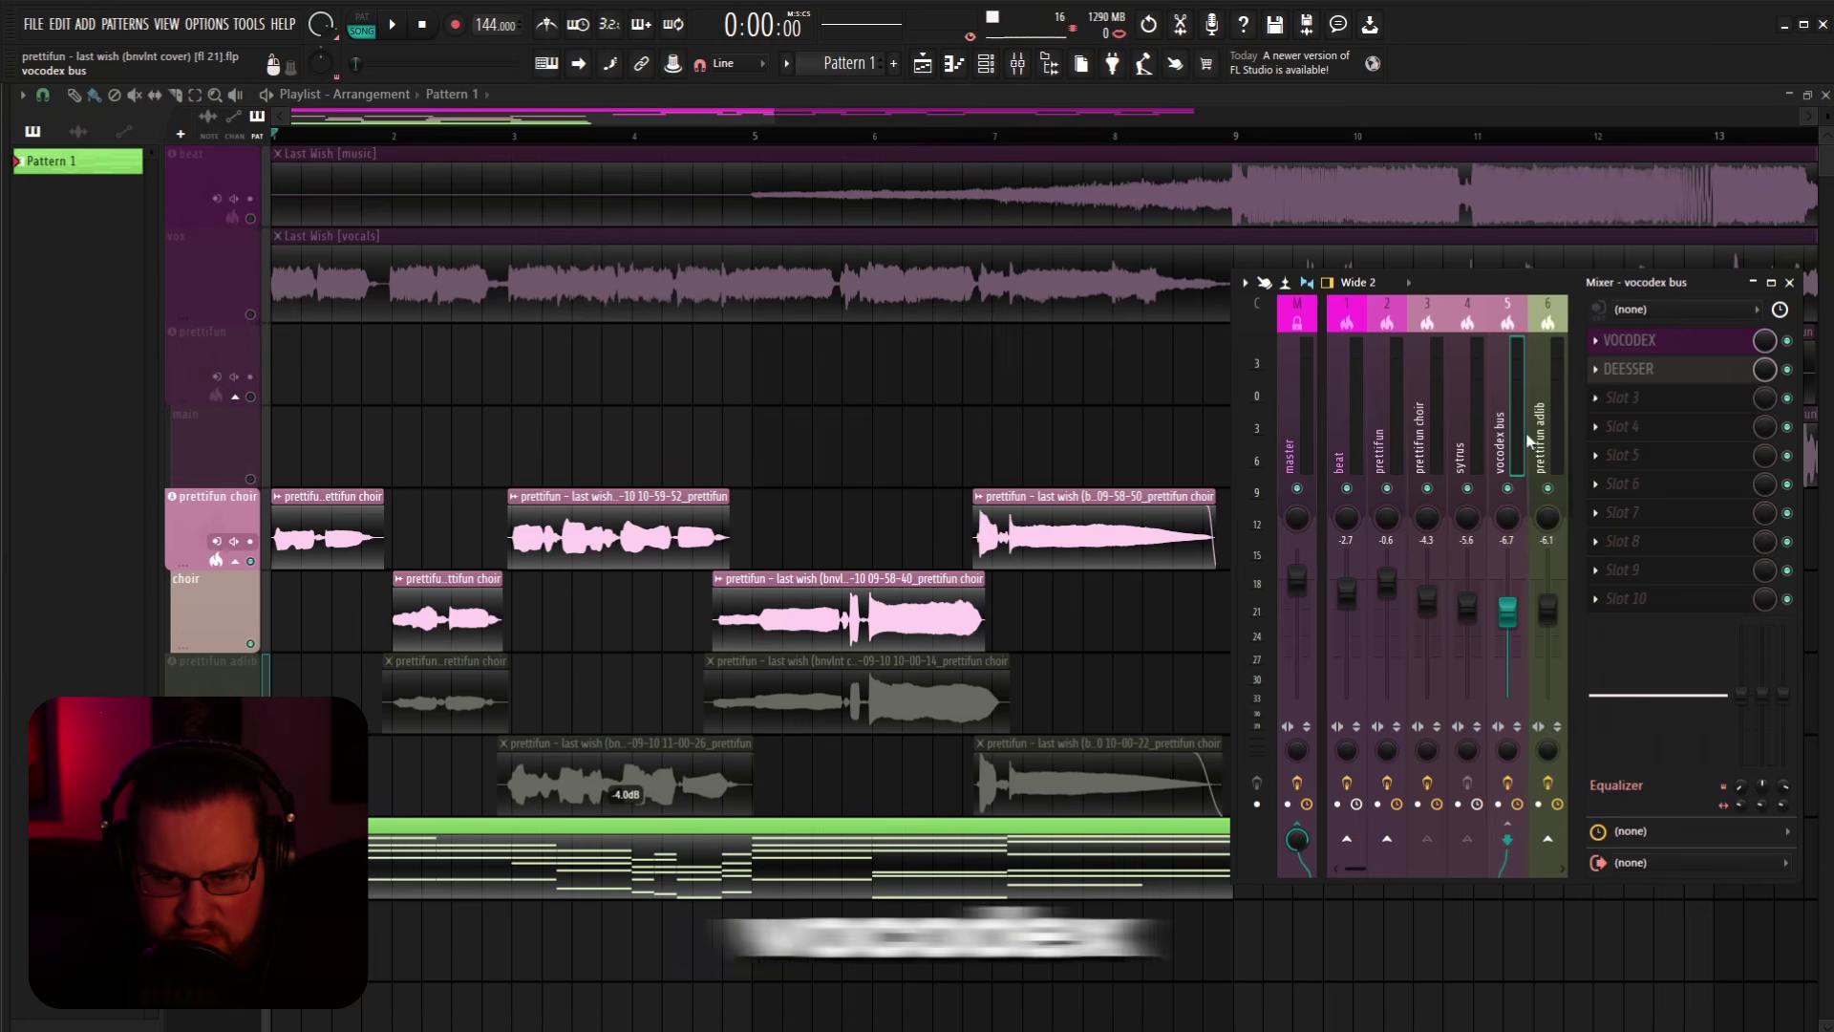
Step: Set Vocodex's modulator sidechain input to 1 and its carrier sidechain input to 2 on the vocodex bus
{"action": "left_click", "coordinate": [1662, 344]}
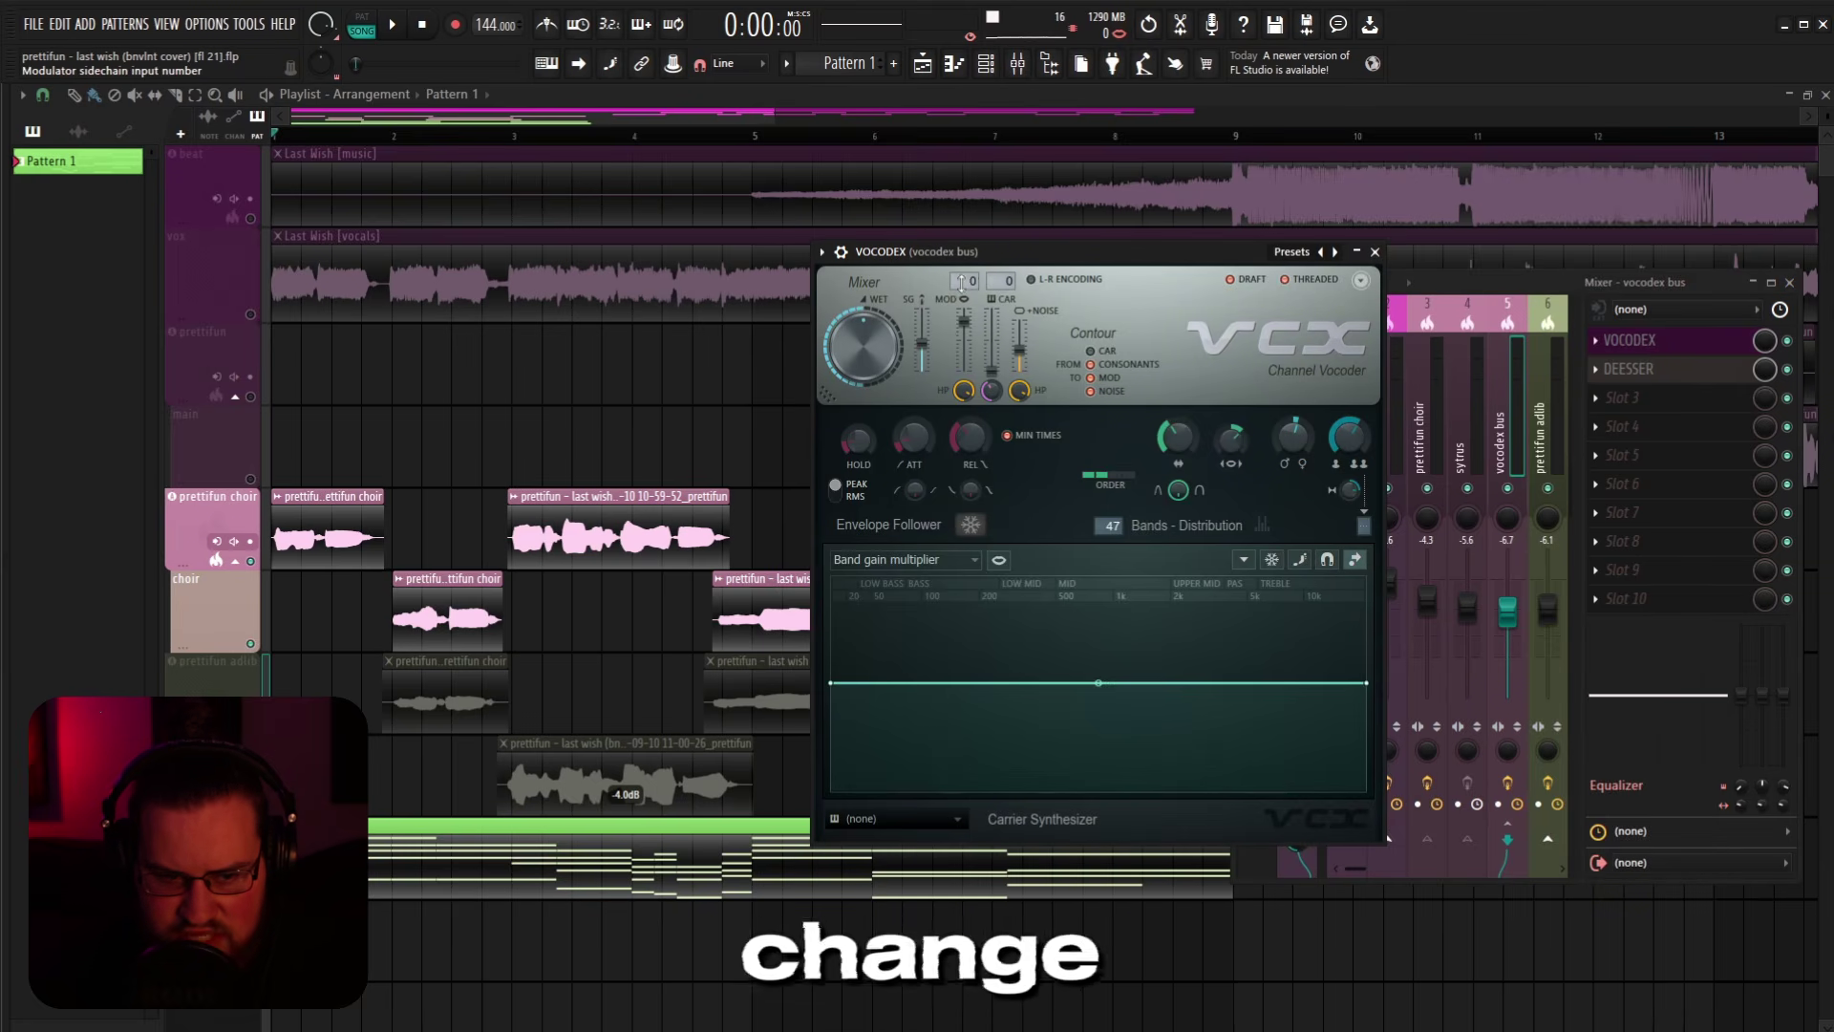
{"action": "type", "text": "1"}
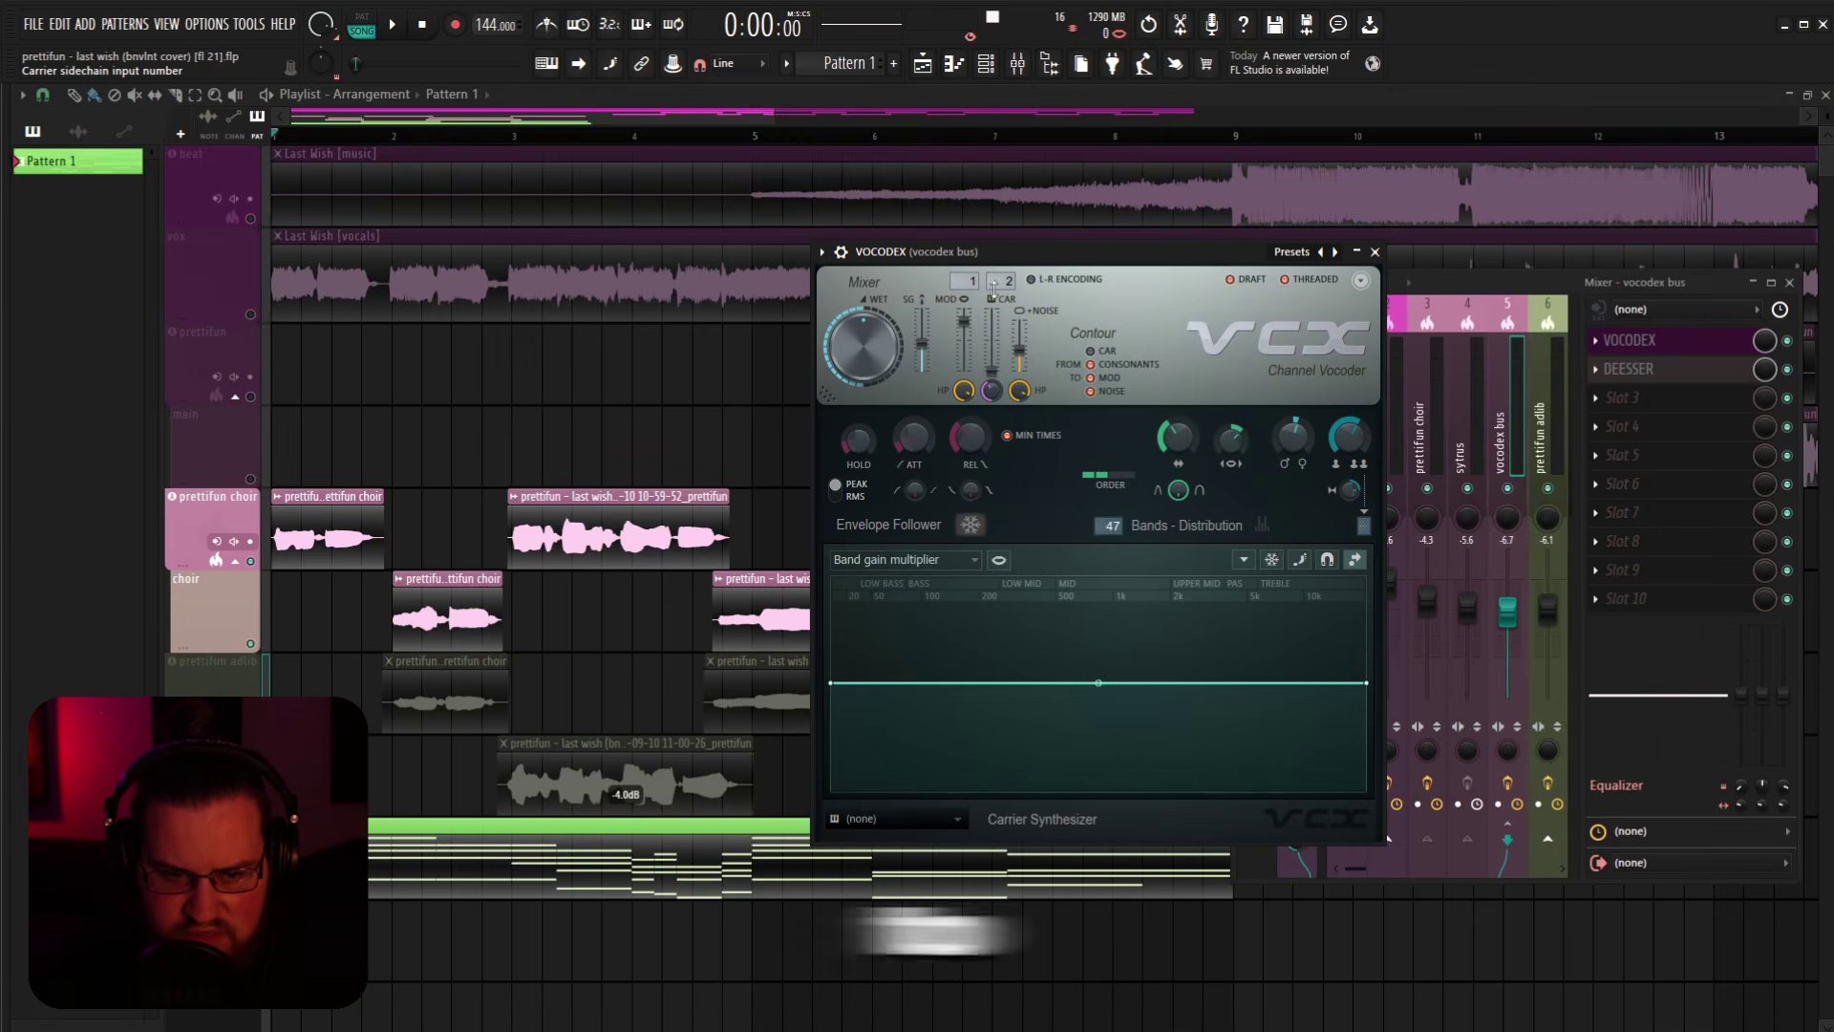
{"action": "left_click", "coordinate": [1375, 252]}
Step: Play the choir and synth pattern together through the vocoder, and bring the mixer back up
{"action": "key", "text": "F9"}
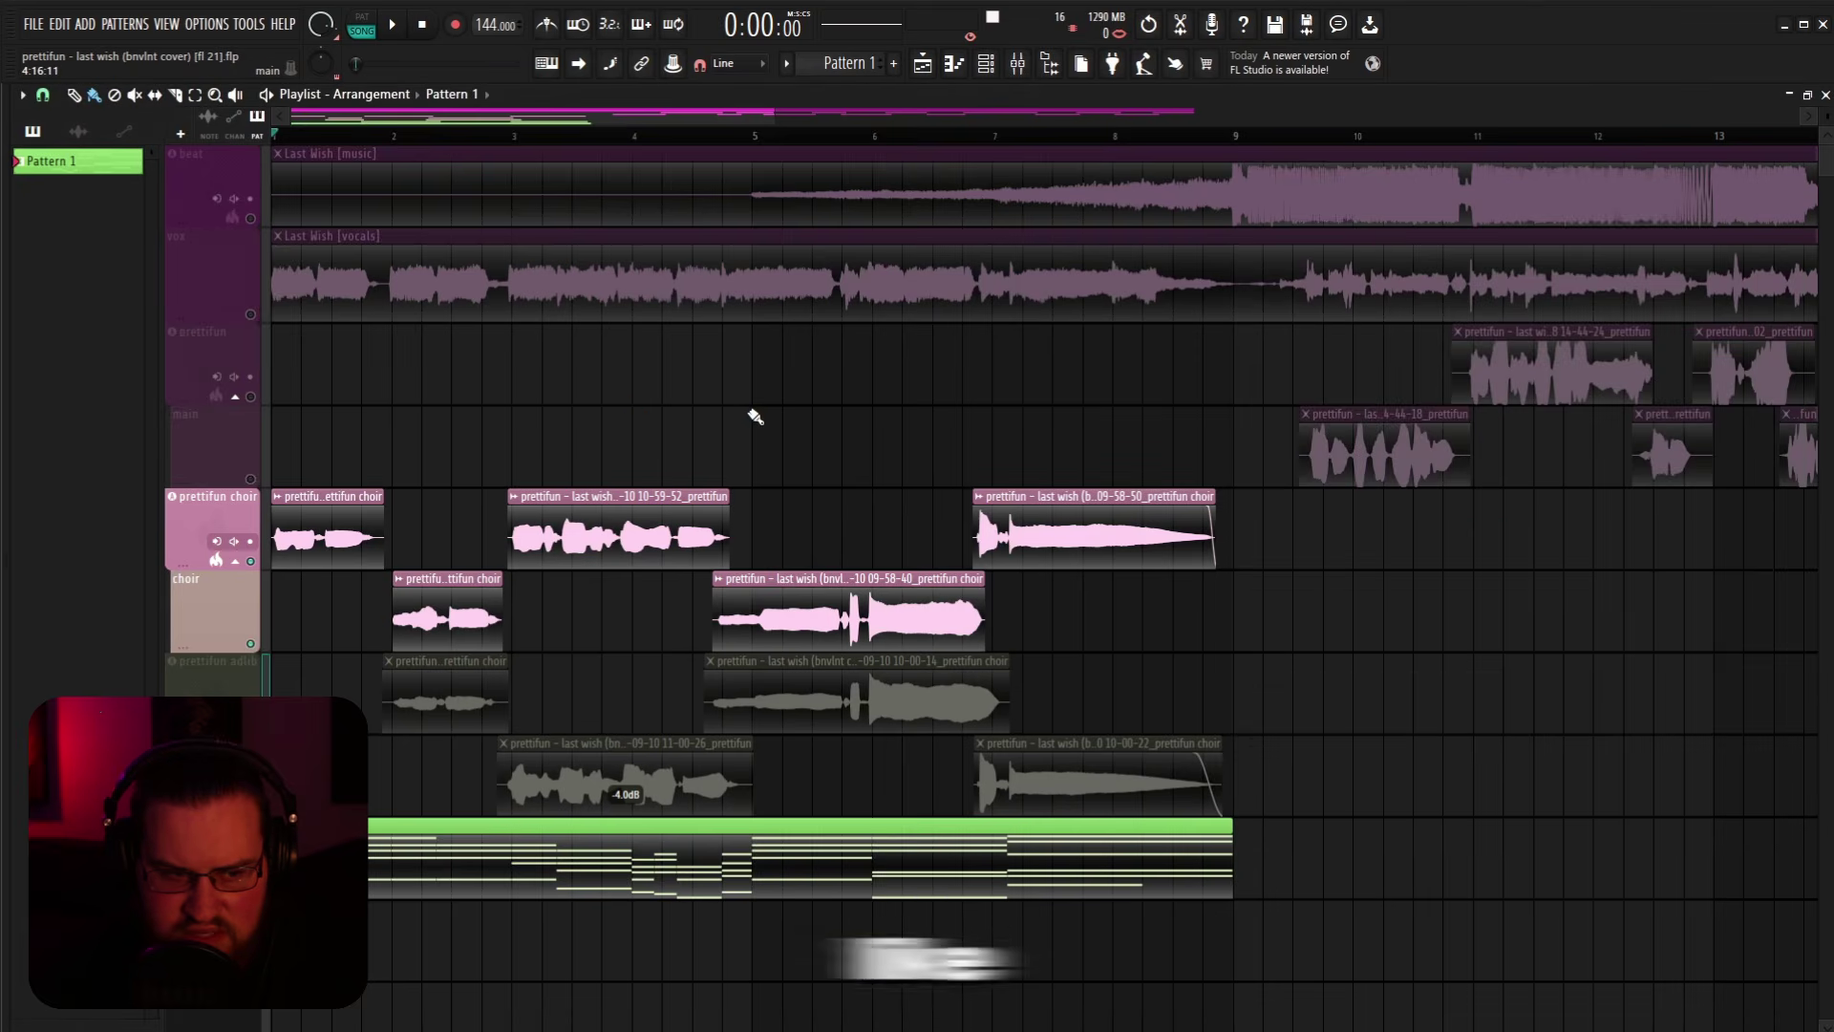
{"action": "key", "text": "space"}
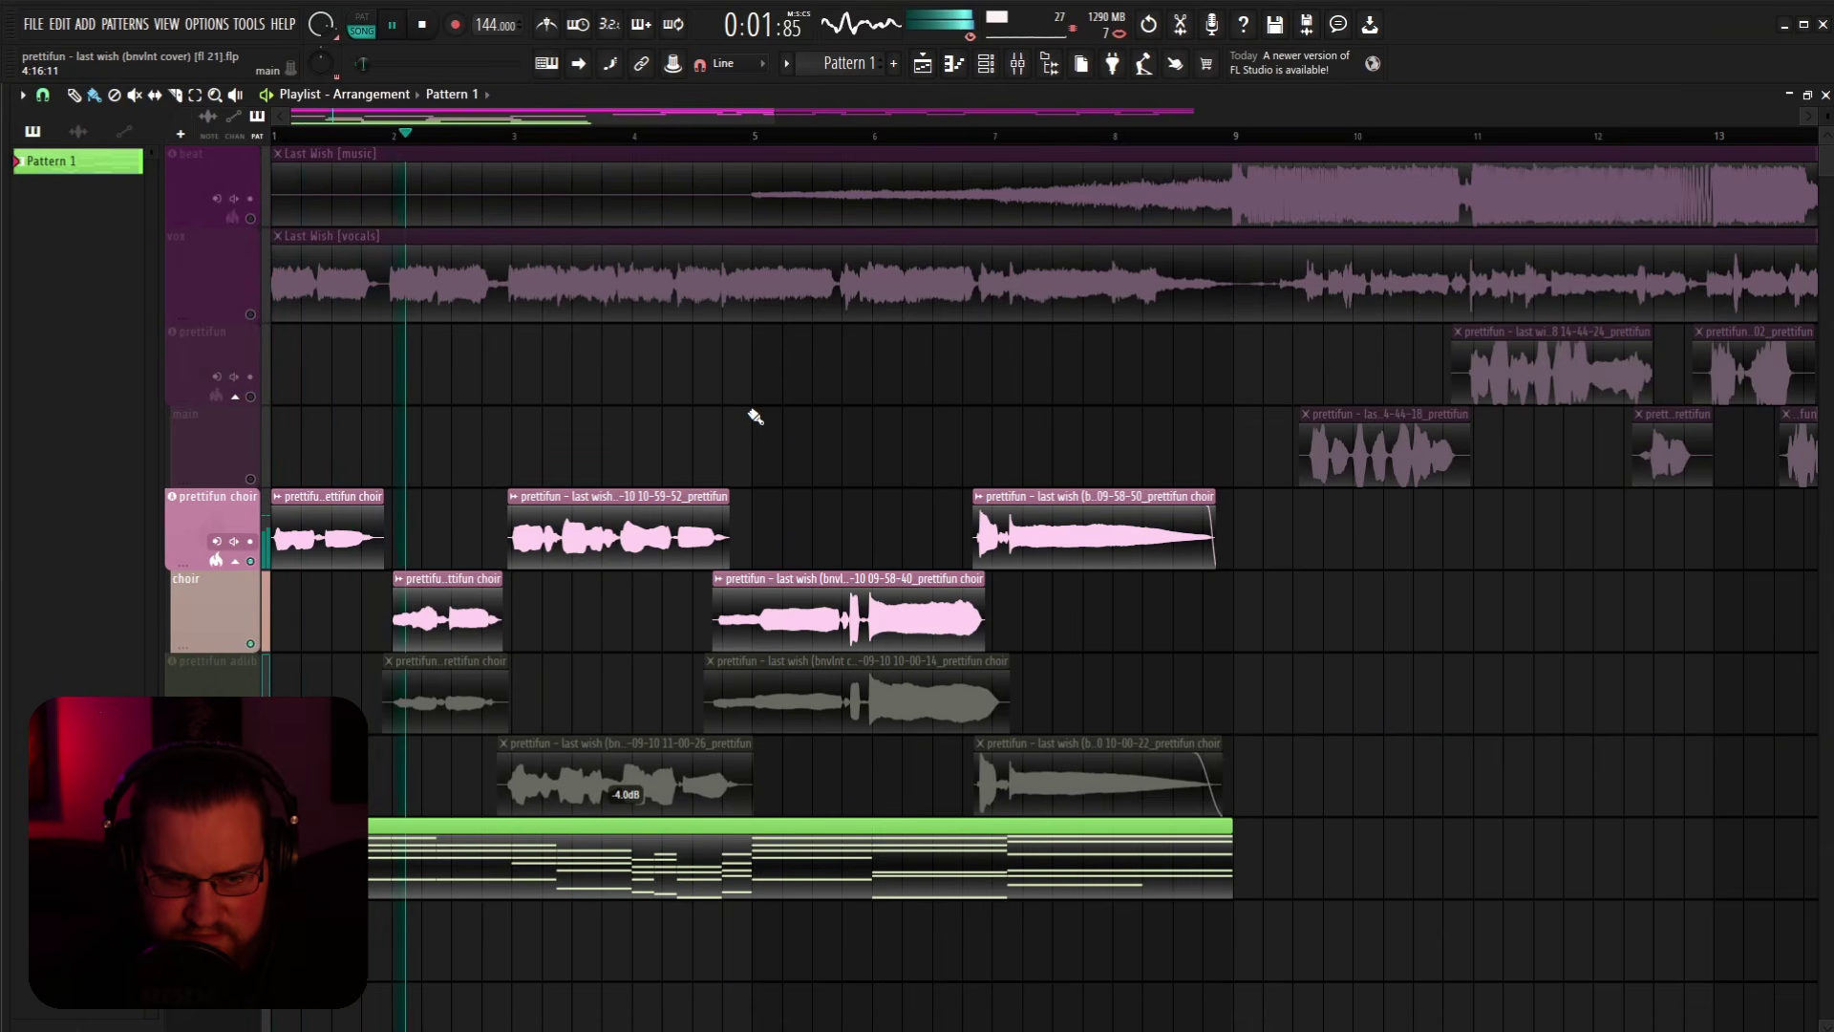
{"action": "key", "text": "space"}
{"action": "key", "text": "F9"}
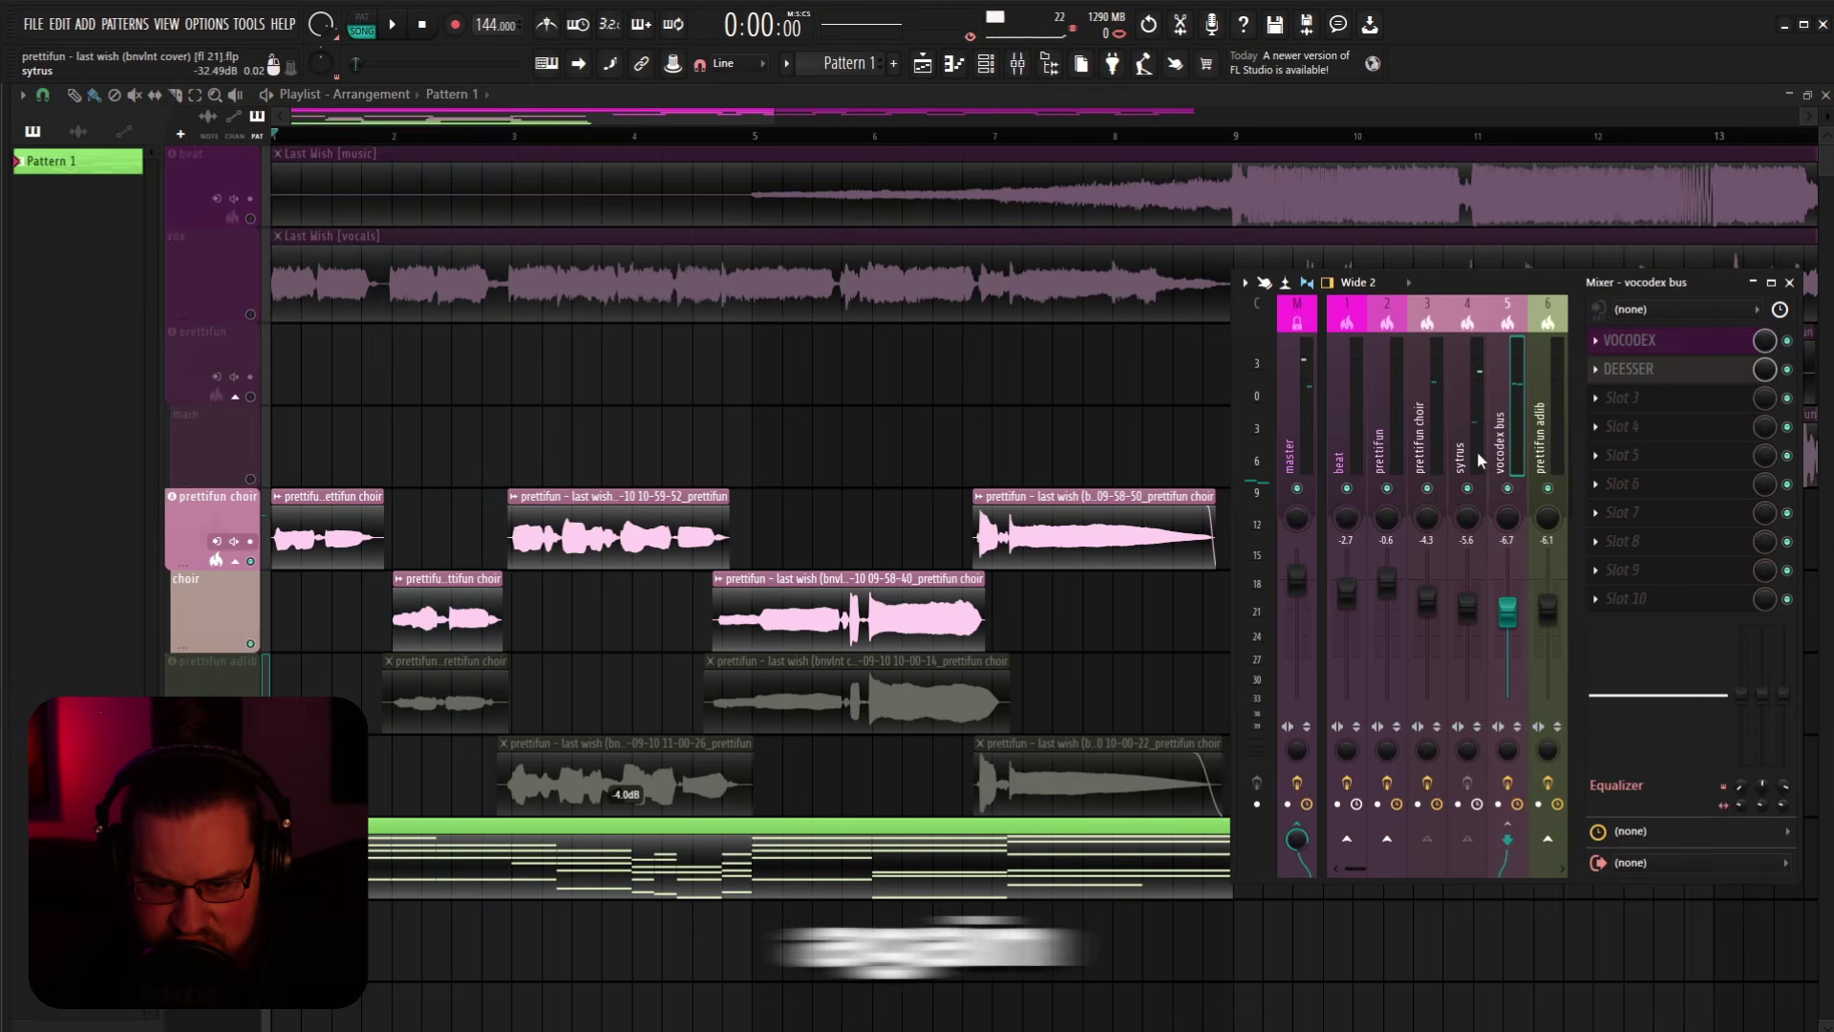
Step: Send the sytrus and prettifun choir mixer tracks to the master instead of the vocodex bus, and play them without the vocoder
{"action": "left_click", "coordinate": [1479, 441]}
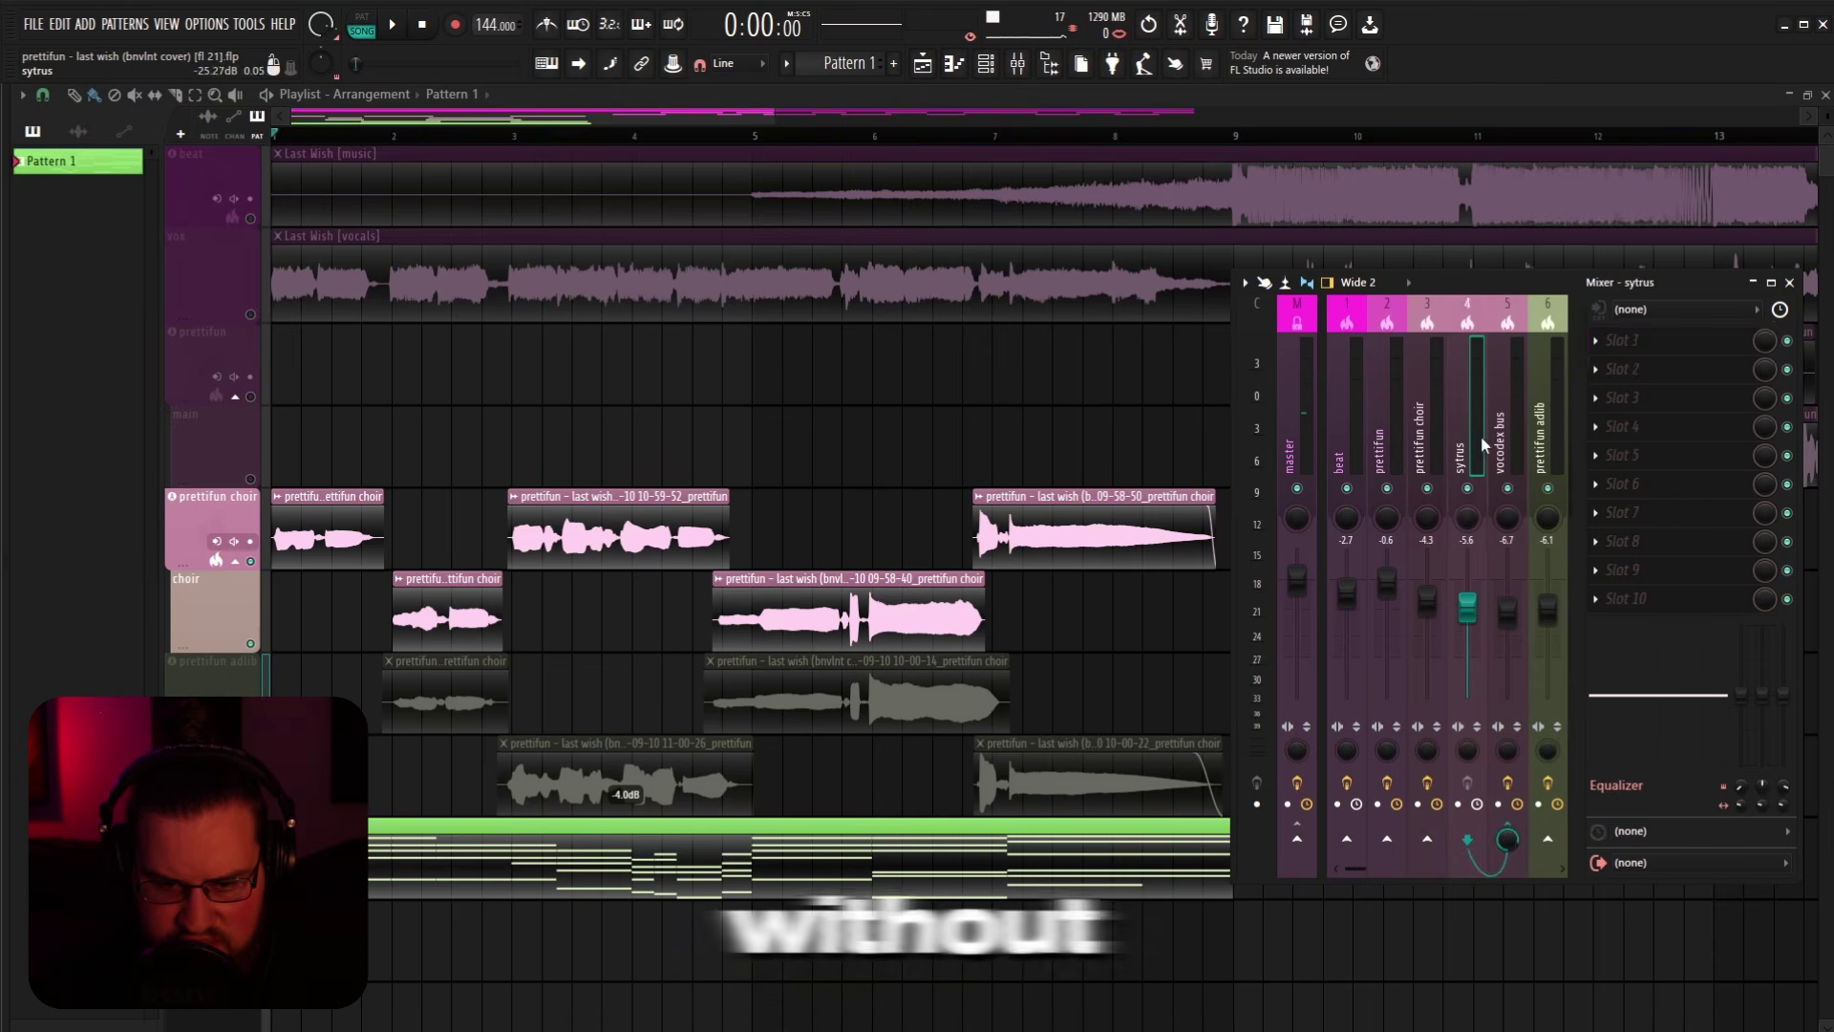
{"action": "left_click", "coordinate": [1434, 444]}
{"action": "left_click", "coordinate": [1476, 411]}
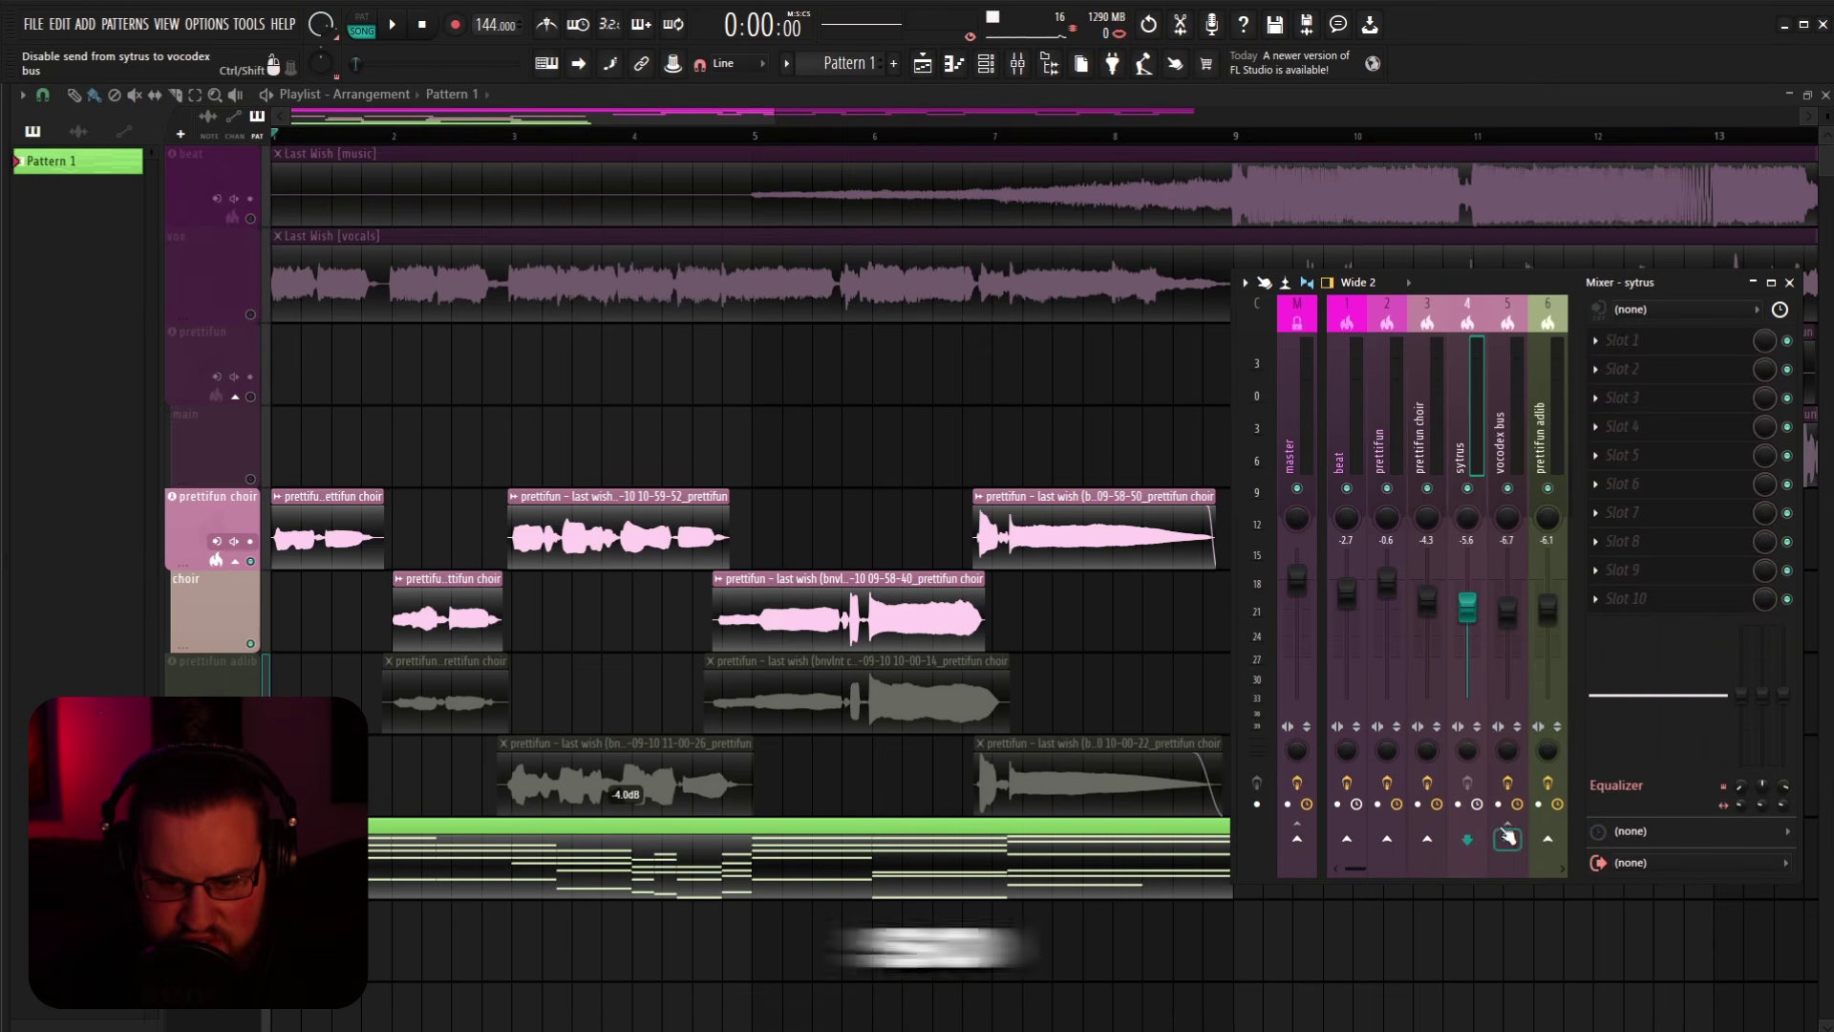
{"action": "left_click", "coordinate": [1427, 430]}
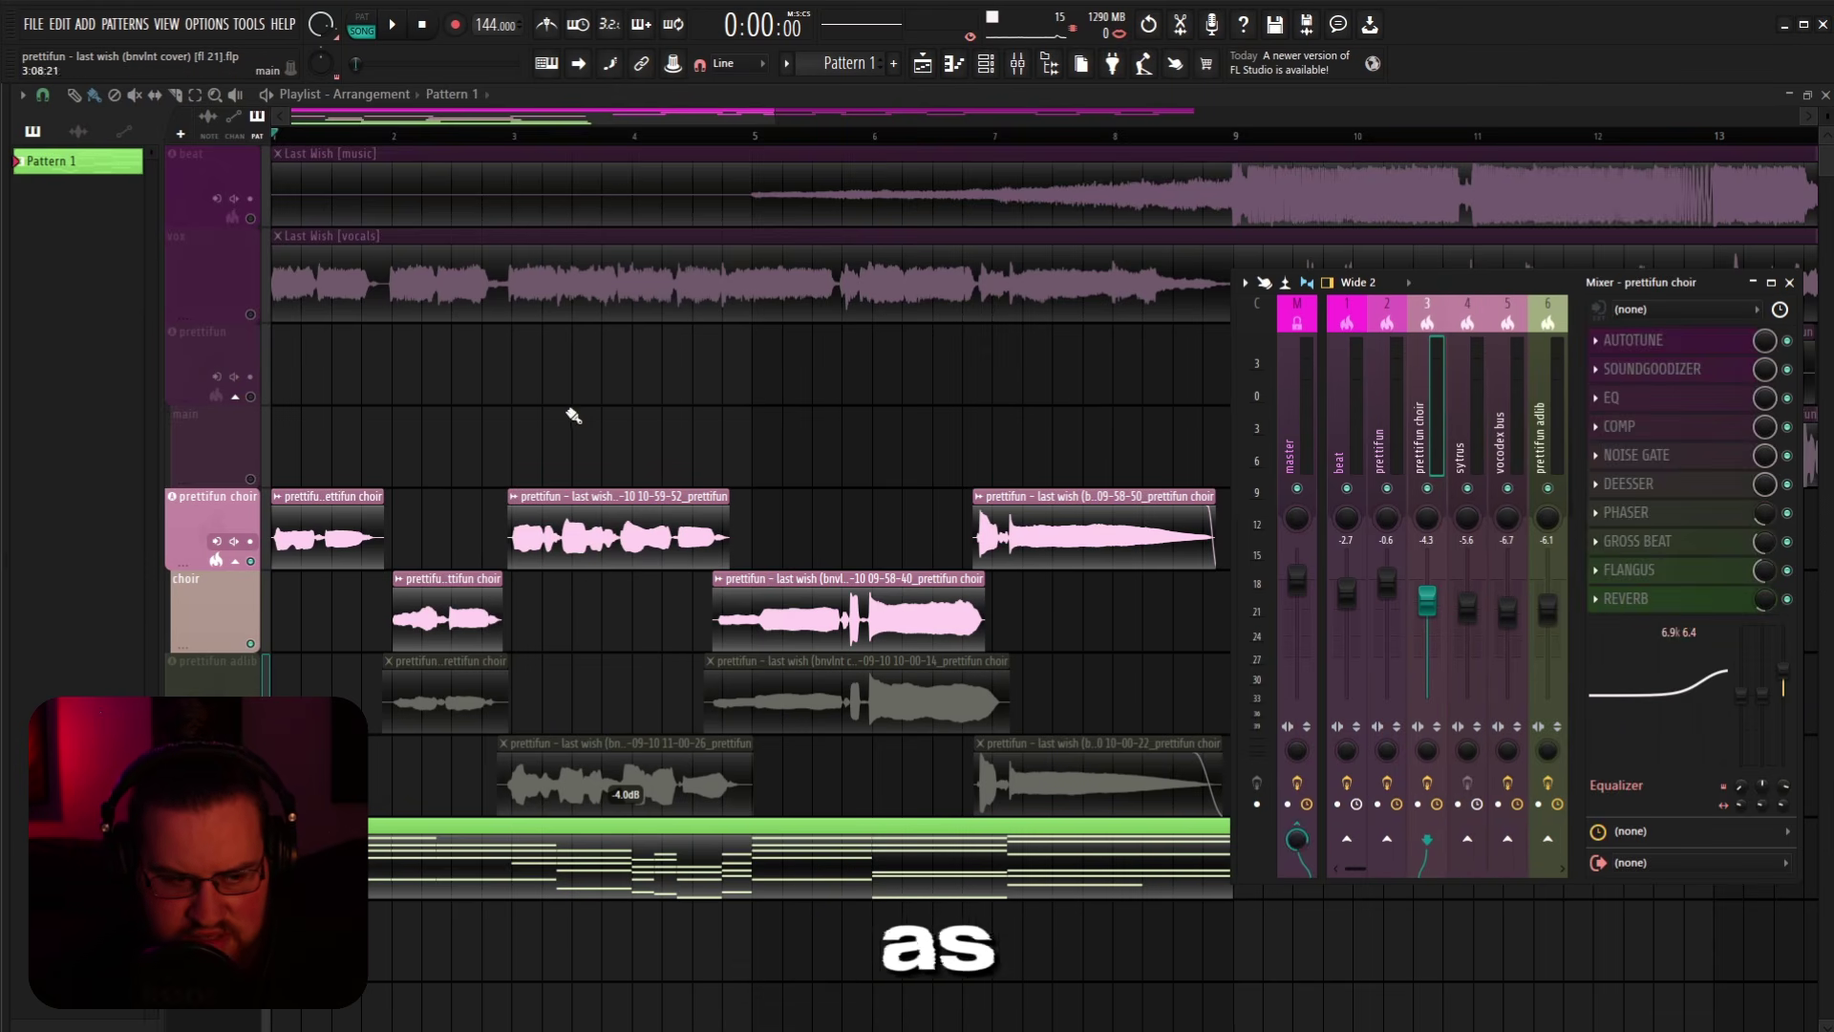
{"action": "key", "text": "space"}
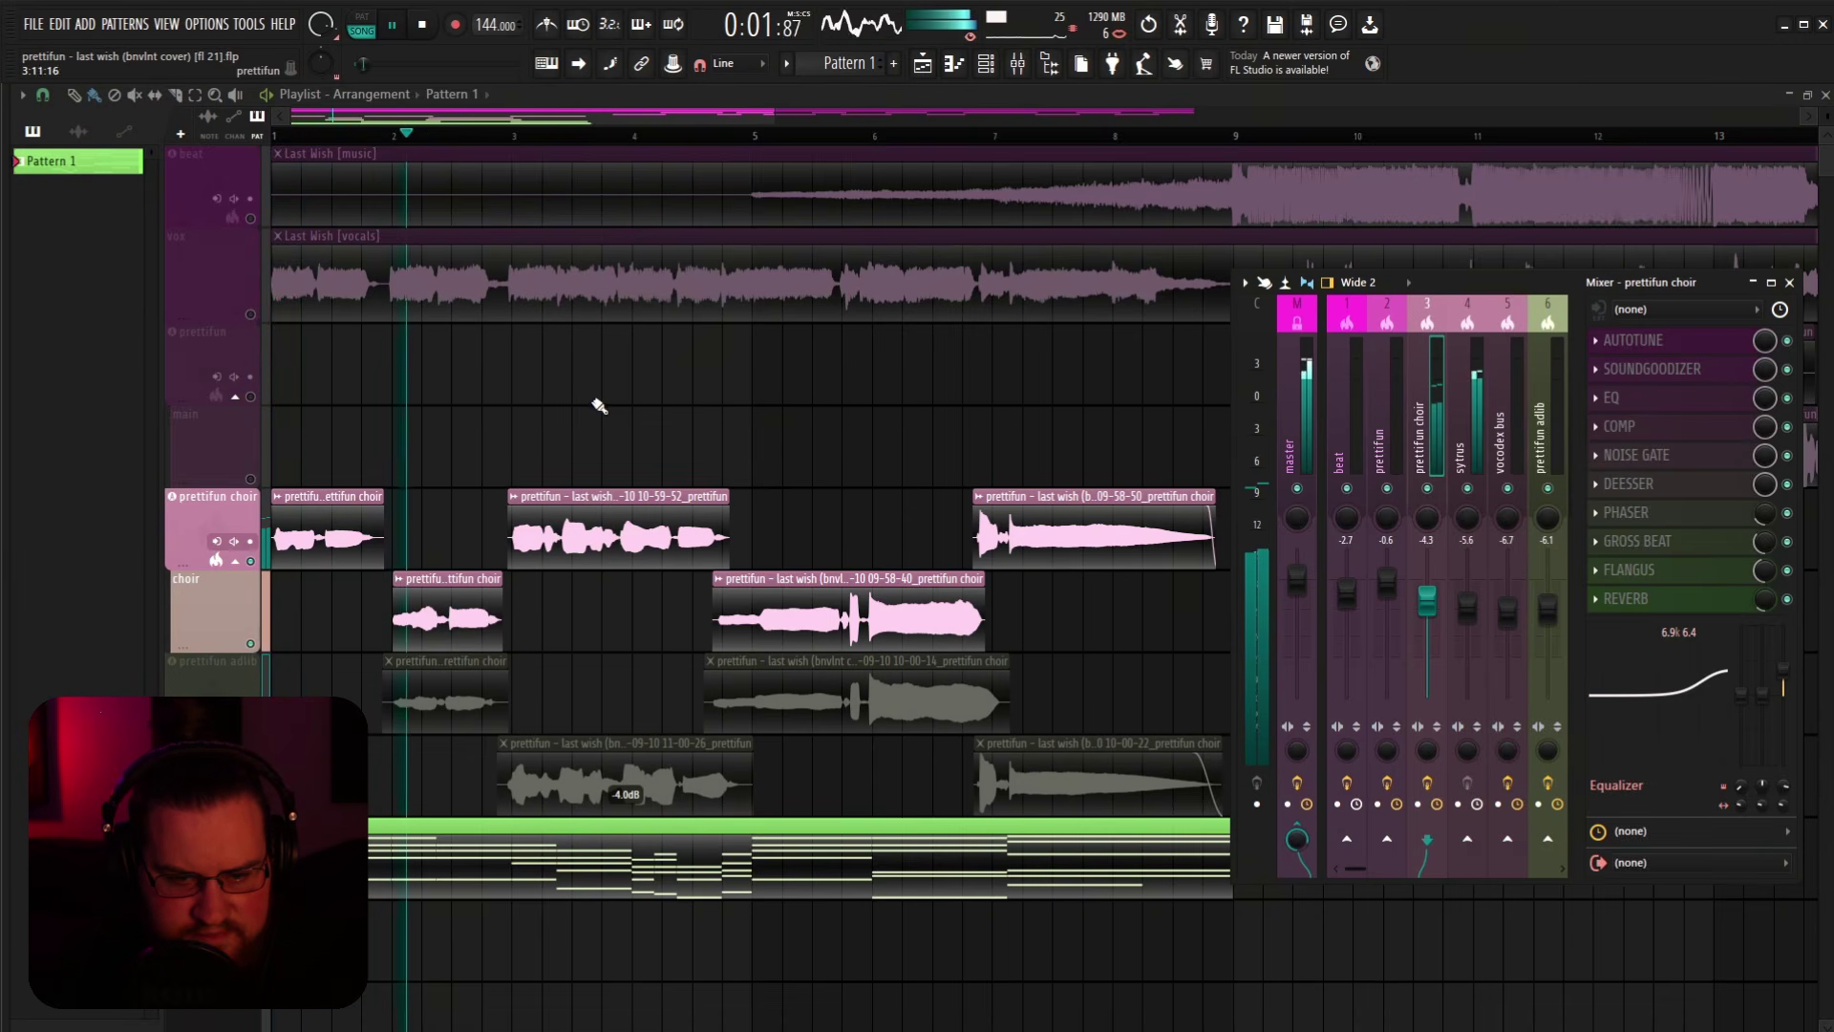
{"action": "key", "text": "space"}
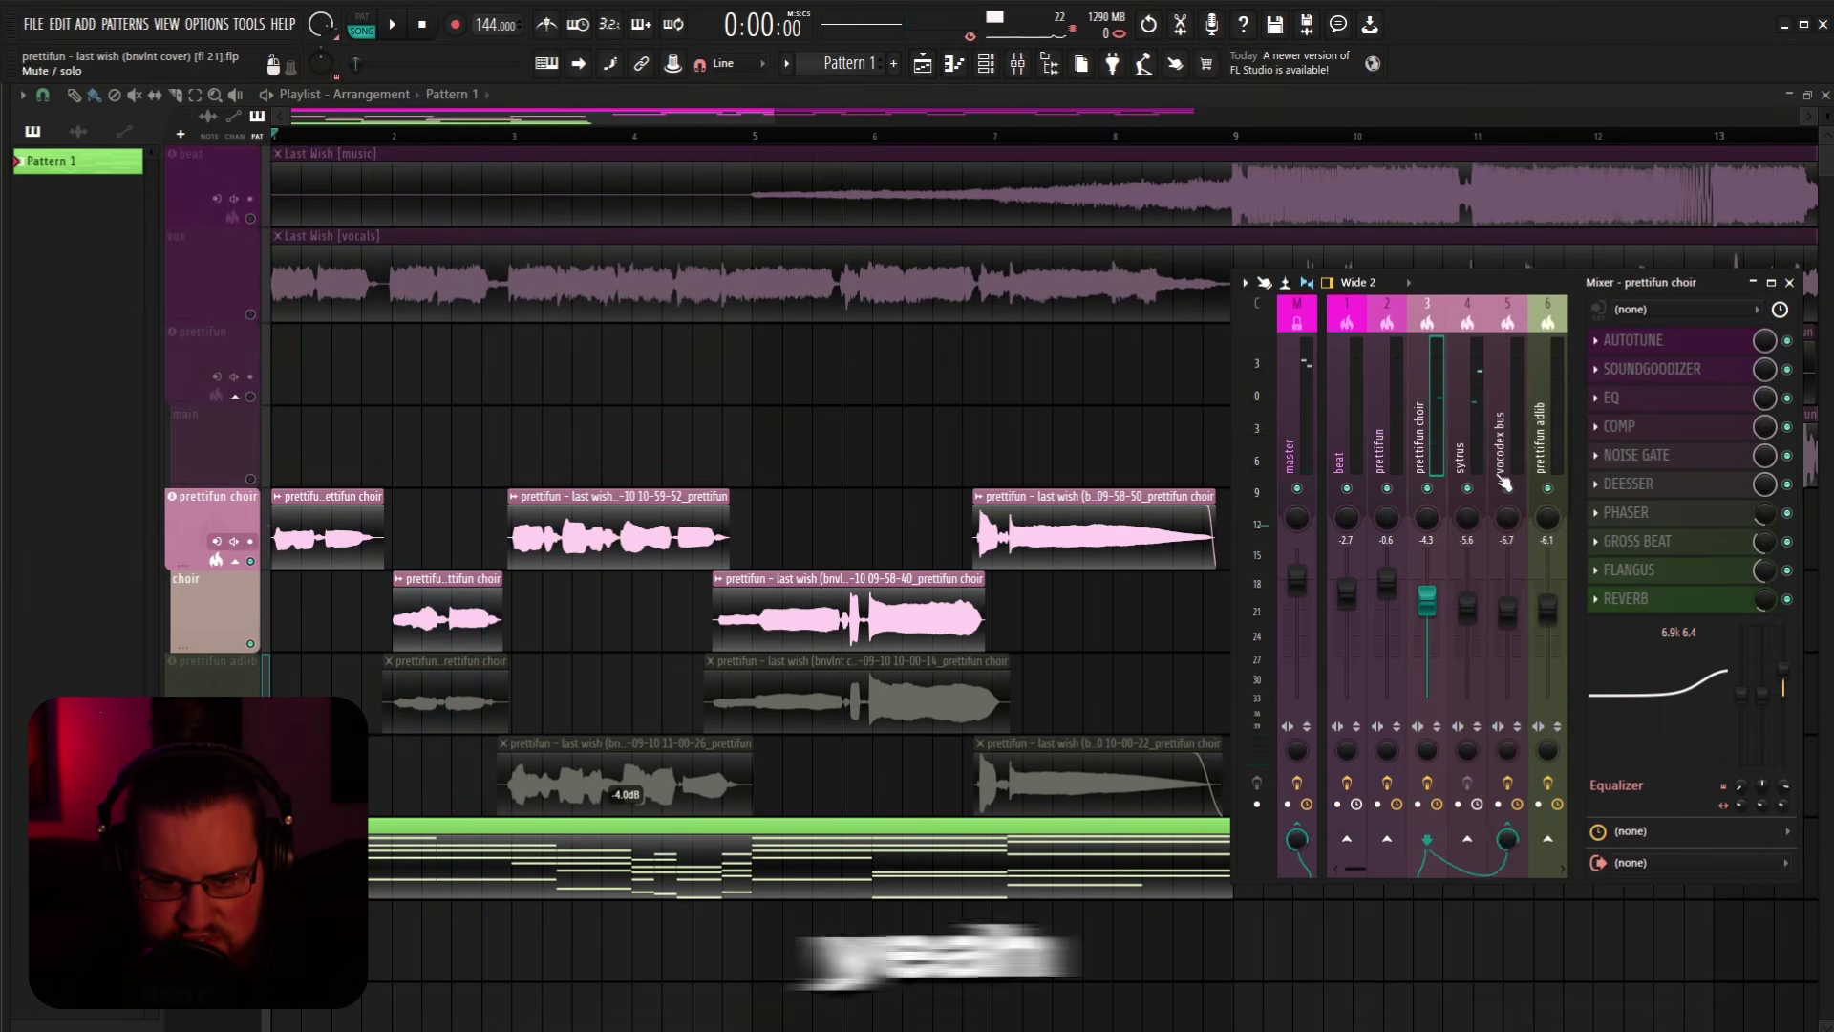
Step: Restore the vocodex bus sends from the sytrus and prettifun choir tracks and remove their sends to the master
{"action": "left_click", "coordinate": [1475, 830]}
{"action": "left_click", "coordinate": [1509, 835]}
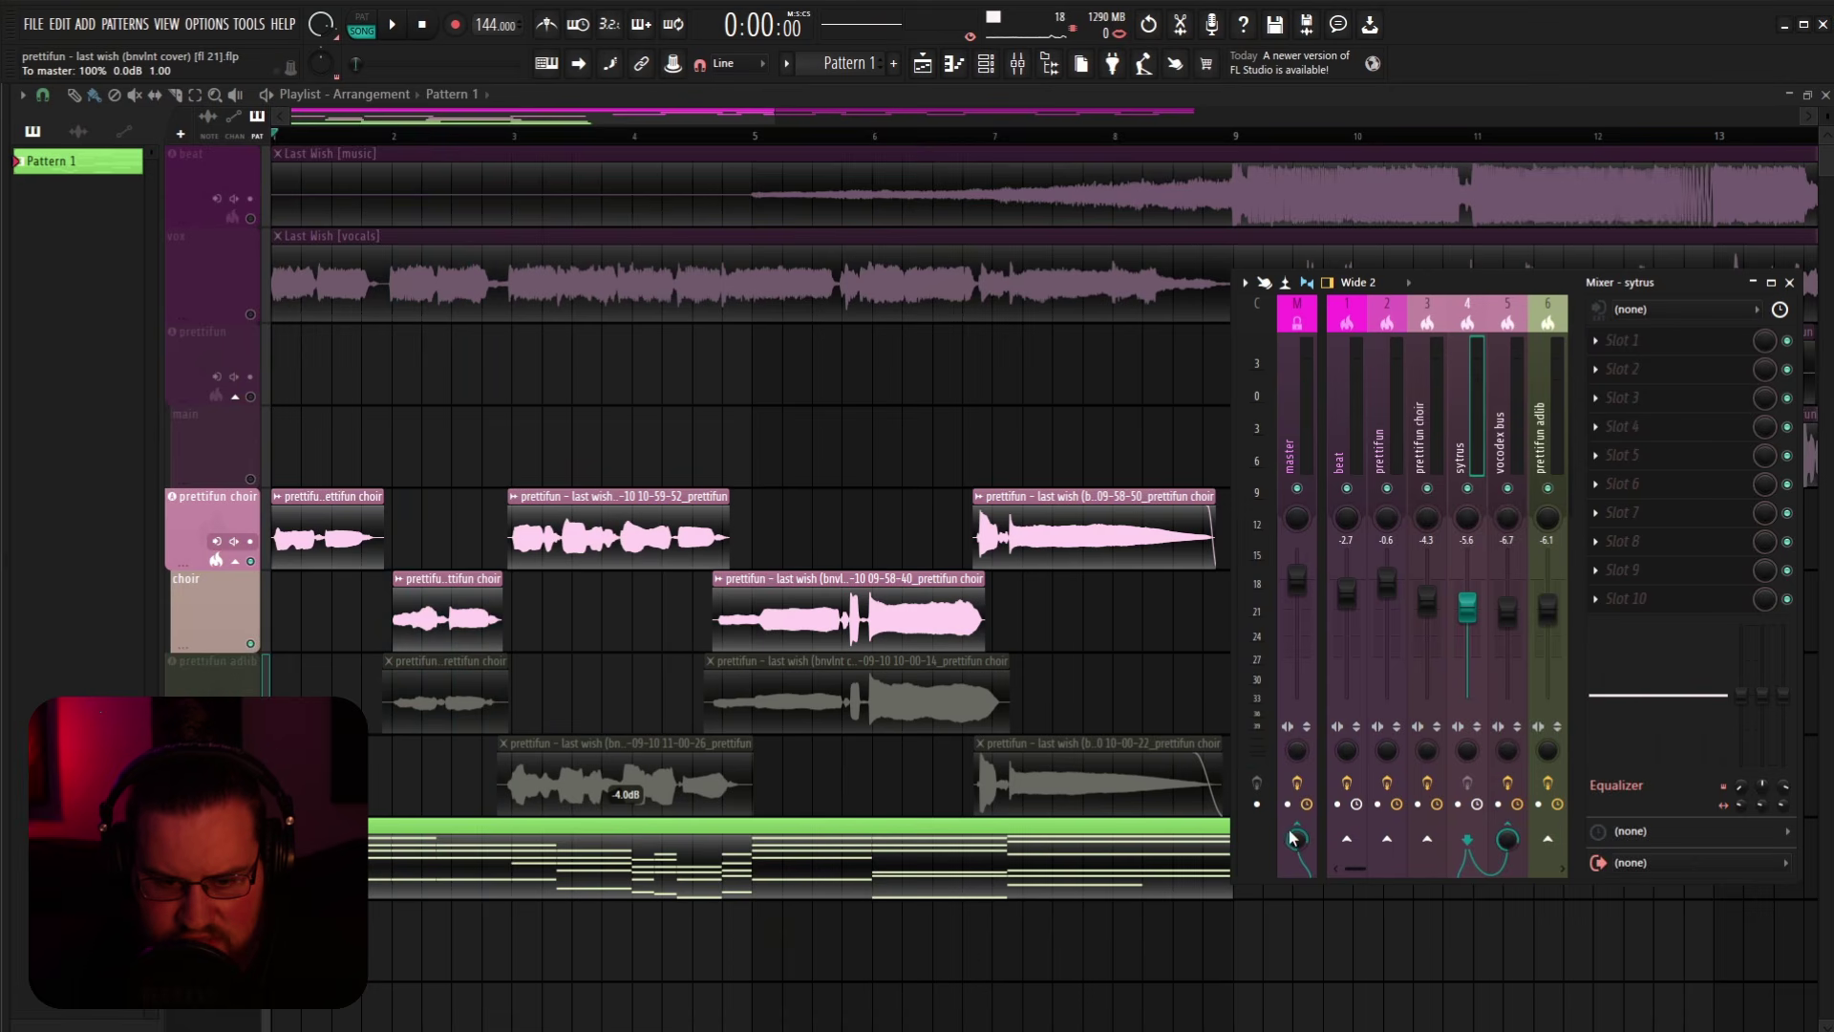
{"action": "key", "text": "Left"}
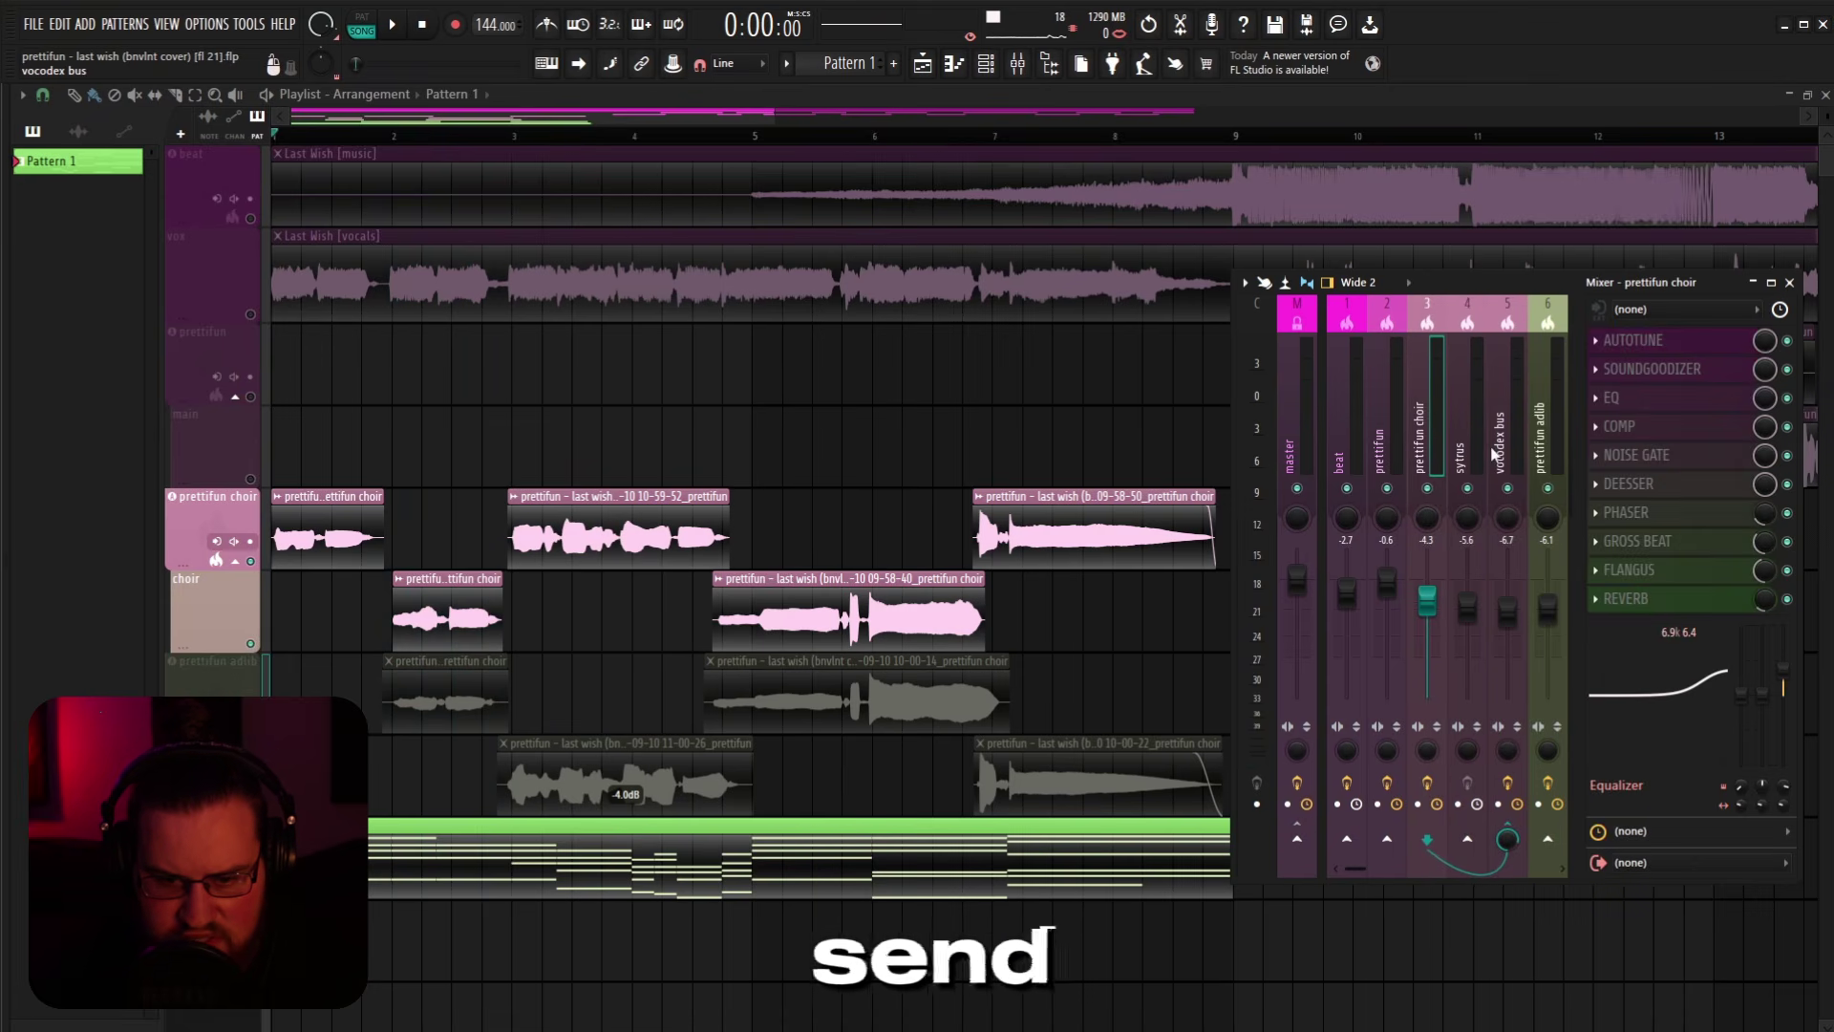
Step: Set Vocodex's modulator input to 1 and carrier input to 2, close the plugin and mixer, and play the vocoded choir
{"action": "left_click", "coordinate": [1502, 453]}
{"action": "left_click", "coordinate": [1631, 340]}
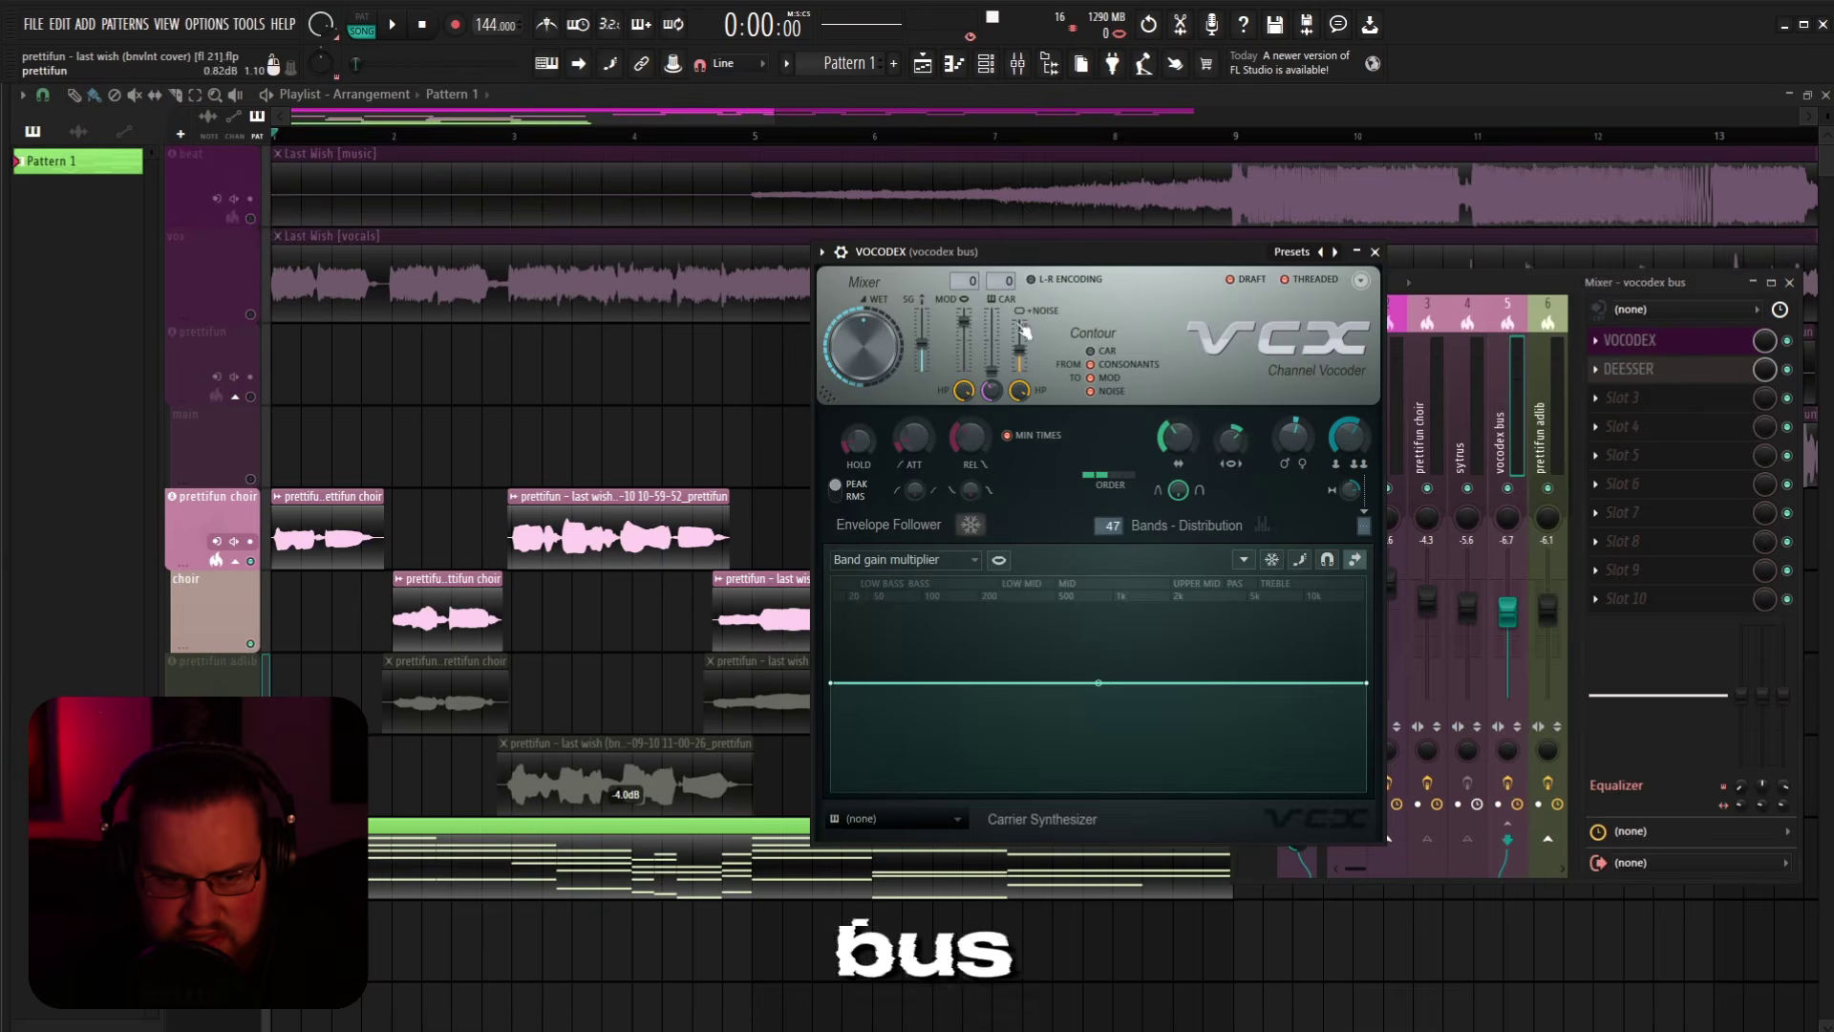
{"action": "left_click_drag", "start_coordinate": [966, 280], "coordinate": [1004, 271]}
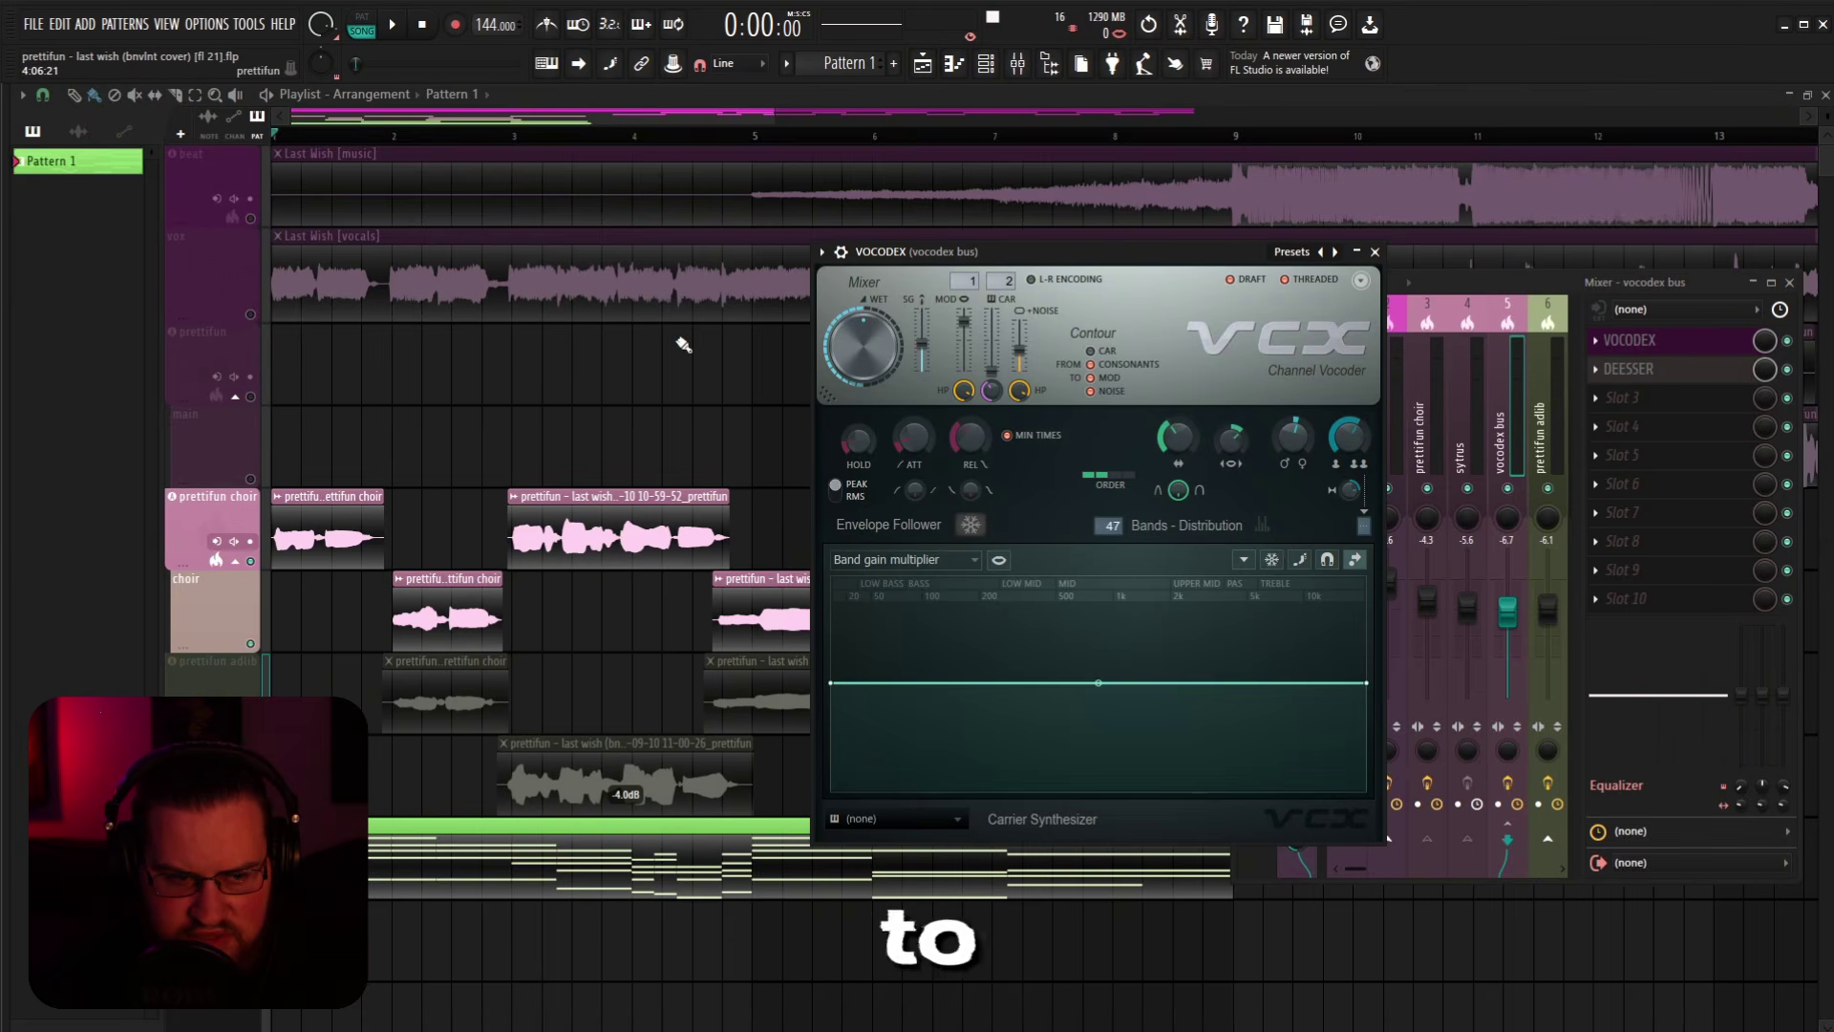
{"action": "key", "text": "F12"}
{"action": "key", "text": "space"}
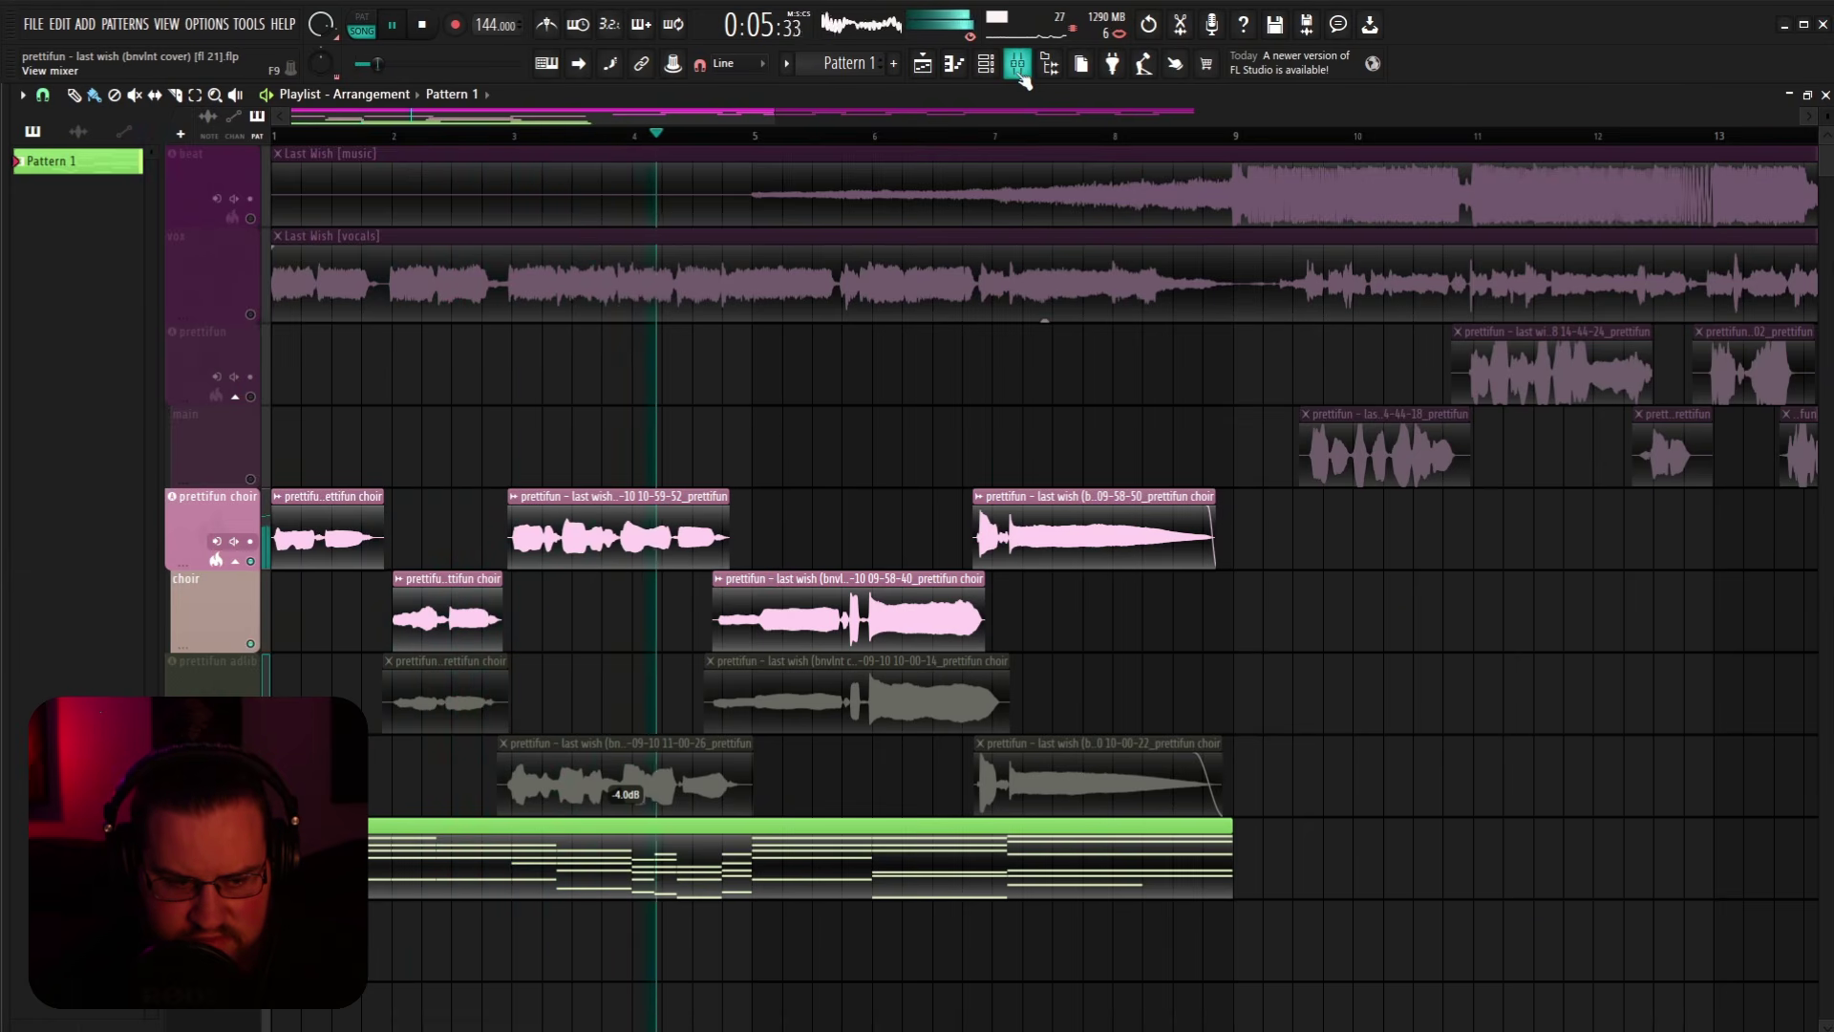
{"action": "key", "text": "space"}
Step: Unmute both prettifun adlib tracks in the playlist and check the prettifun adlib track's effects in the mixer
{"action": "left_click", "coordinate": [250, 726]}
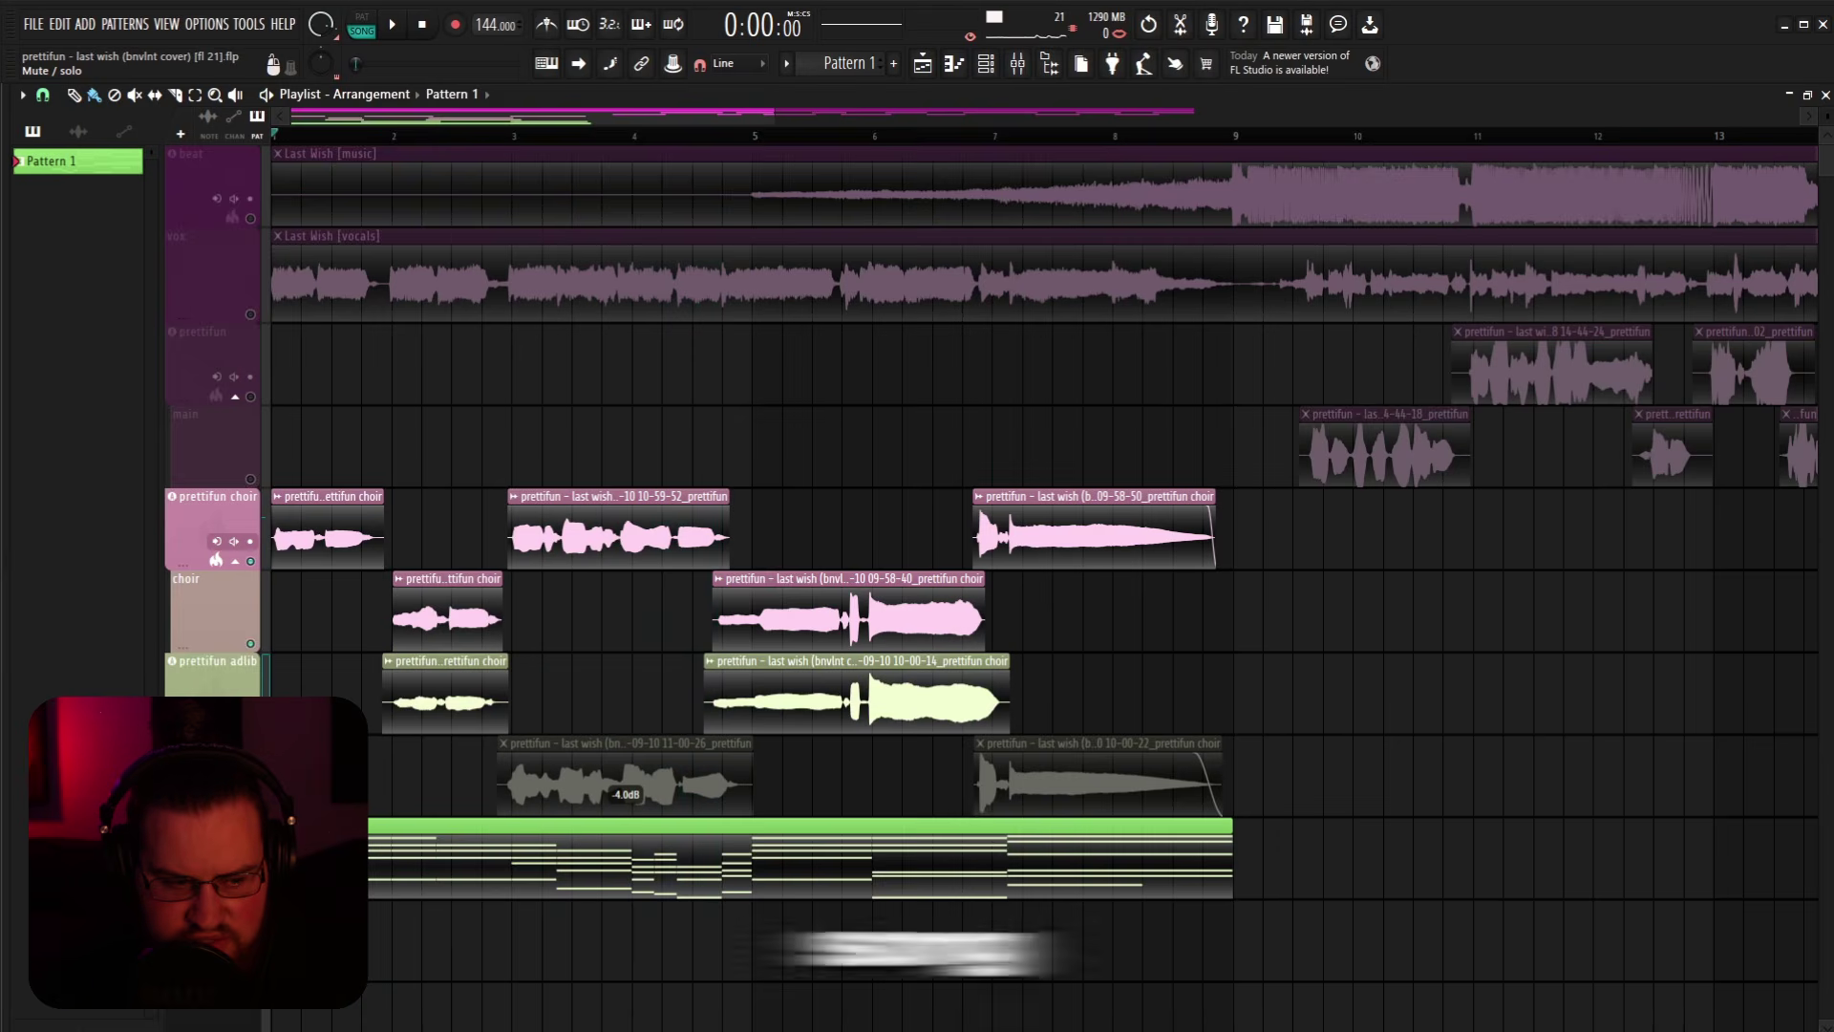
{"action": "left_click", "coordinate": [250, 808]}
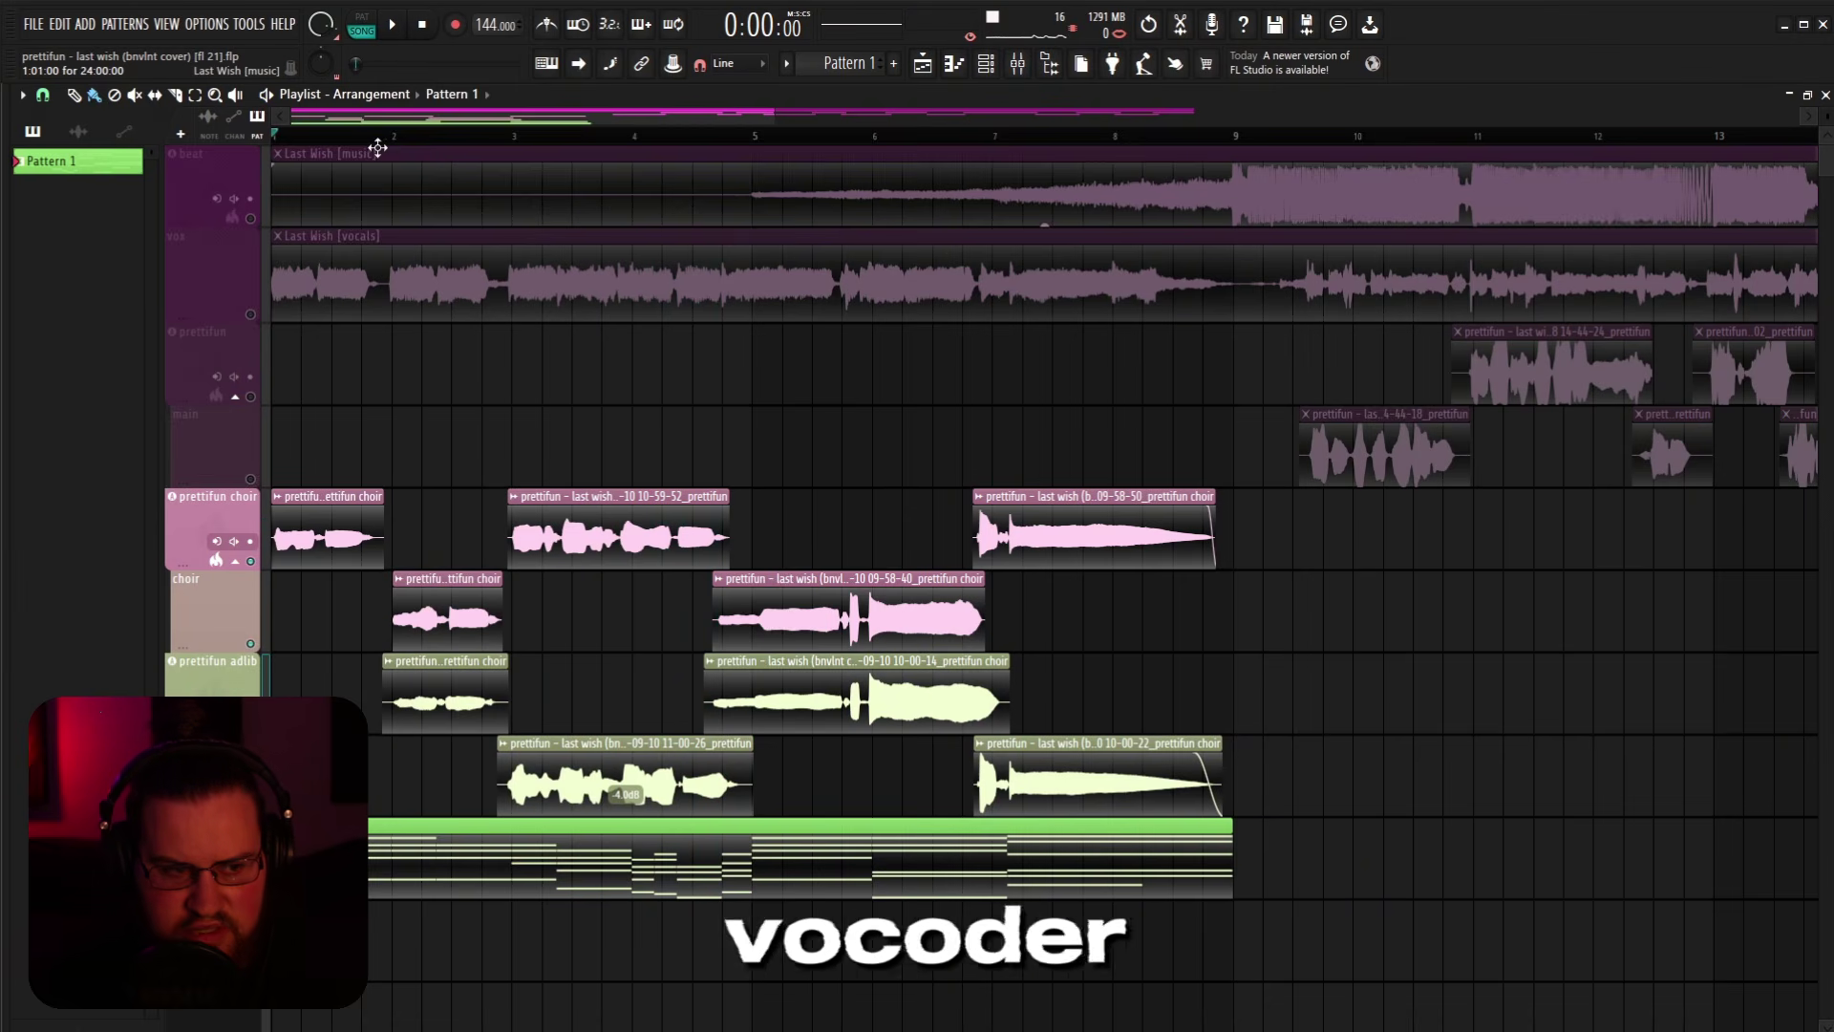
{"action": "key", "text": "space"}
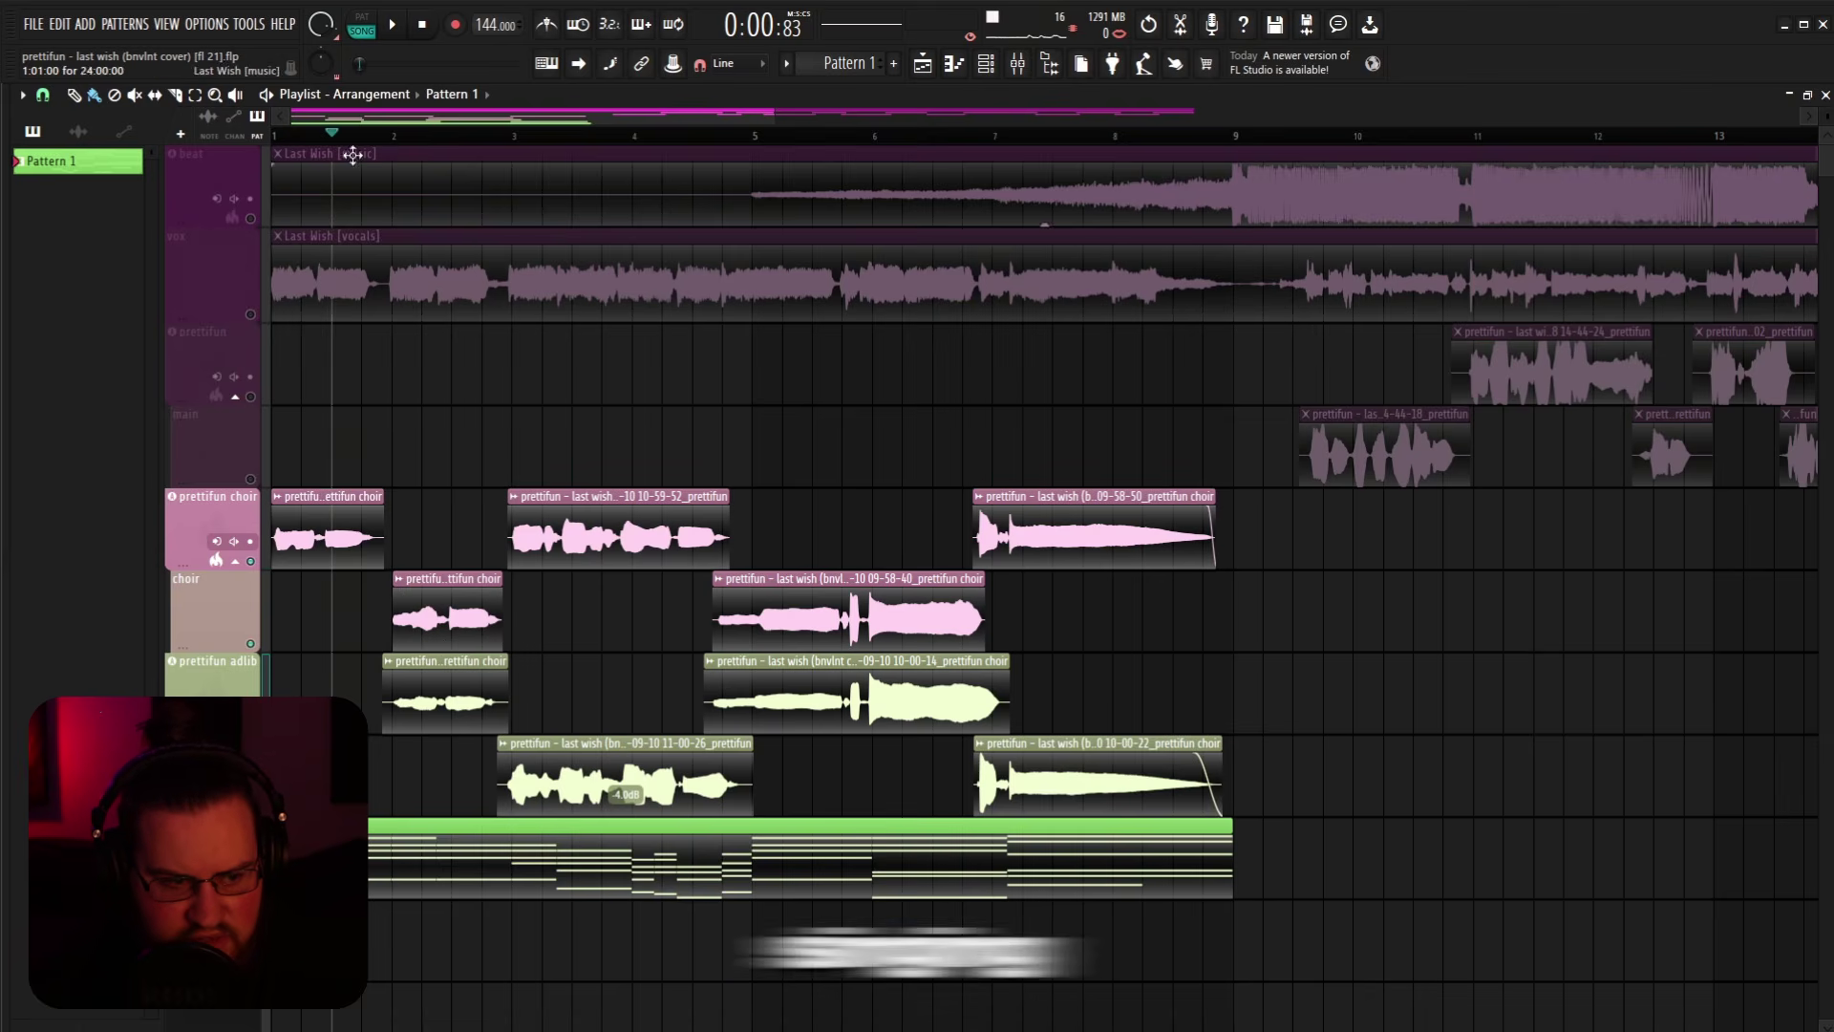
{"action": "scroll", "coordinate": [409, 662], "scroll_direction": "down", "scroll_amount": 2}
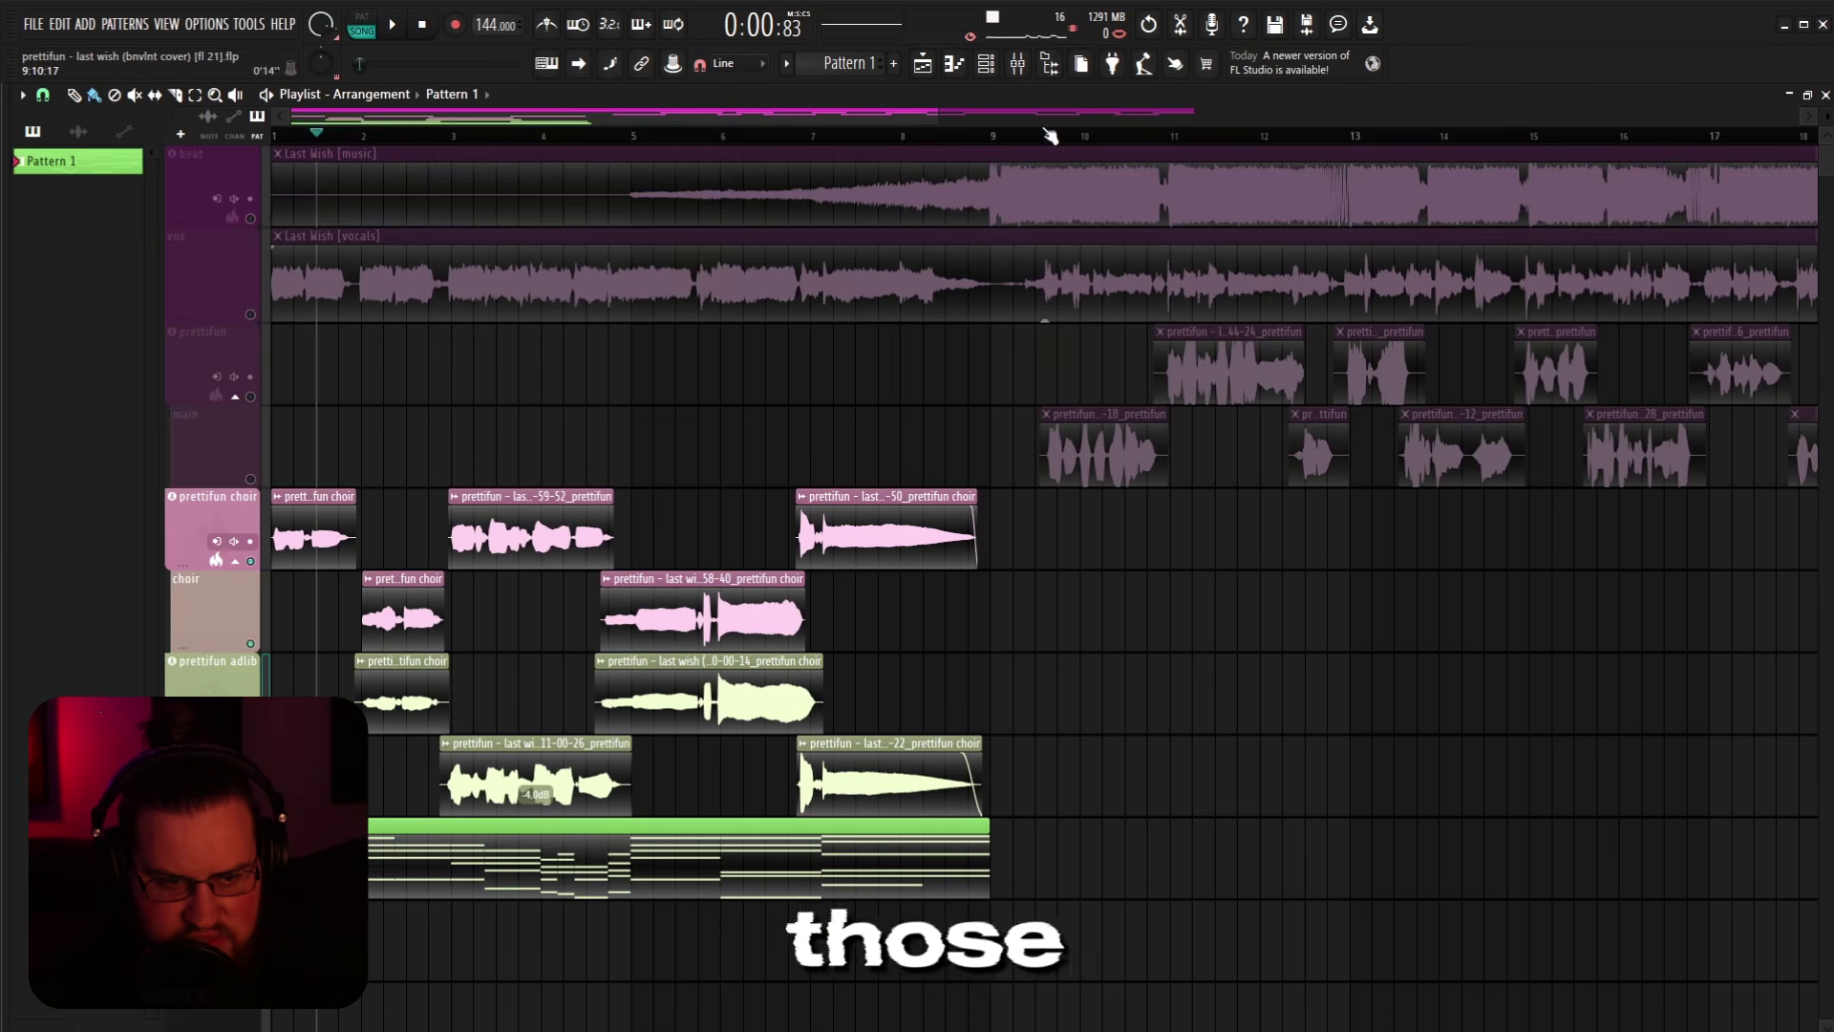
{"action": "key", "text": "F9"}
{"action": "left_click", "coordinate": [1541, 465]}
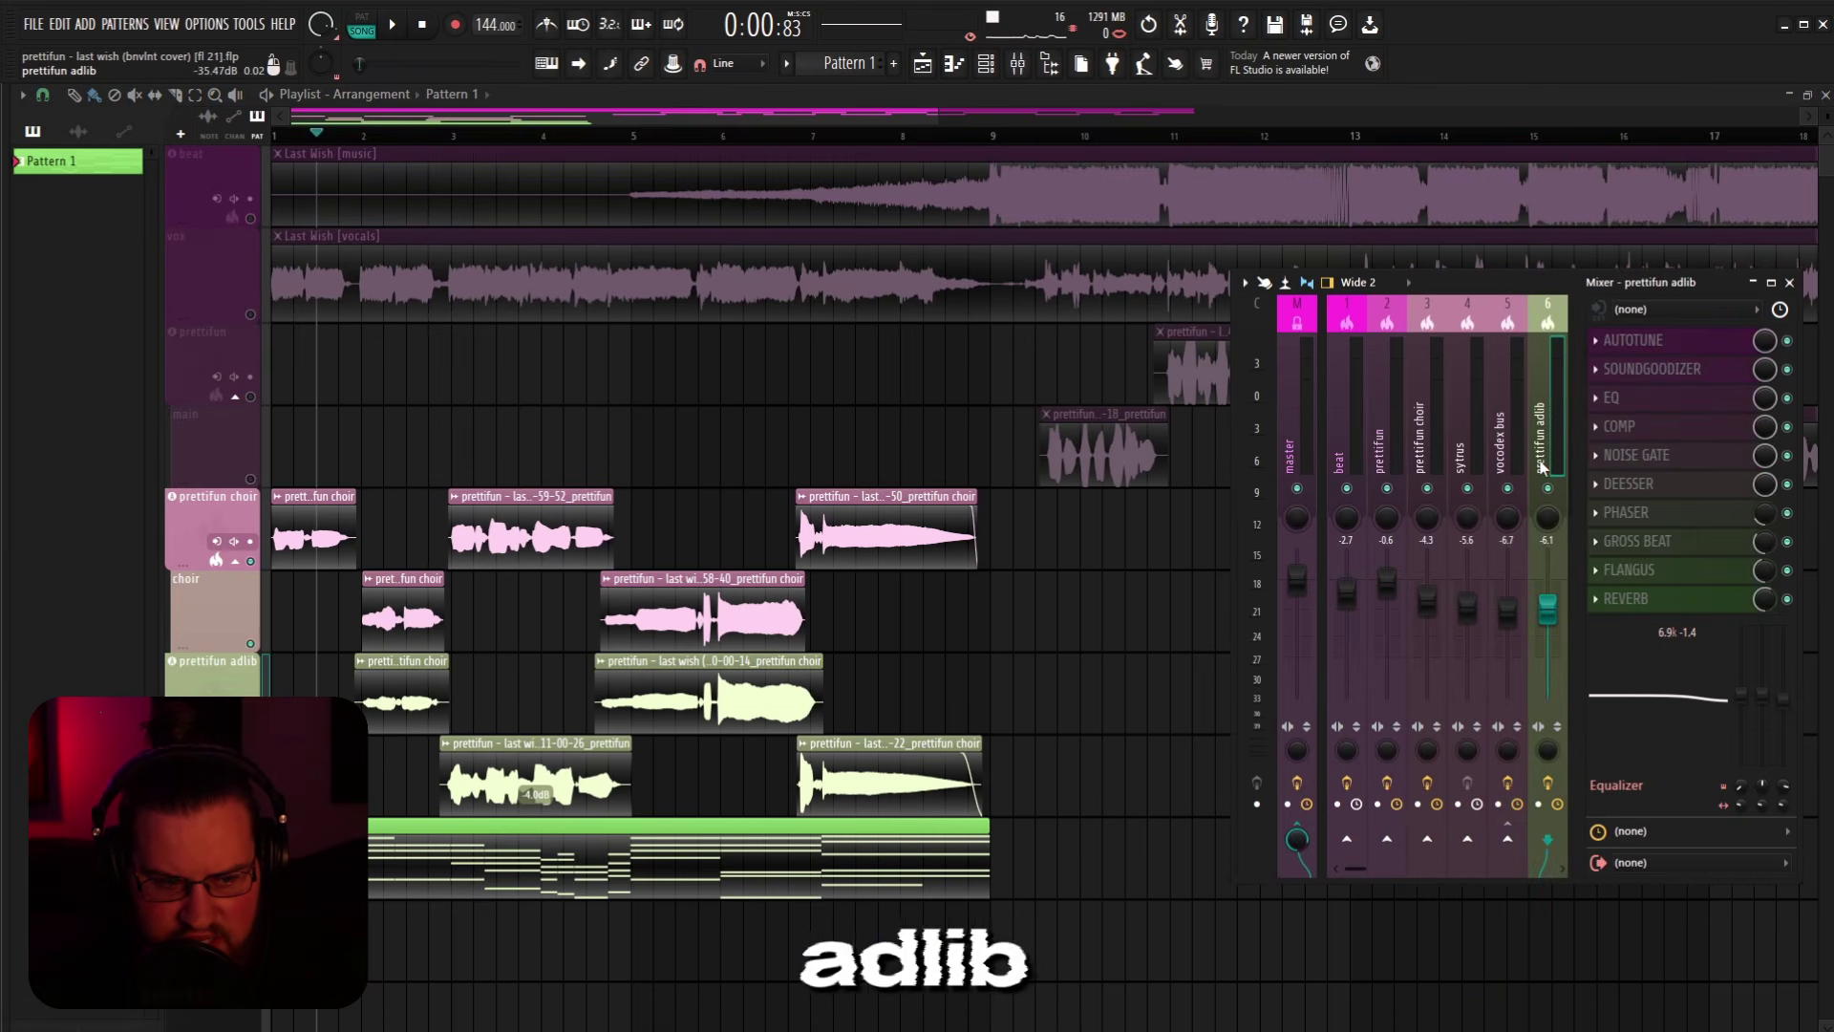
{"action": "key", "text": "F9"}
Step: Play the choir, adlibs and synth pattern together through the end of the choir section
{"action": "key", "text": "space"}
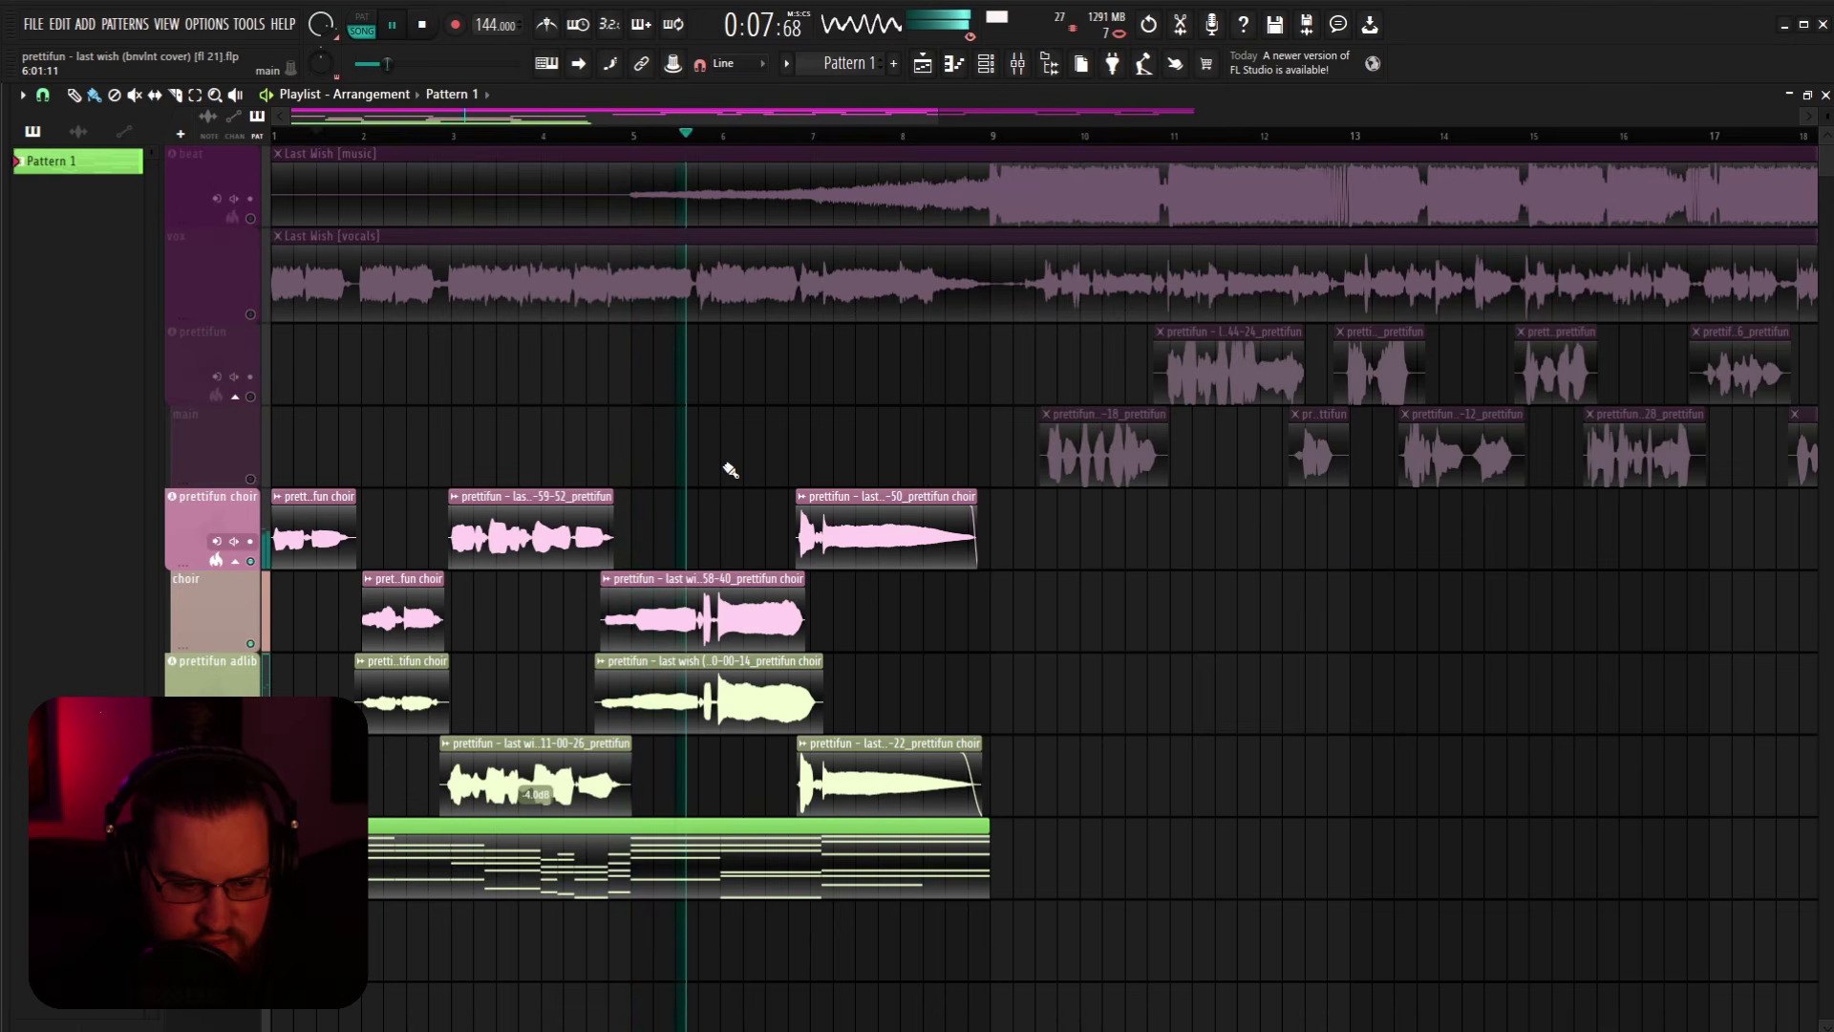
{"action": "scroll", "coordinate": [754, 487], "scroll_direction": "down", "scroll_amount": 2}
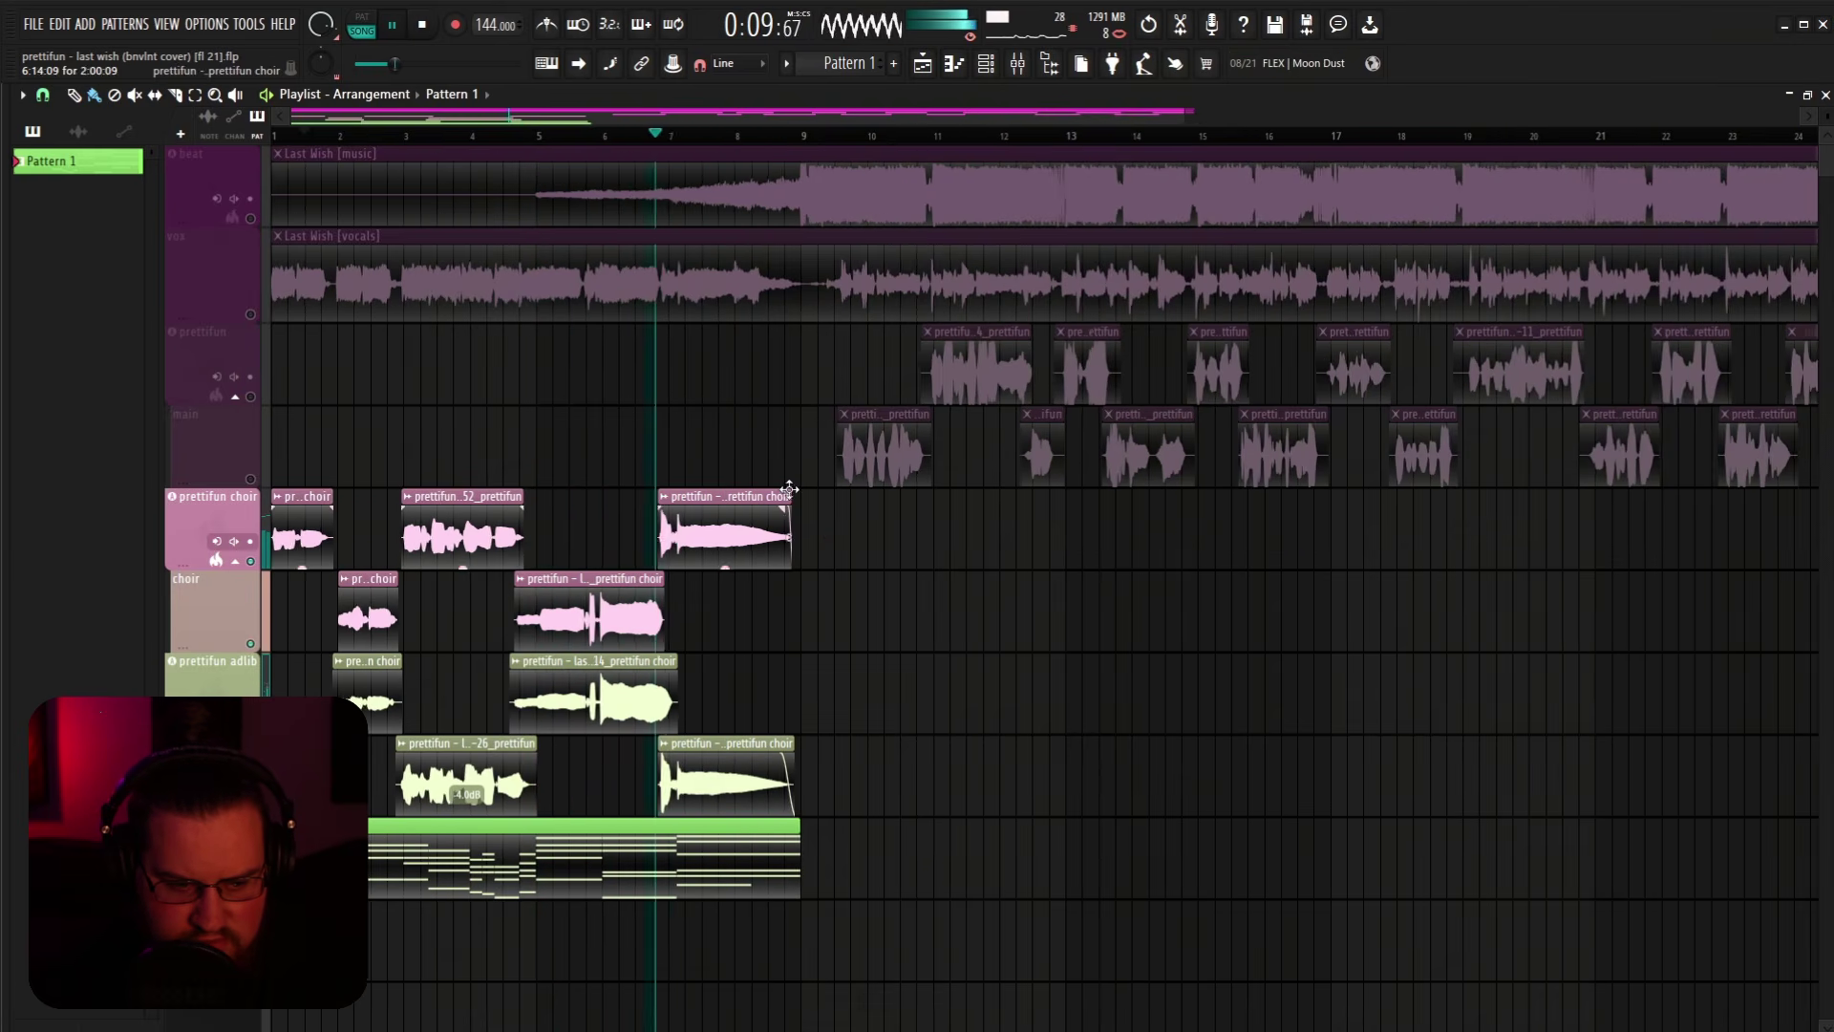
{"action": "scroll", "coordinate": [800, 500], "scroll_direction": "down", "scroll_amount": 1}
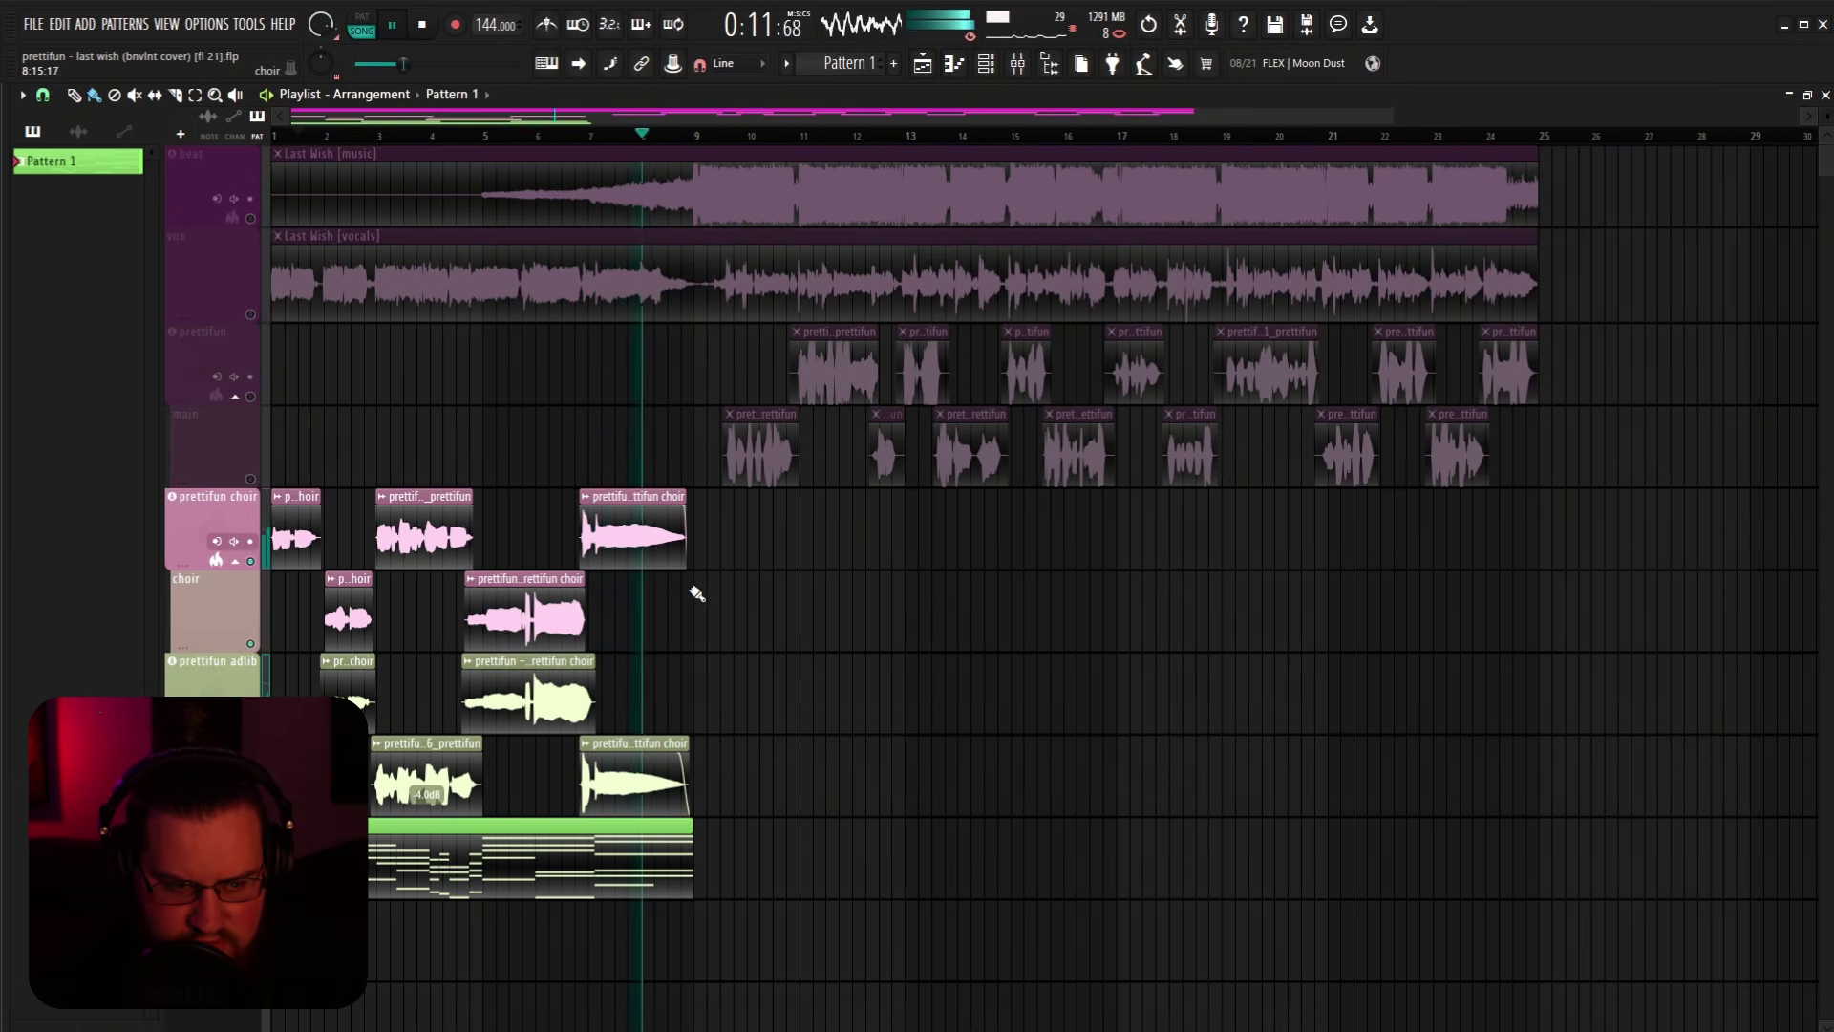
{"action": "scroll", "coordinate": [707, 599], "scroll_direction": "up", "scroll_amount": 3}
{"action": "key", "text": "space"}
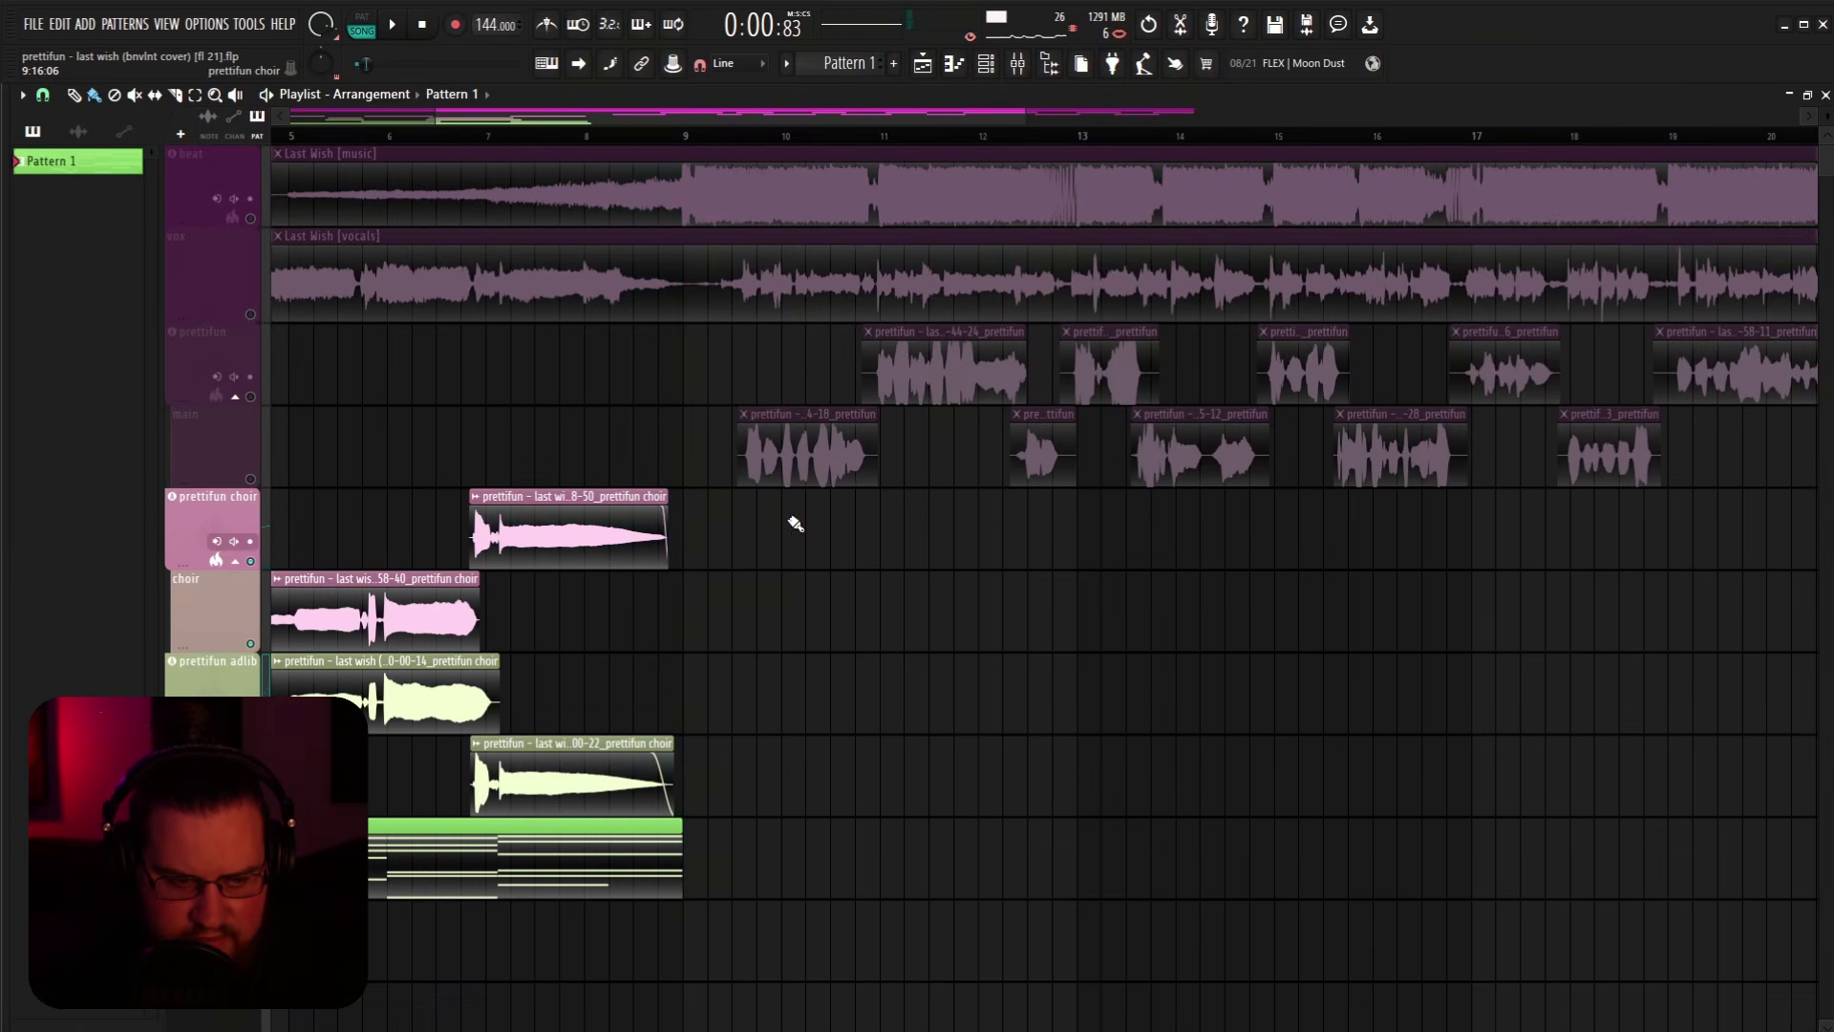
{"action": "scroll", "coordinate": [668, 410], "scroll_direction": "down", "scroll_amount": 3}
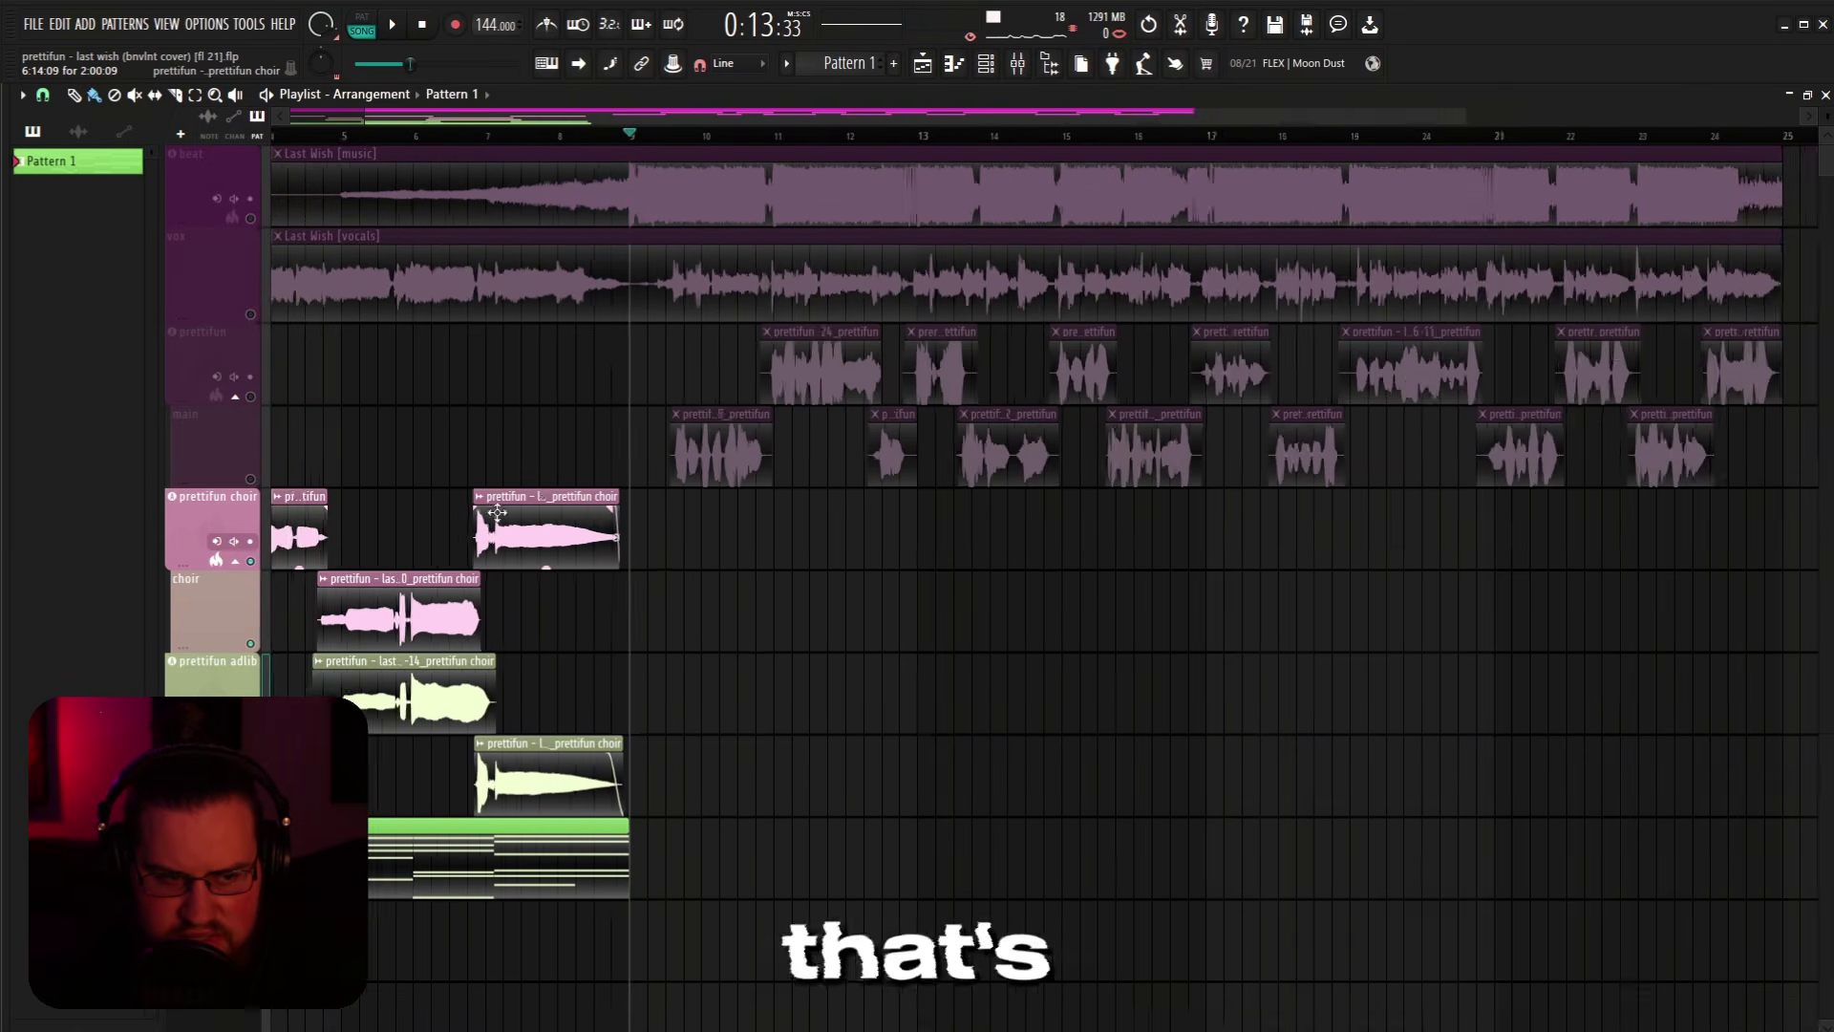
Step: Check the beat mixer track, and unmute the prettifun main vocals and the beat in the playlist
{"action": "left_click", "coordinate": [1018, 64]}
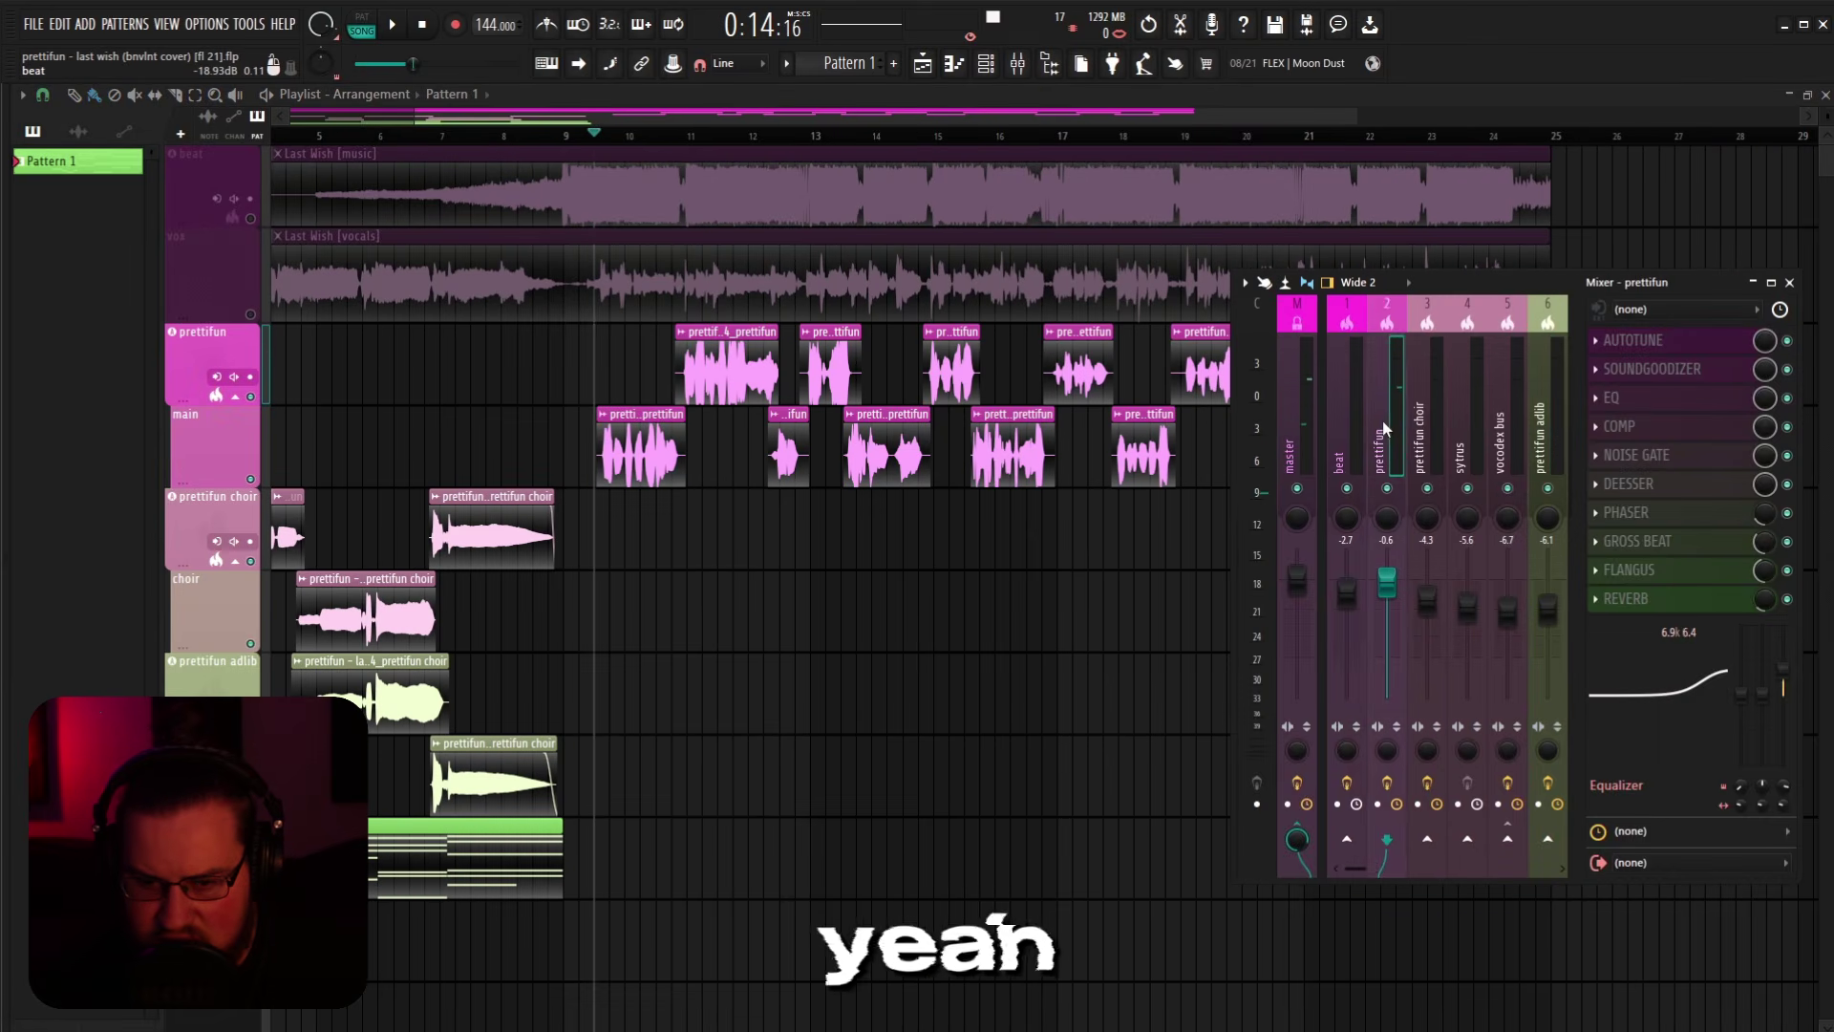
{"action": "left_click", "coordinate": [1346, 430]}
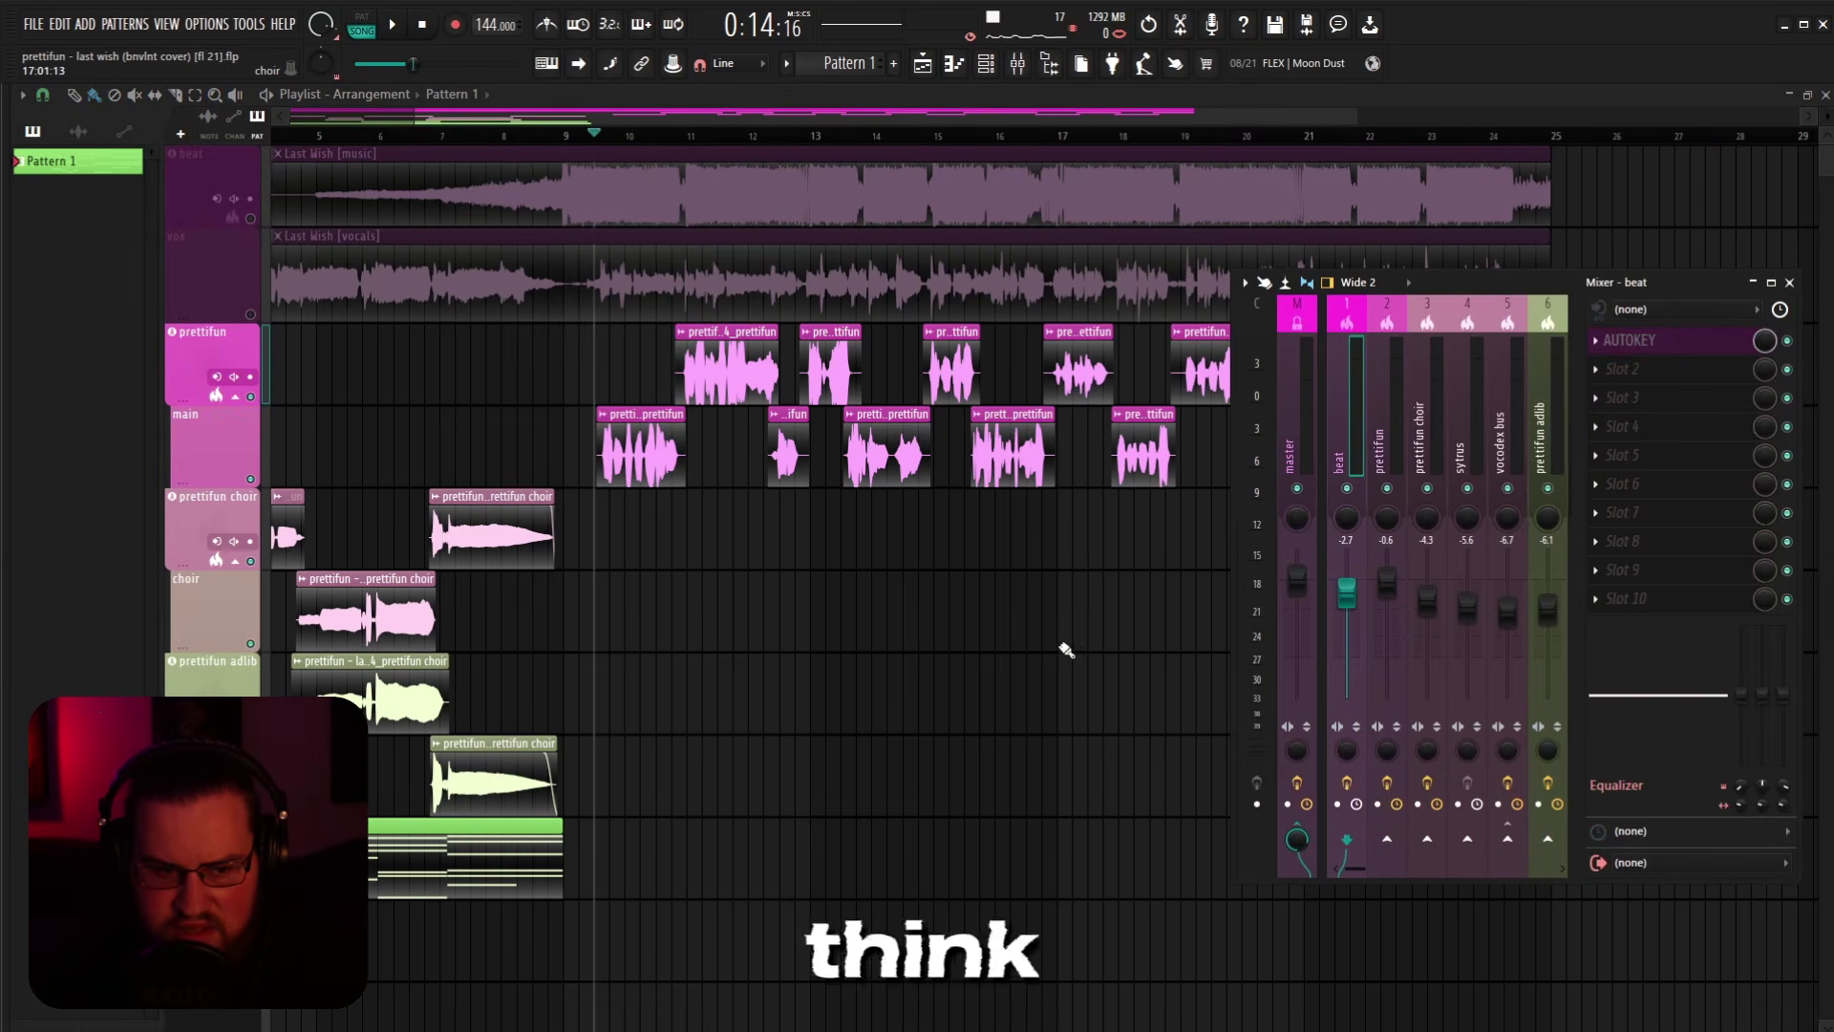
{"action": "key", "text": "F9"}
{"action": "key", "text": "space"}
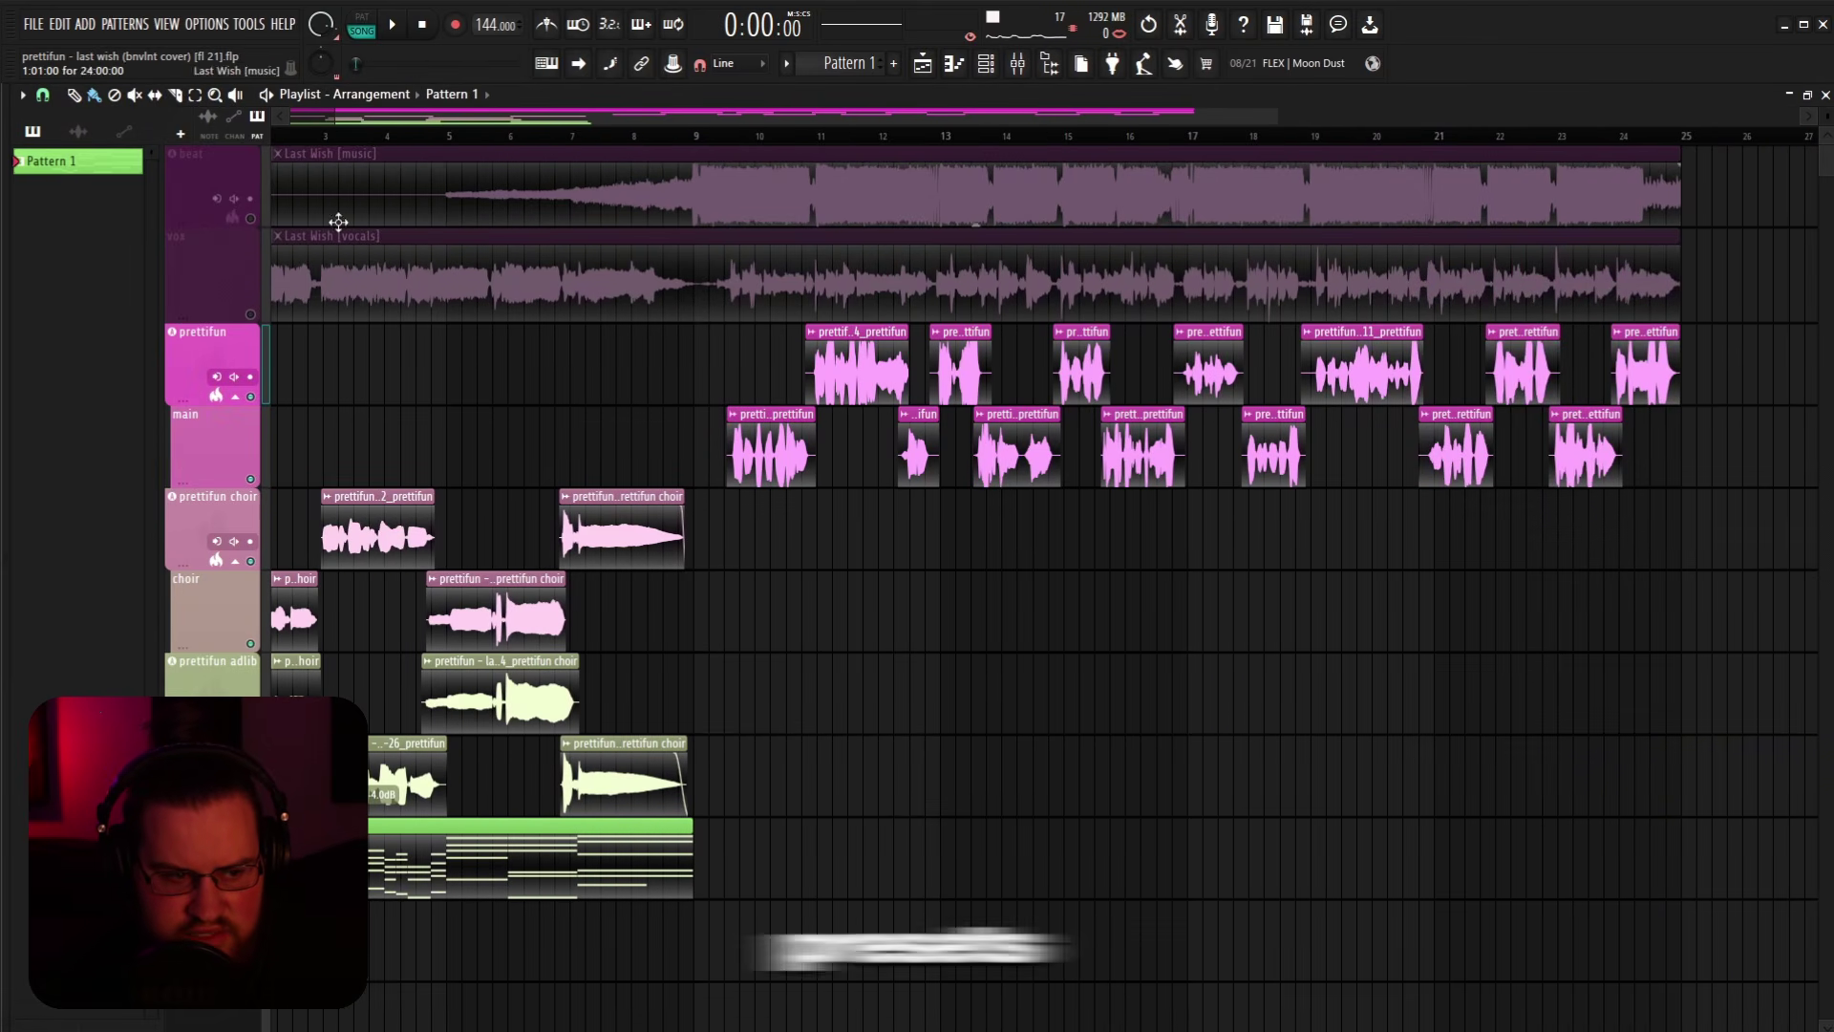
{"action": "left_click", "coordinate": [250, 219]}
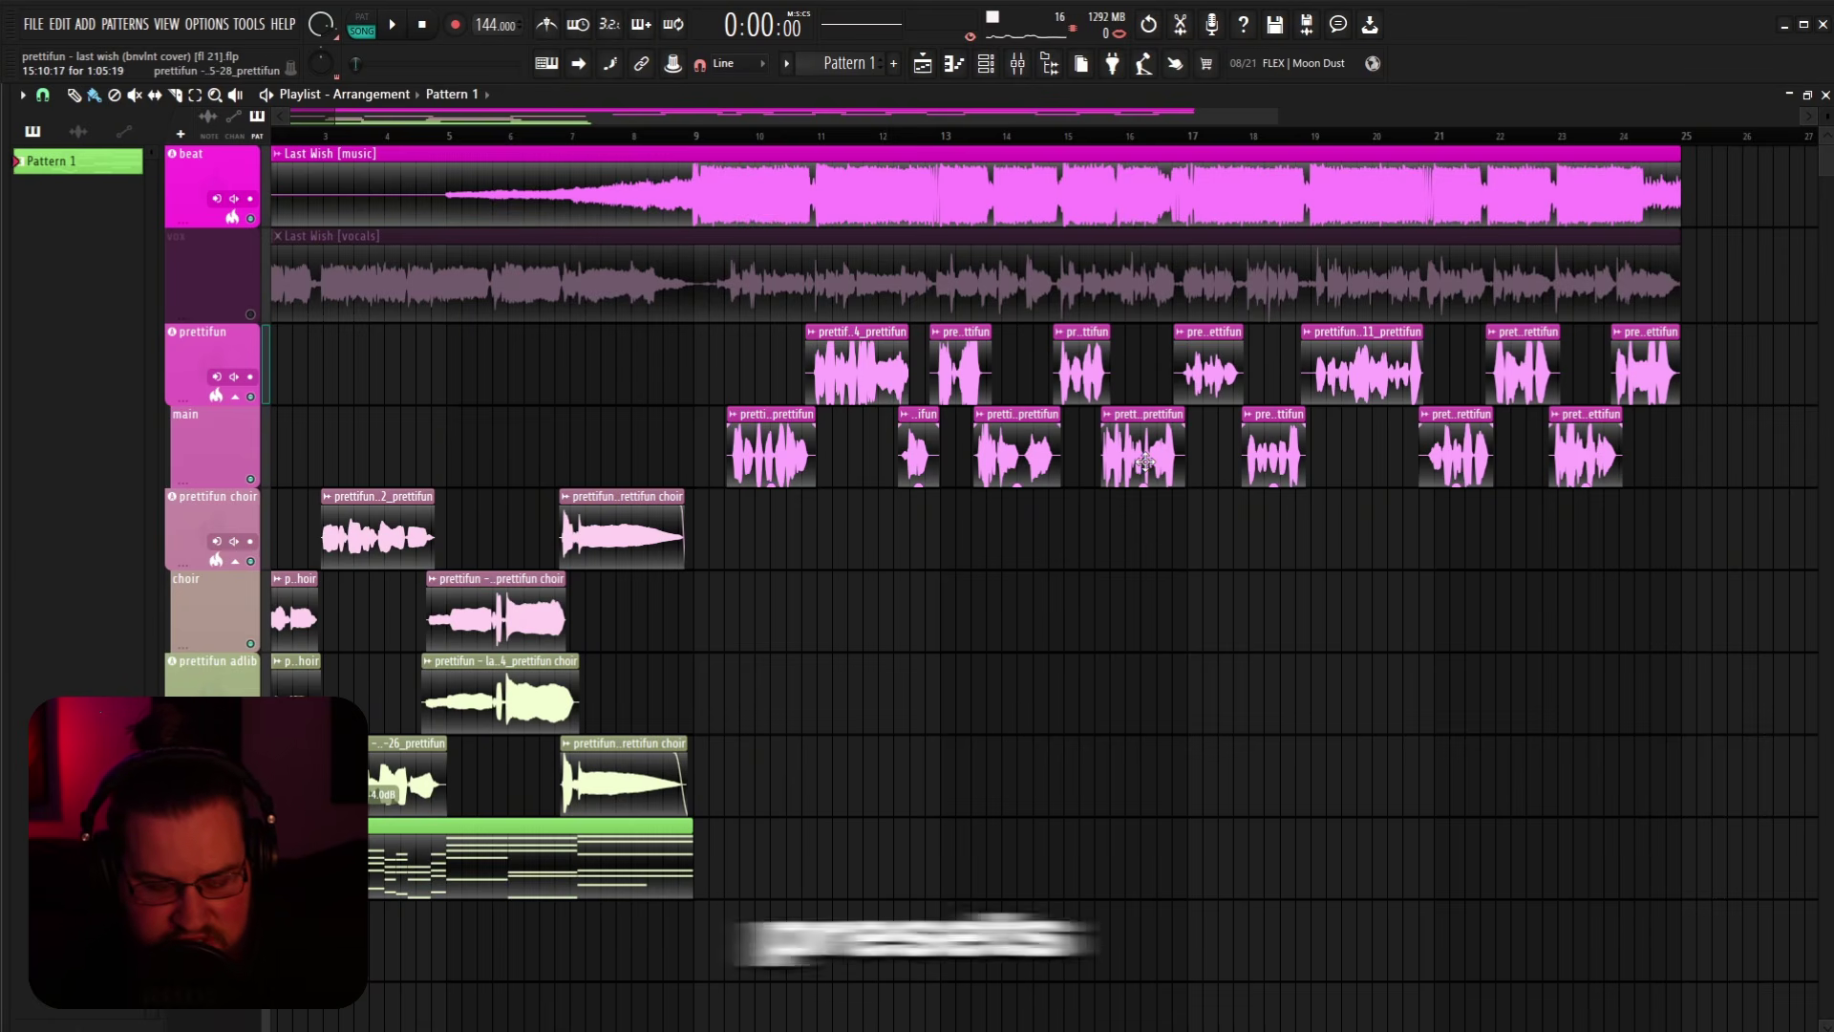
{"action": "scroll", "coordinate": [1145, 463], "scroll_direction": "down", "scroll_amount": 1}
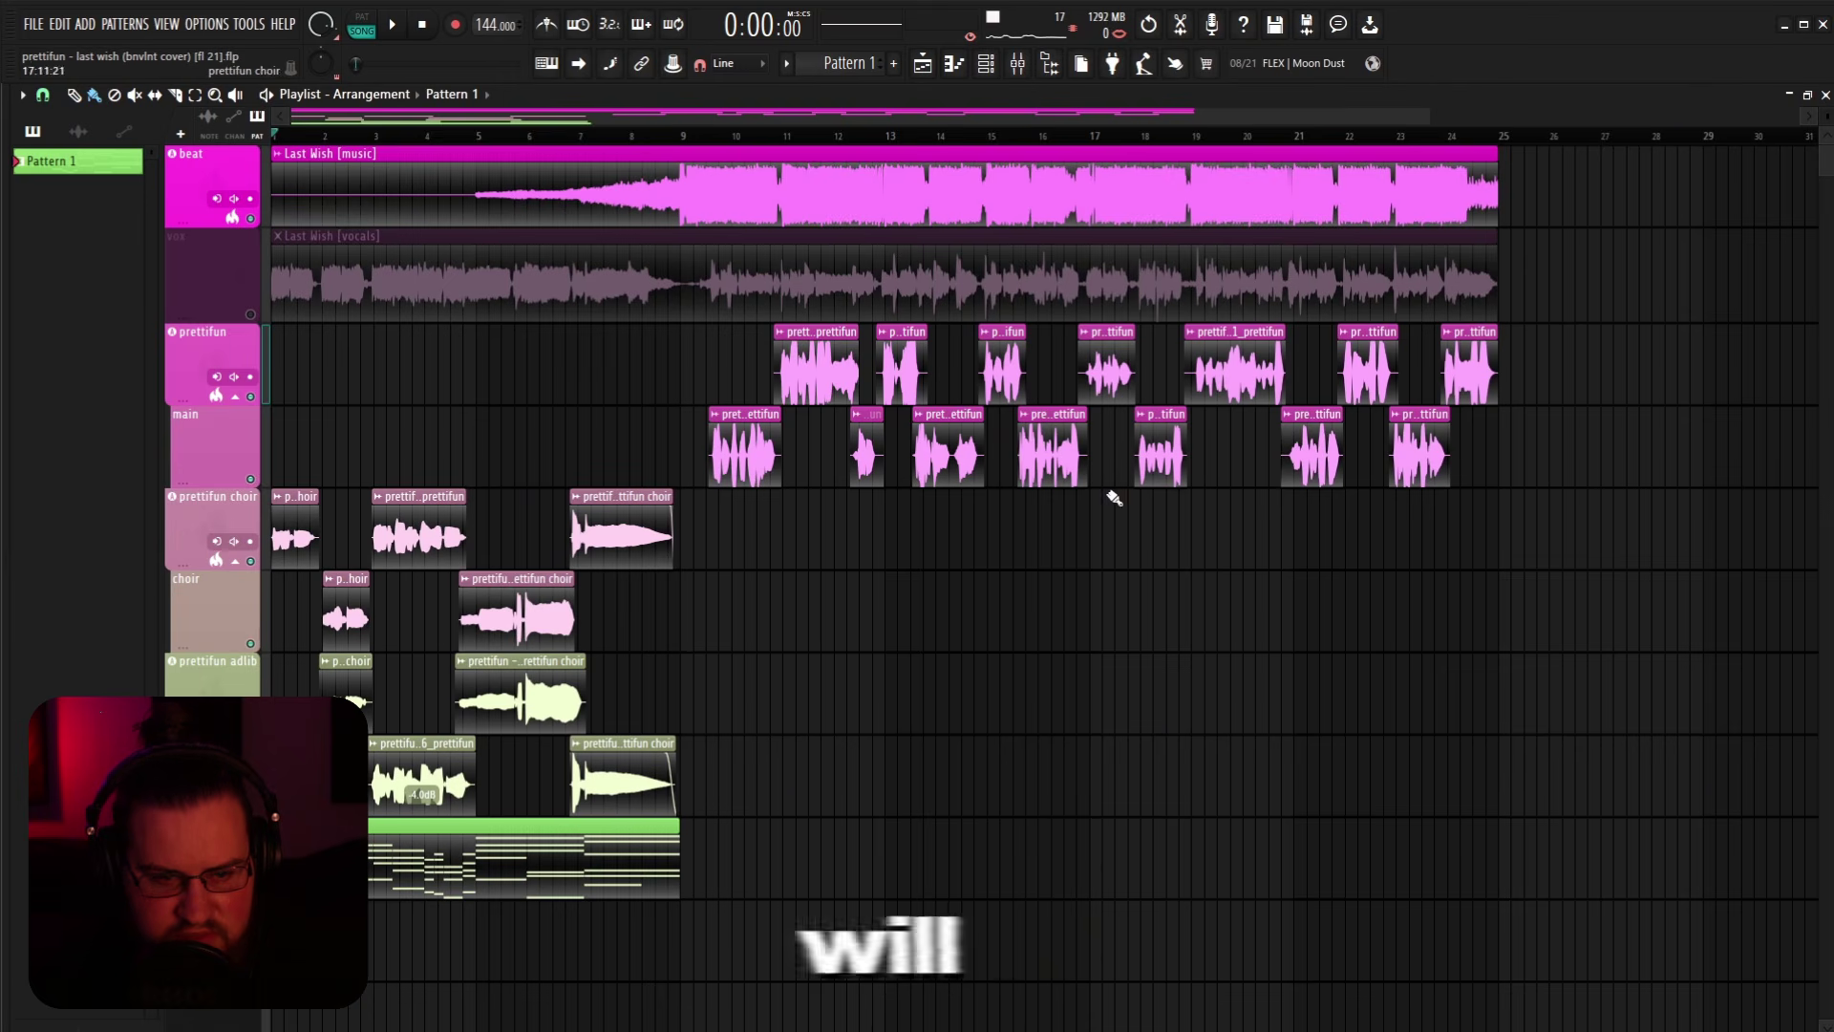
Step: Reopen the mixer and bring up the prettifun track's effects chain
{"action": "left_click", "coordinate": [1028, 74]}
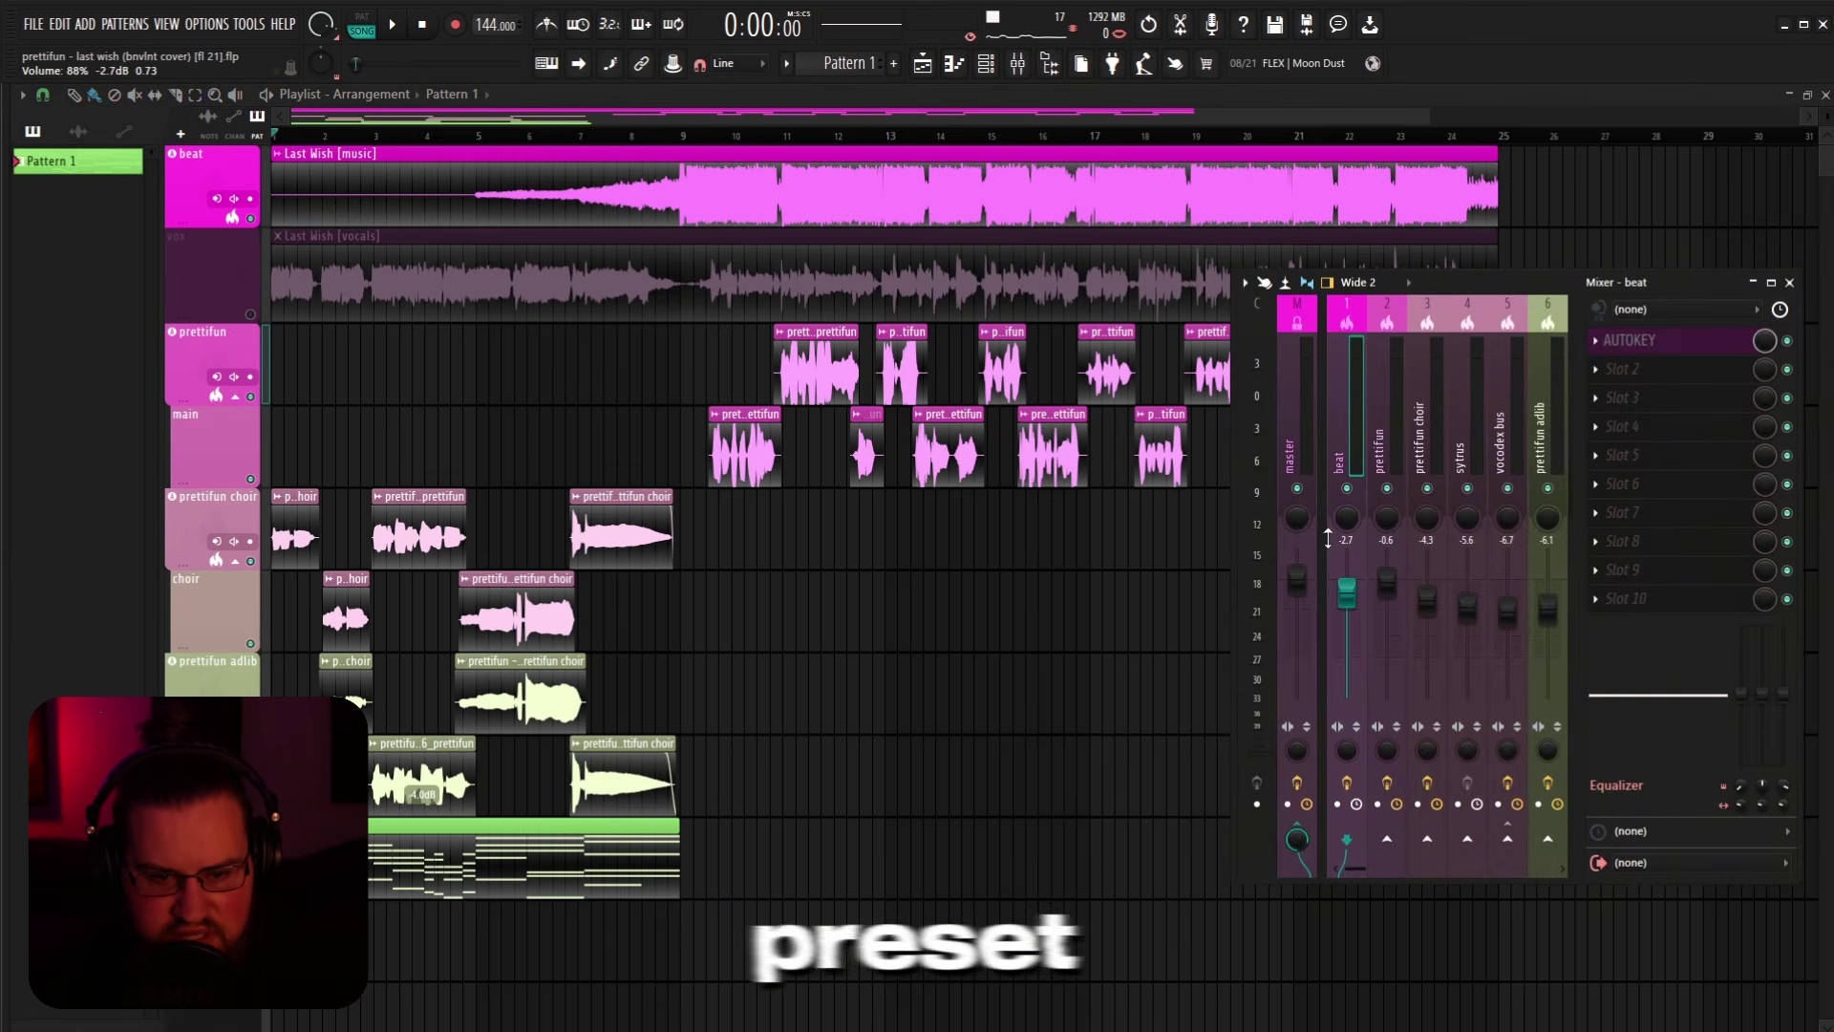
{"action": "left_click", "coordinate": [1294, 428]}
{"action": "left_click", "coordinate": [1395, 445]}
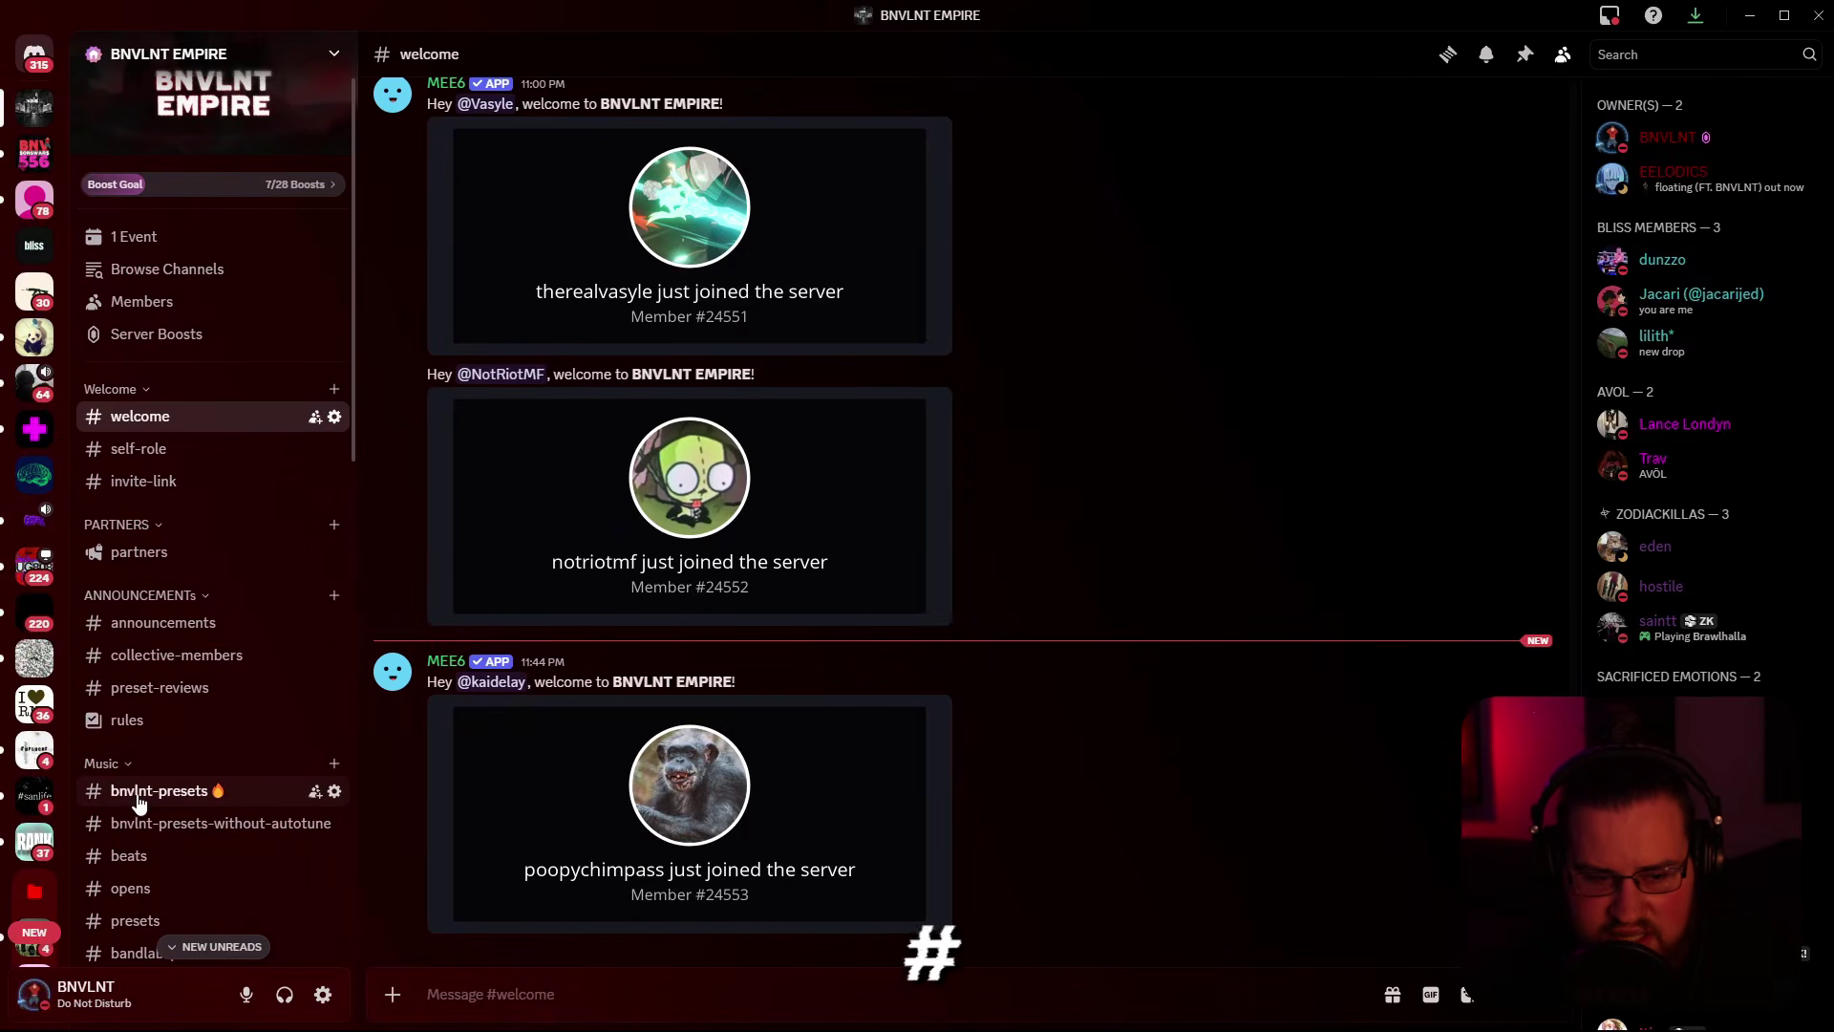
Step: Switch to Discord and browse the bnvlnt-presets channel from the prettifun last wish presets back through older preset posts
{"action": "left_click", "coordinate": [218, 793]}
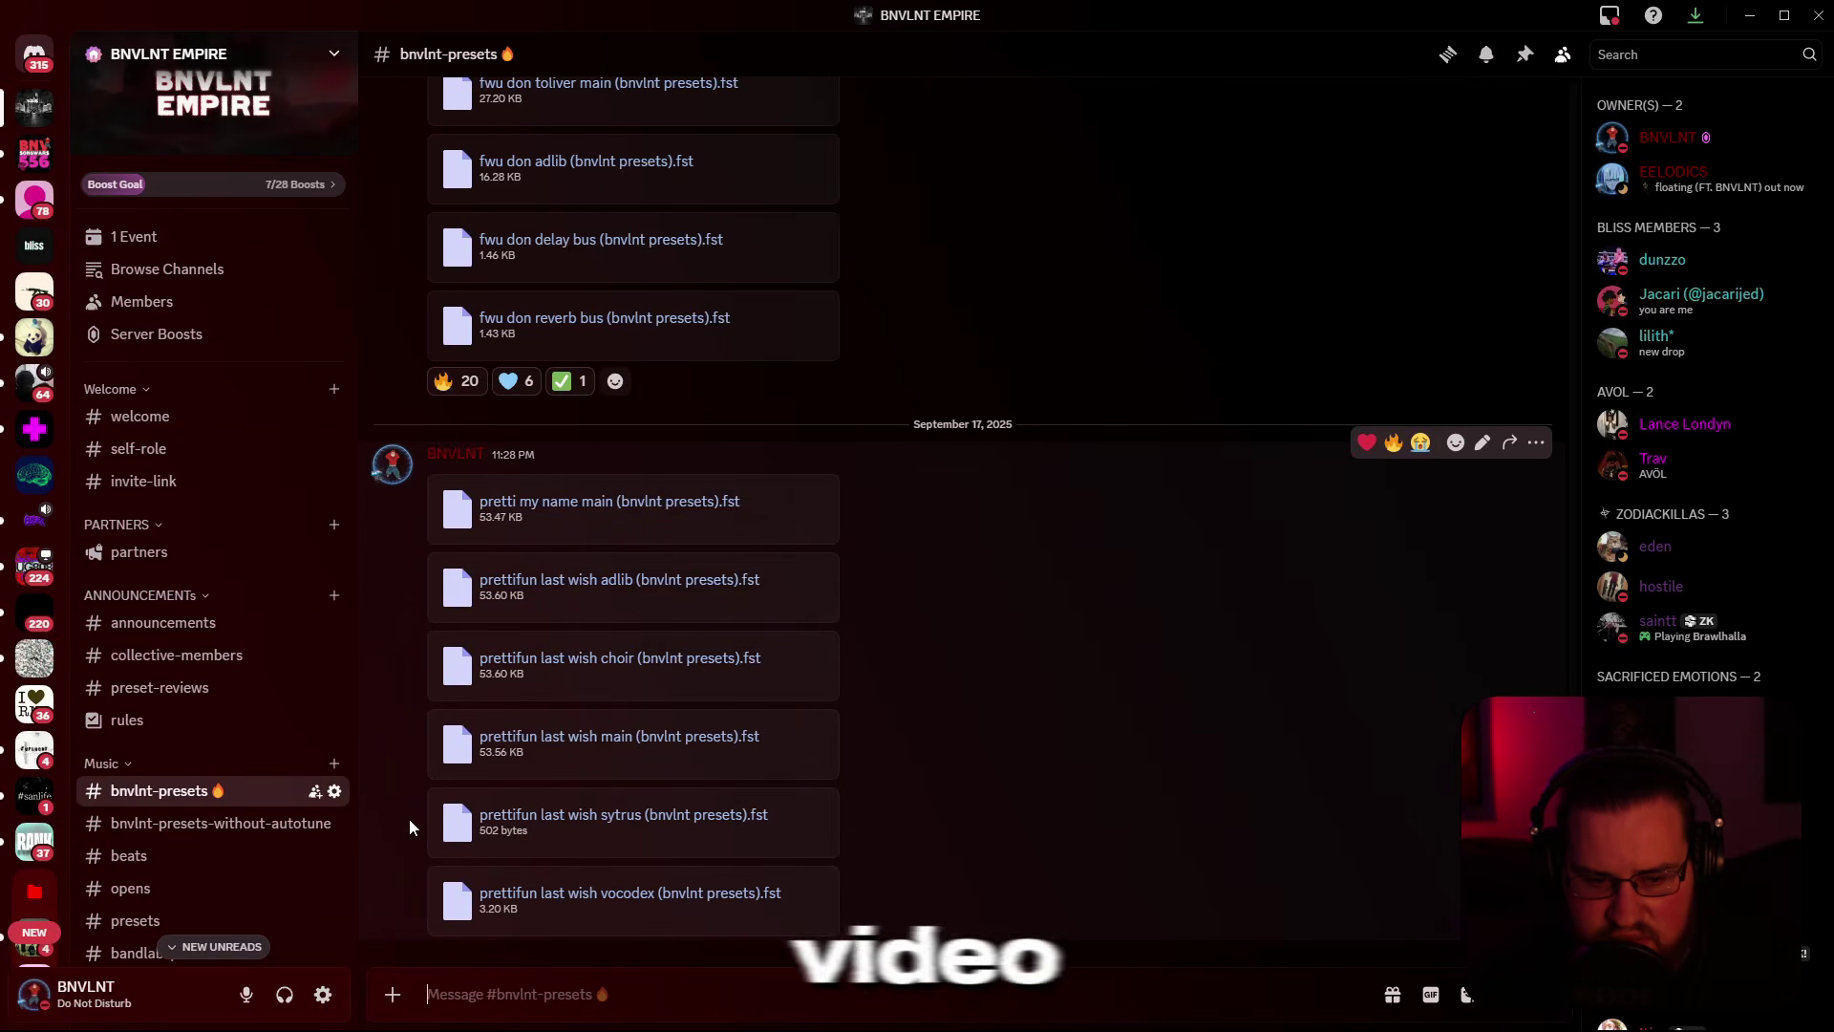
{"action": "scroll", "coordinate": [1054, 776], "scroll_direction": "up", "scroll_amount": 10}
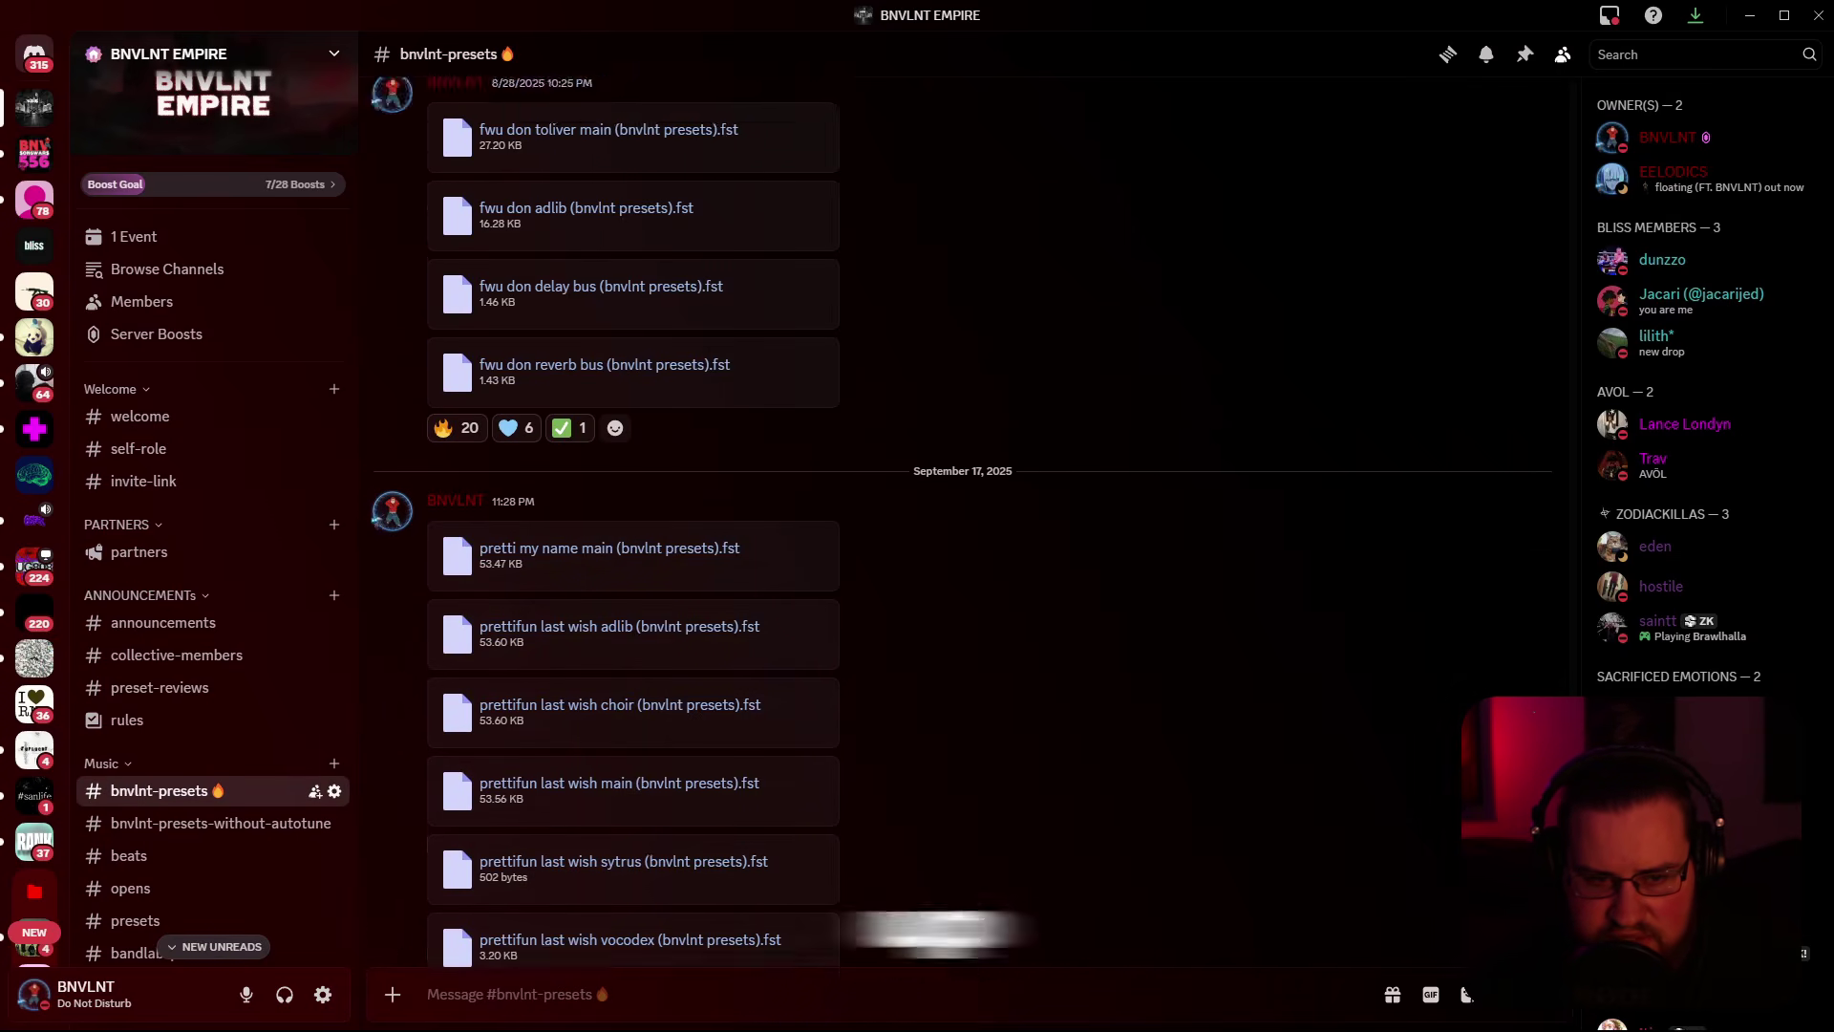
{"action": "scroll", "coordinate": [1533, 610], "scroll_direction": "up", "scroll_amount": 15}
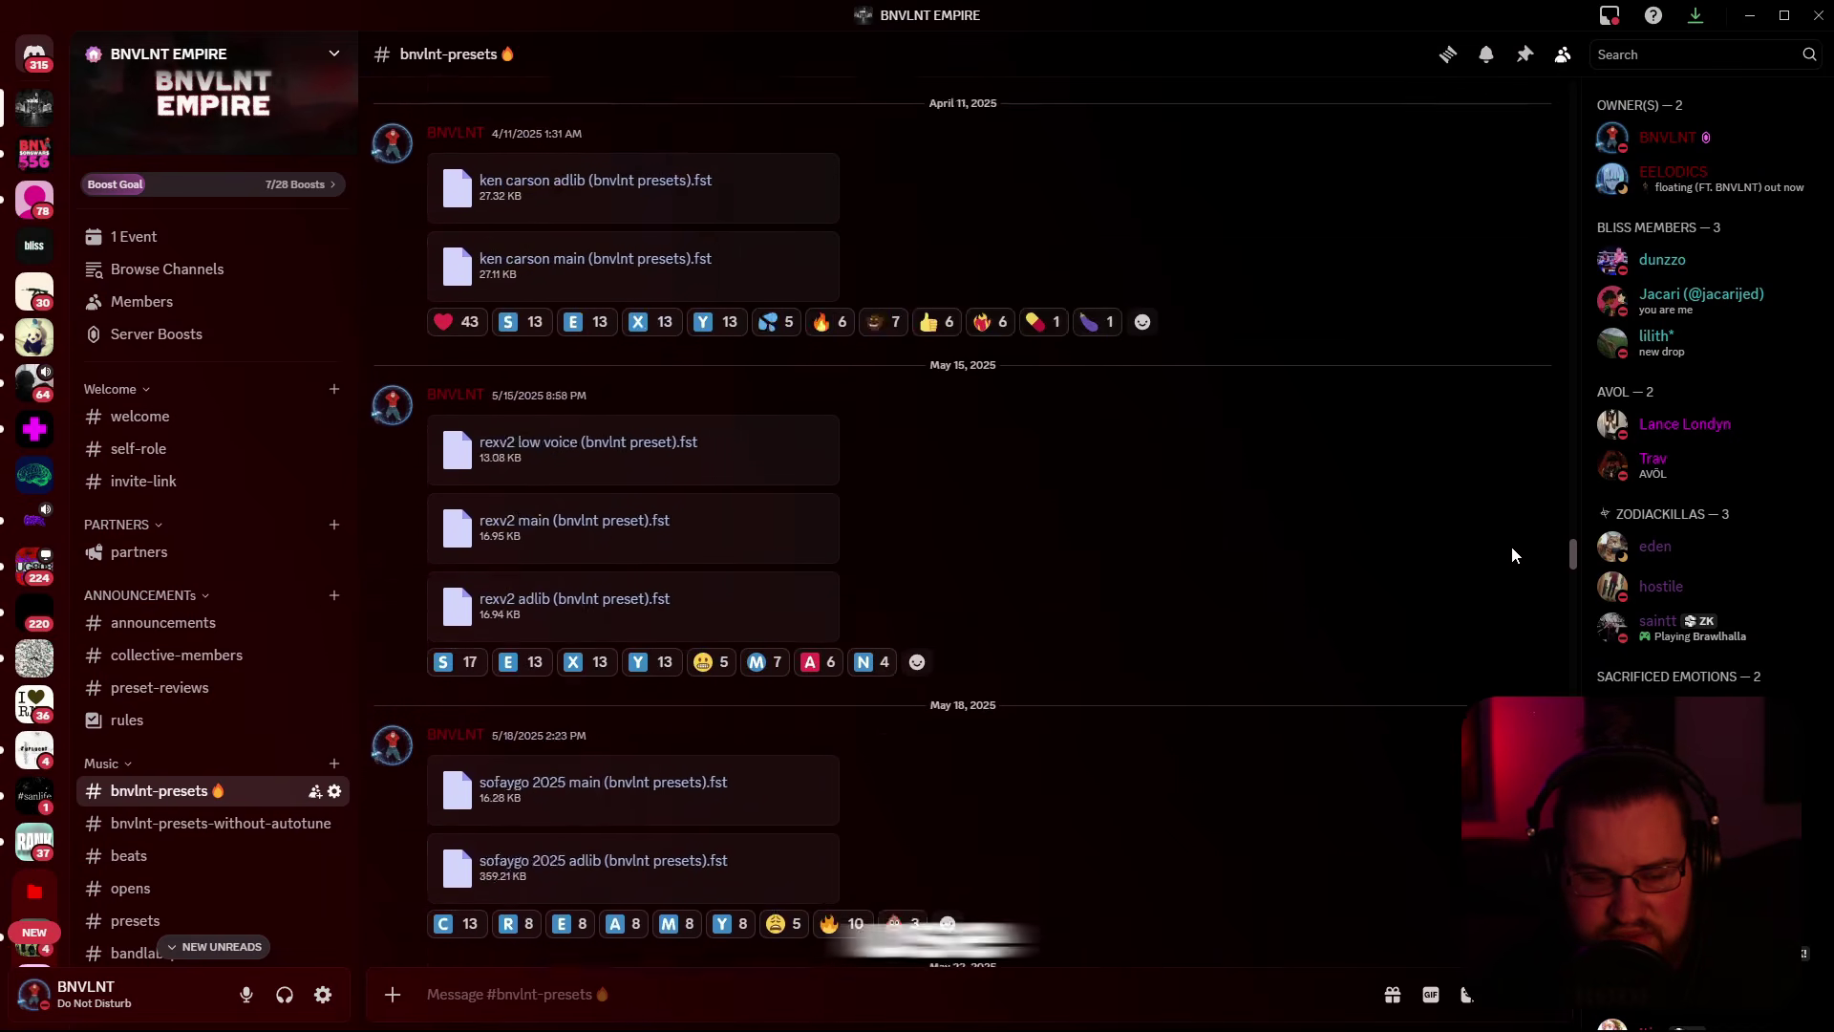
{"action": "scroll", "coordinate": [1498, 467], "scroll_direction": "up", "scroll_amount": 20}
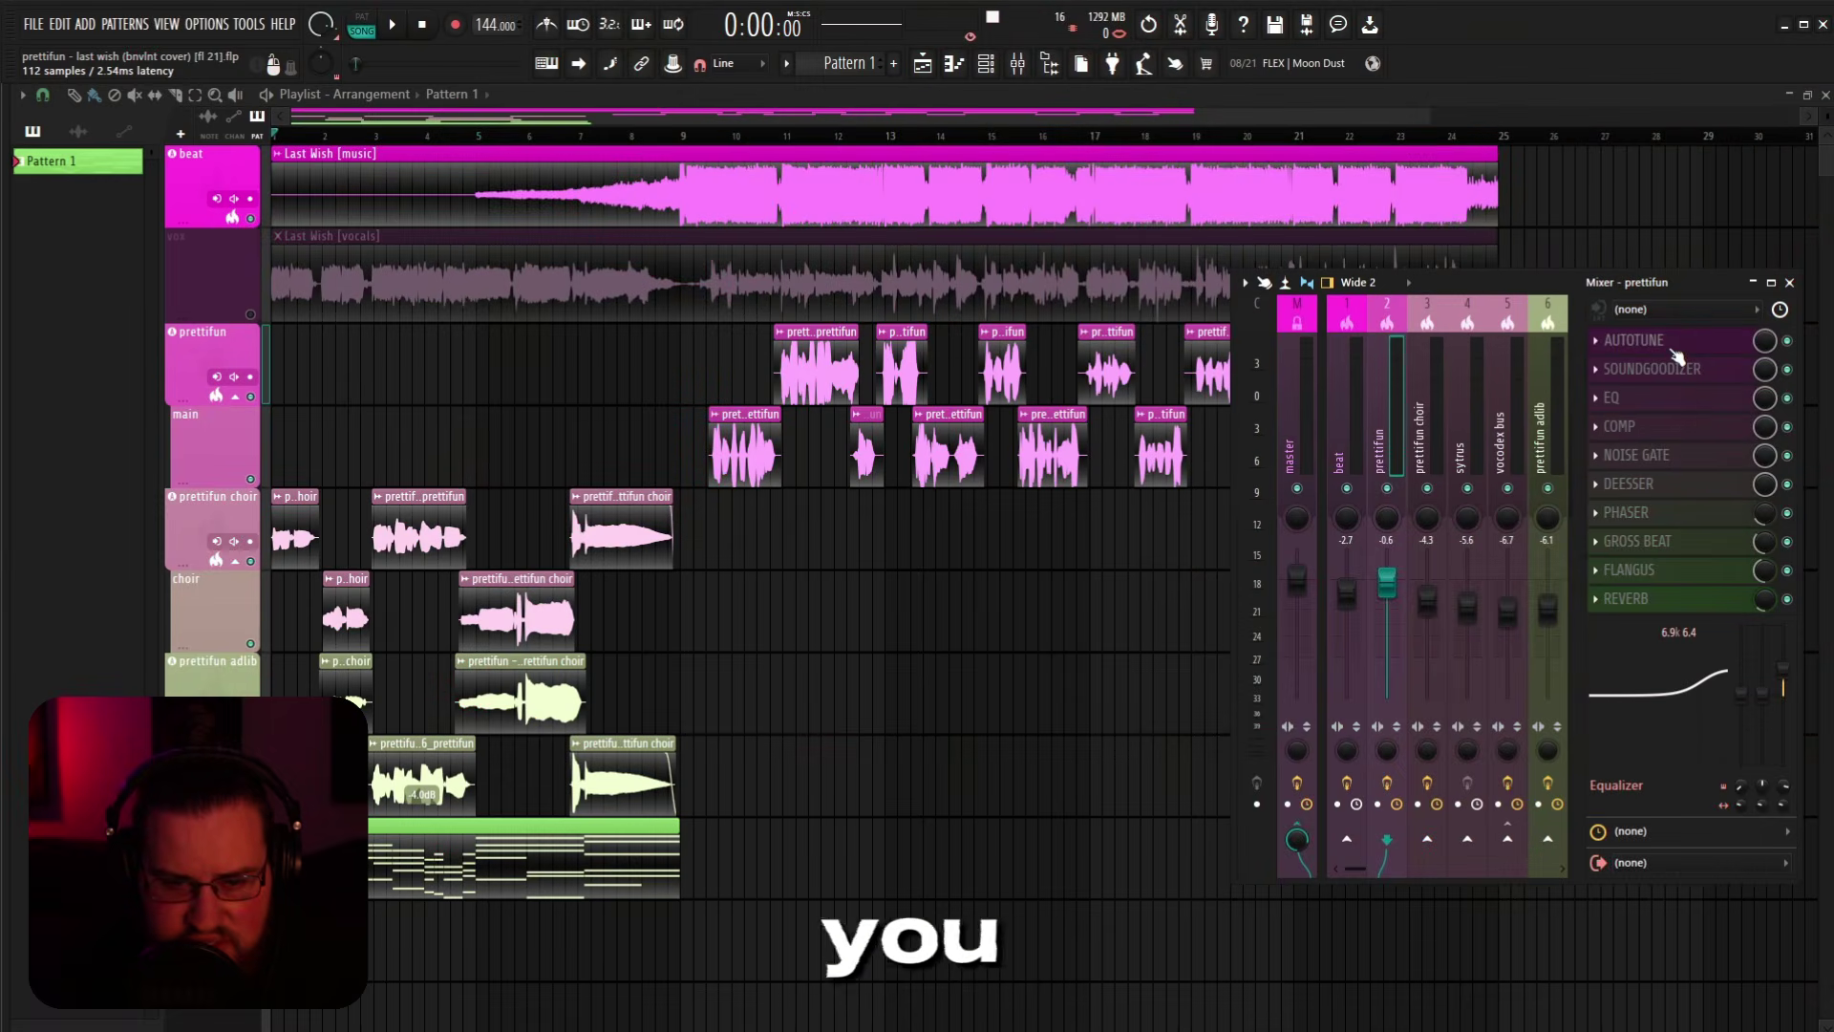
Step: Inspect the Auto-Tune Pro settings on the prettifun, prettifun choir and prettifun adlib mixer tracks in FL Studio
{"action": "left_click", "coordinate": [1674, 349]}
{"action": "left_click_drag", "start_coordinate": [1116, 126], "coordinate": [867, 159]}
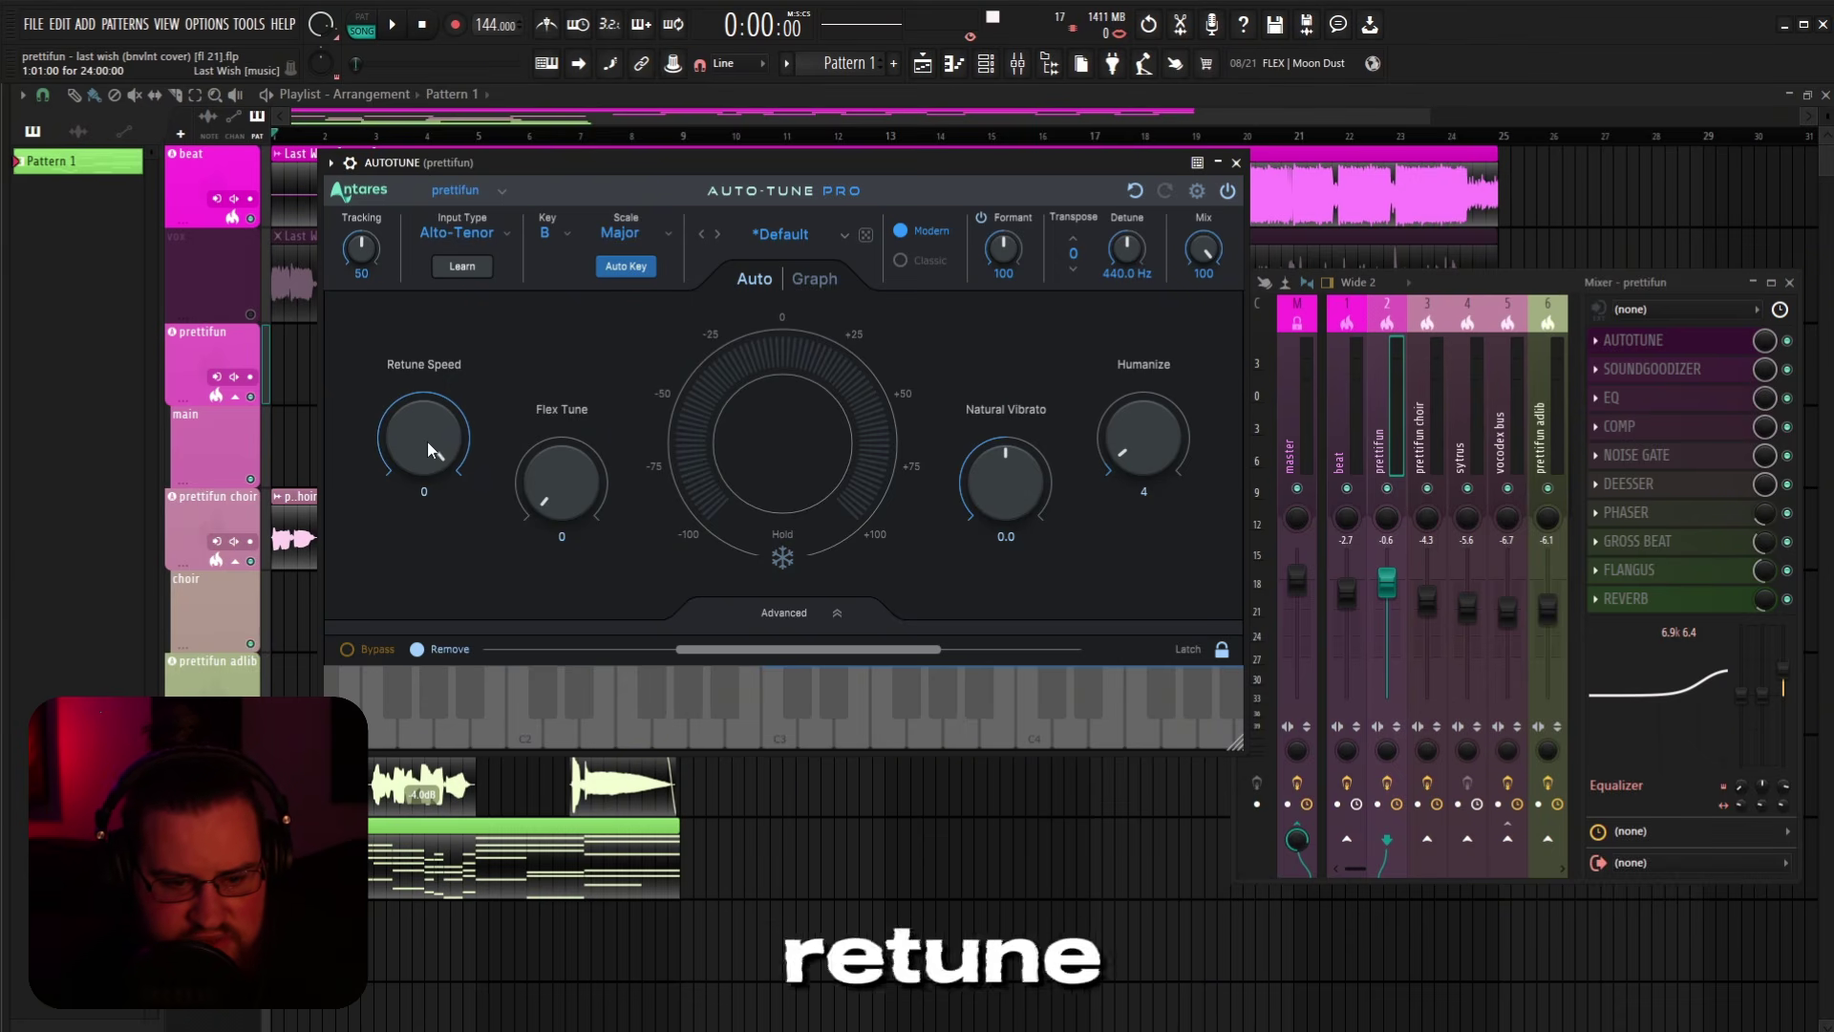
{"action": "left_click", "coordinate": [1236, 162]}
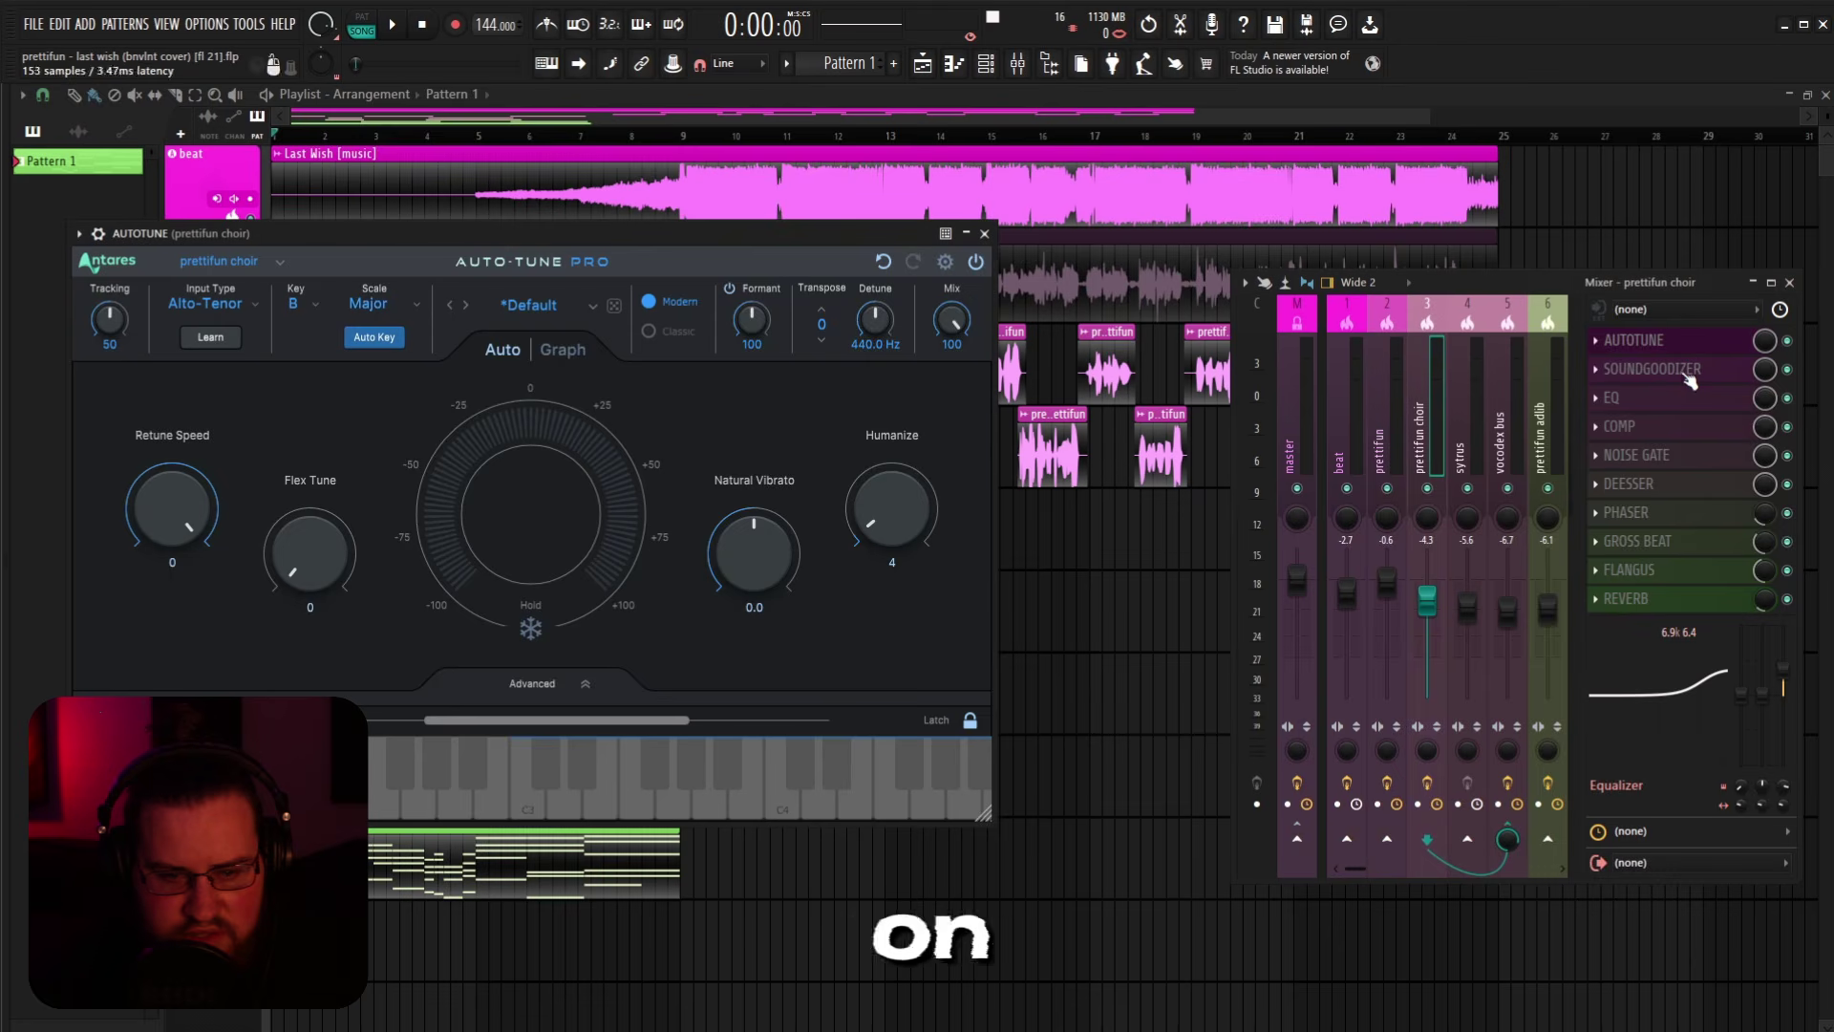
{"action": "left_click", "coordinate": [984, 233]}
{"action": "left_click", "coordinate": [1547, 420]}
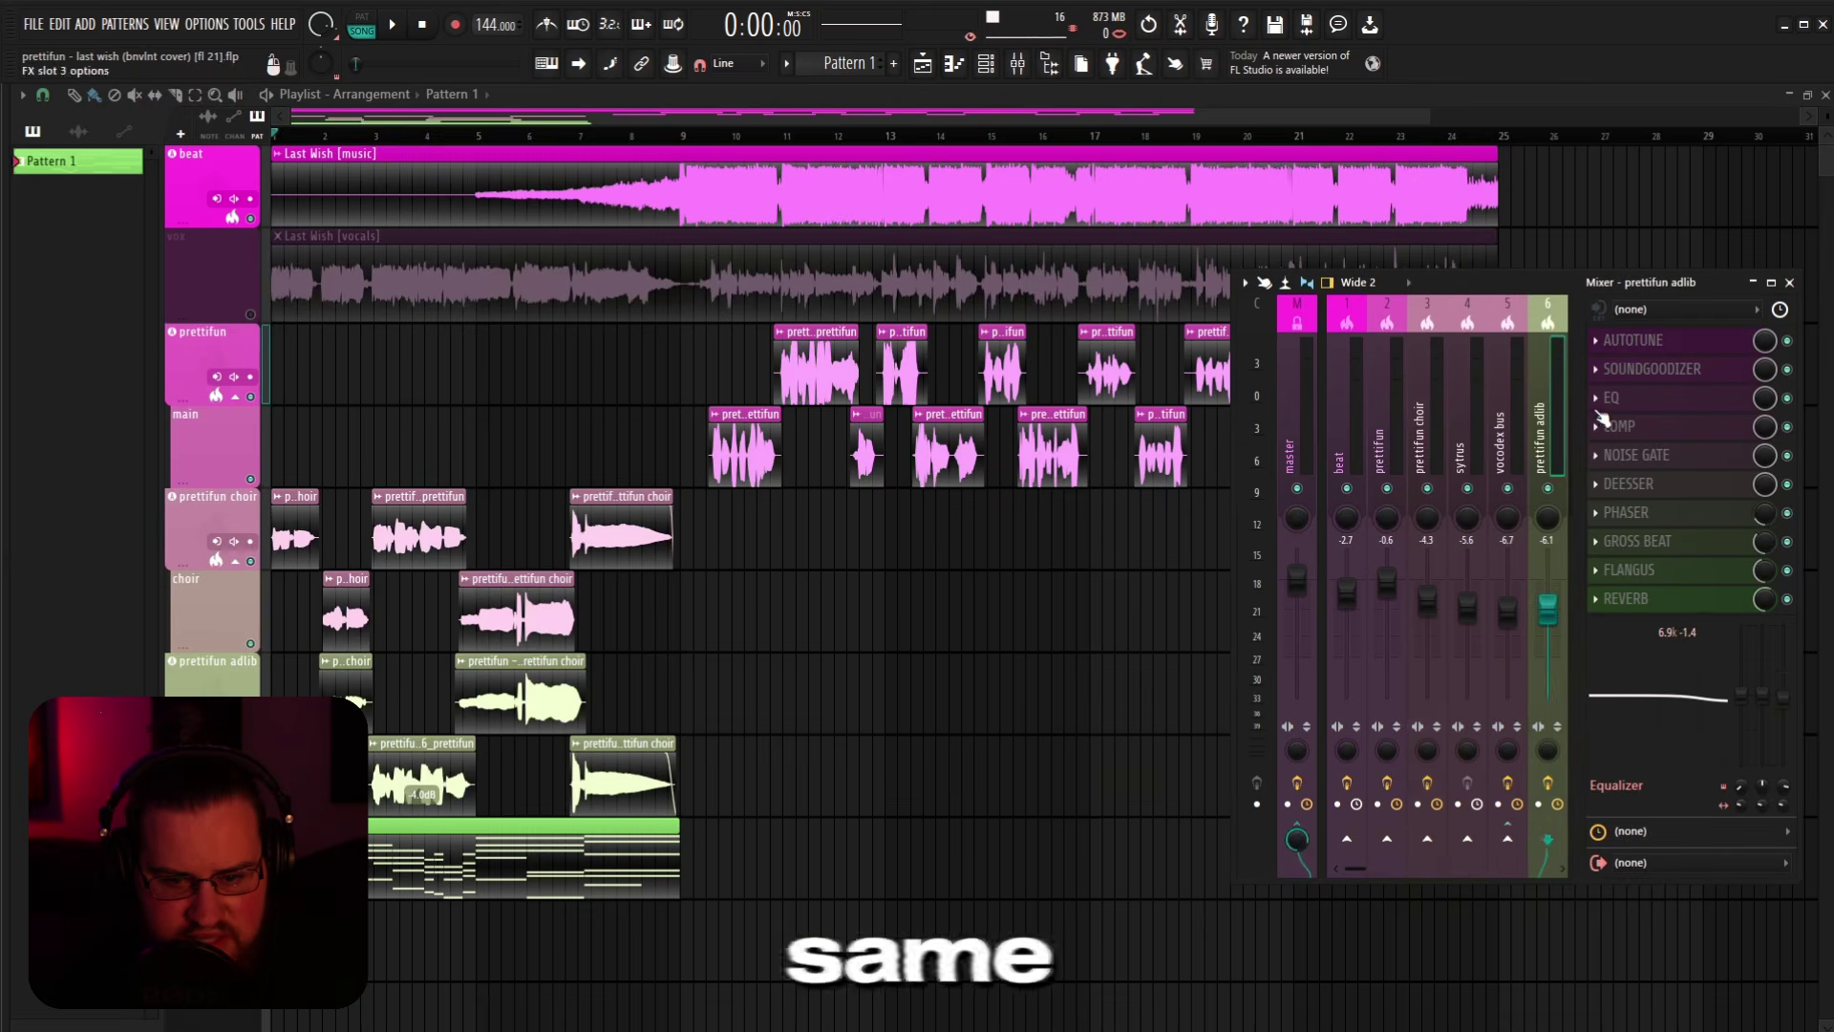
{"action": "left_click", "coordinate": [1635, 340]}
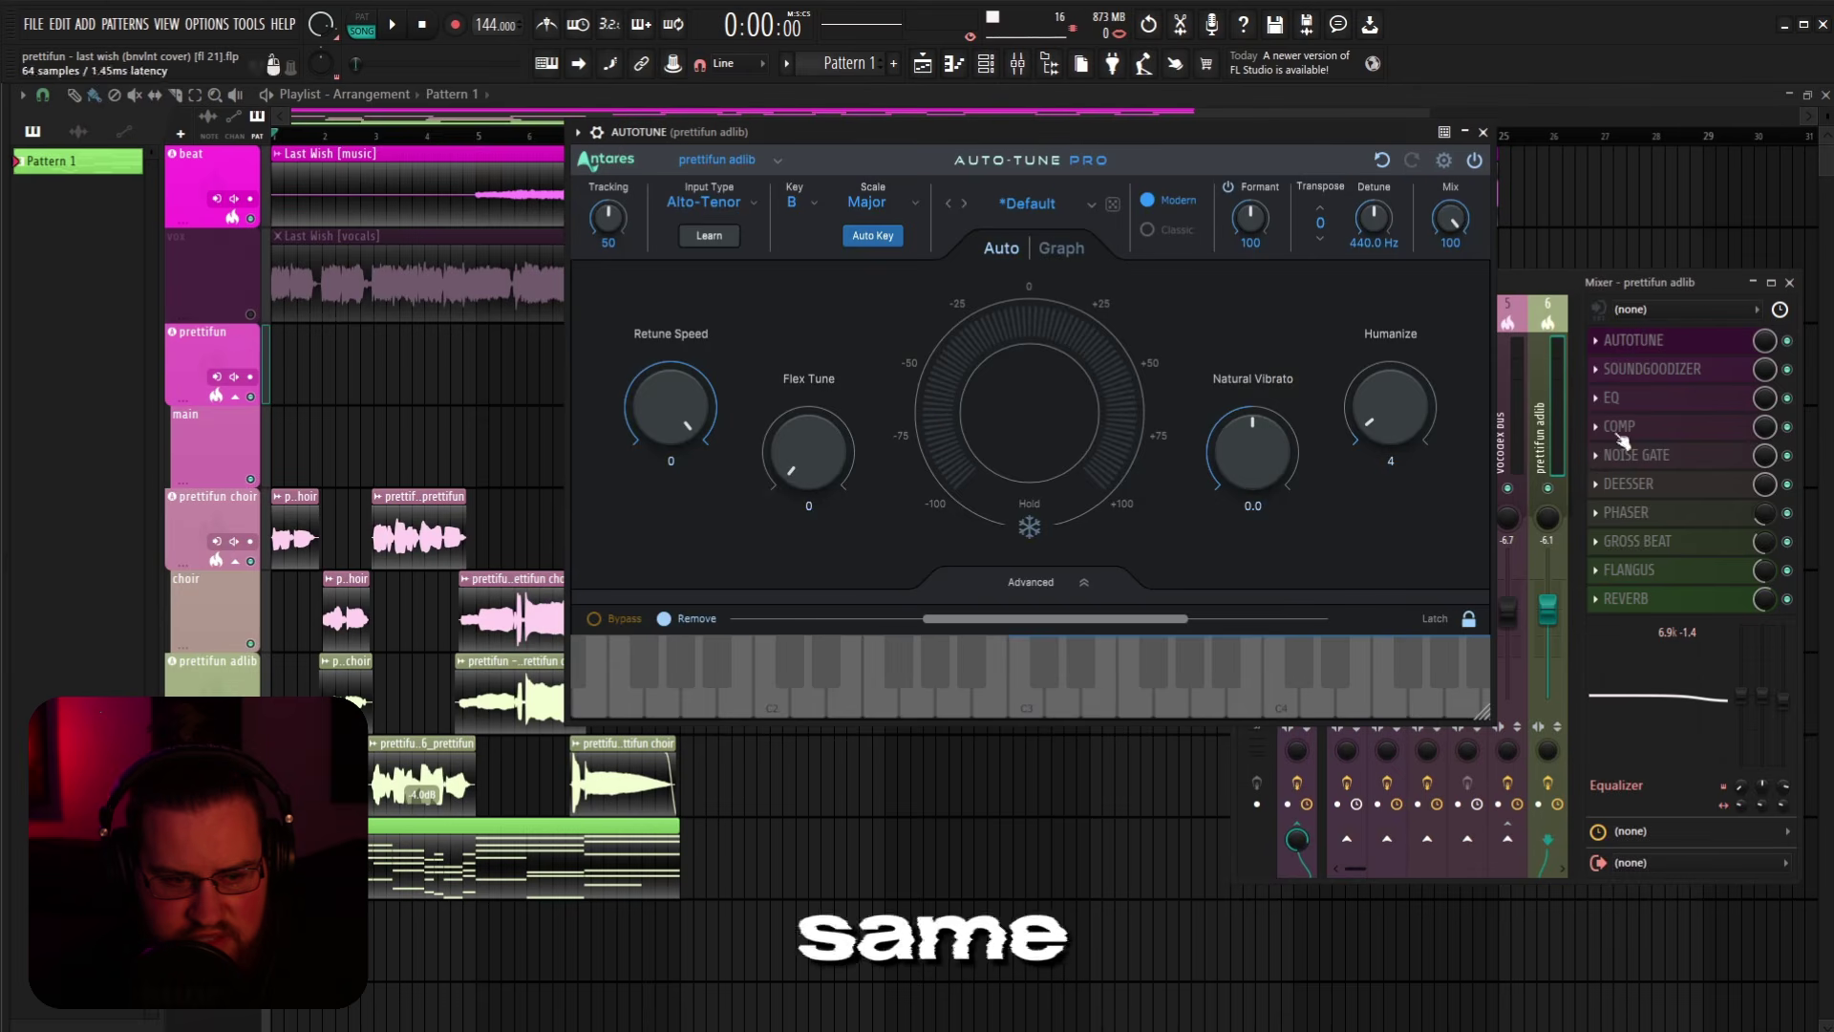
Step: Open the prettifun - my name project and check the Auto-Tune Pro key and scale on its prettifun mixer track
{"action": "left_click", "coordinate": [1483, 133]}
{"action": "key", "text": "F9"}
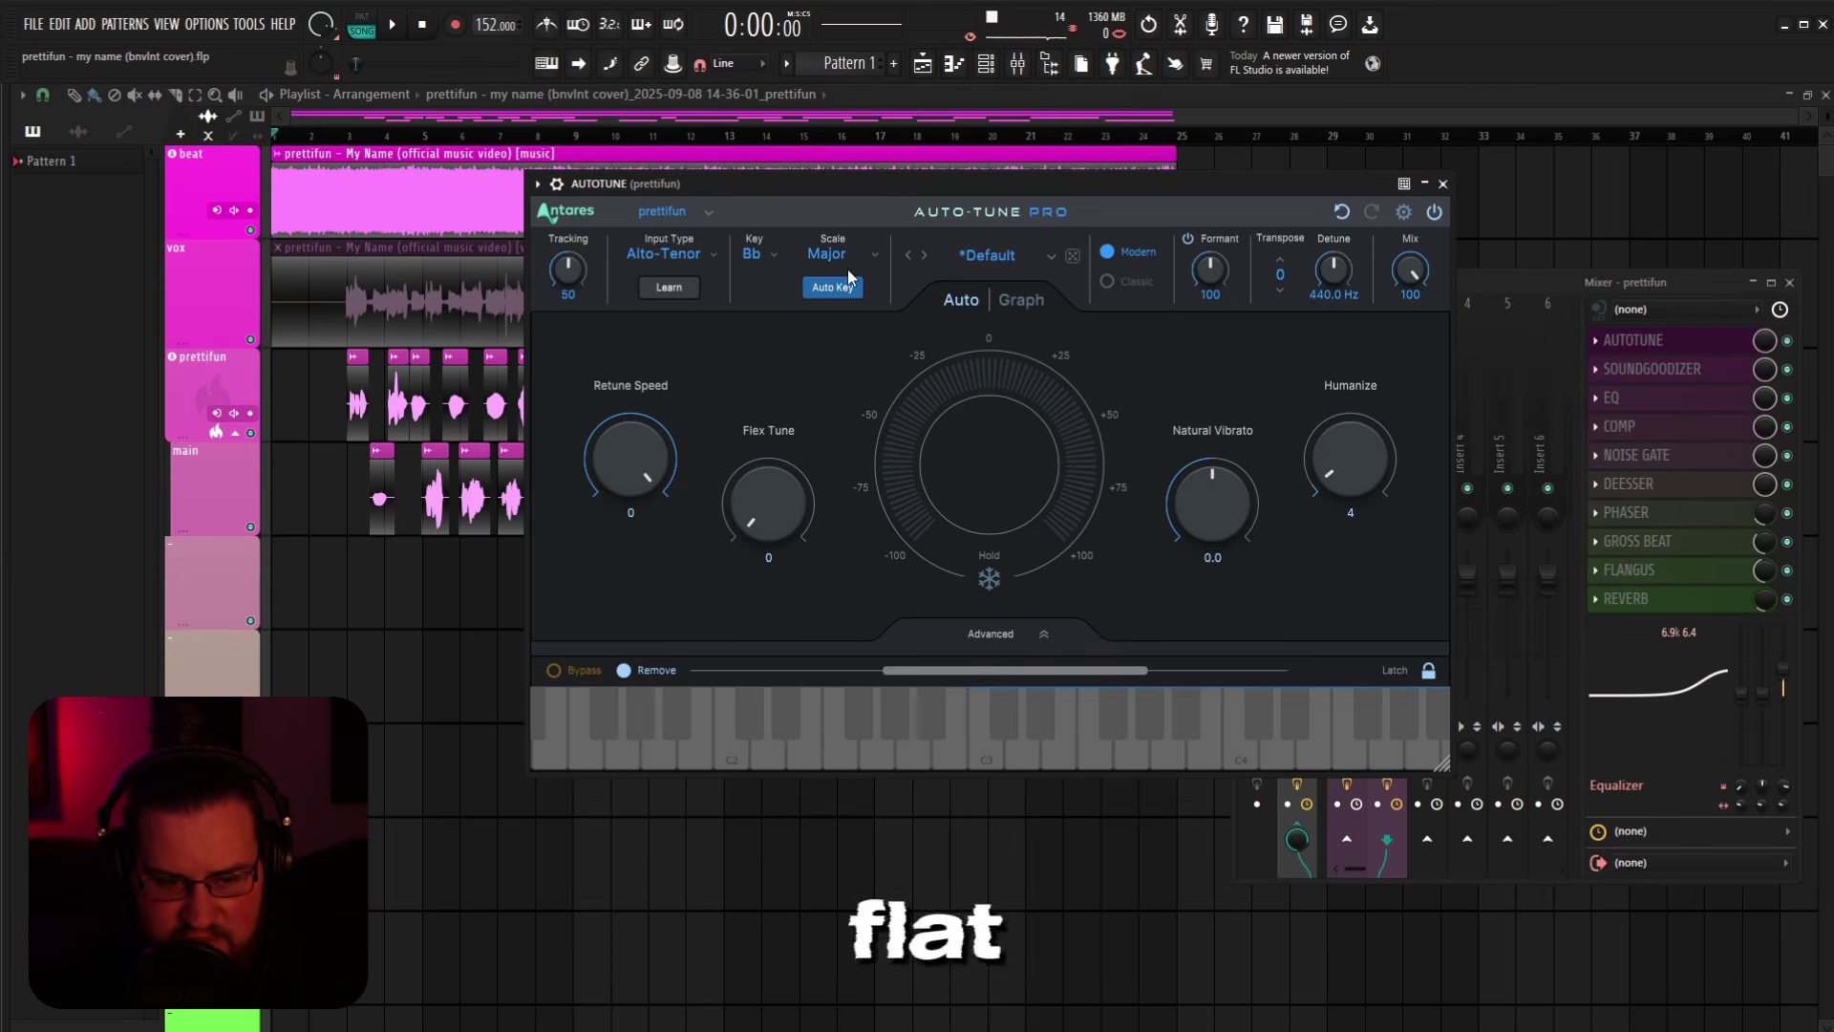
{"action": "left_click", "coordinate": [1442, 183]}
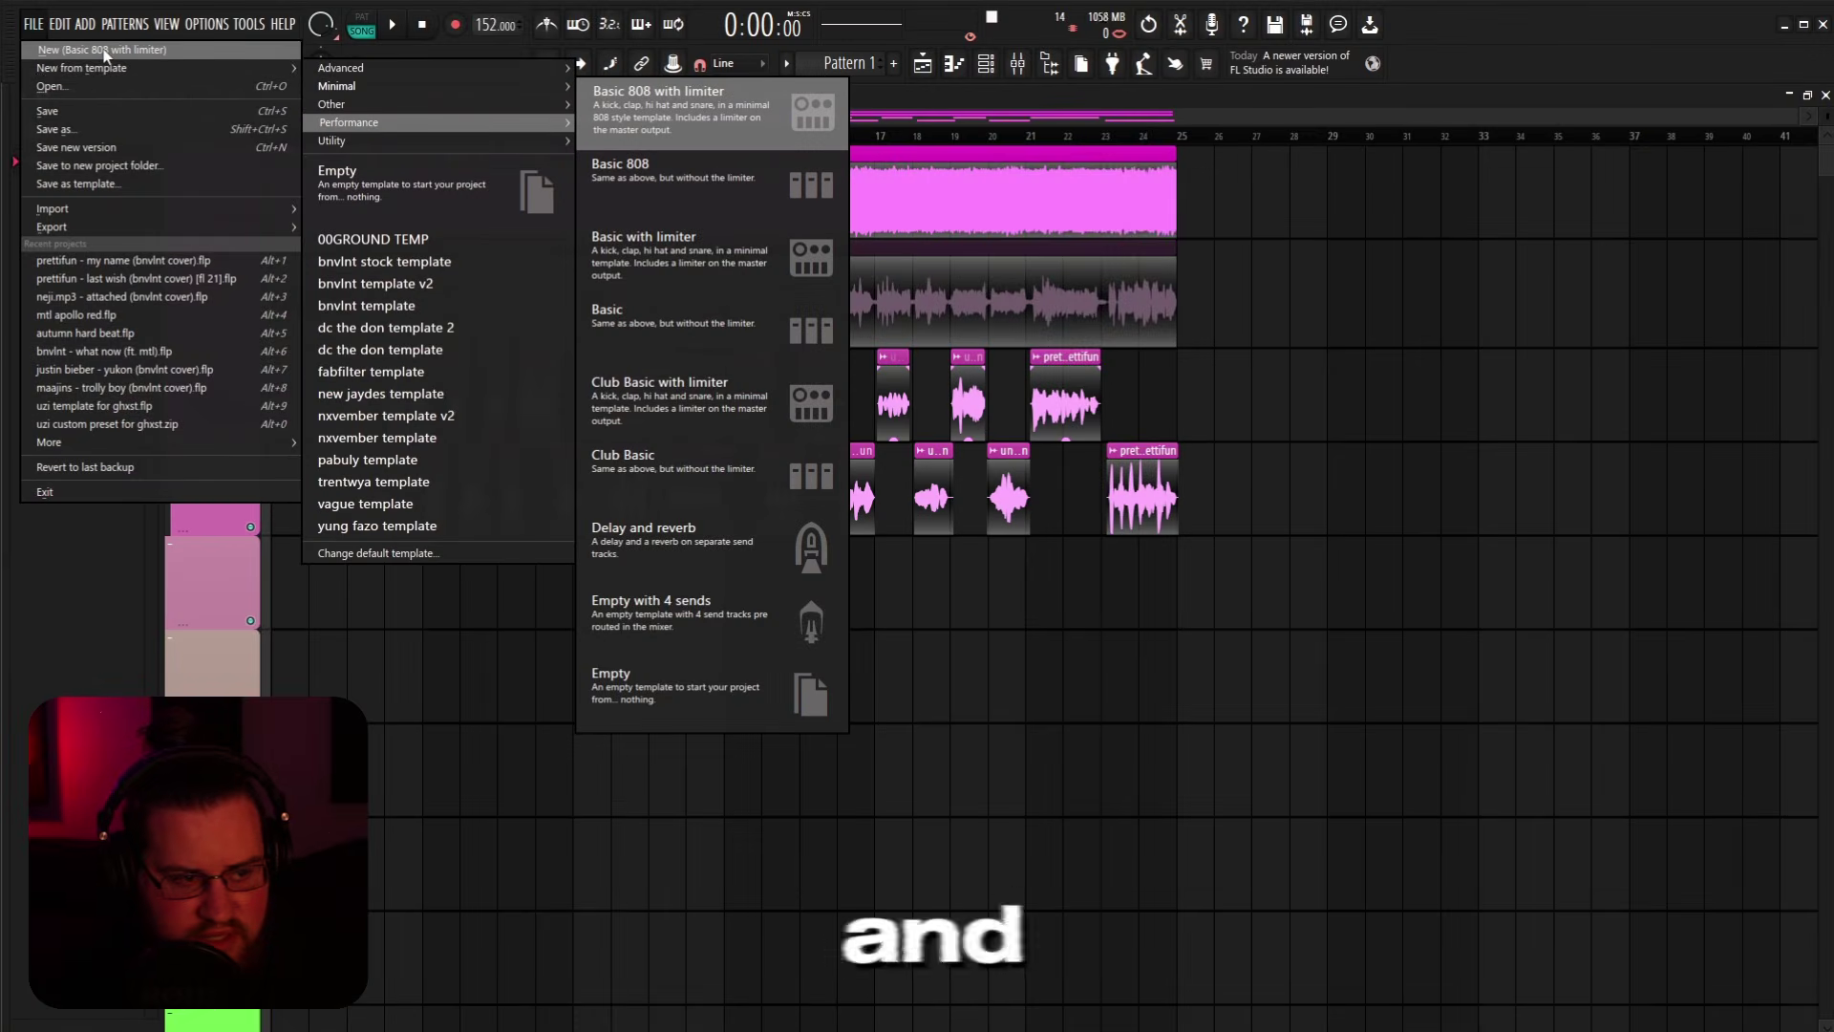
Step: Start a new Basic 808 with limiter project and load "the best waves master (bnvlnt presets)" onto the Master mixer track
{"action": "left_click", "coordinate": [123, 260]}
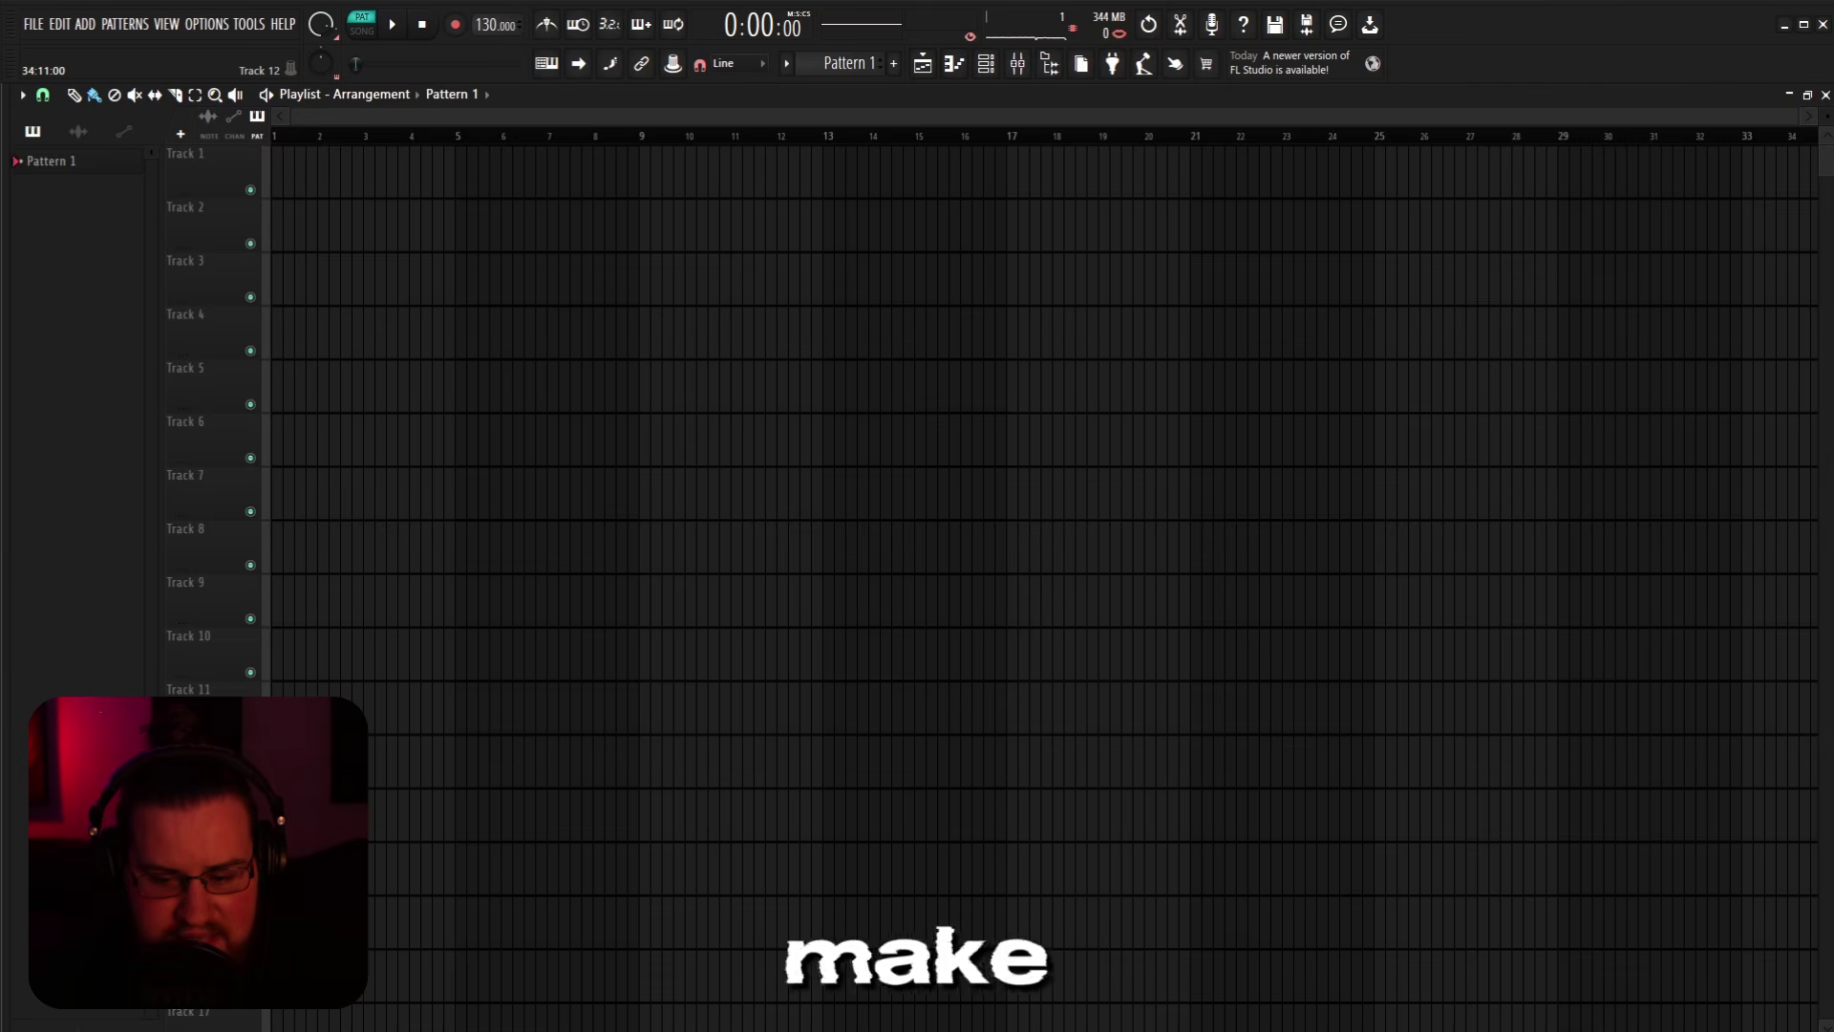
{"action": "key", "text": "F9"}
{"action": "right_click", "coordinate": [1306, 404]}
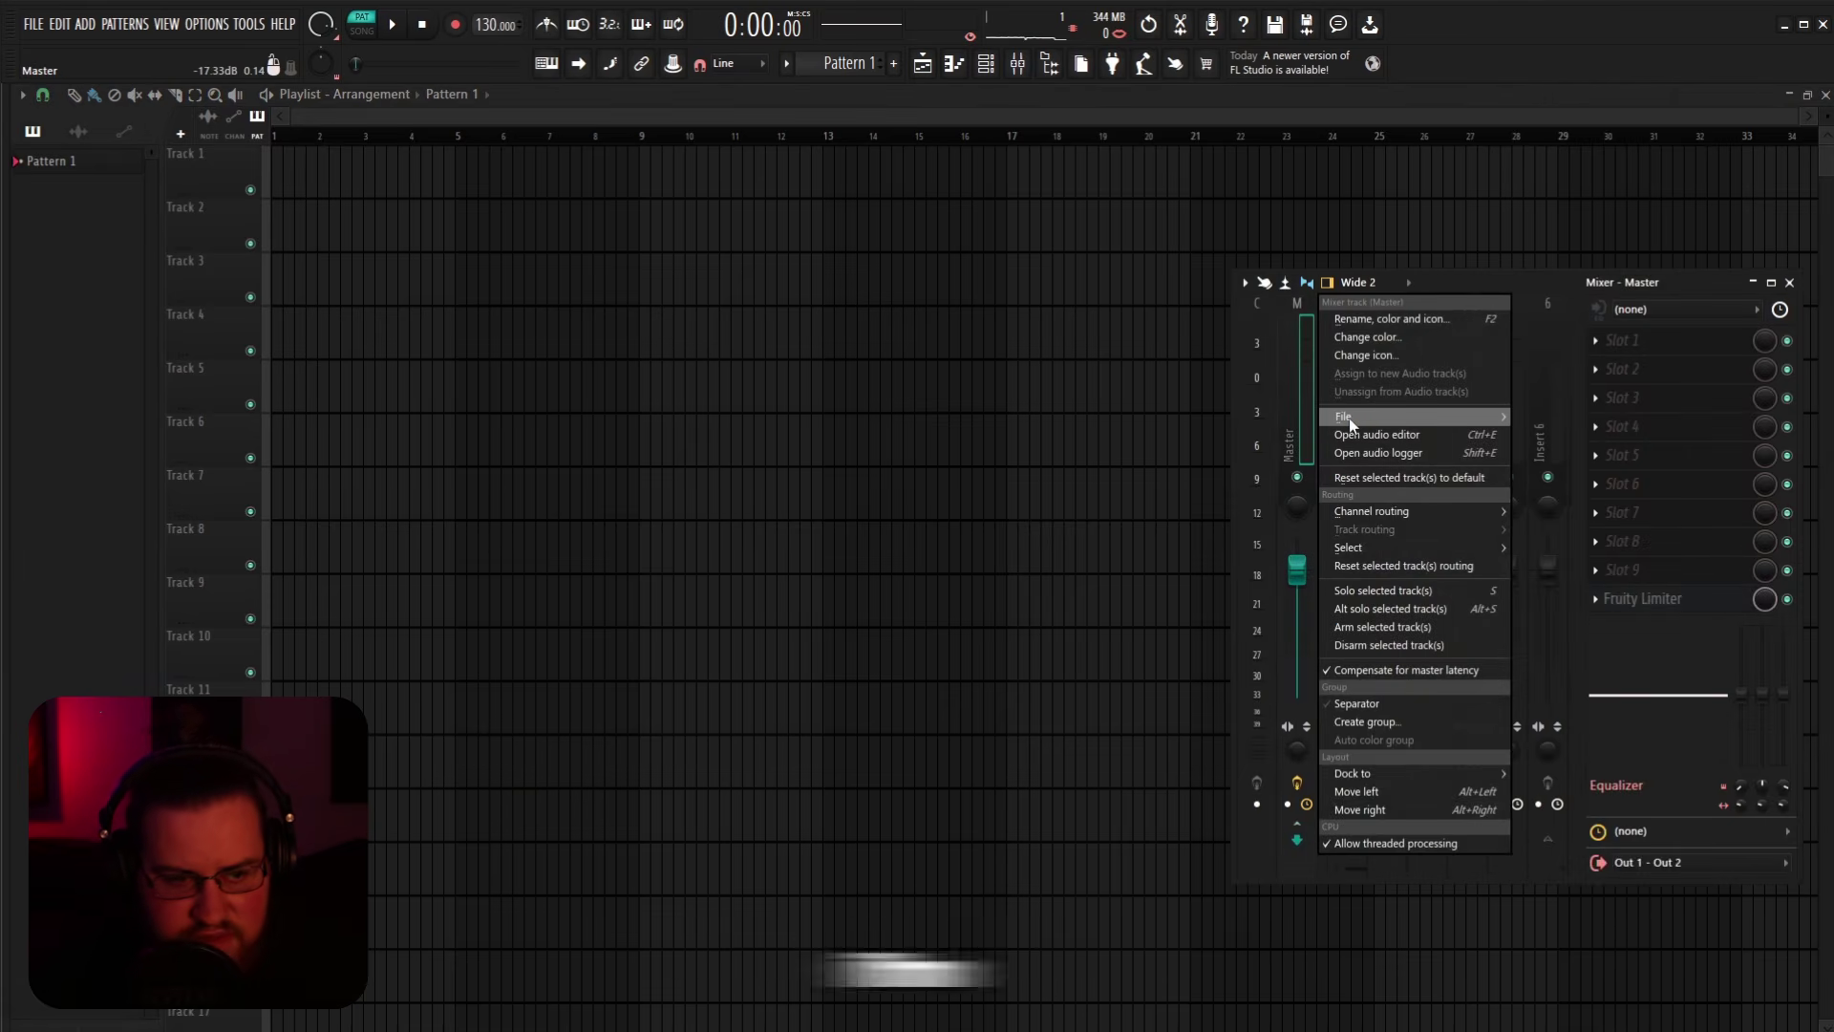
{"action": "mouse_move", "coordinate": [1348, 417]}
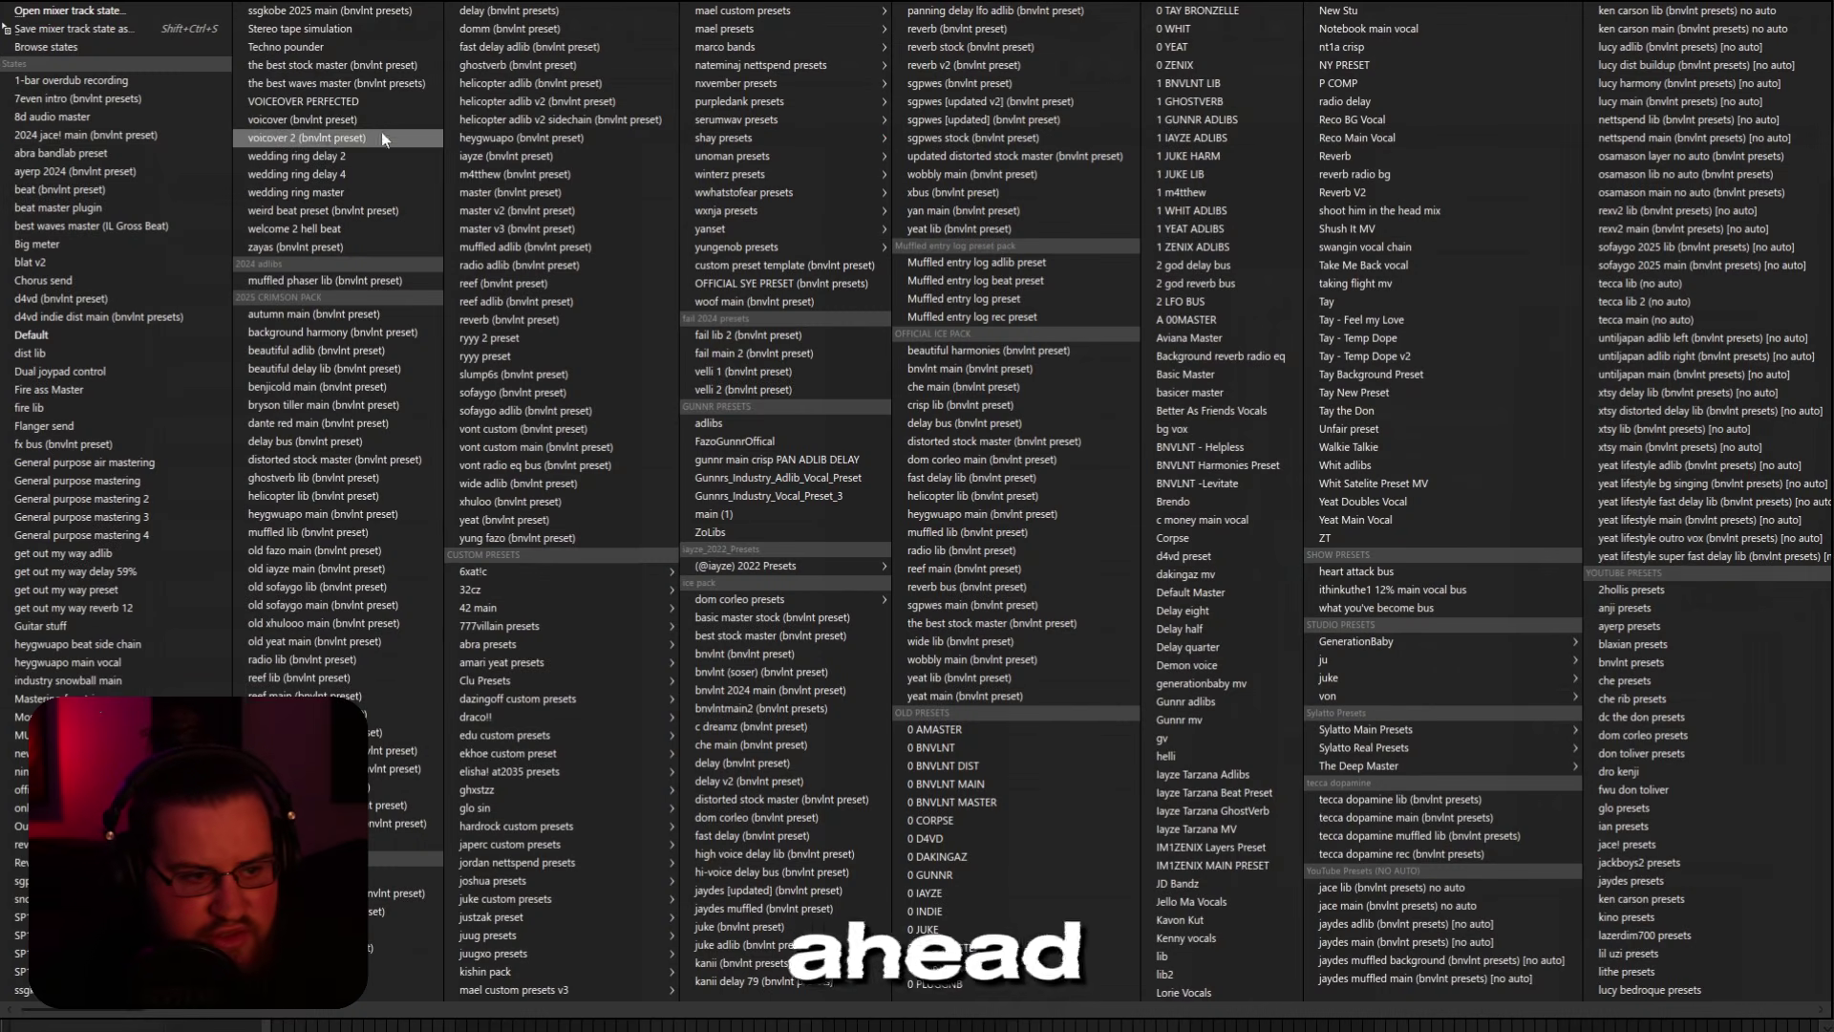
{"action": "left_click", "coordinate": [329, 83]}
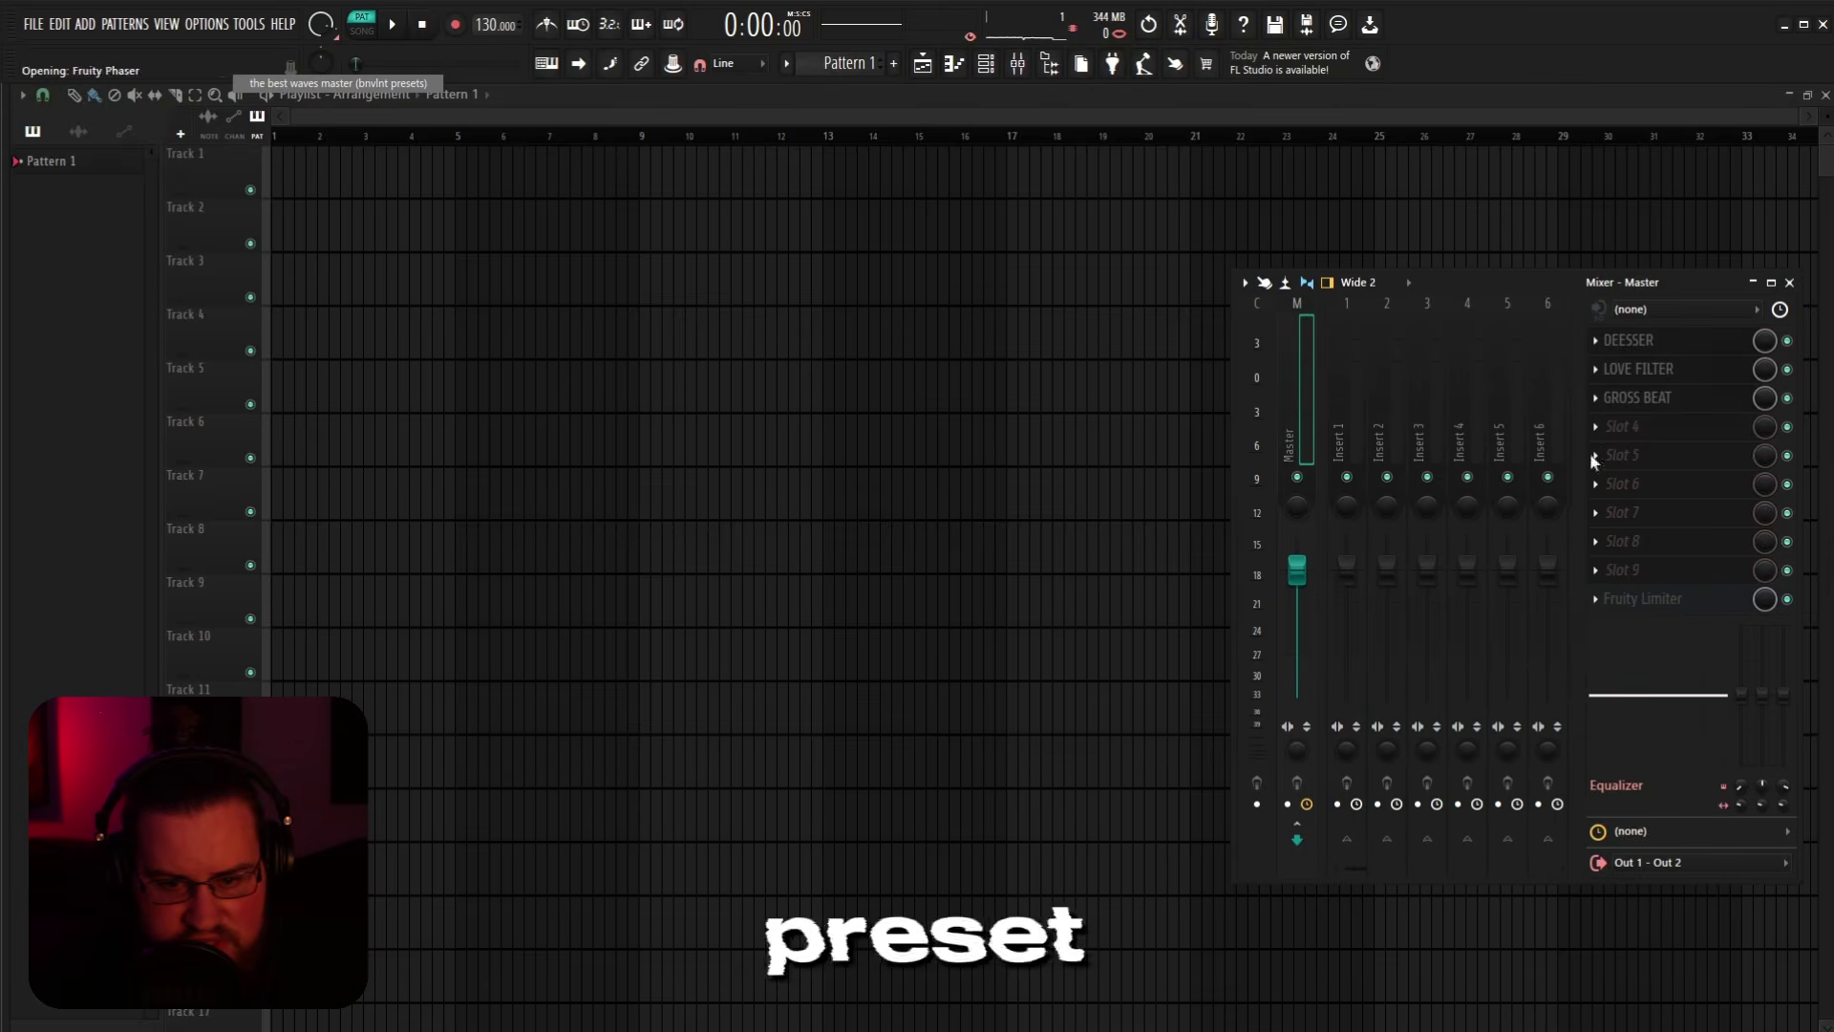
Step: Load VoxengoRecorder in the master's LUFS METER slot and set its MME device to 100027813 (NVIDIA High Definition)
{"action": "left_click", "coordinate": [1595, 456]}
{"action": "mouse_move", "coordinate": [1624, 608]}
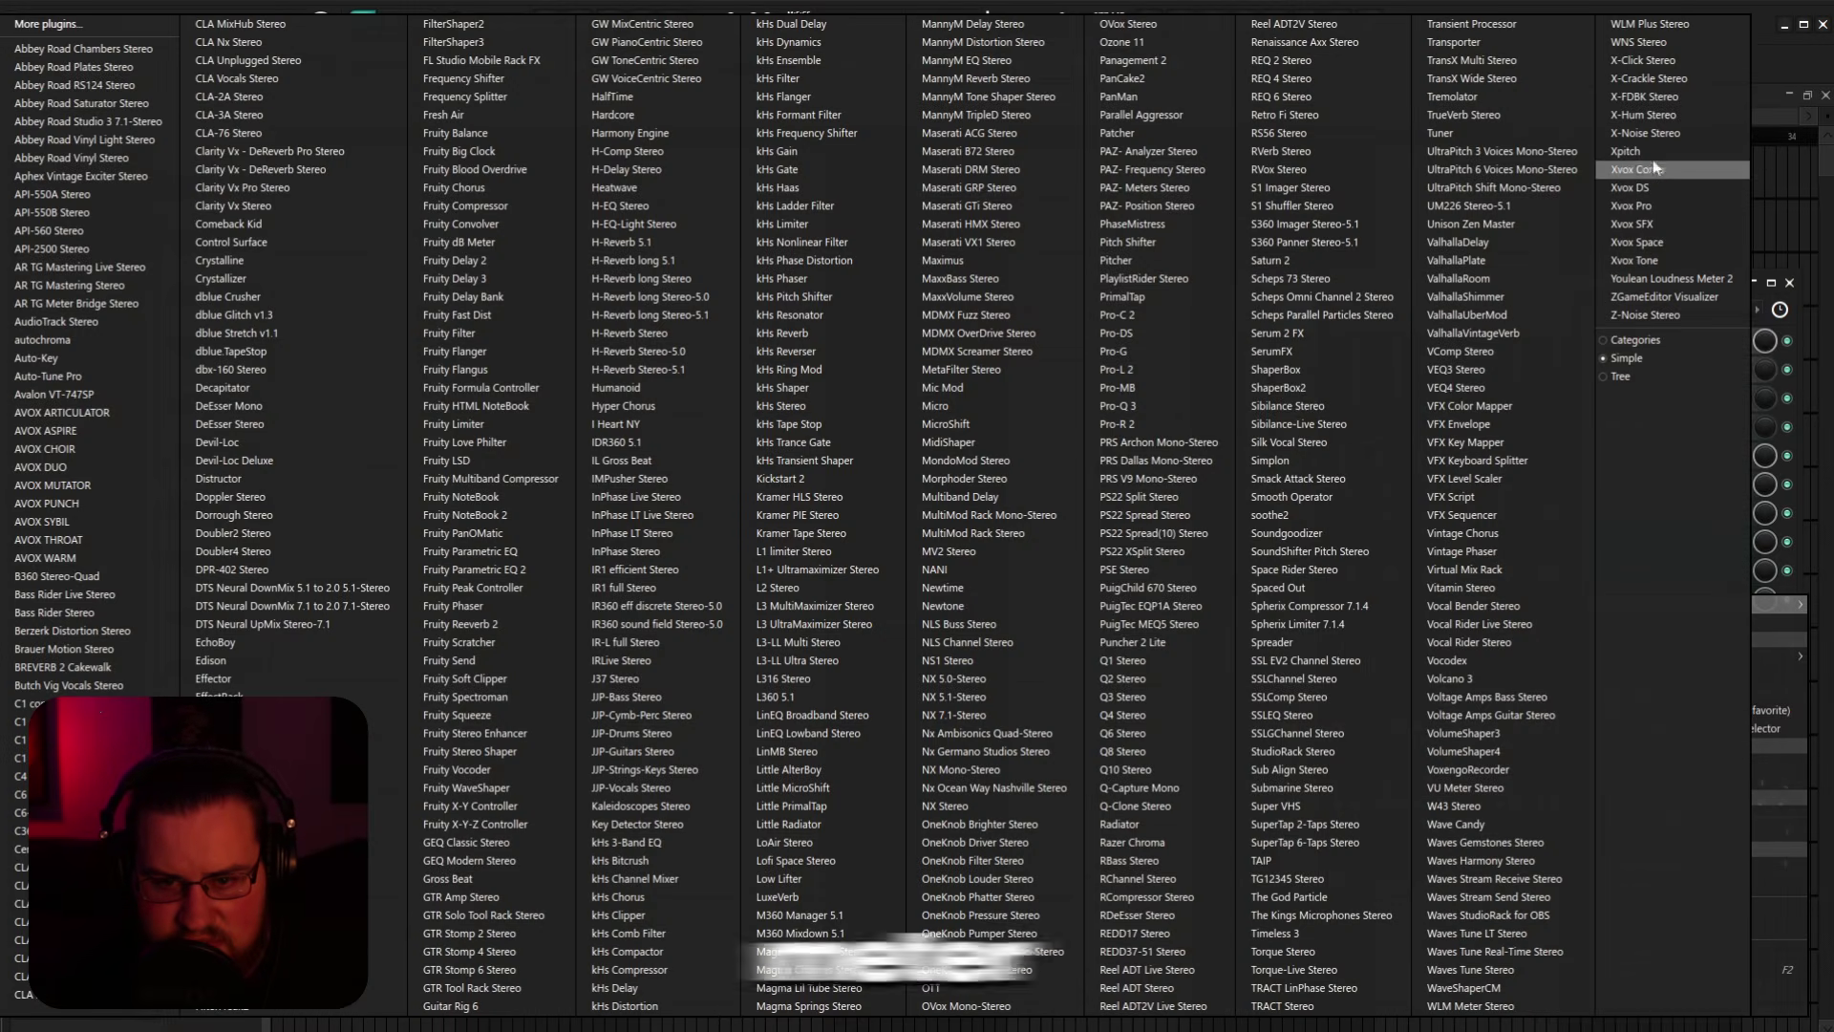
{"action": "left_click", "coordinate": [1502, 789]}
{"action": "left_click", "coordinate": [373, 315]}
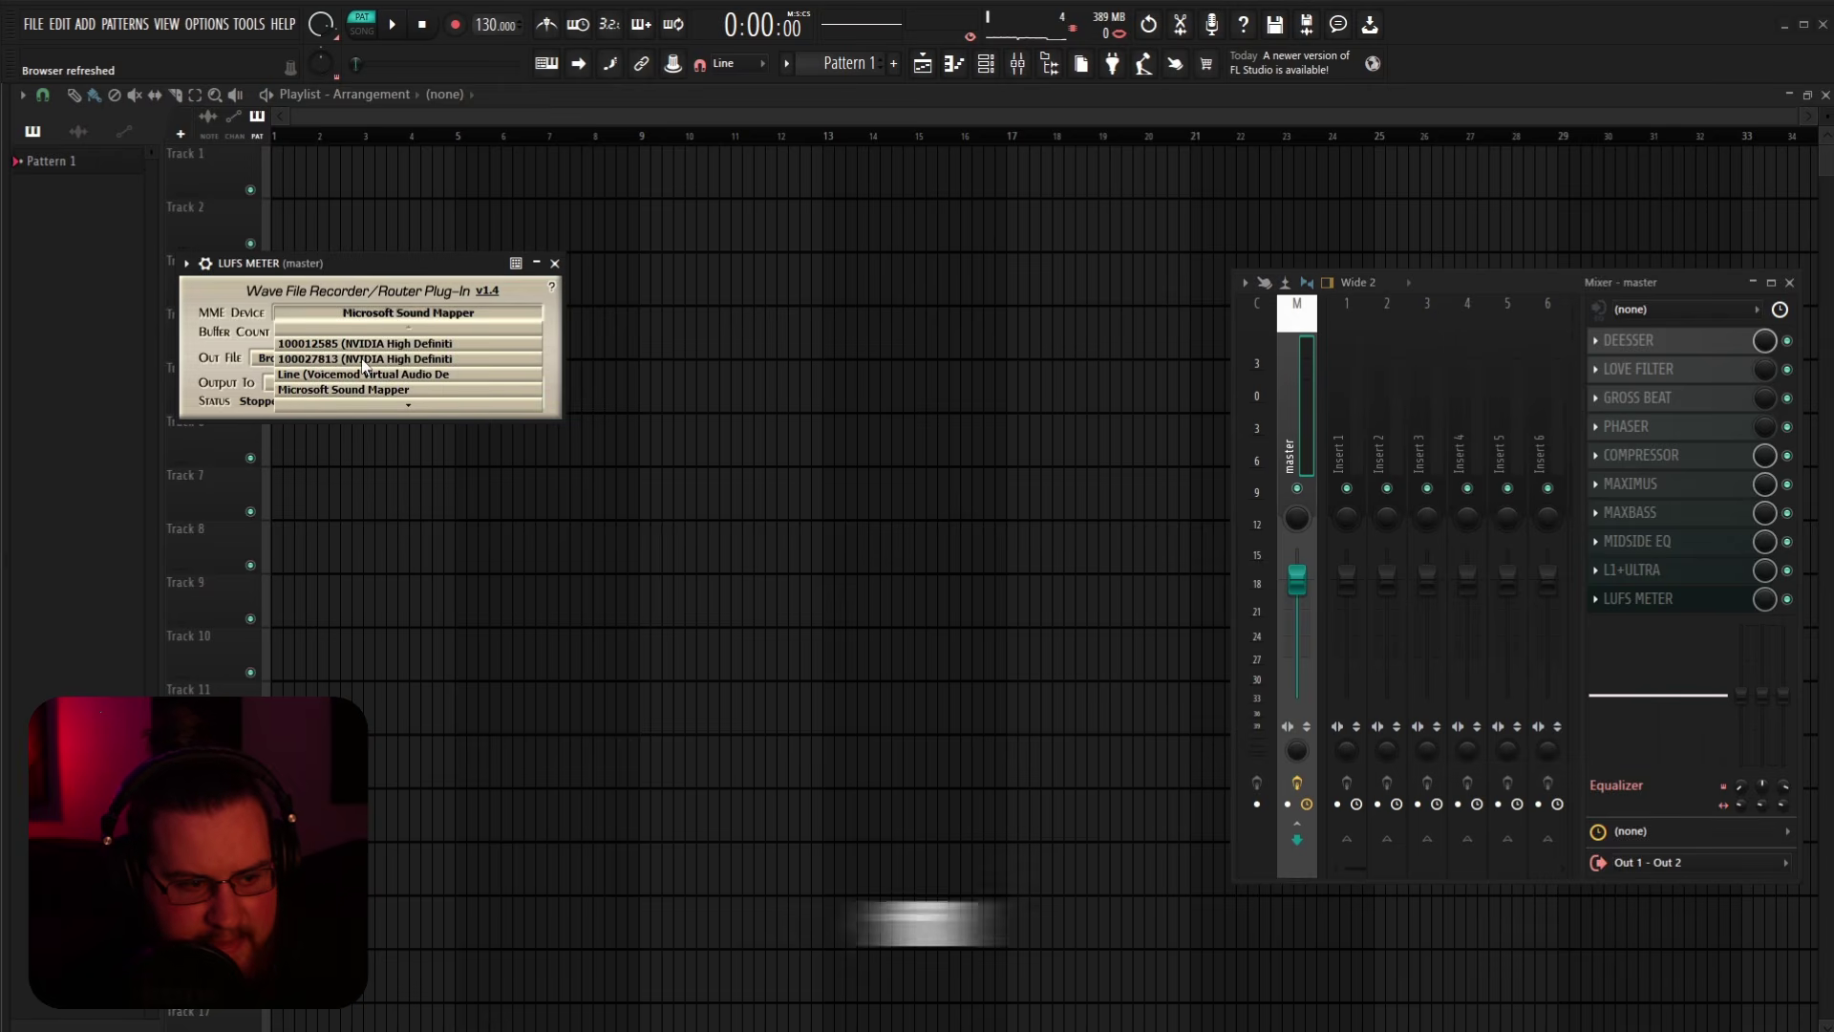
{"action": "left_click", "coordinate": [363, 361]}
{"action": "left_click", "coordinate": [521, 387]}
Step: Change the input/output device in the audio settings
{"action": "key", "text": "F10"}
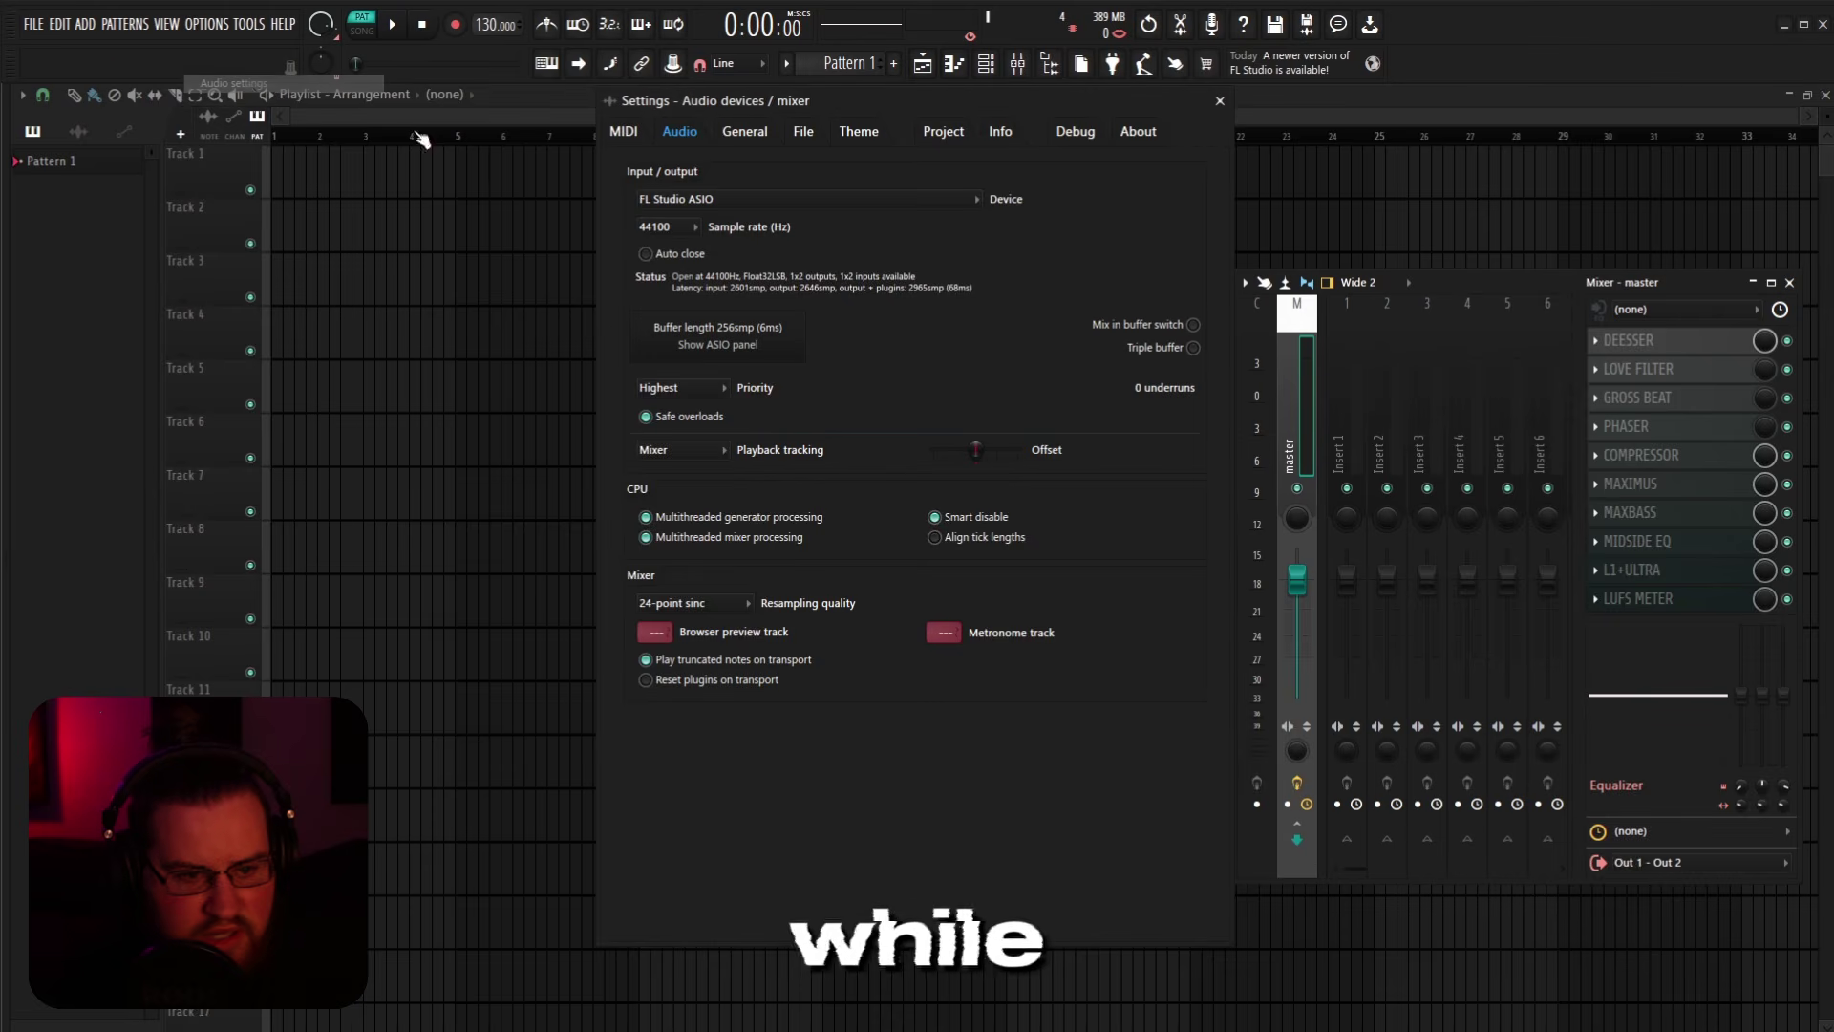
{"action": "left_click", "coordinate": [726, 201]}
{"action": "left_click", "coordinate": [811, 532]}
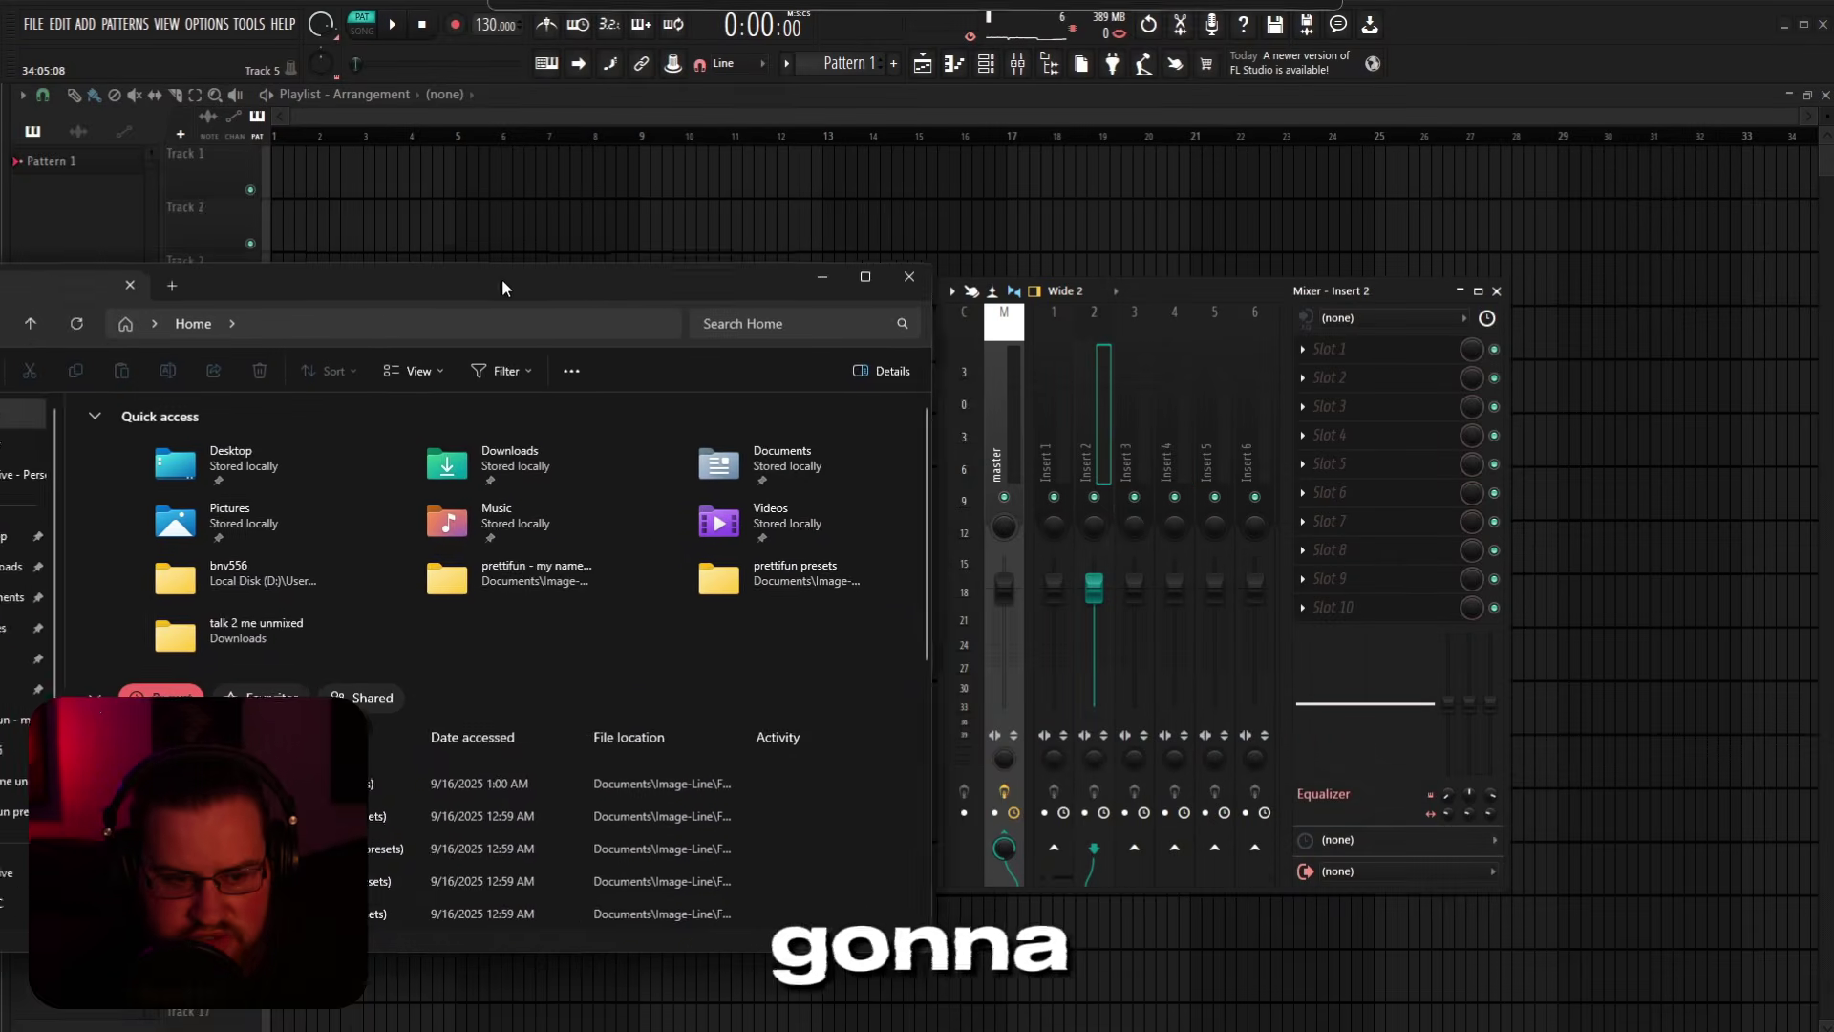
Step: Load the prettifun presets from File Explorer onto mixer tracks 2 to 6 and select the prettifun track
{"action": "left_click_drag", "start_coordinate": [503, 287], "coordinate": [369, 204]}
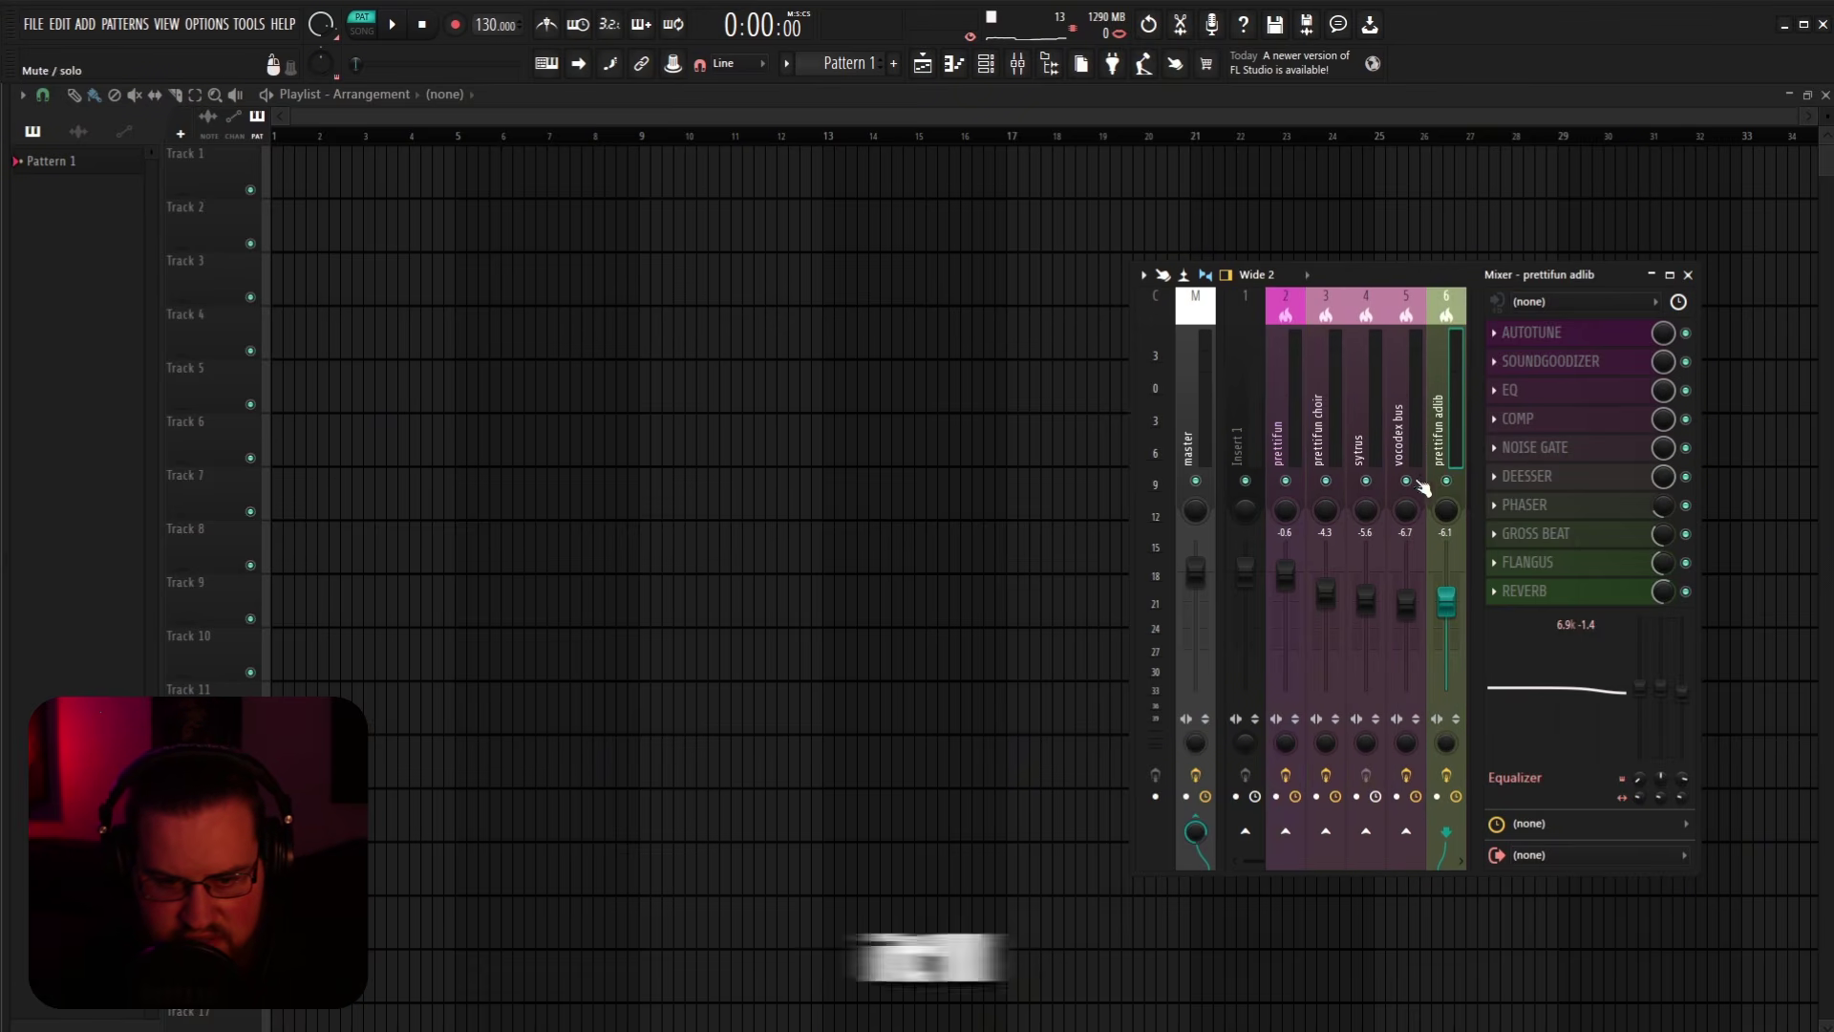
{"action": "left_click", "coordinate": [1285, 429]}
Step: Add a Sytrus instrument to the channel rack, load its Basic short synth preset, and revisit the preset list
{"action": "left_click", "coordinate": [986, 63]}
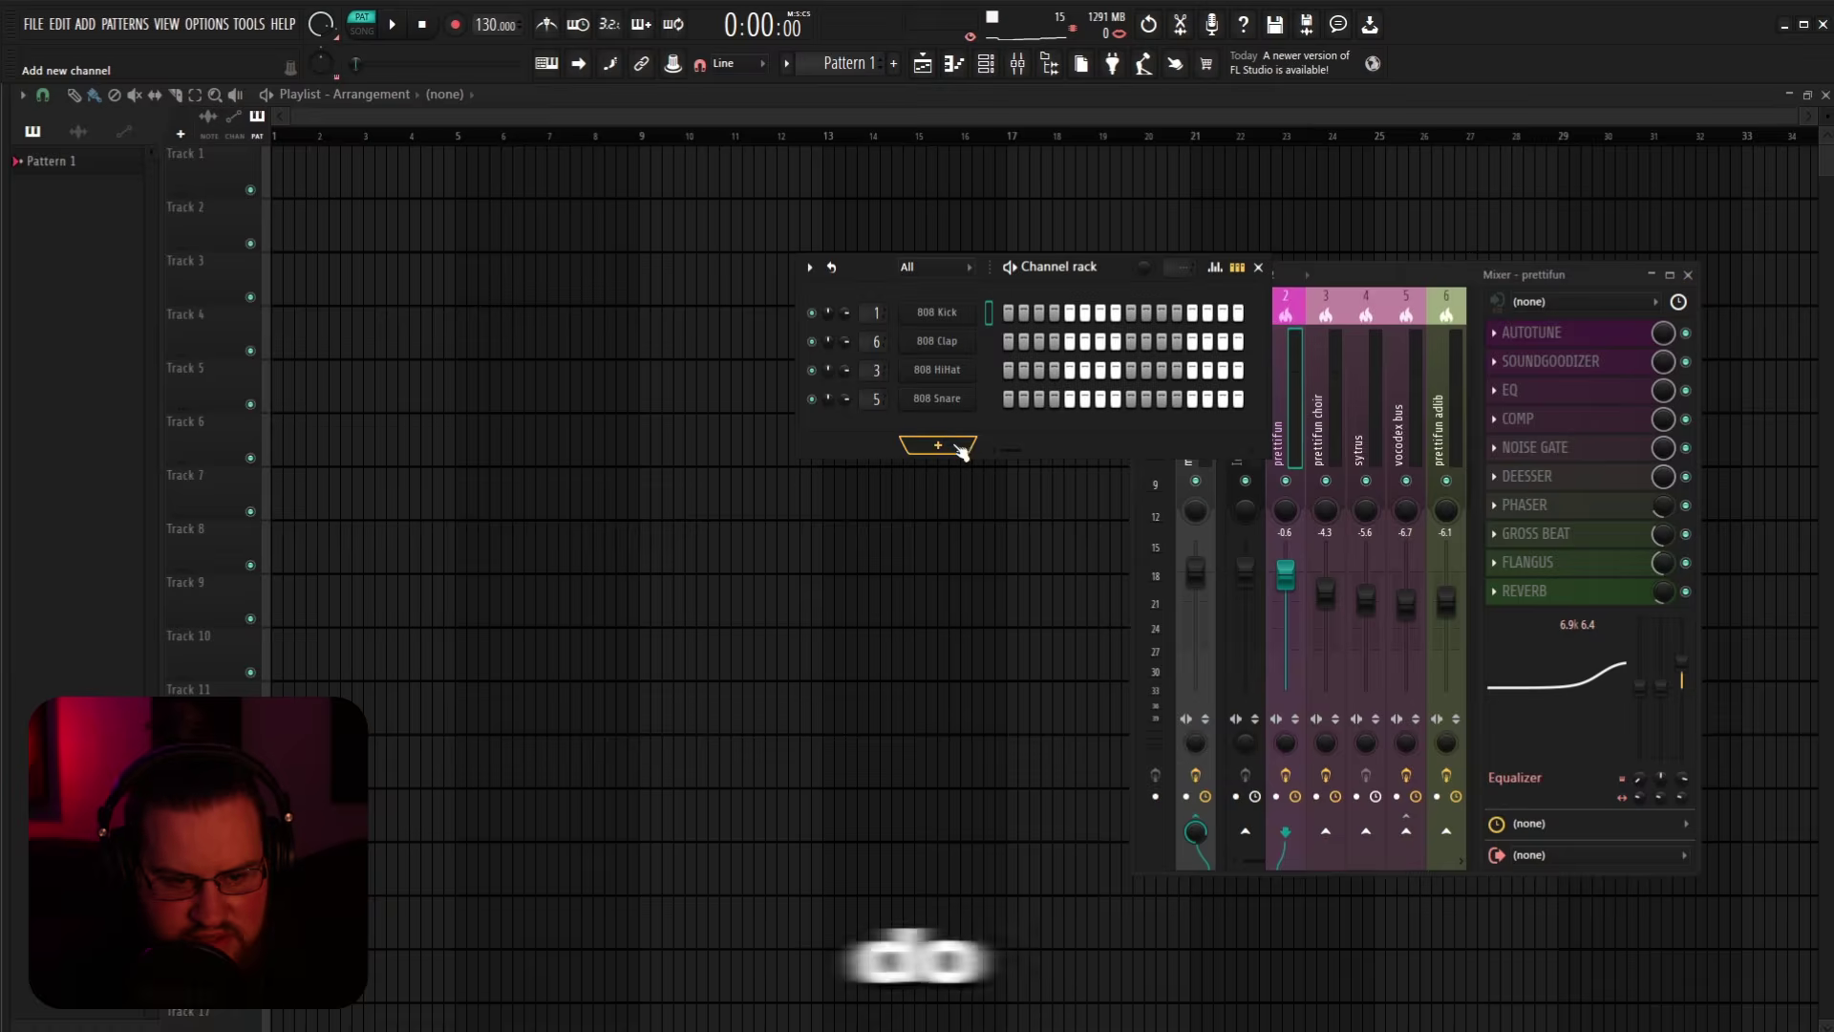
{"action": "left_click", "coordinate": [961, 451]}
{"action": "left_click", "coordinate": [1137, 259]}
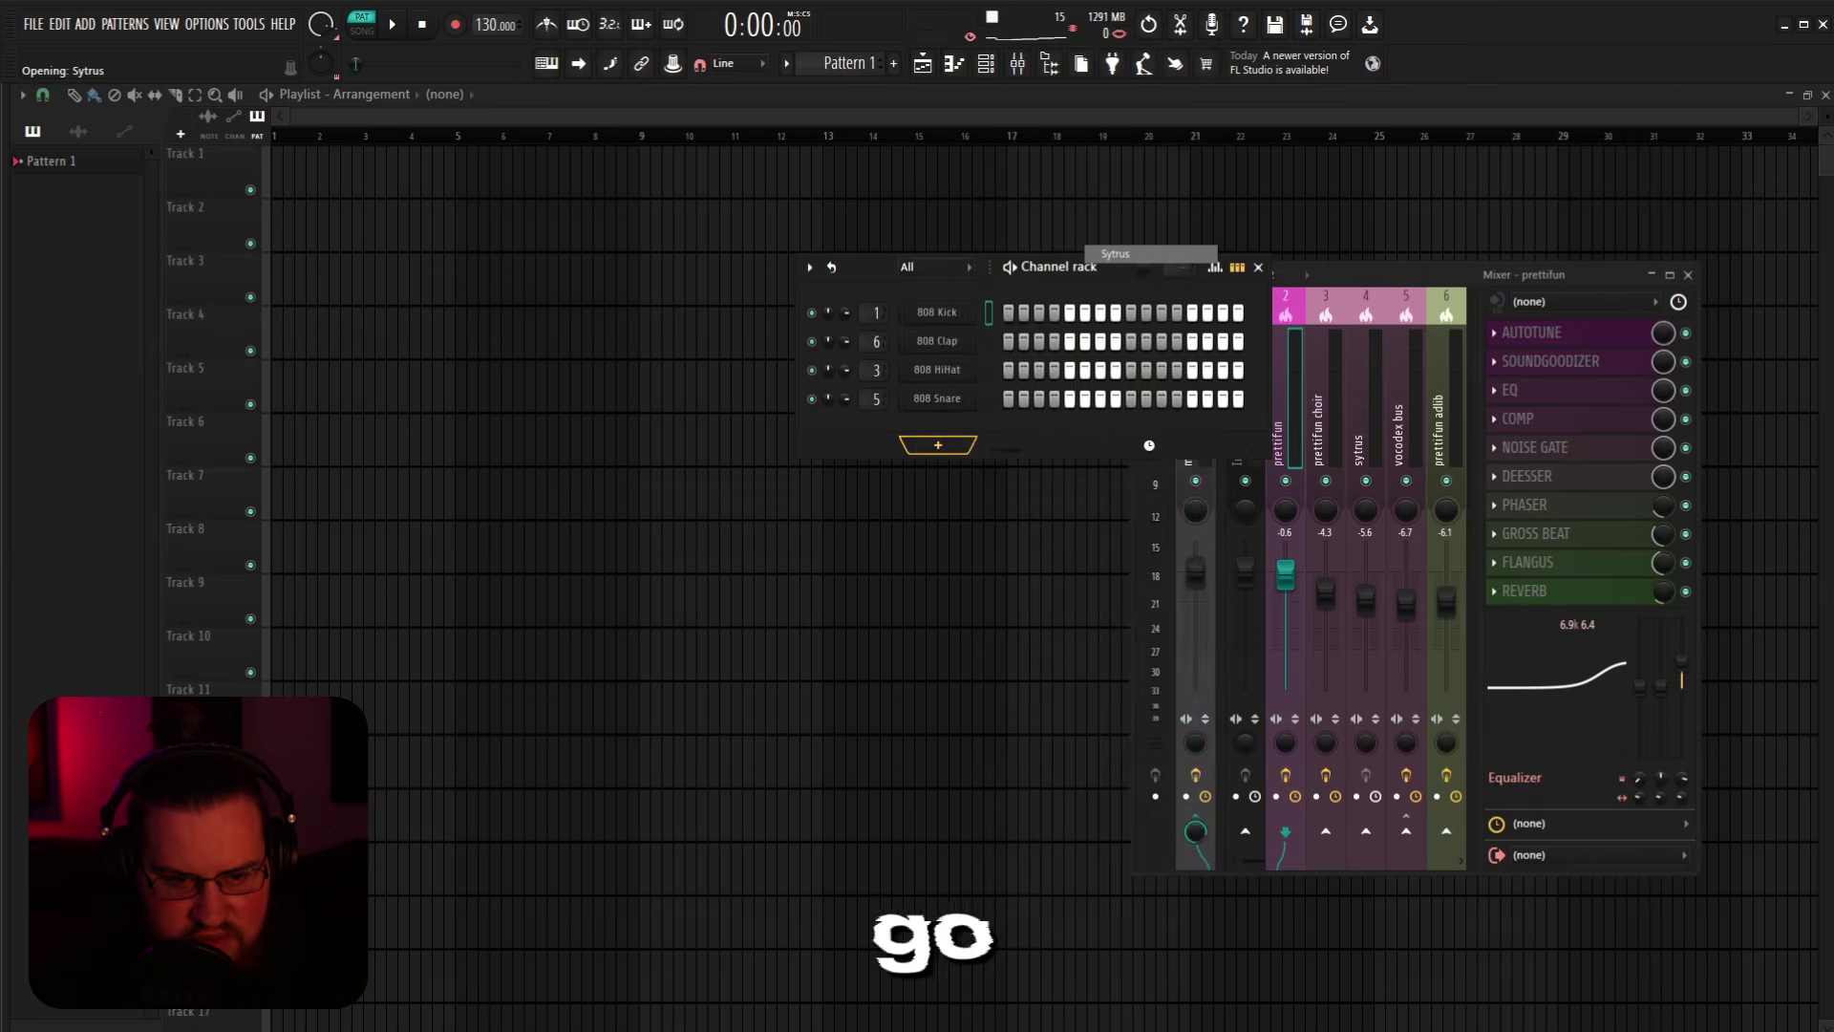
{"action": "left_click", "coordinate": [793, 233]}
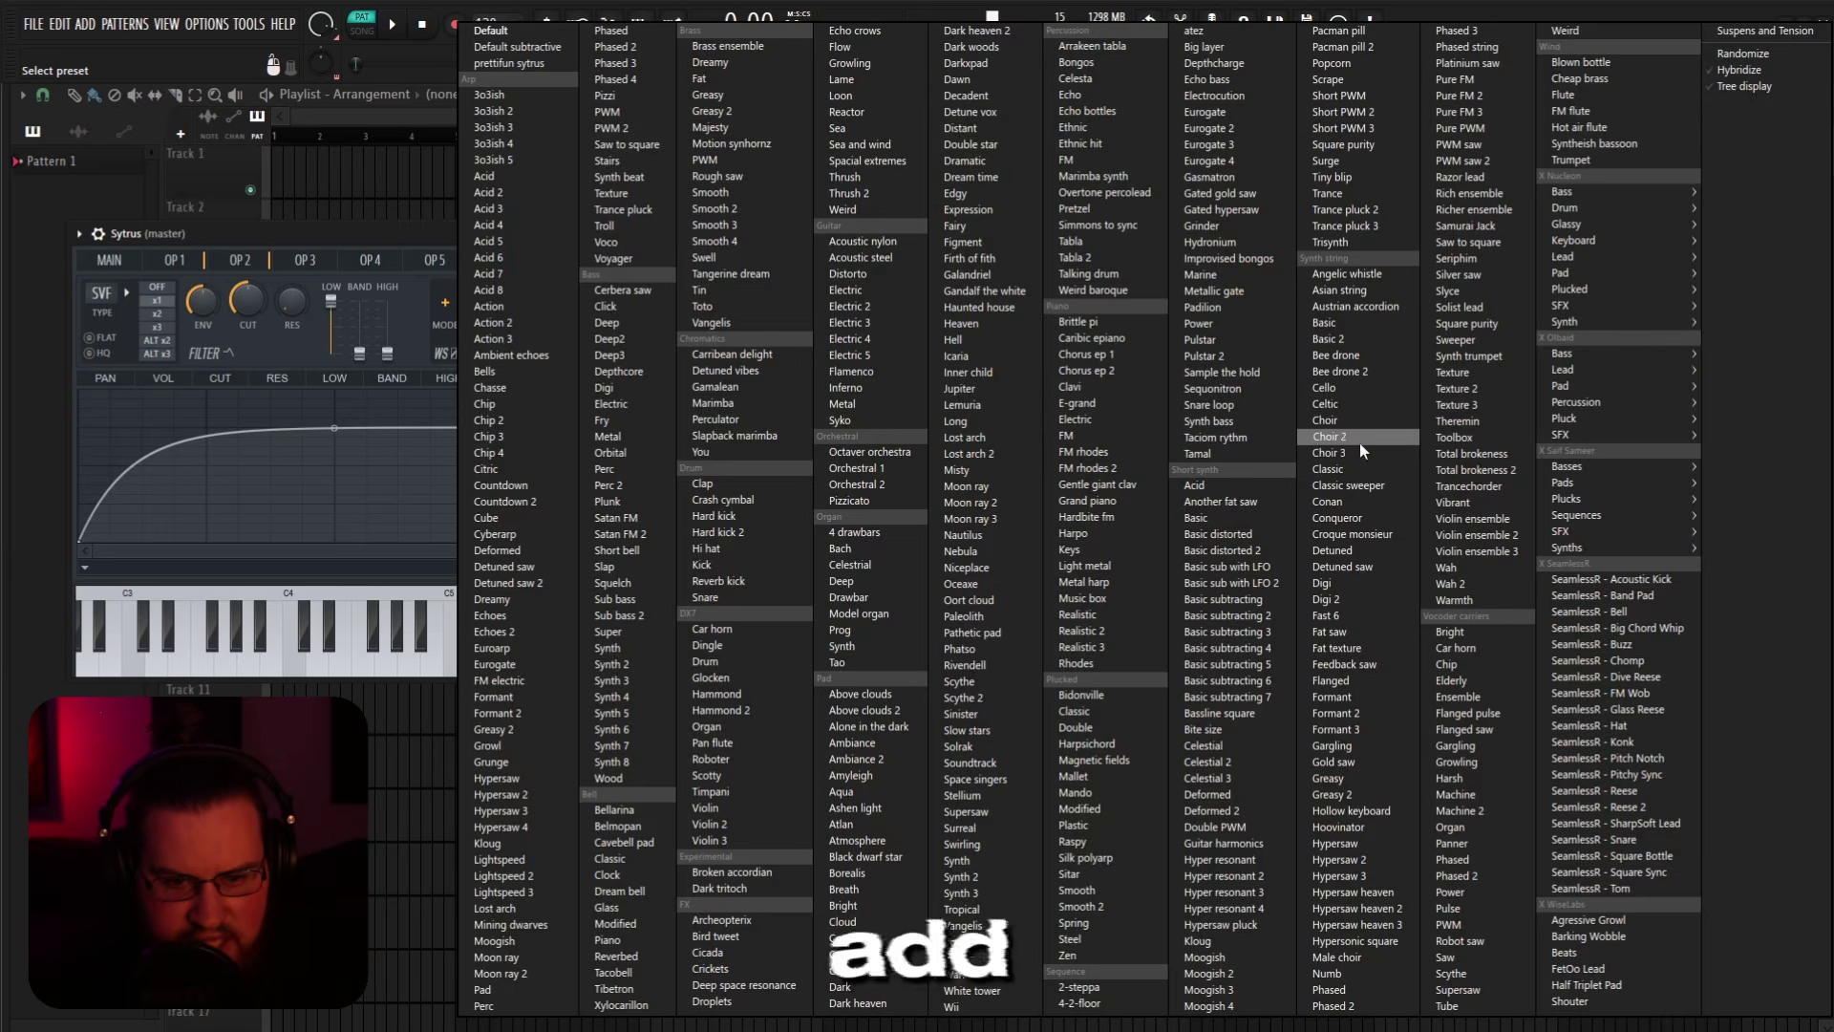
{"action": "left_click", "coordinate": [1257, 520]}
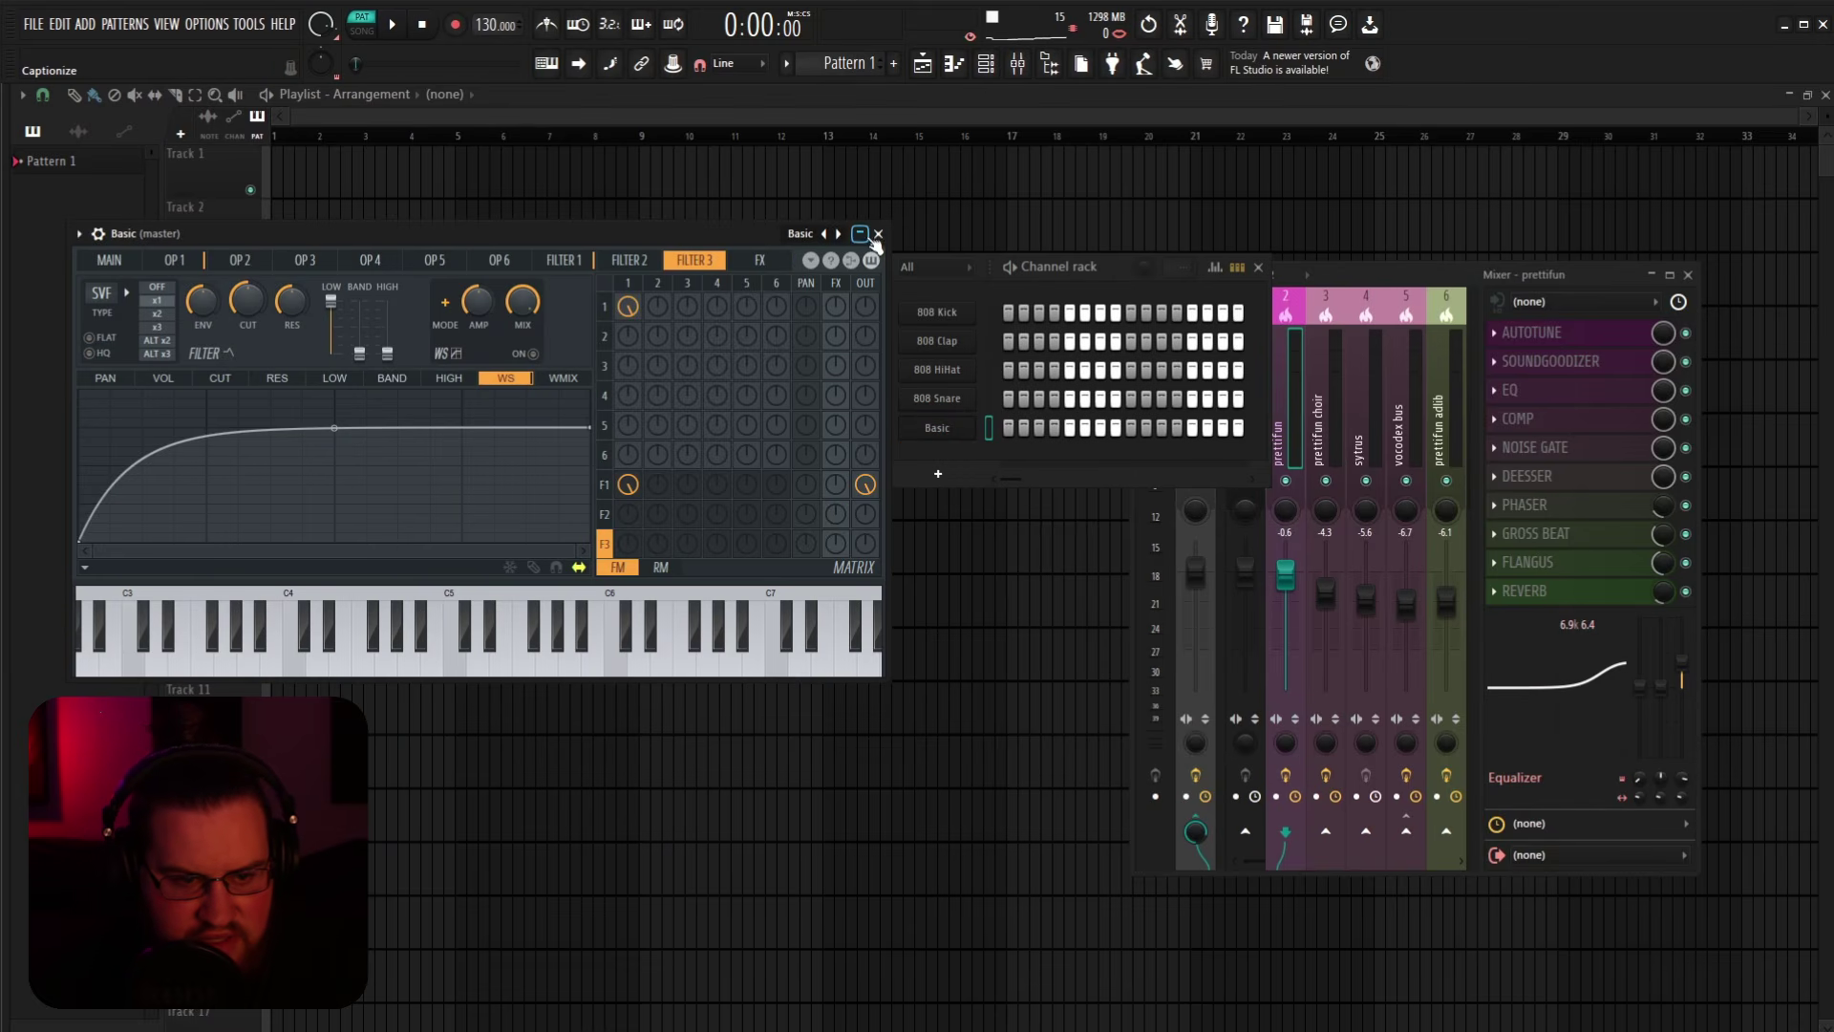
{"action": "left_click", "coordinate": [798, 235]}
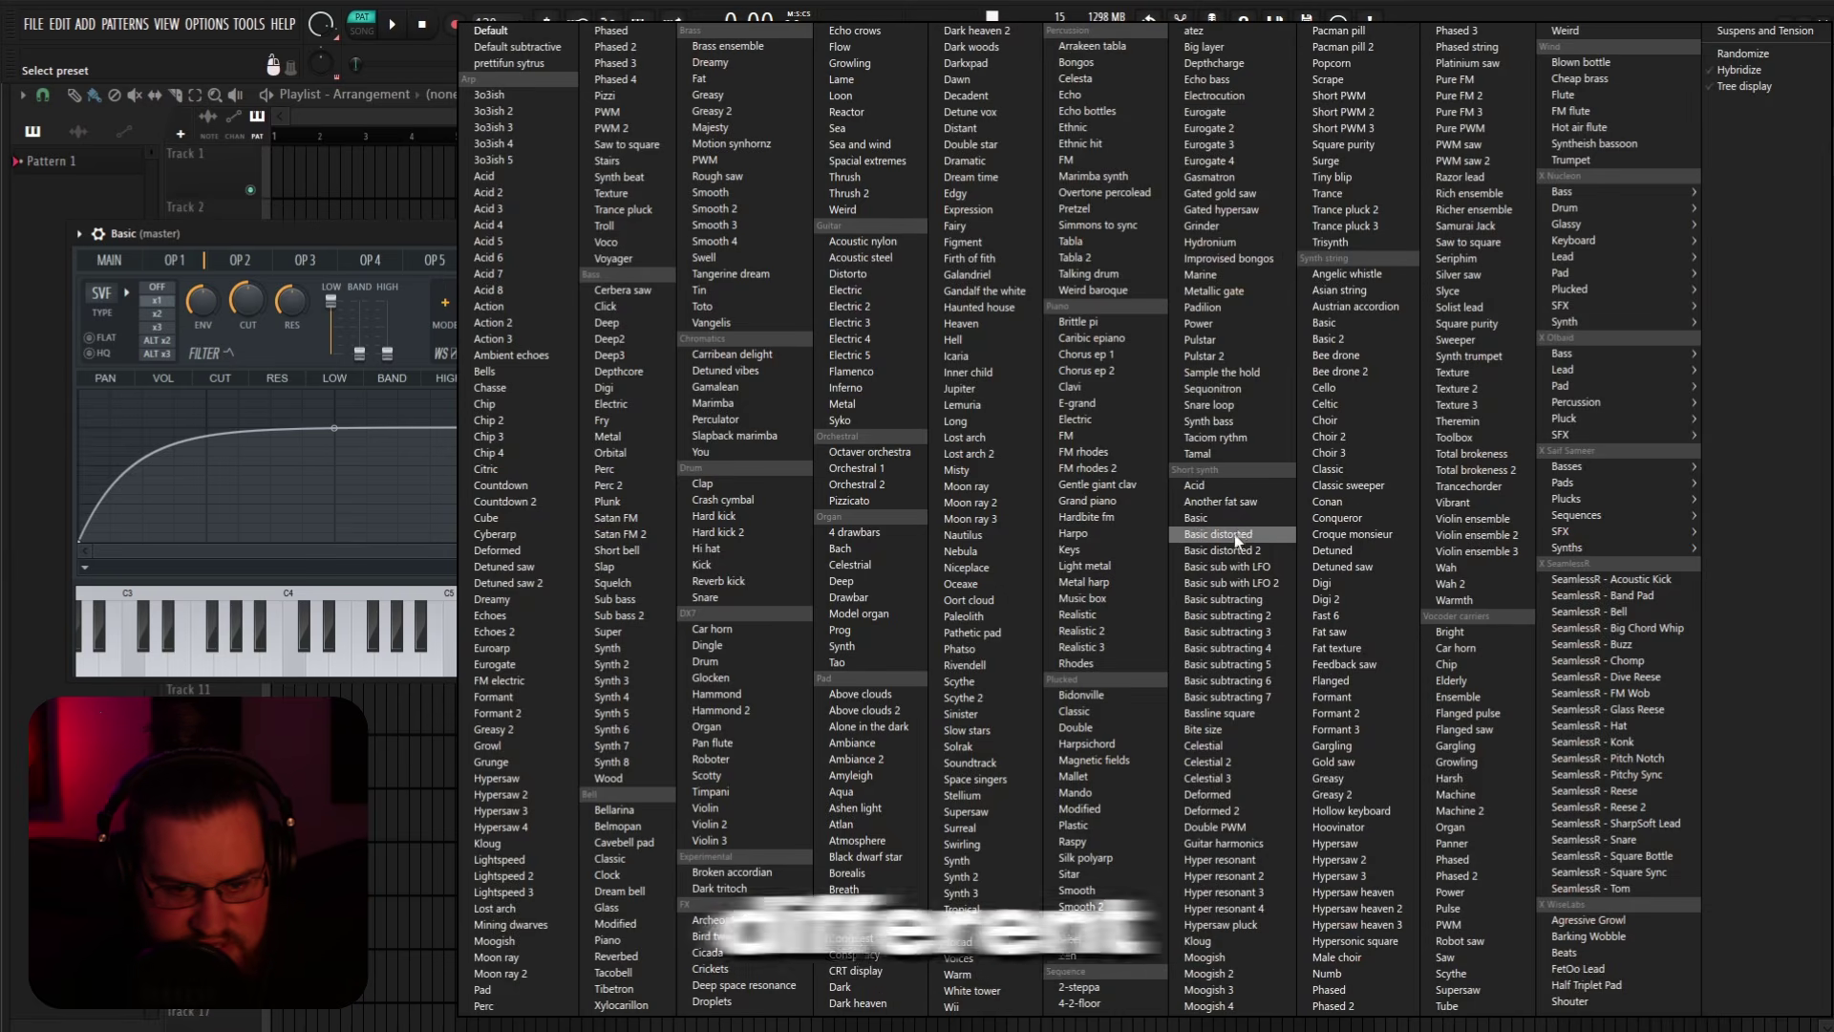
Step: Route the Basic Sytrus channel to mixer track 4, the sytrus track, and close the channel rack
{"action": "scroll", "coordinate": [881, 432], "scroll_direction": "up", "scroll_amount": 3}
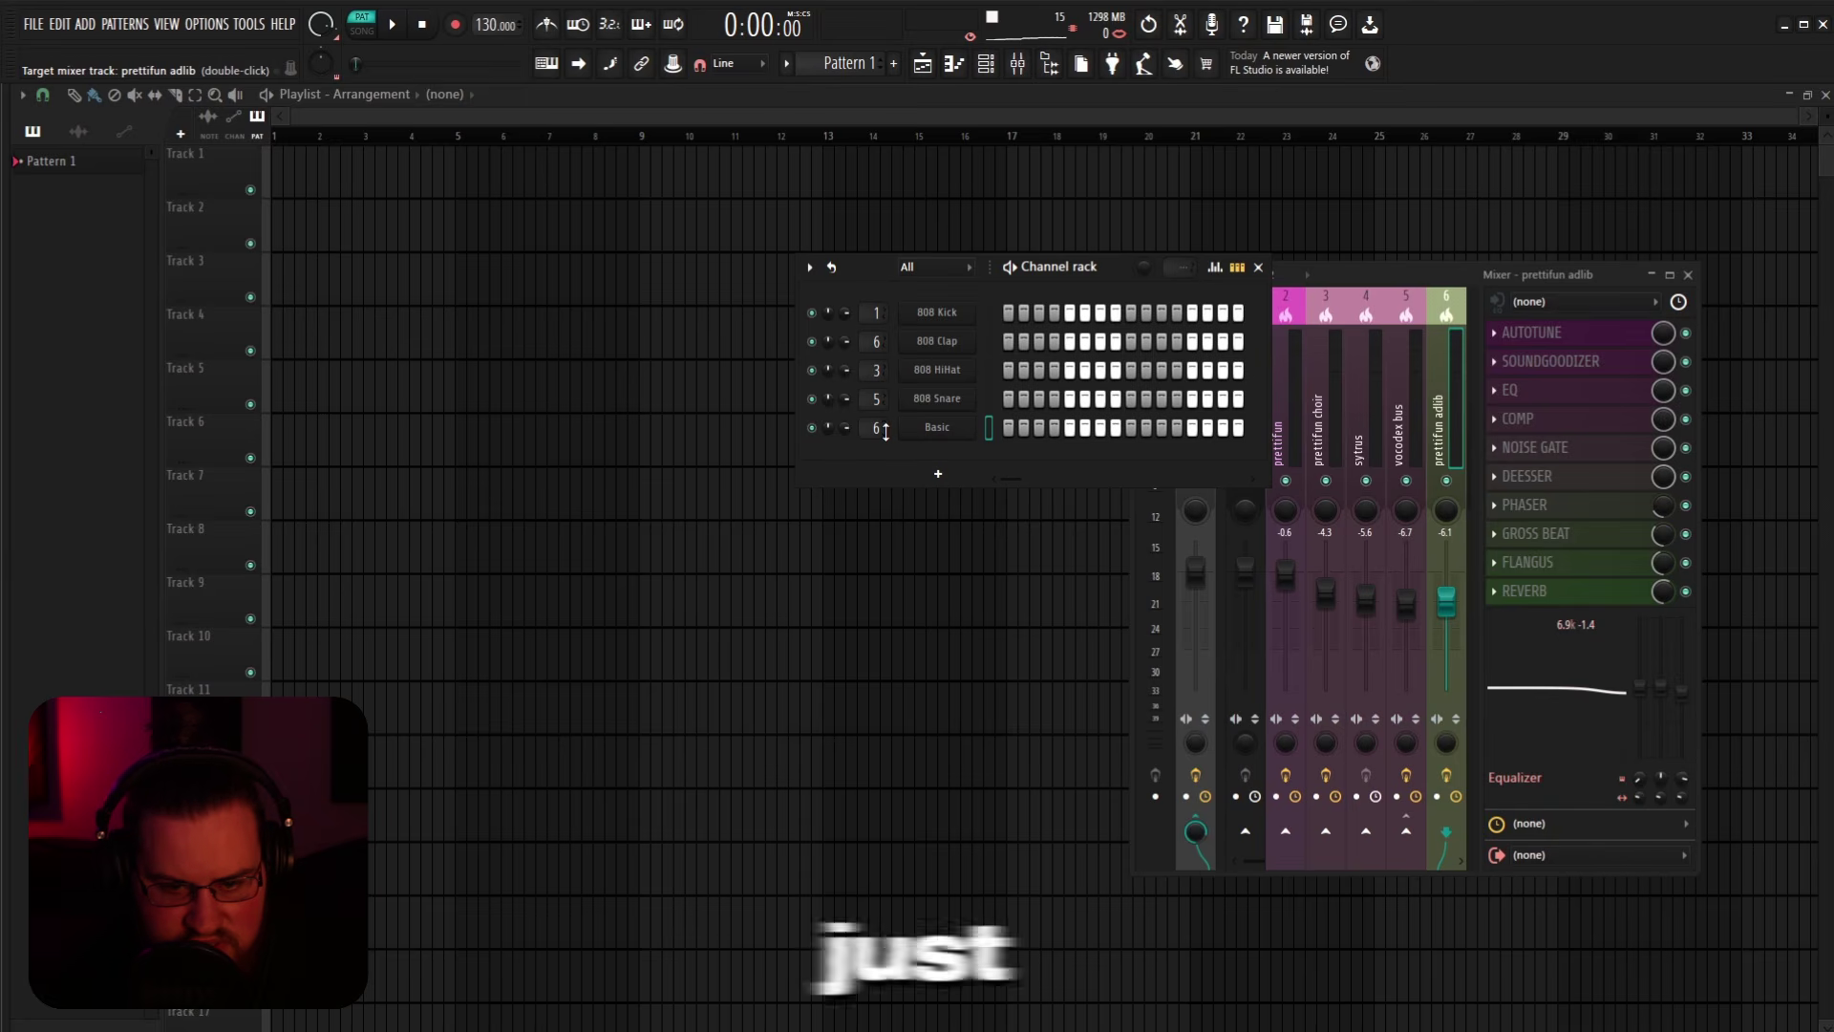
{"action": "scroll", "coordinate": [886, 432], "scroll_direction": "down", "scroll_amount": 1}
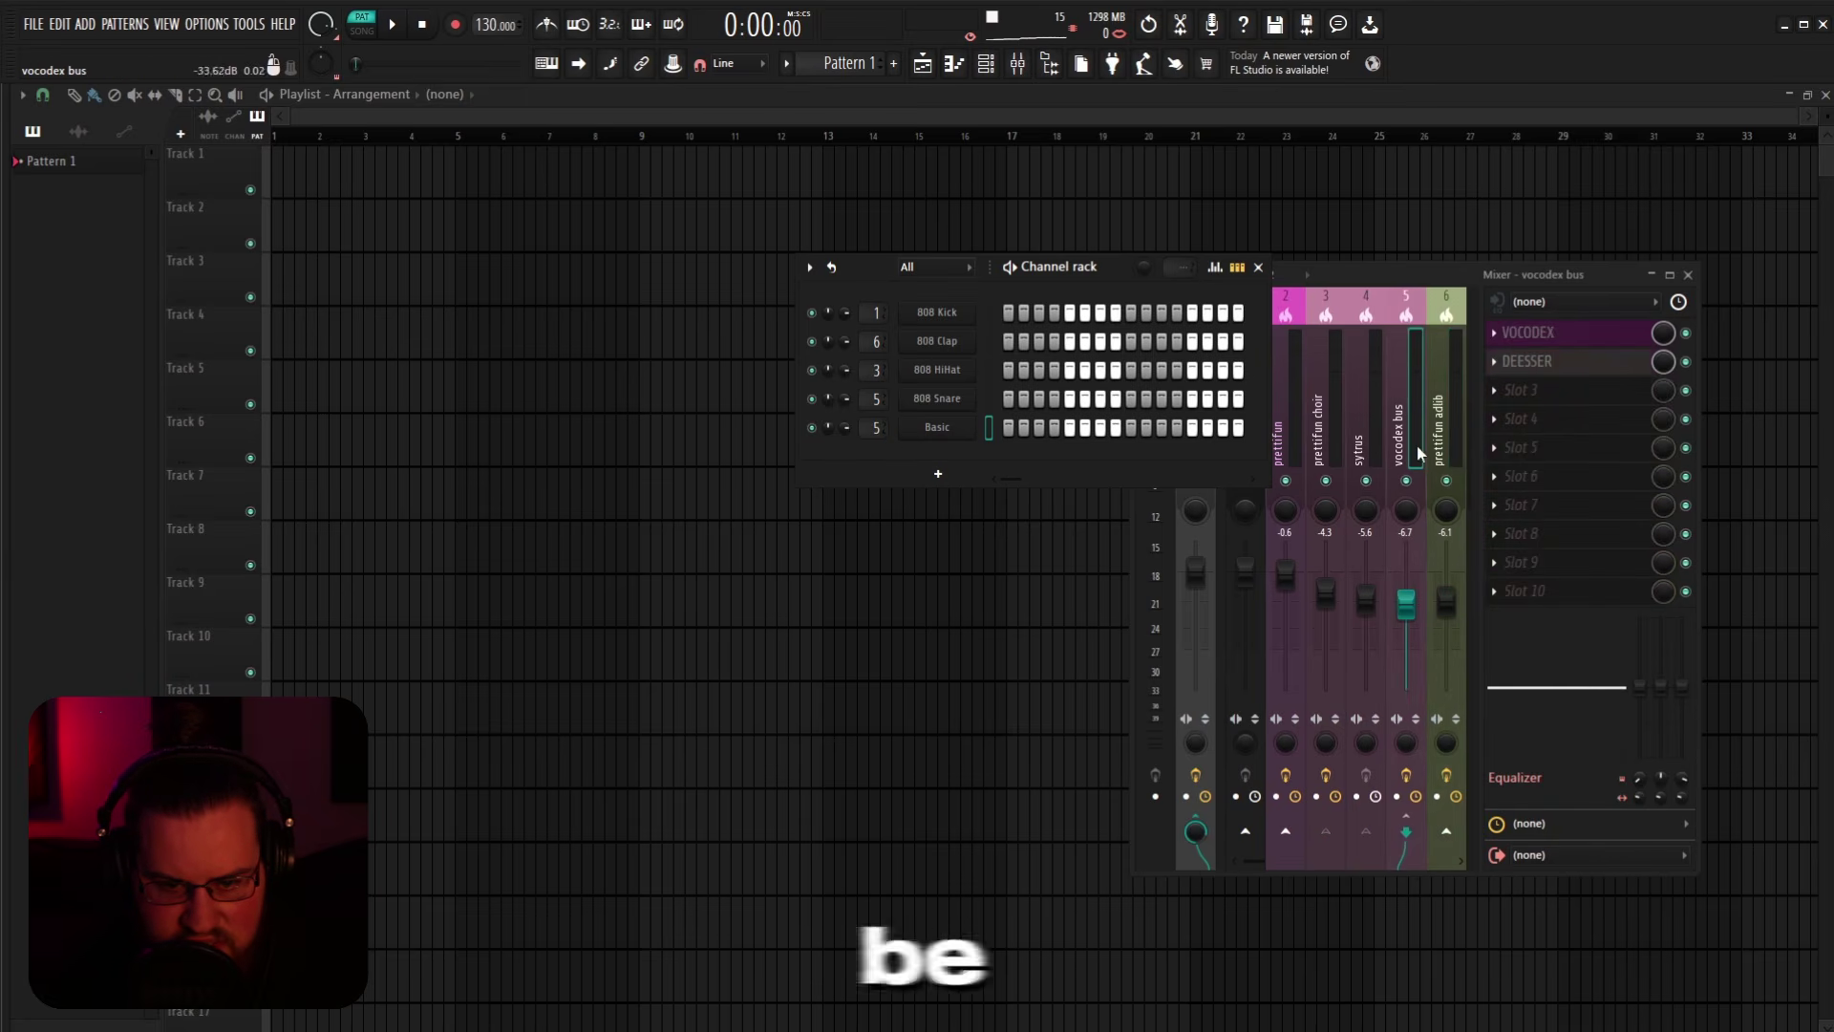
{"action": "scroll", "coordinate": [892, 428], "scroll_direction": "down", "scroll_amount": 1}
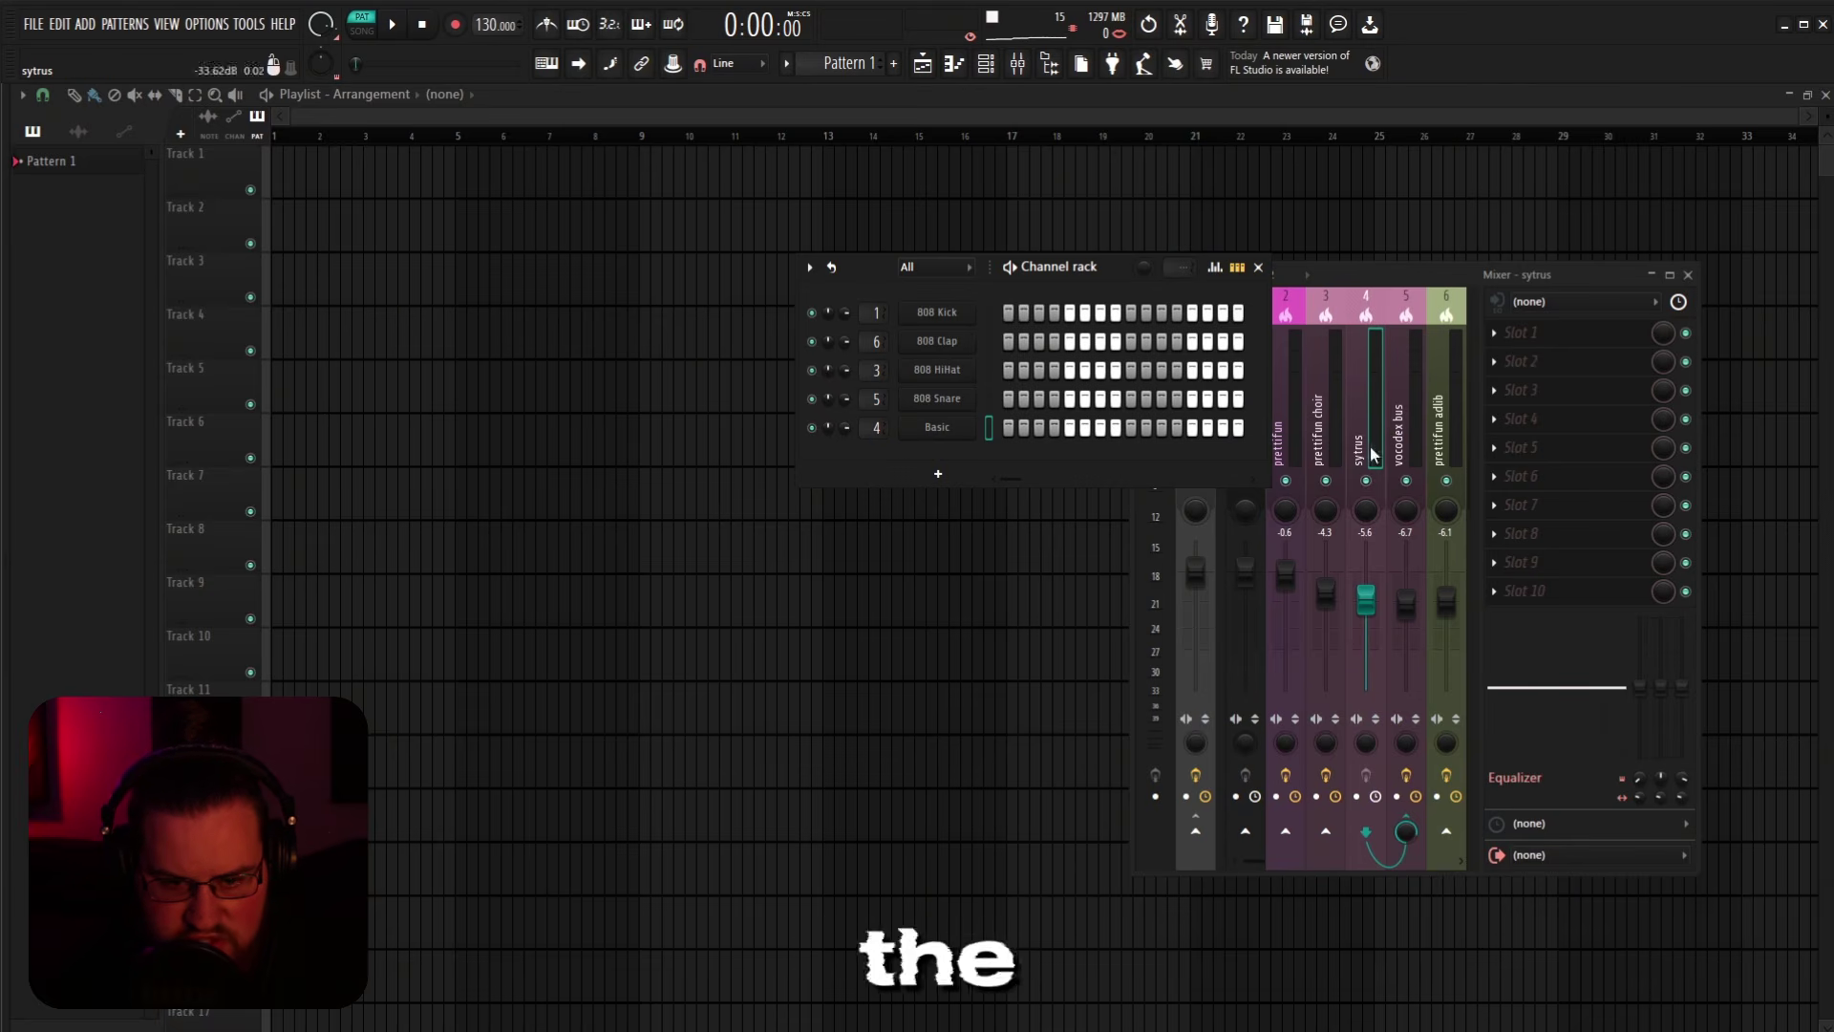
{"action": "left_click", "coordinate": [1258, 267]}
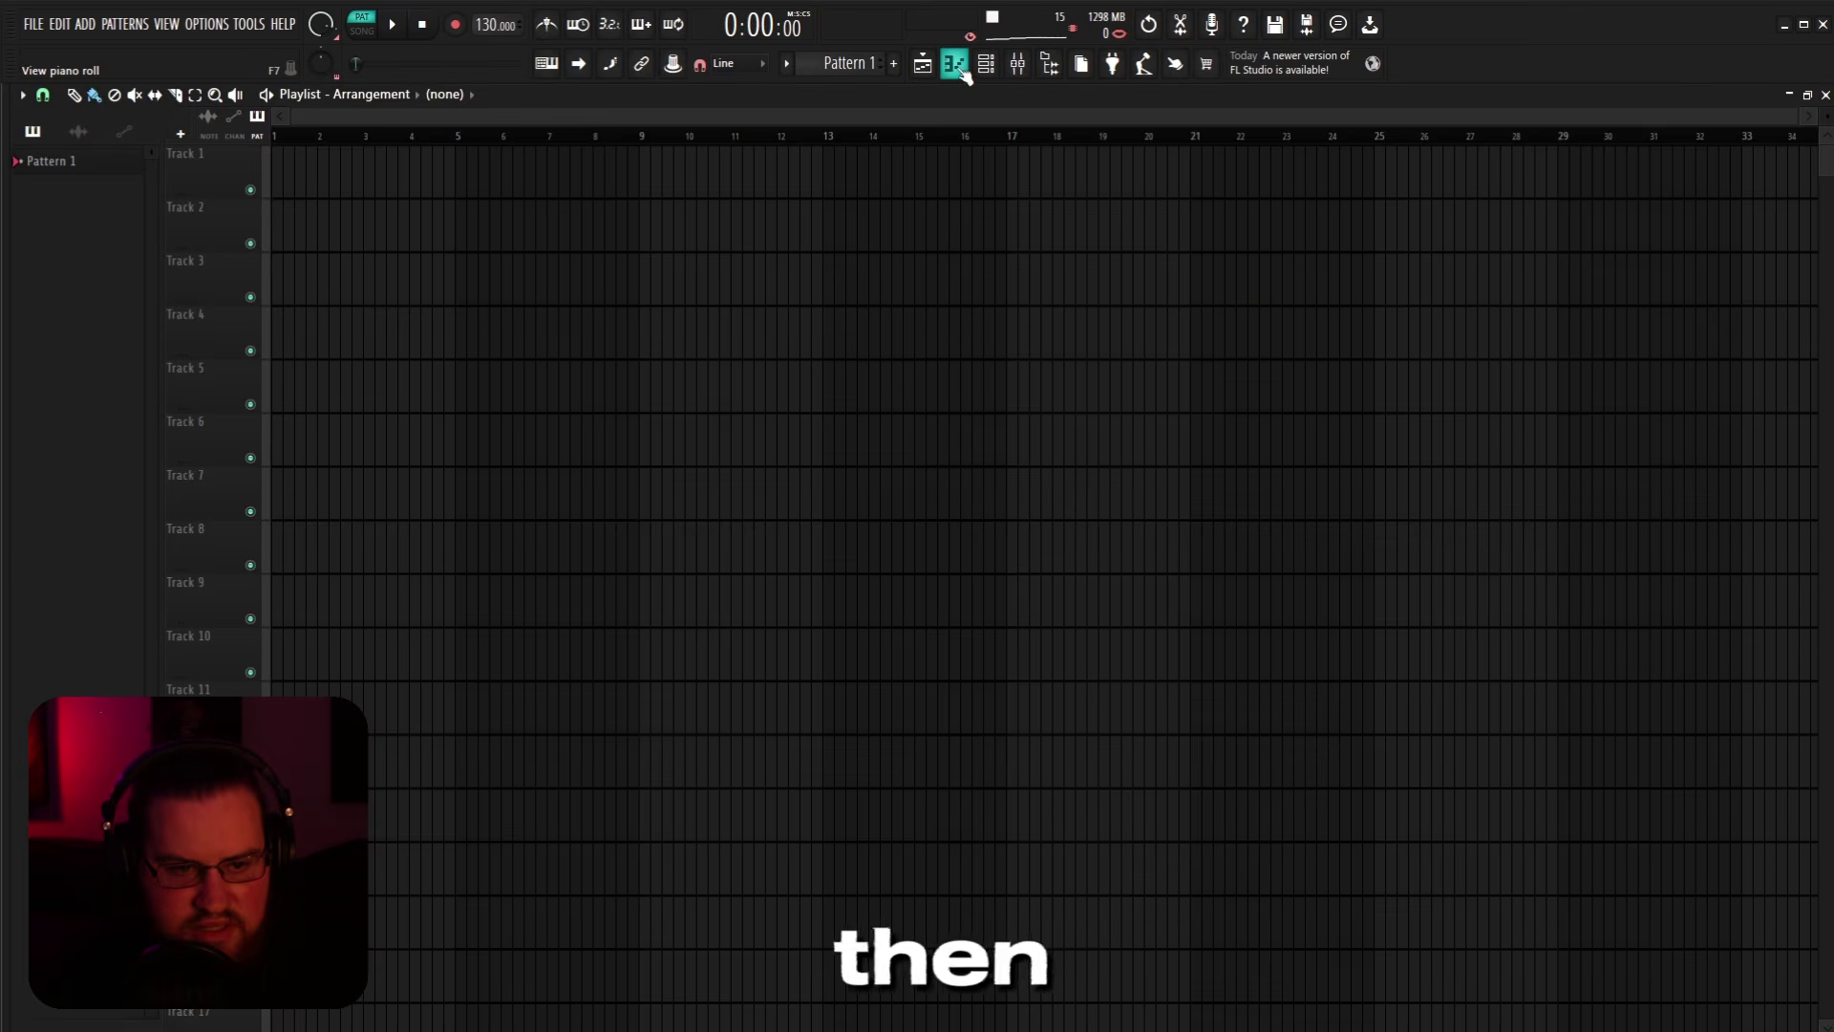
Step: Open the Basic channel's piano roll and set its scale highlighting to root note C, Minor Natural (Aeolian)
{"action": "left_click", "coordinate": [954, 64]}
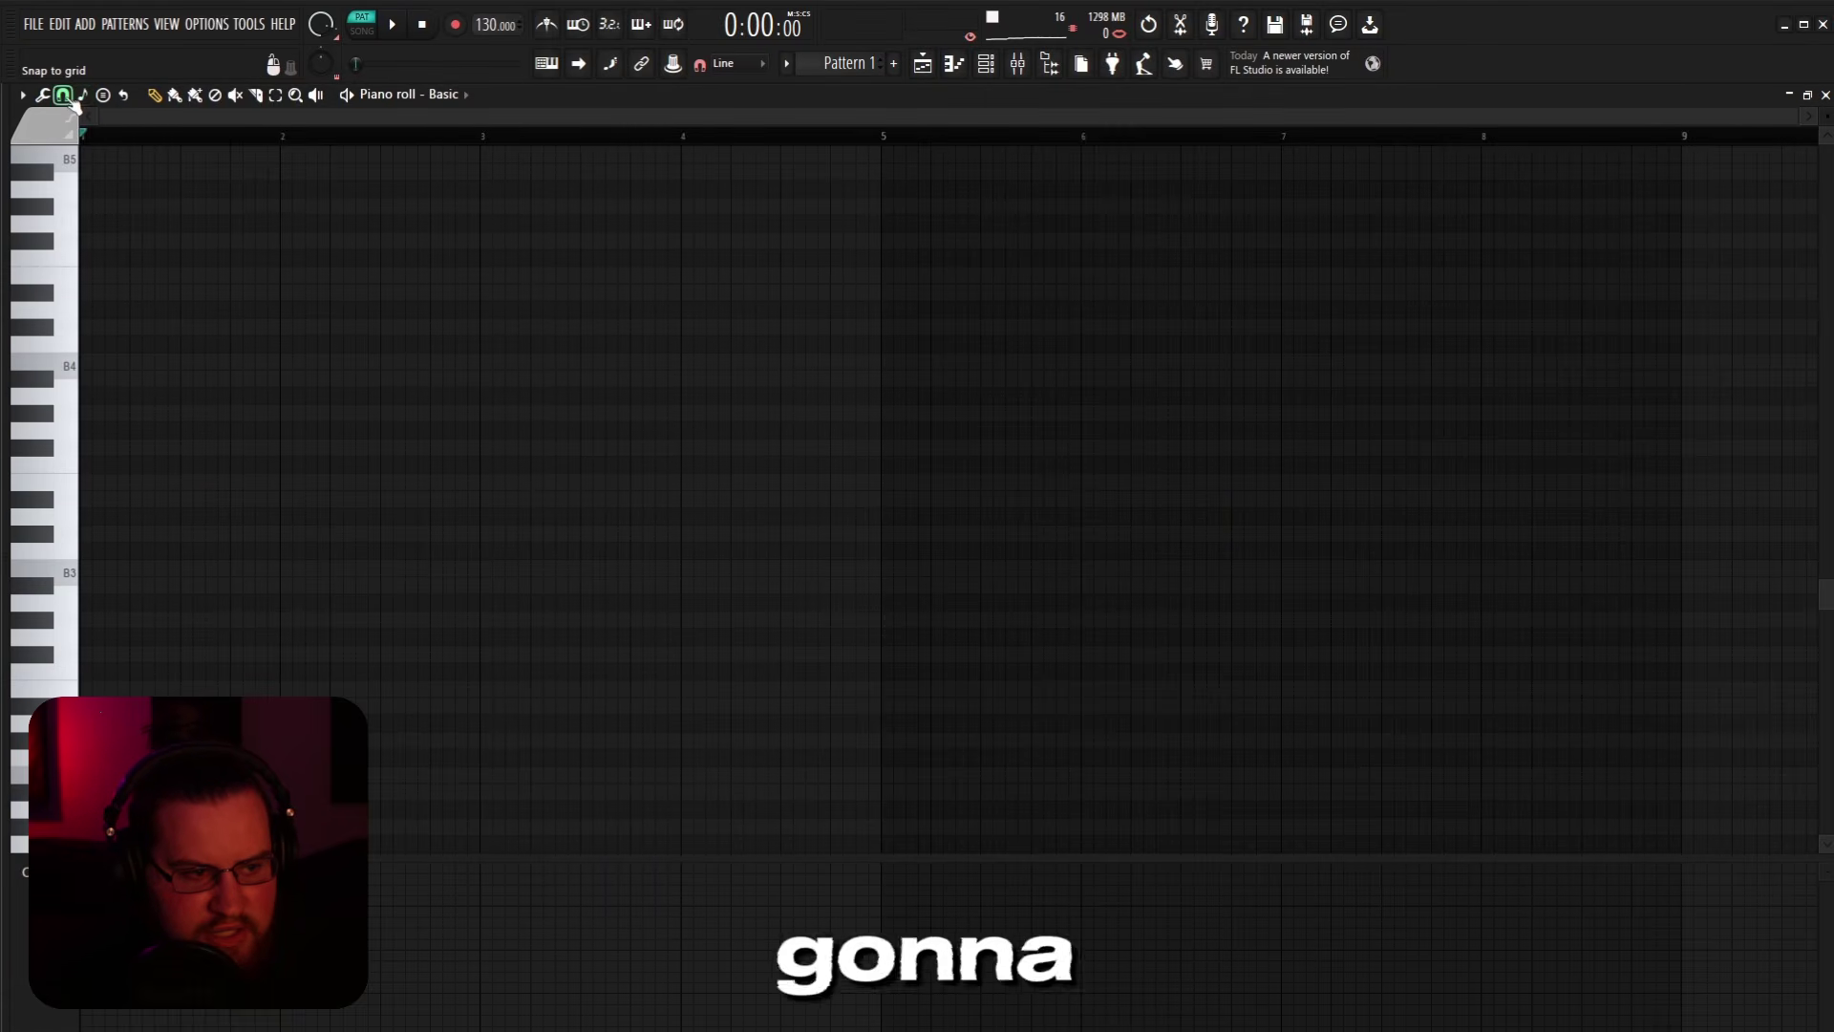
{"action": "left_click", "coordinate": [65, 96]}
{"action": "left_click", "coordinate": [22, 94]}
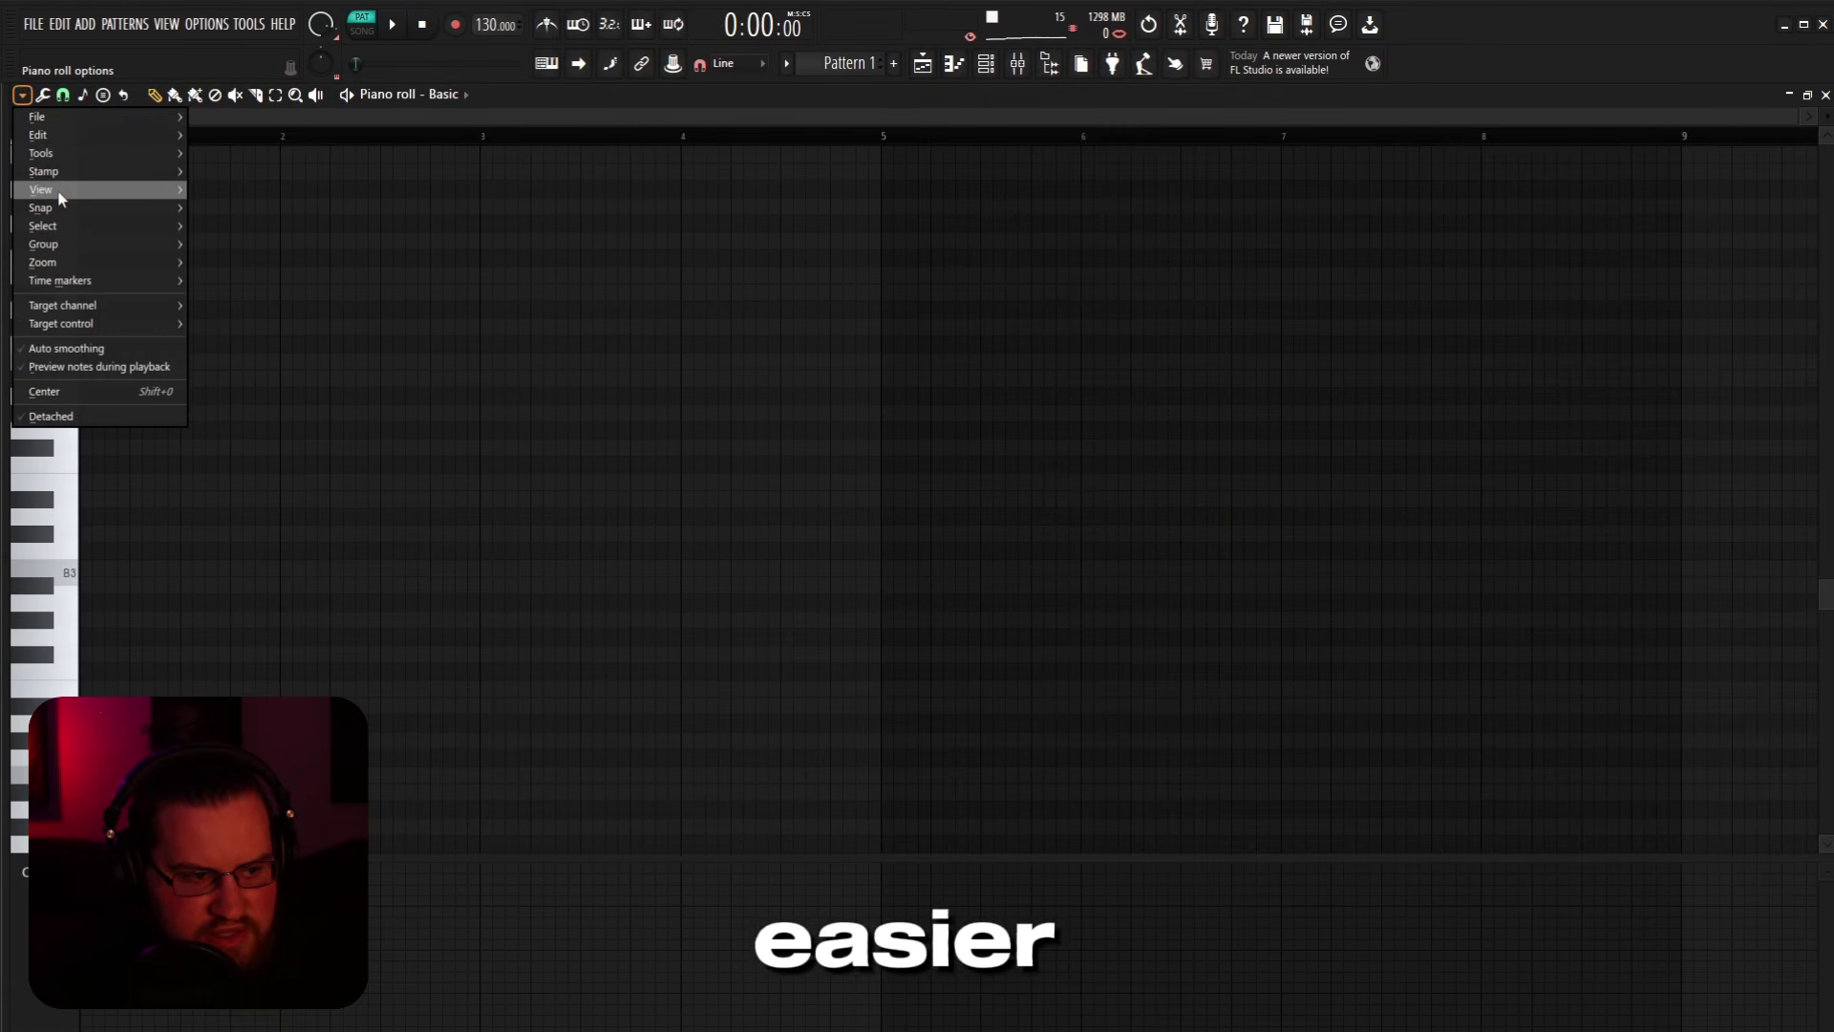
{"action": "mouse_move", "coordinate": [59, 196]}
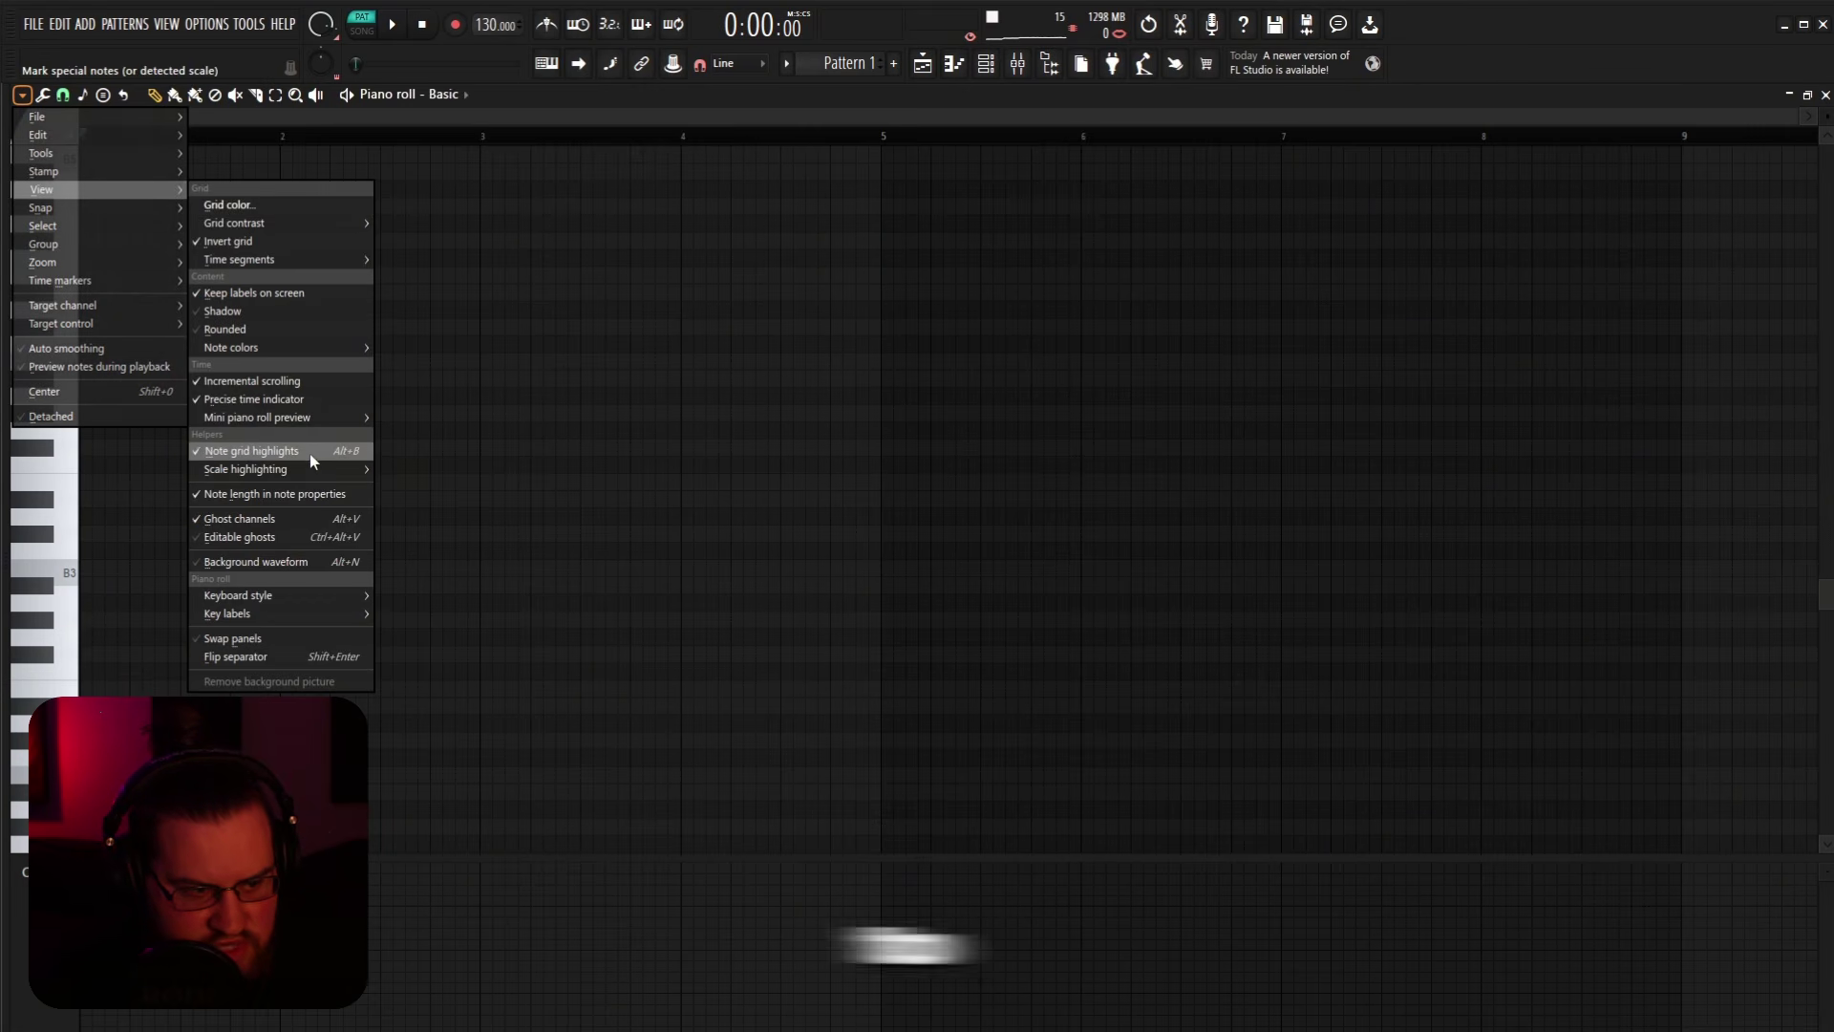
{"action": "mouse_move", "coordinate": [310, 468]}
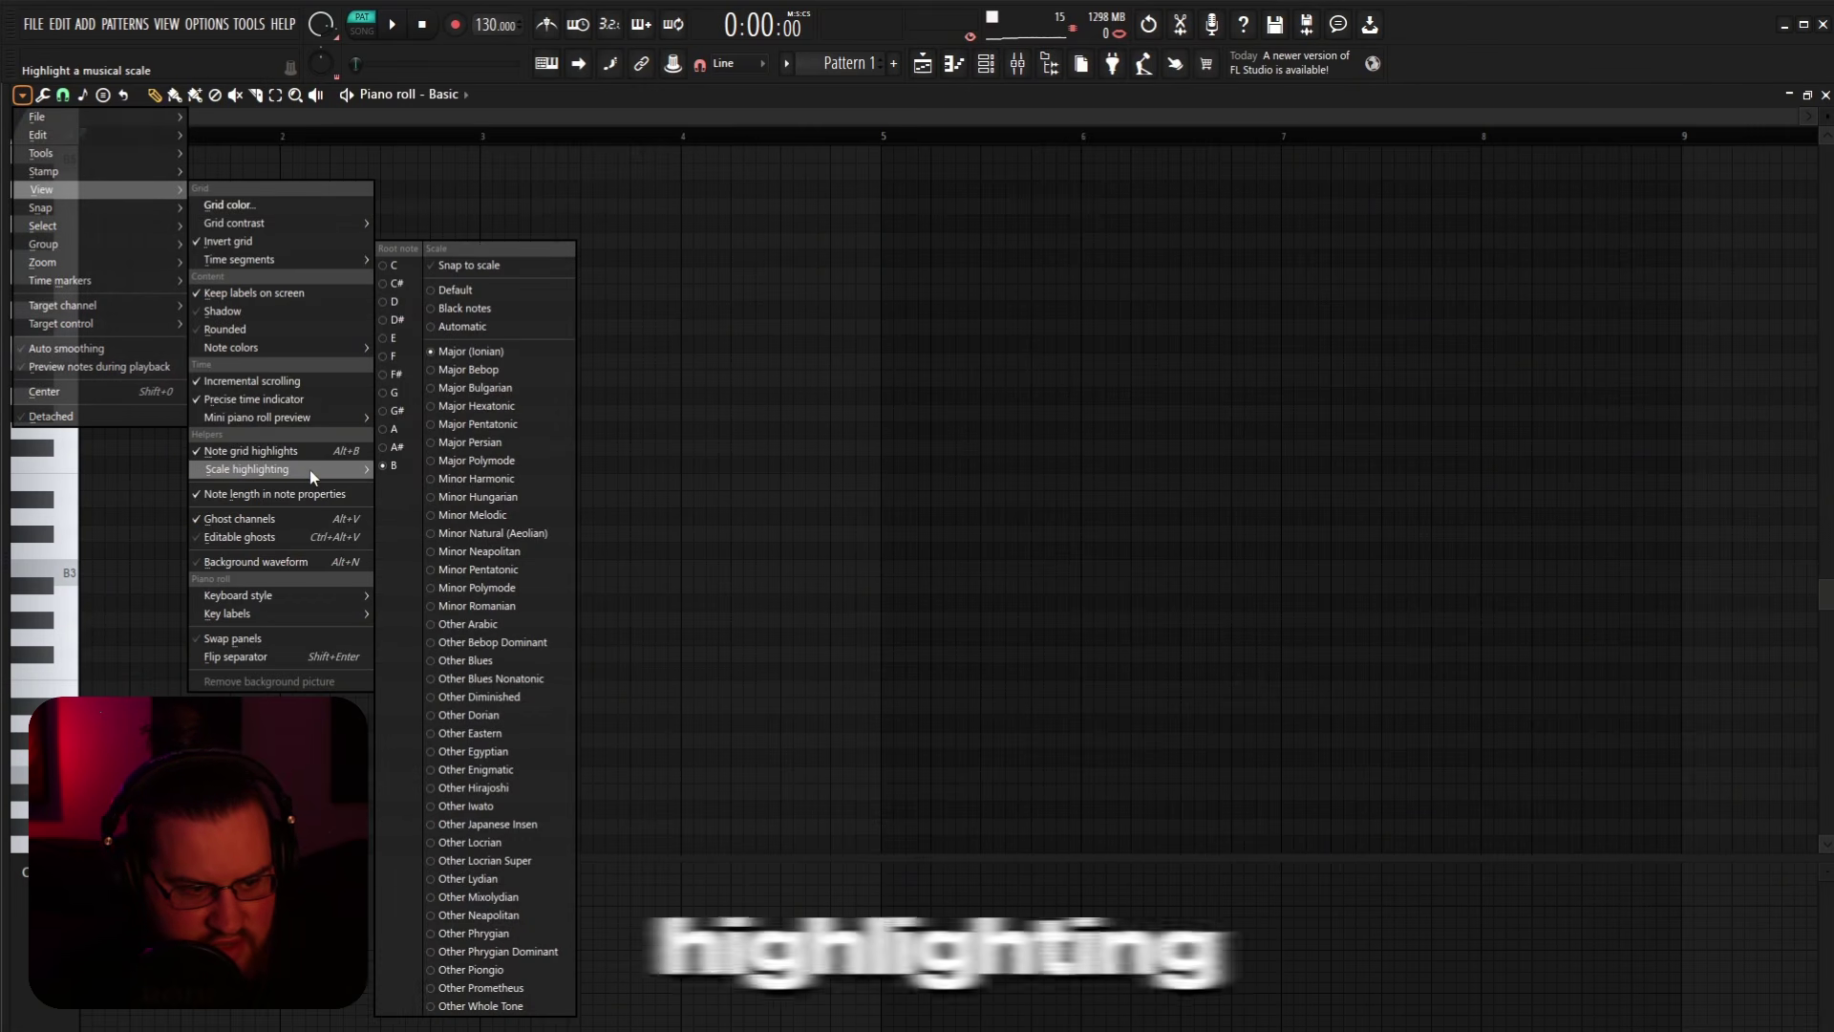
{"action": "left_click", "coordinate": [399, 283]}
{"action": "left_click", "coordinate": [22, 96]}
{"action": "mouse_move", "coordinate": [42, 189]}
{"action": "mouse_move", "coordinate": [287, 469]}
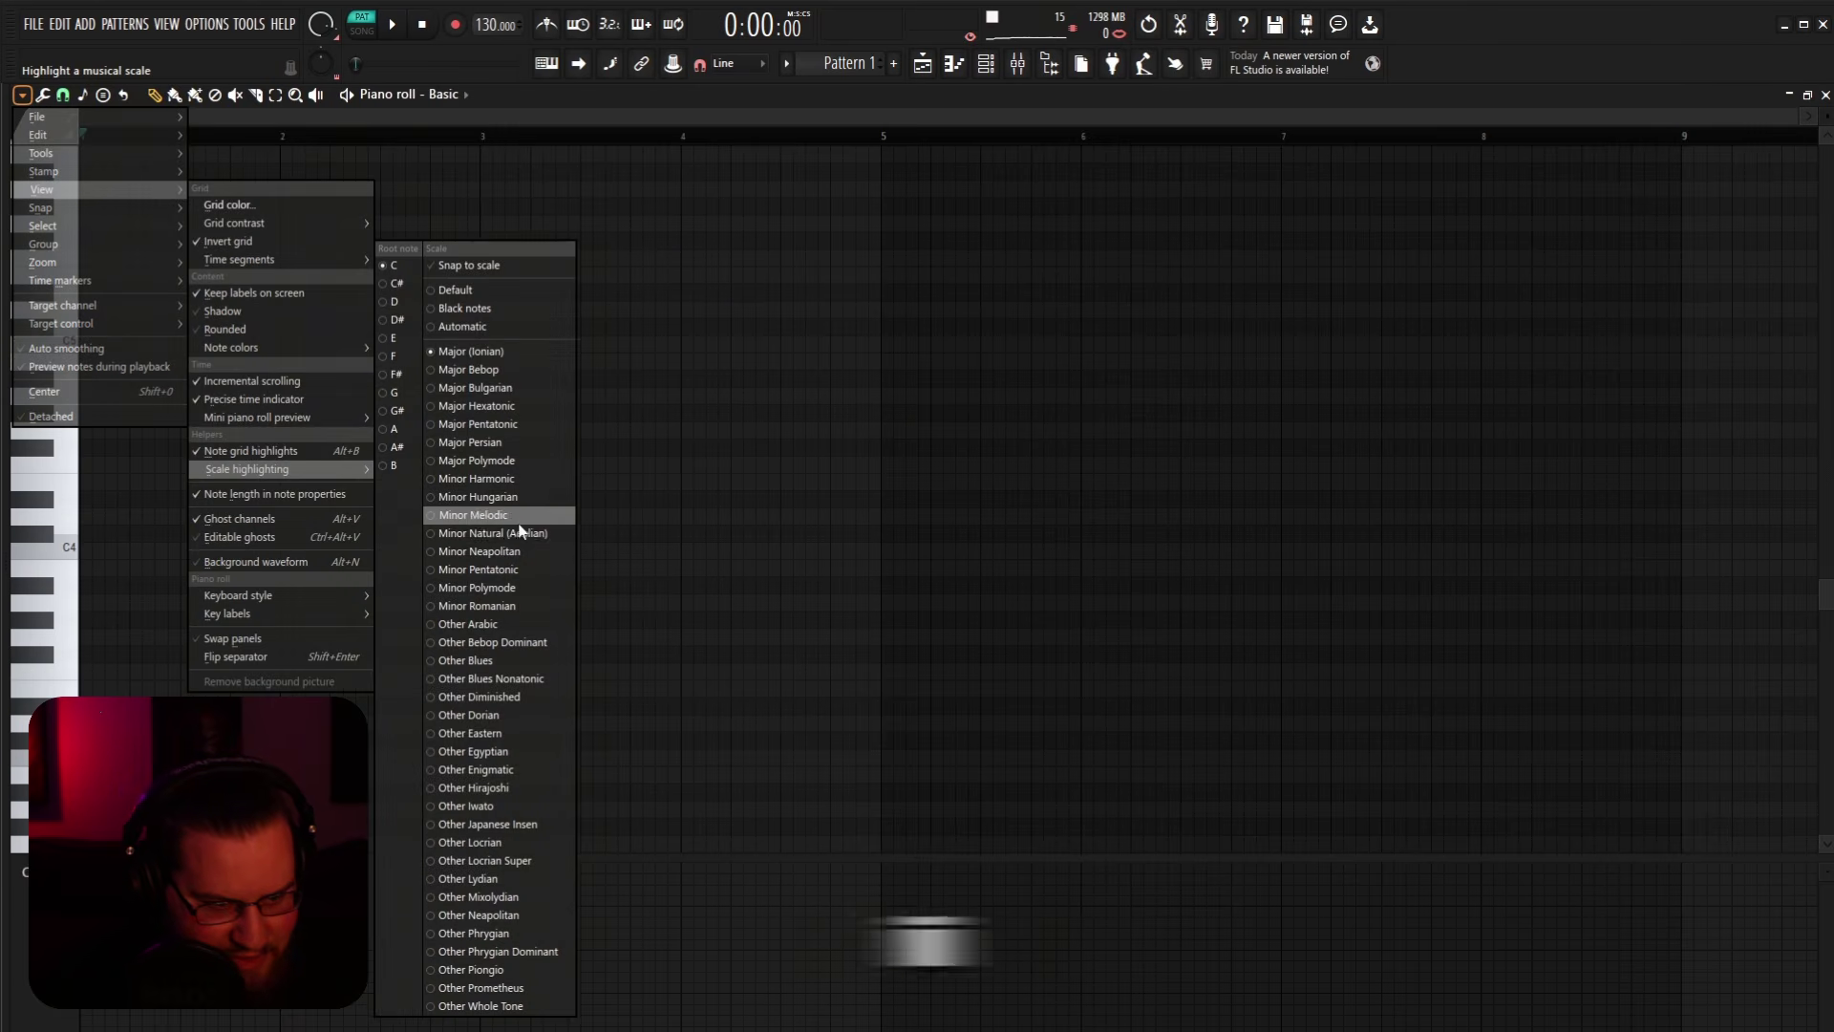
{"action": "left_click", "coordinate": [520, 538]}
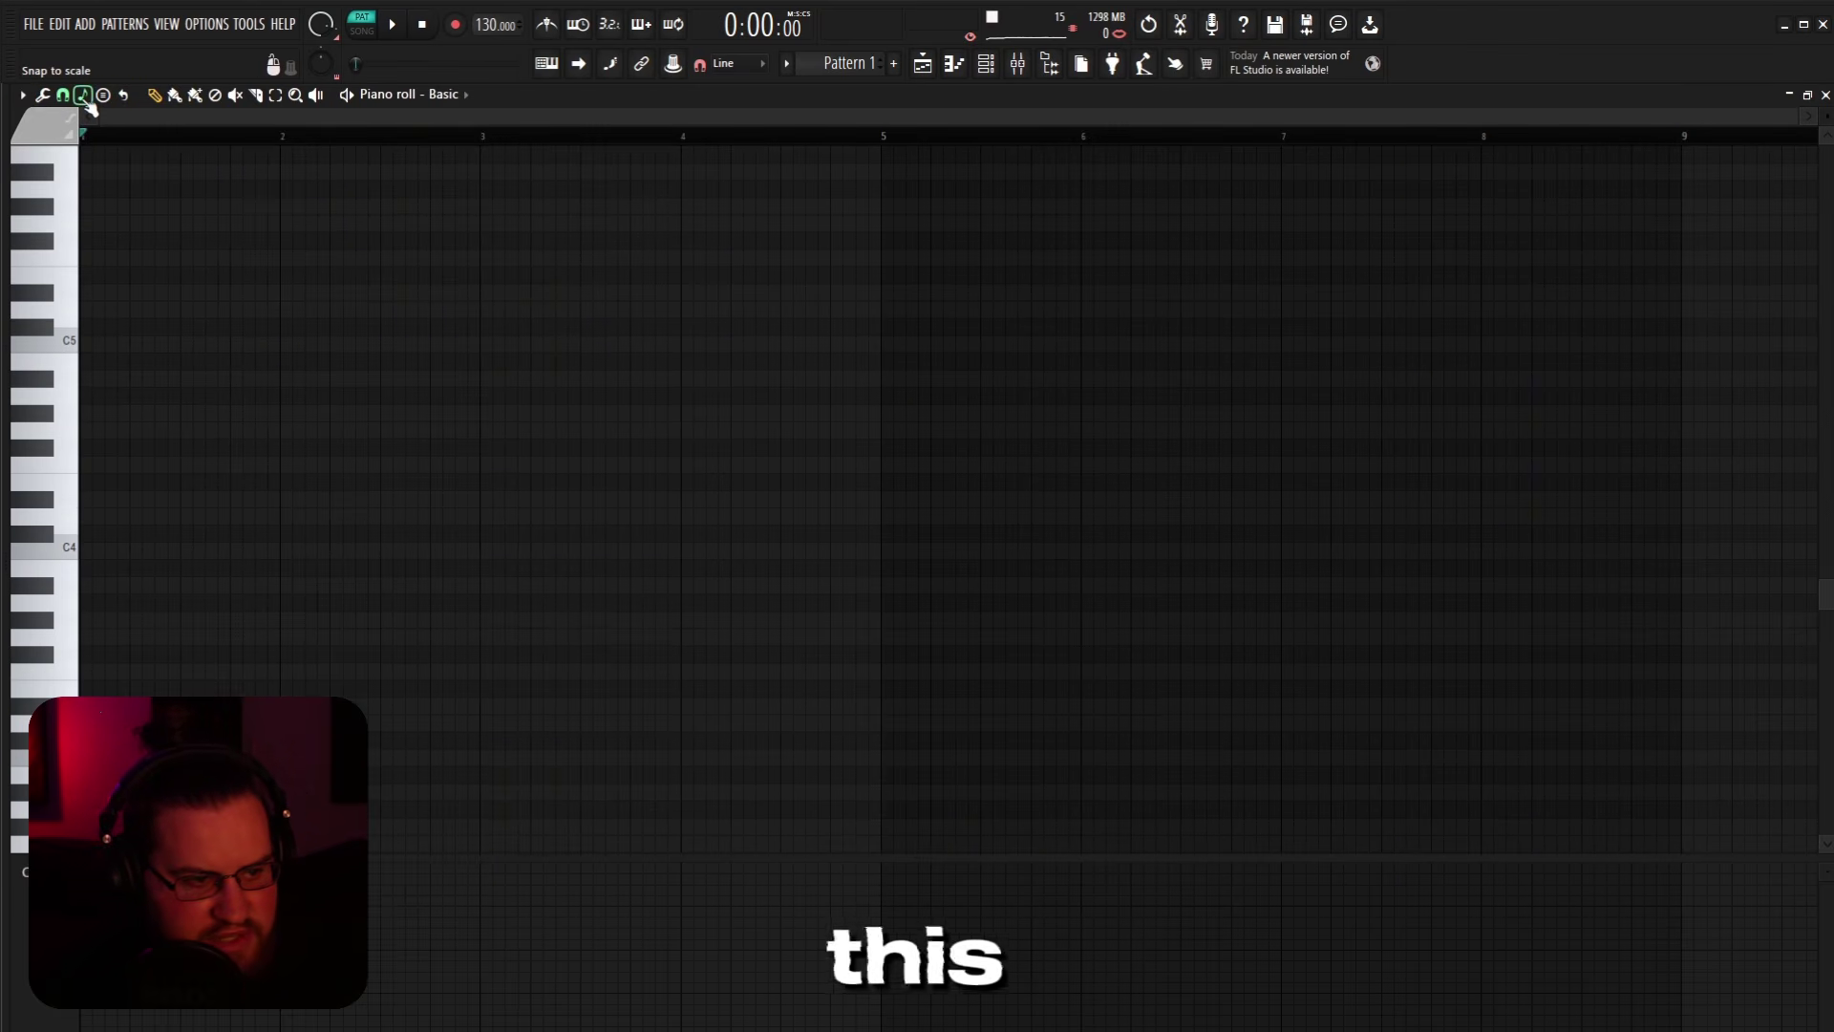
Step: Draw a one-bar chord of C4, D#4, G4 and A#4 at bar 1 and select all its notes
{"action": "mouse_move", "coordinate": [176, 335]}
{"action": "left_mouse_down"}
{"action": "mouse_move", "coordinate": [184, 492]}
{"action": "mouse_move", "coordinate": [168, 511]}
{"action": "mouse_move", "coordinate": [191, 306]}
{"action": "mouse_move", "coordinate": [103, 548]}
{"action": "mouse_move", "coordinate": [273, 567]}
{"action": "left_mouse_up"}
{"action": "left_click", "coordinate": [103, 498]}
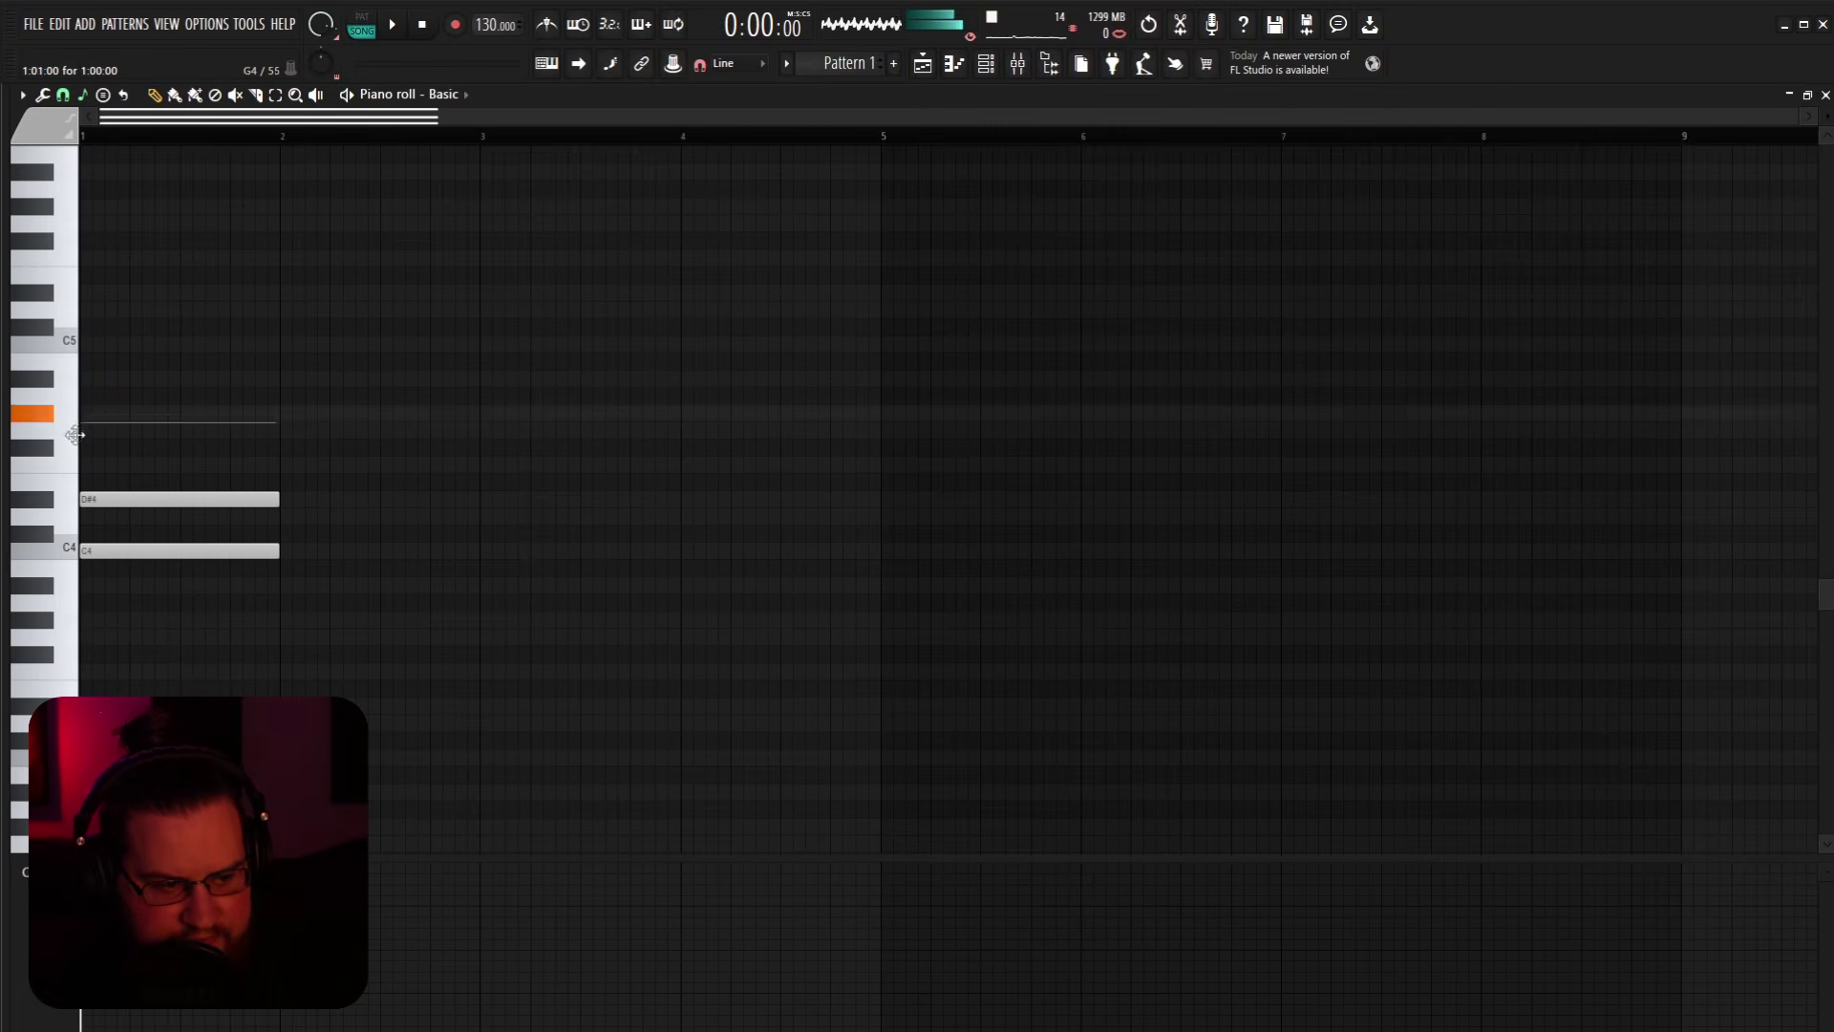
{"action": "left_click", "coordinate": [105, 430]}
{"action": "scroll", "coordinate": [438, 586], "scroll_direction": "up", "scroll_amount": 2, "text": "ctrl"}
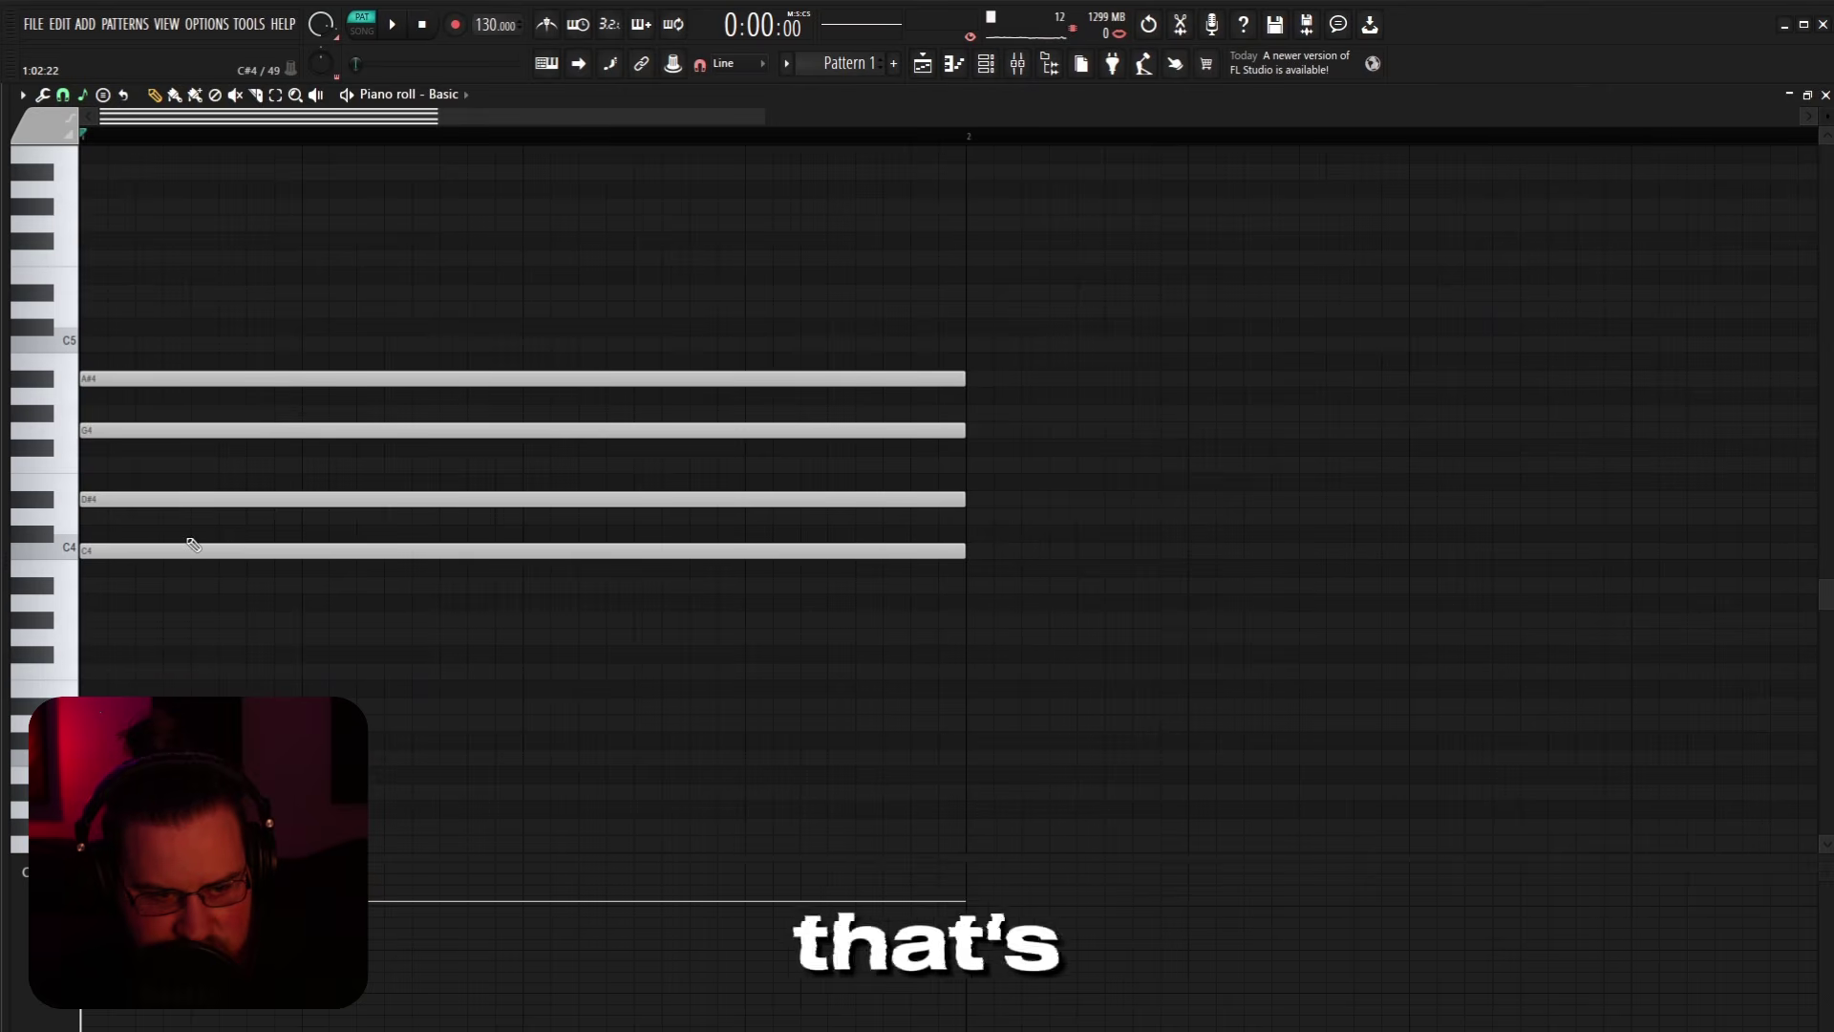
{"action": "scroll", "coordinate": [317, 346], "scroll_direction": "down", "scroll_amount": 2, "text": "ctrl"}
{"action": "key", "text": "ctrl+a"}
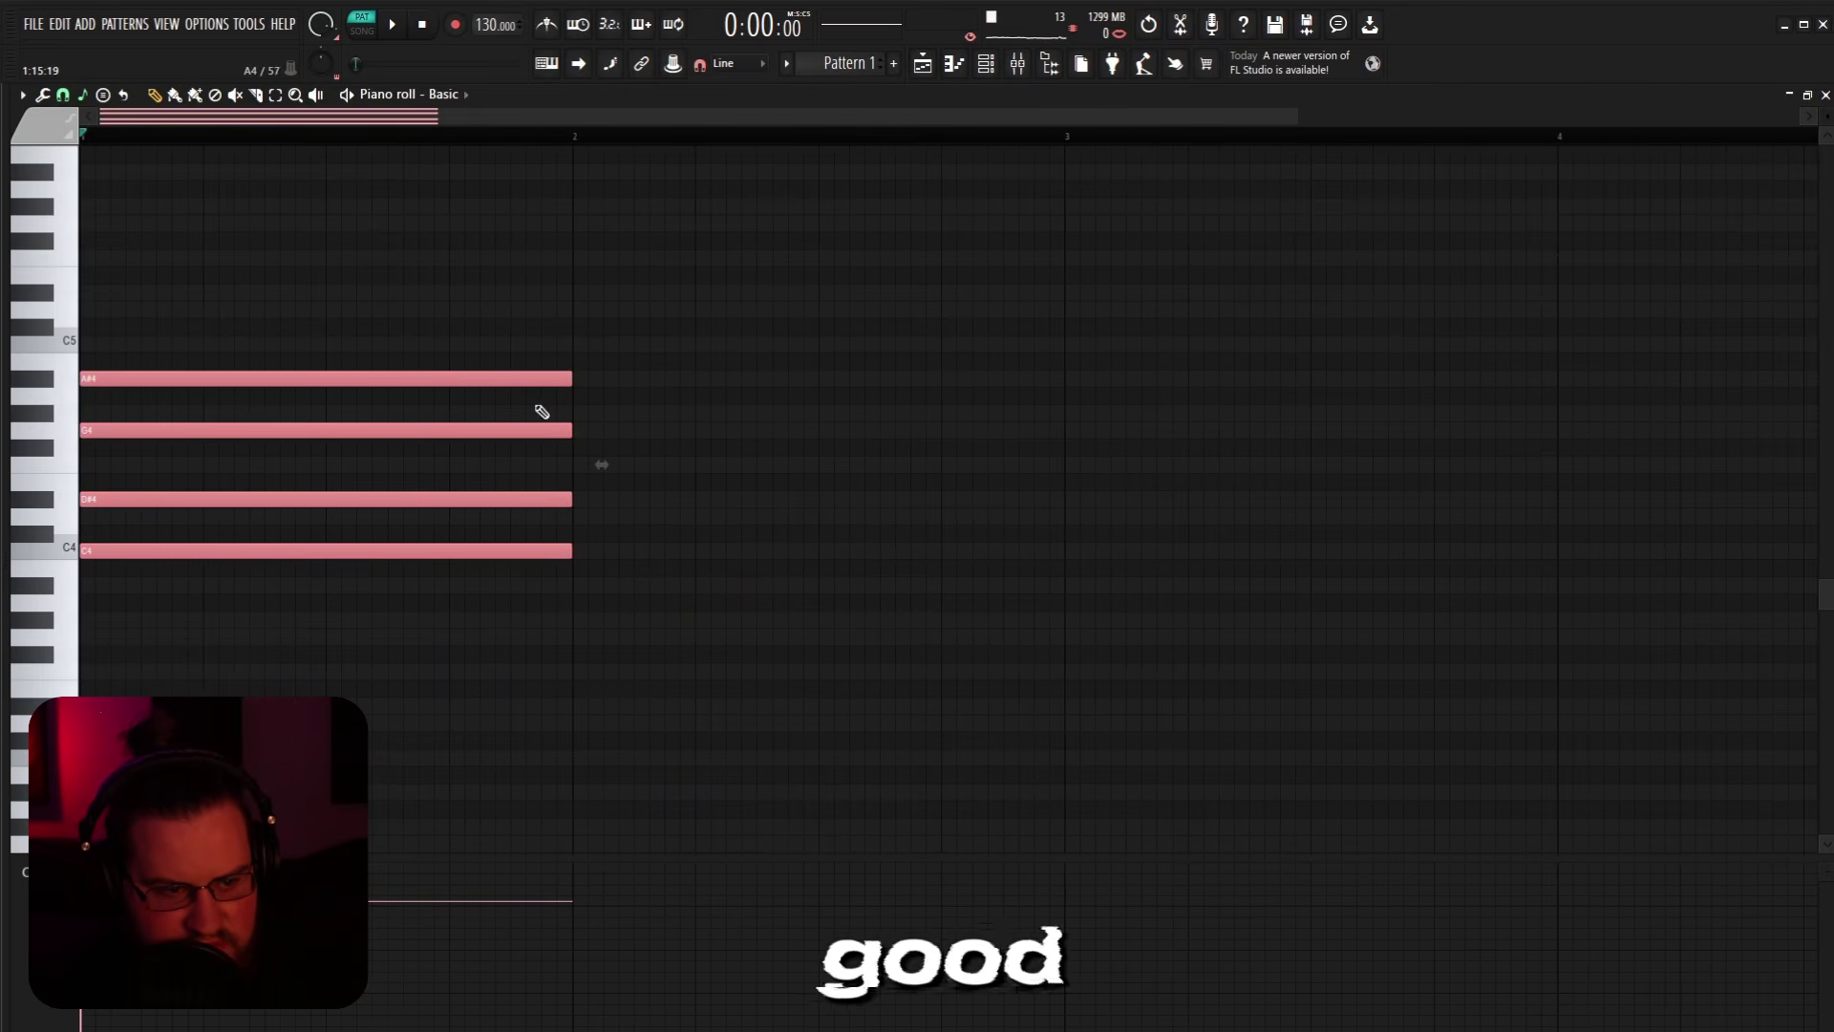
Step: Set the project tempo to 142 BPM and play back the four-bar chord progression
{"action": "left_click_drag", "start_coordinate": [503, 25], "coordinate": [504, 15]}
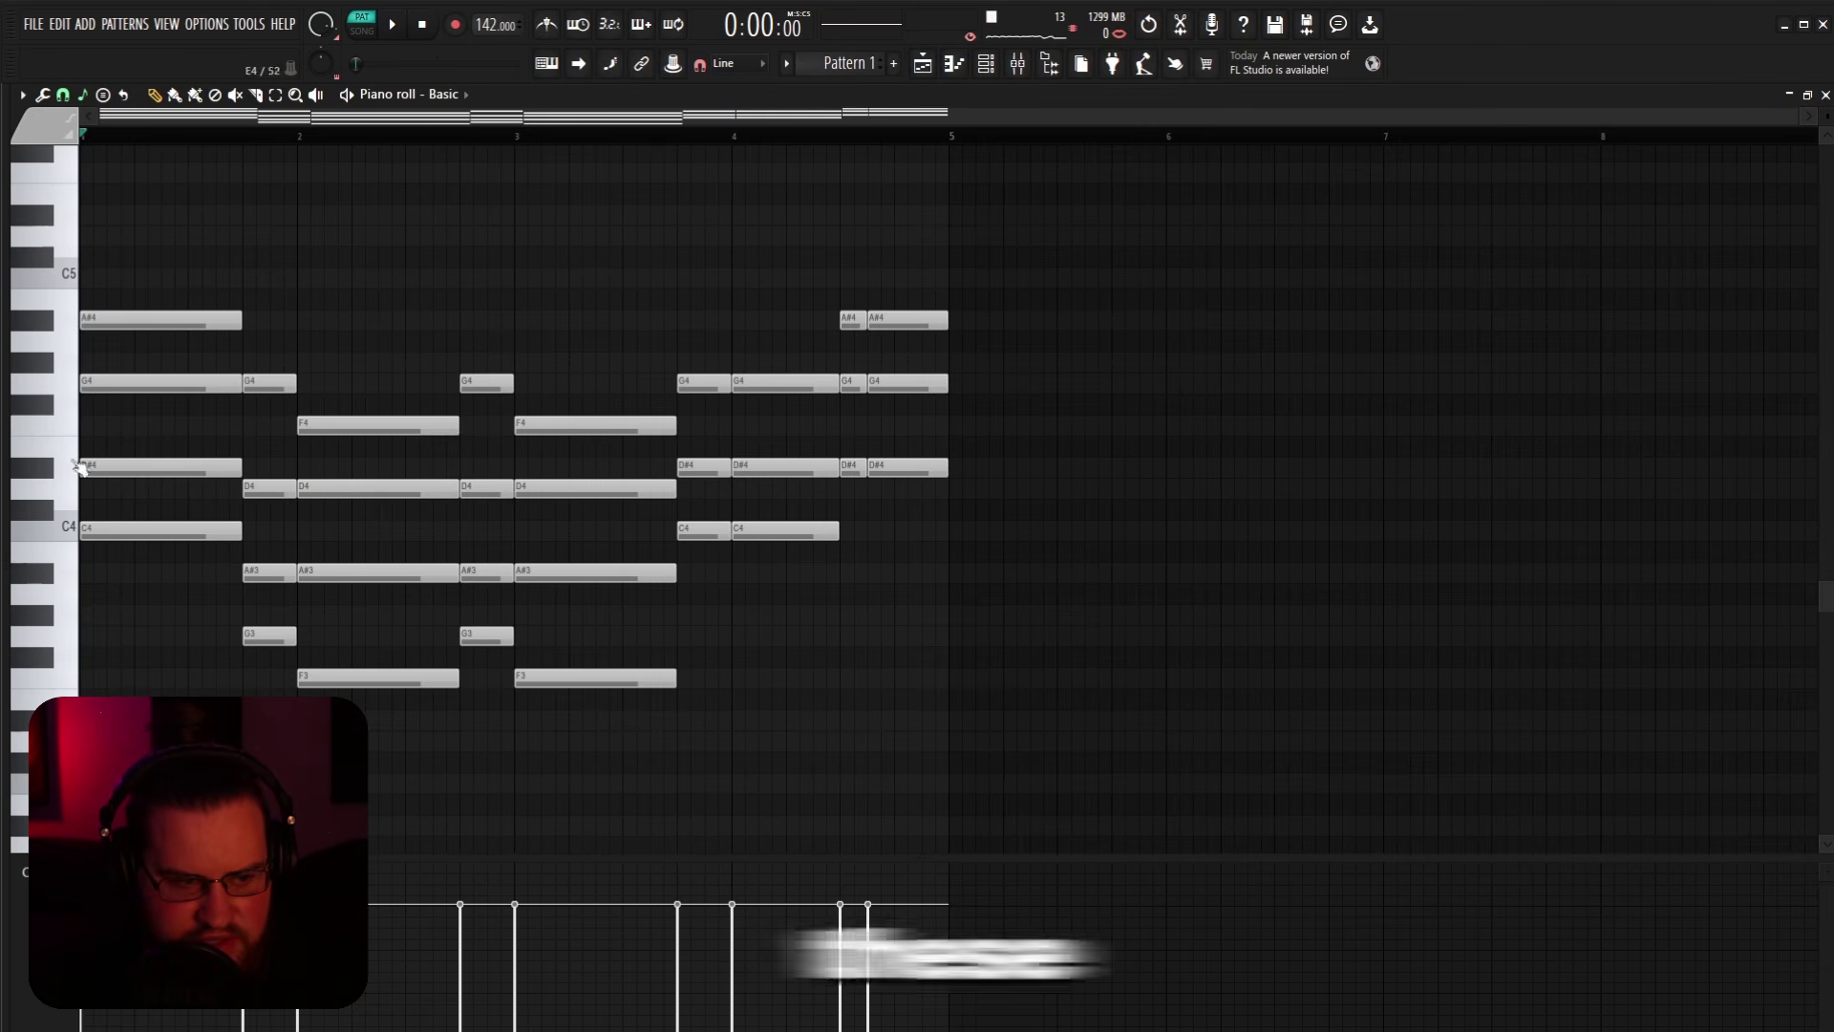
{"action": "key", "text": "space"}
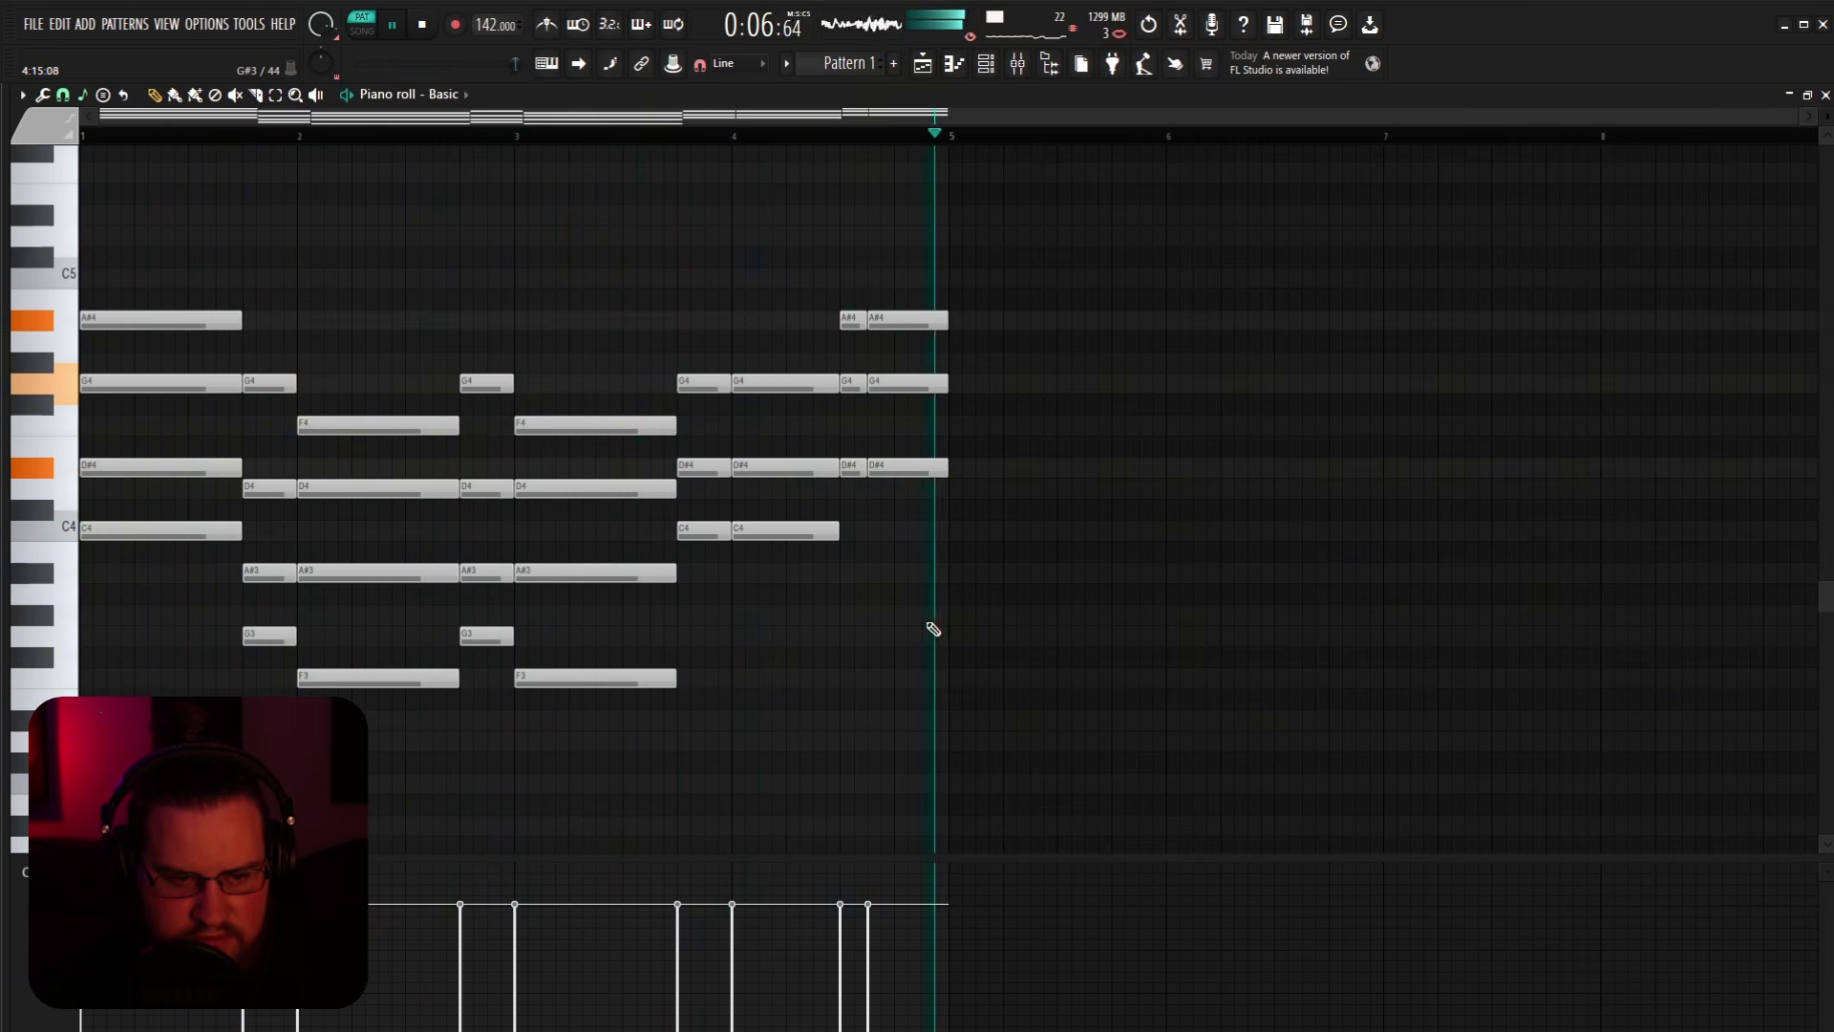
{"action": "key", "text": "space"}
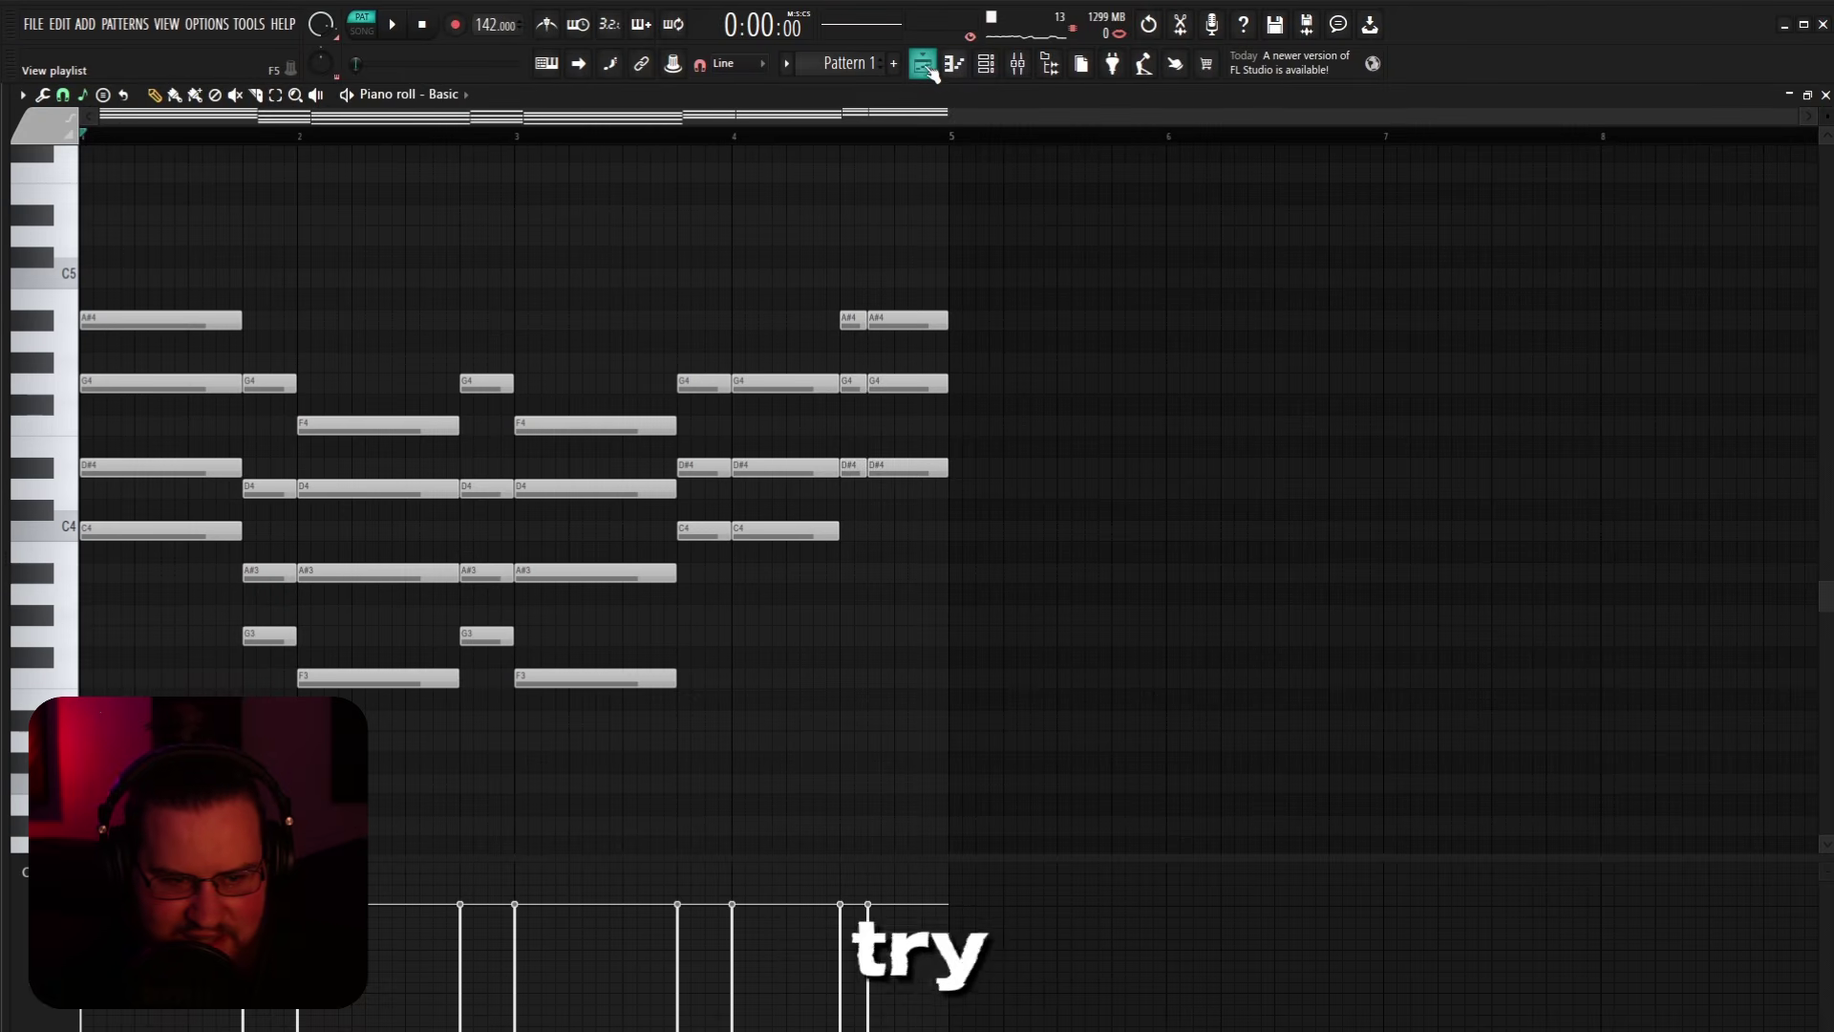
Step: Place Pattern 1 at bar 1 of Track 1 in the playlist and switch playback to song mode
{"action": "left_click", "coordinate": [925, 65]}
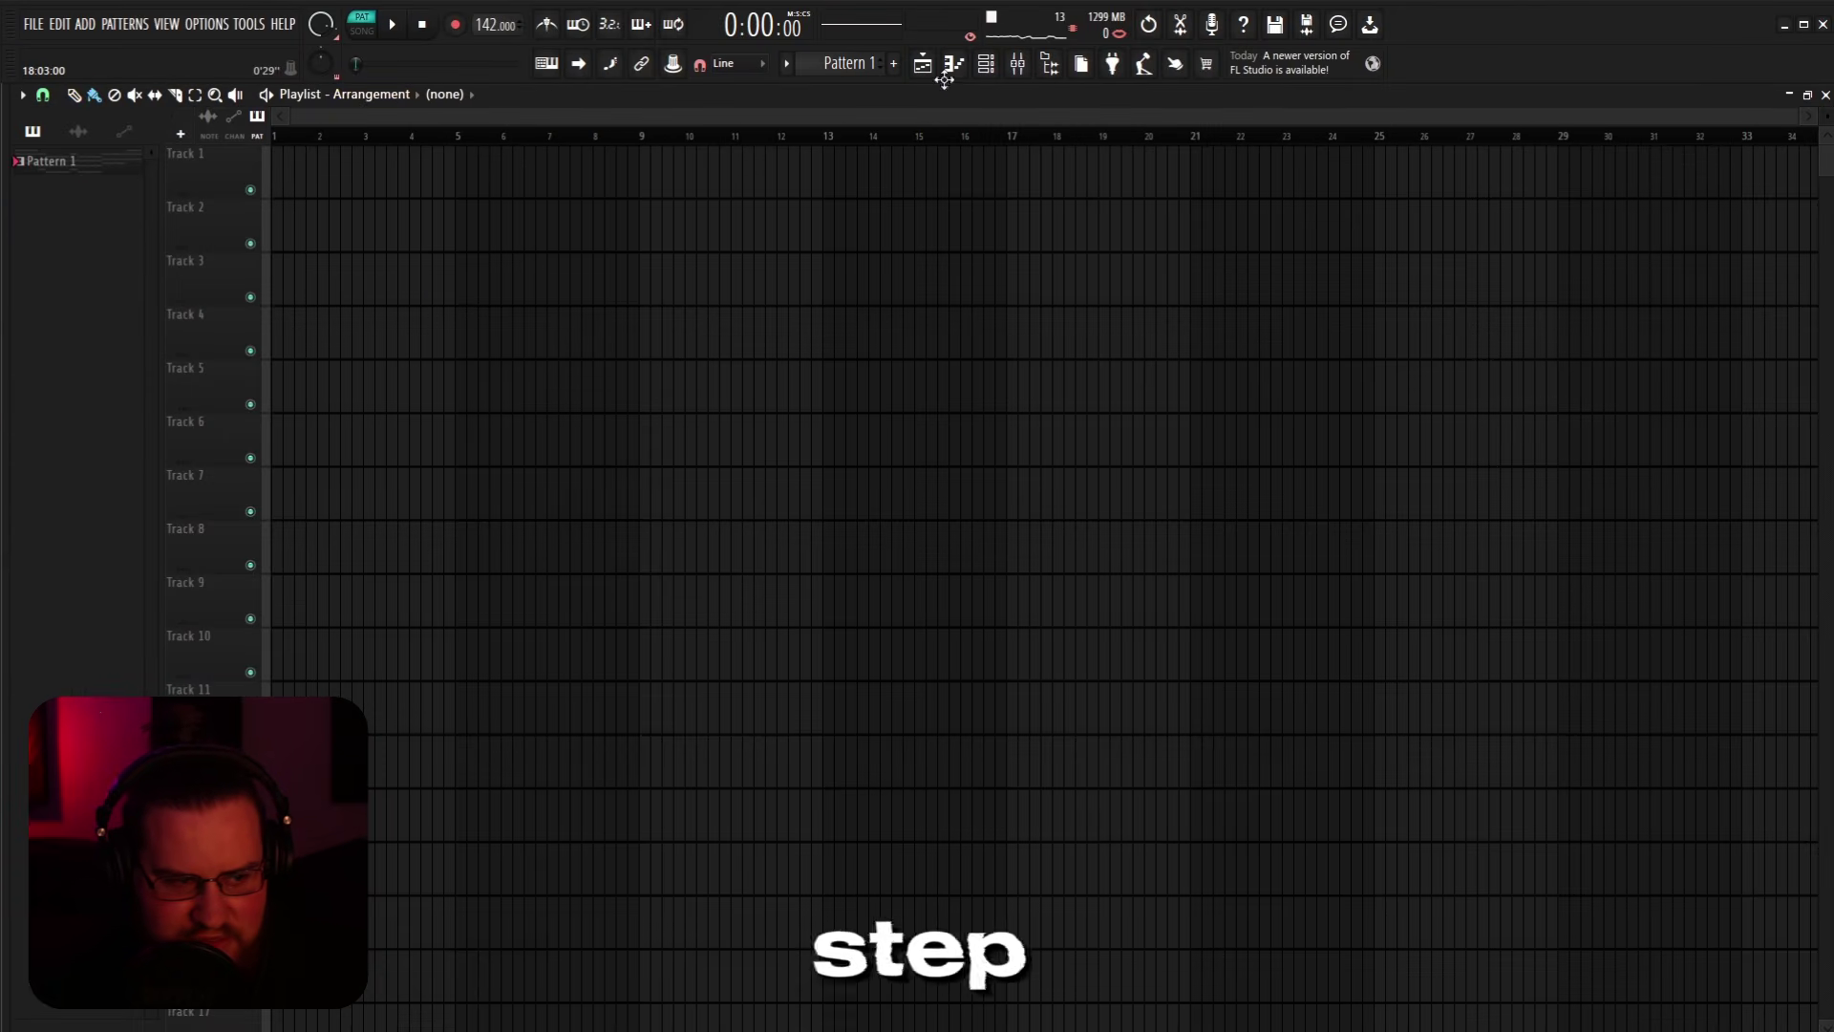
{"action": "left_click_drag", "start_coordinate": [201, 222], "coordinate": [347, 176]}
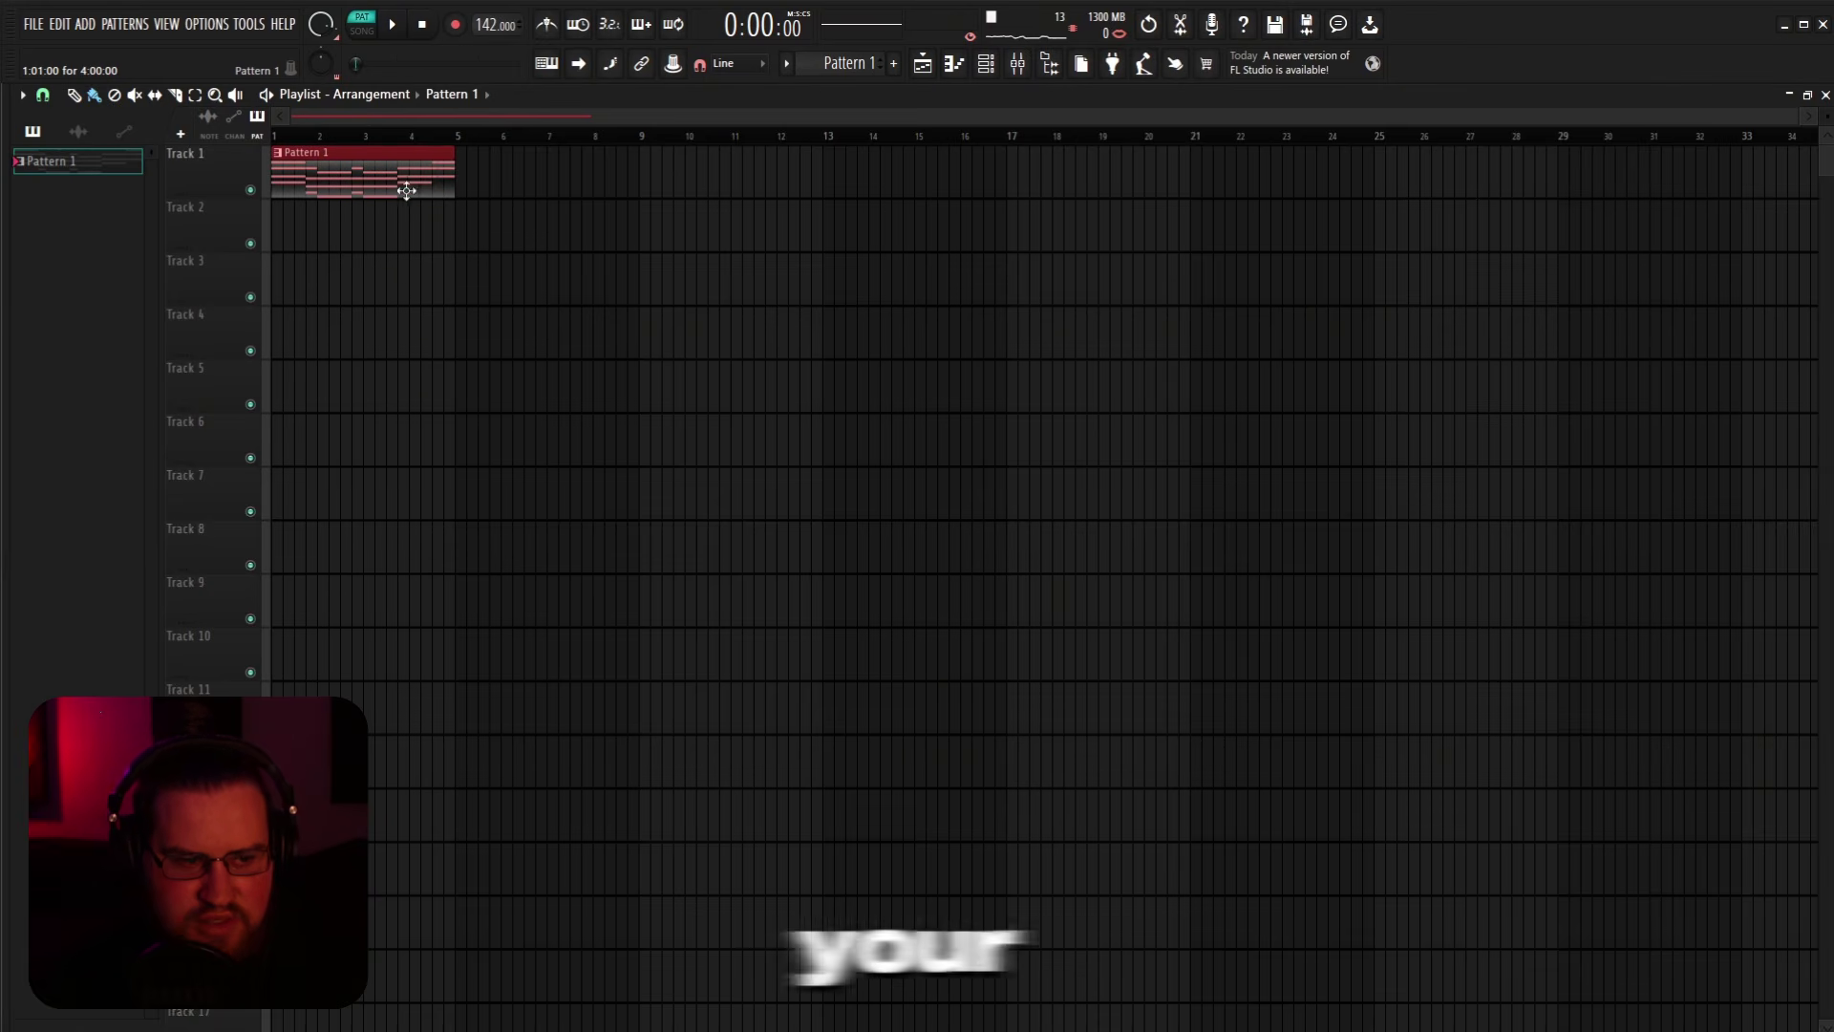
{"action": "scroll", "coordinate": [322, 132], "scroll_direction": "up", "scroll_amount": 3}
{"action": "key", "text": "l"}
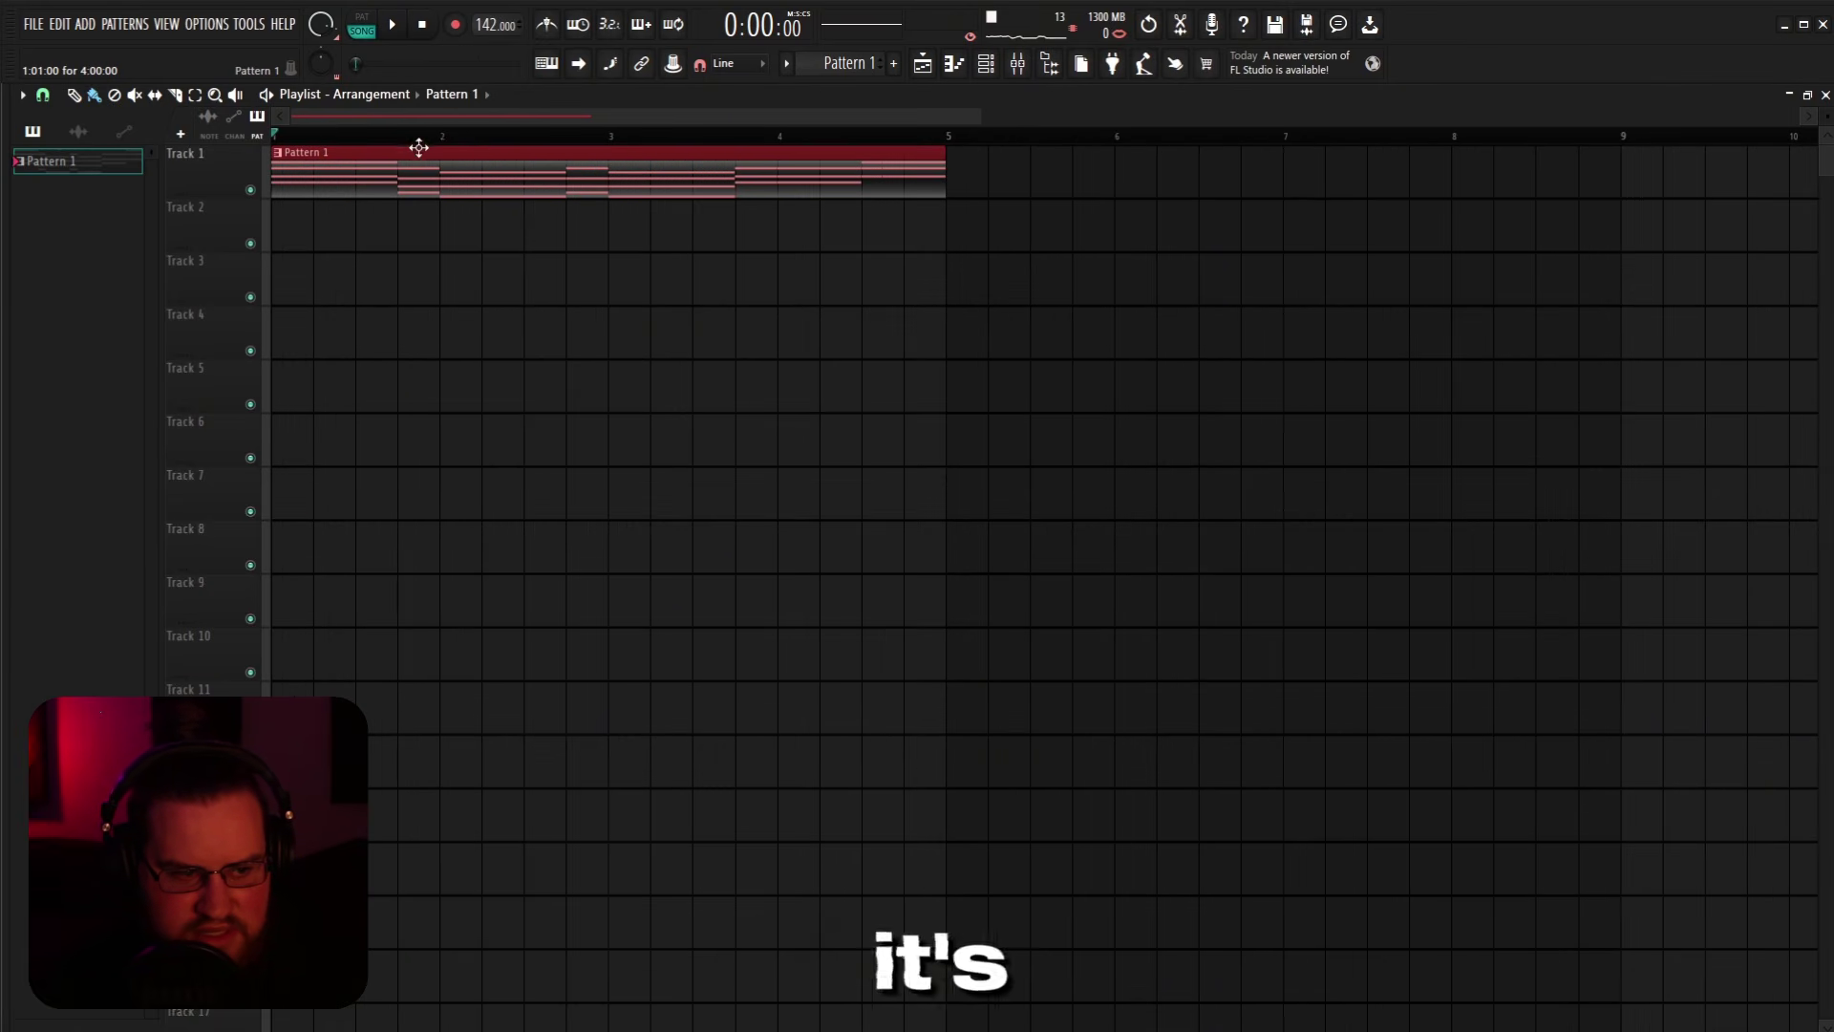
Step: Set the prettifun choir mixer track's audio input to Input 1 and switch it to record external input only
{"action": "left_click", "coordinate": [1016, 77]}
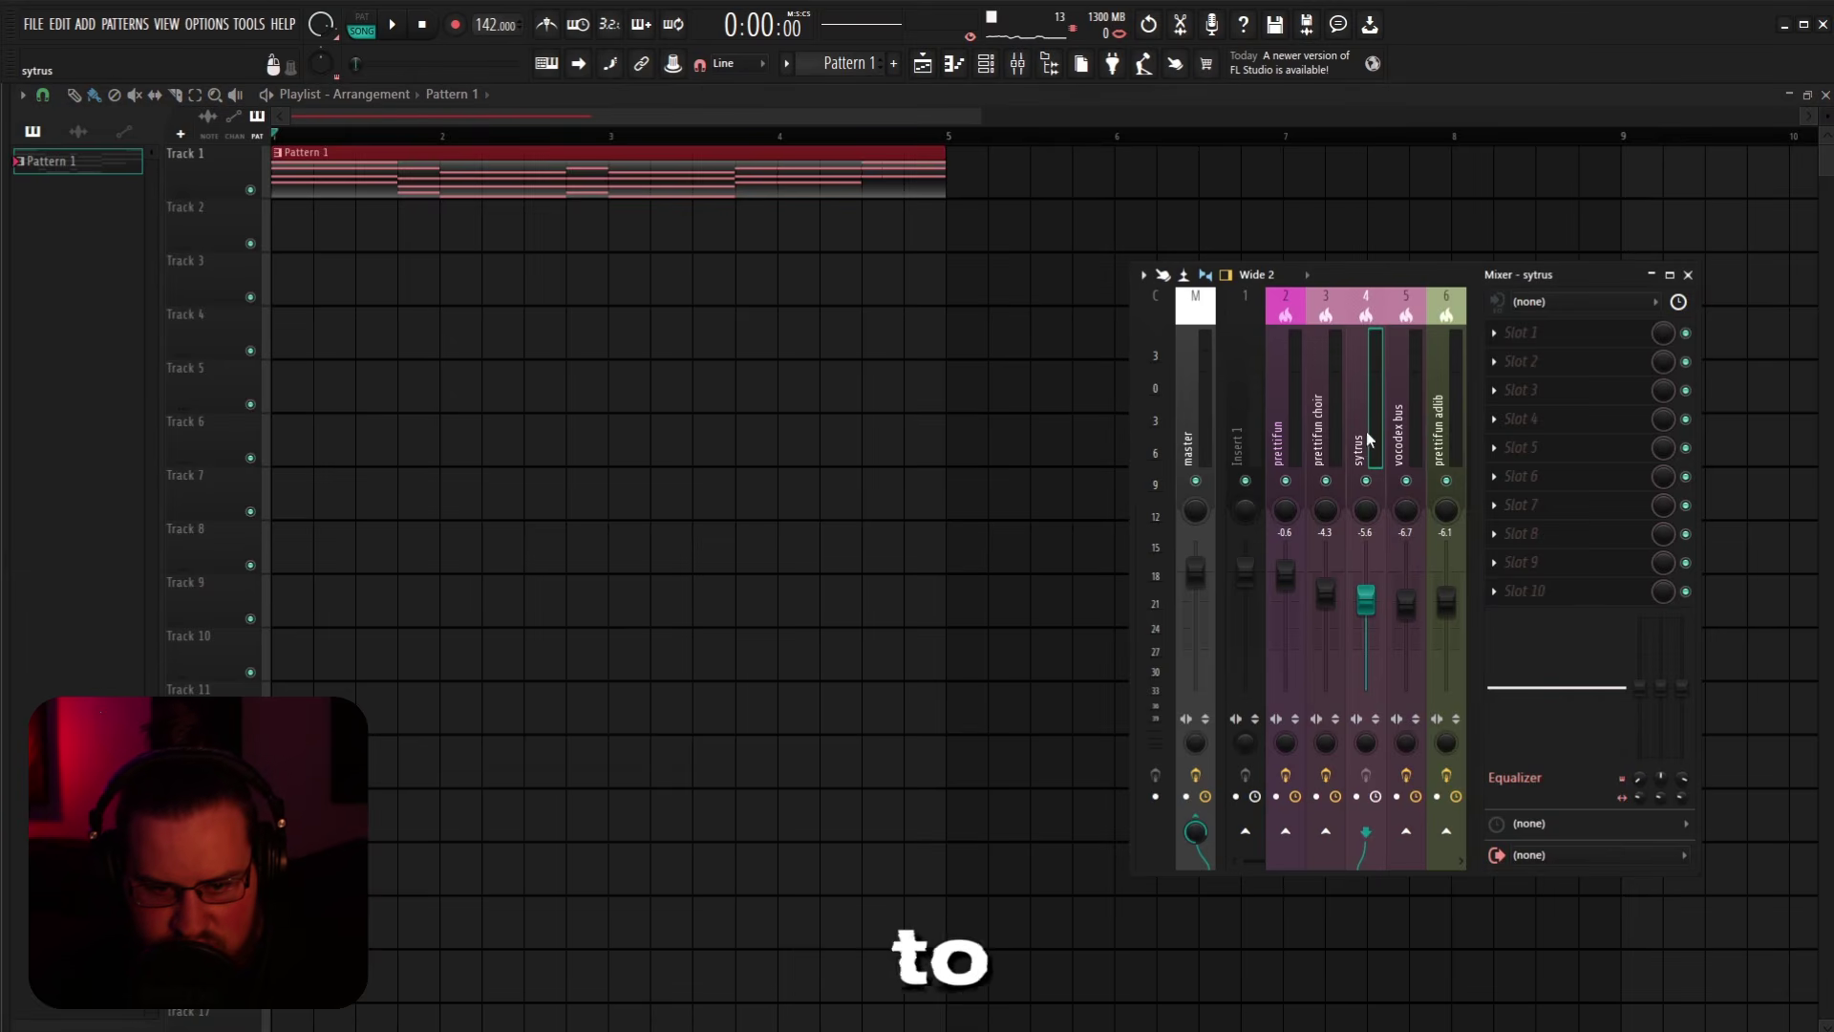
{"action": "left_click", "coordinate": [1338, 442]}
{"action": "left_click", "coordinate": [1547, 302]}
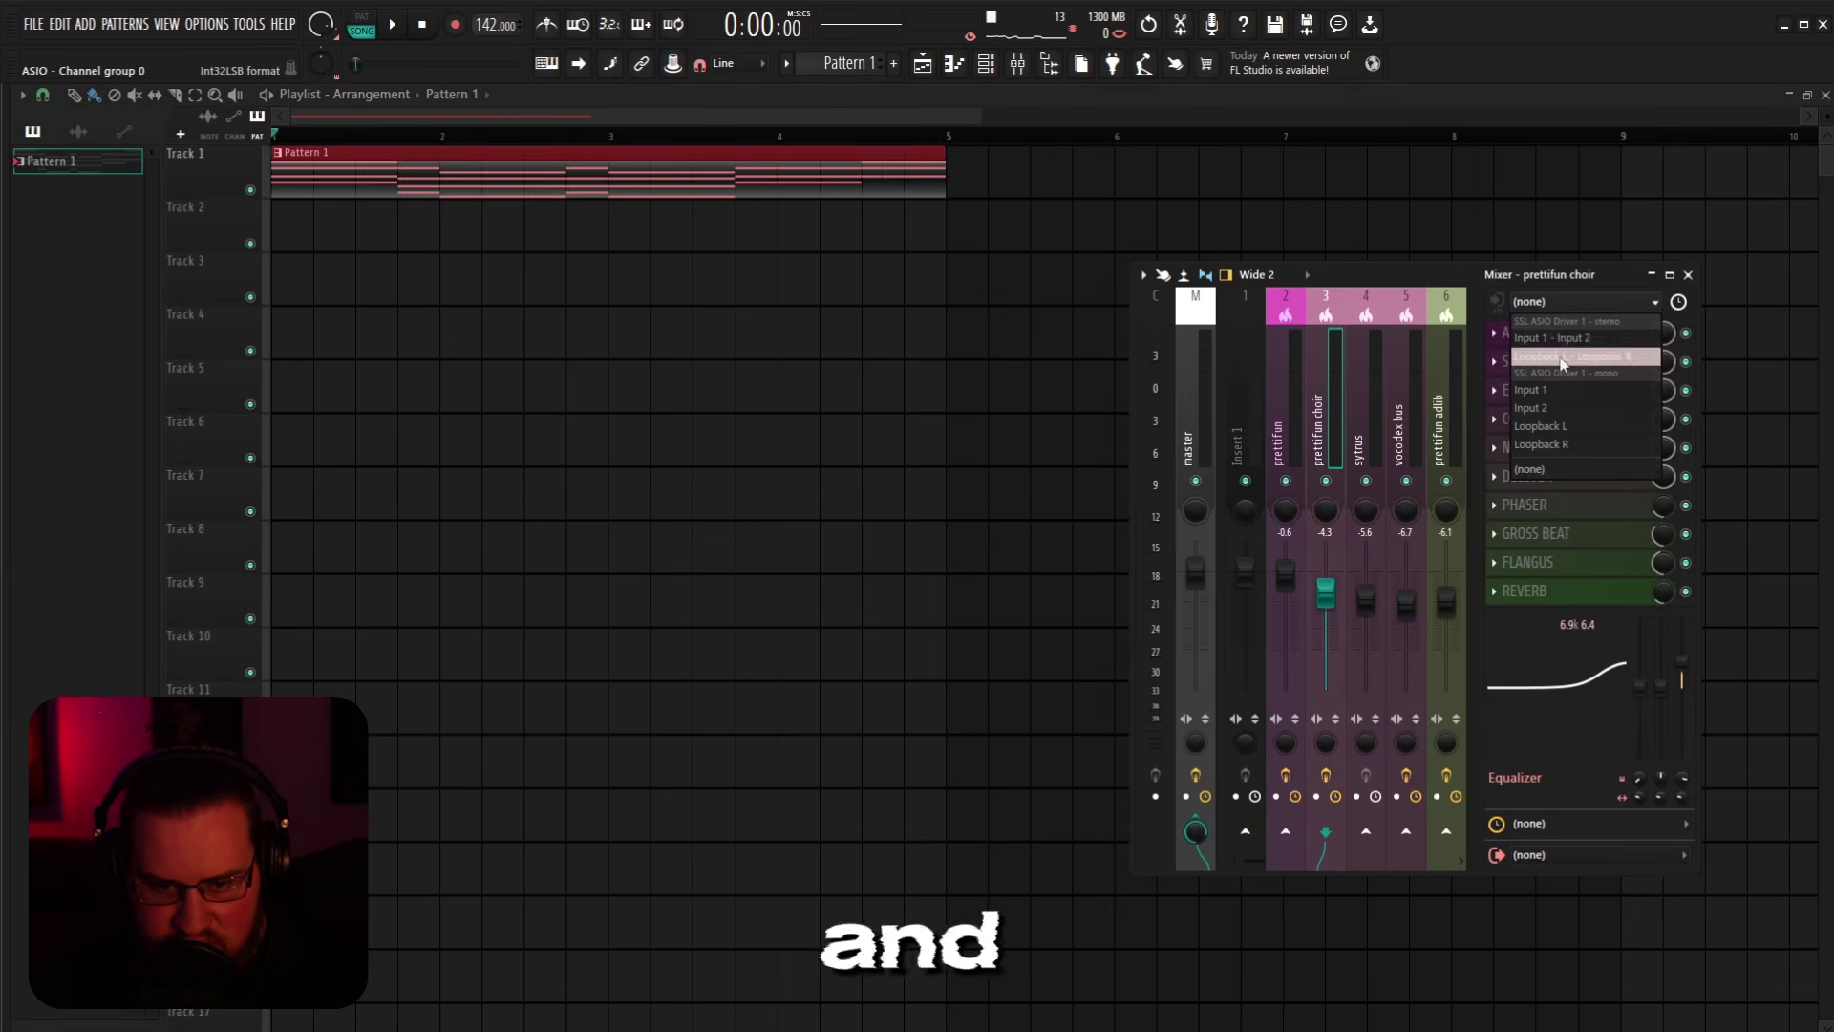
{"action": "left_click", "coordinate": [1560, 392]}
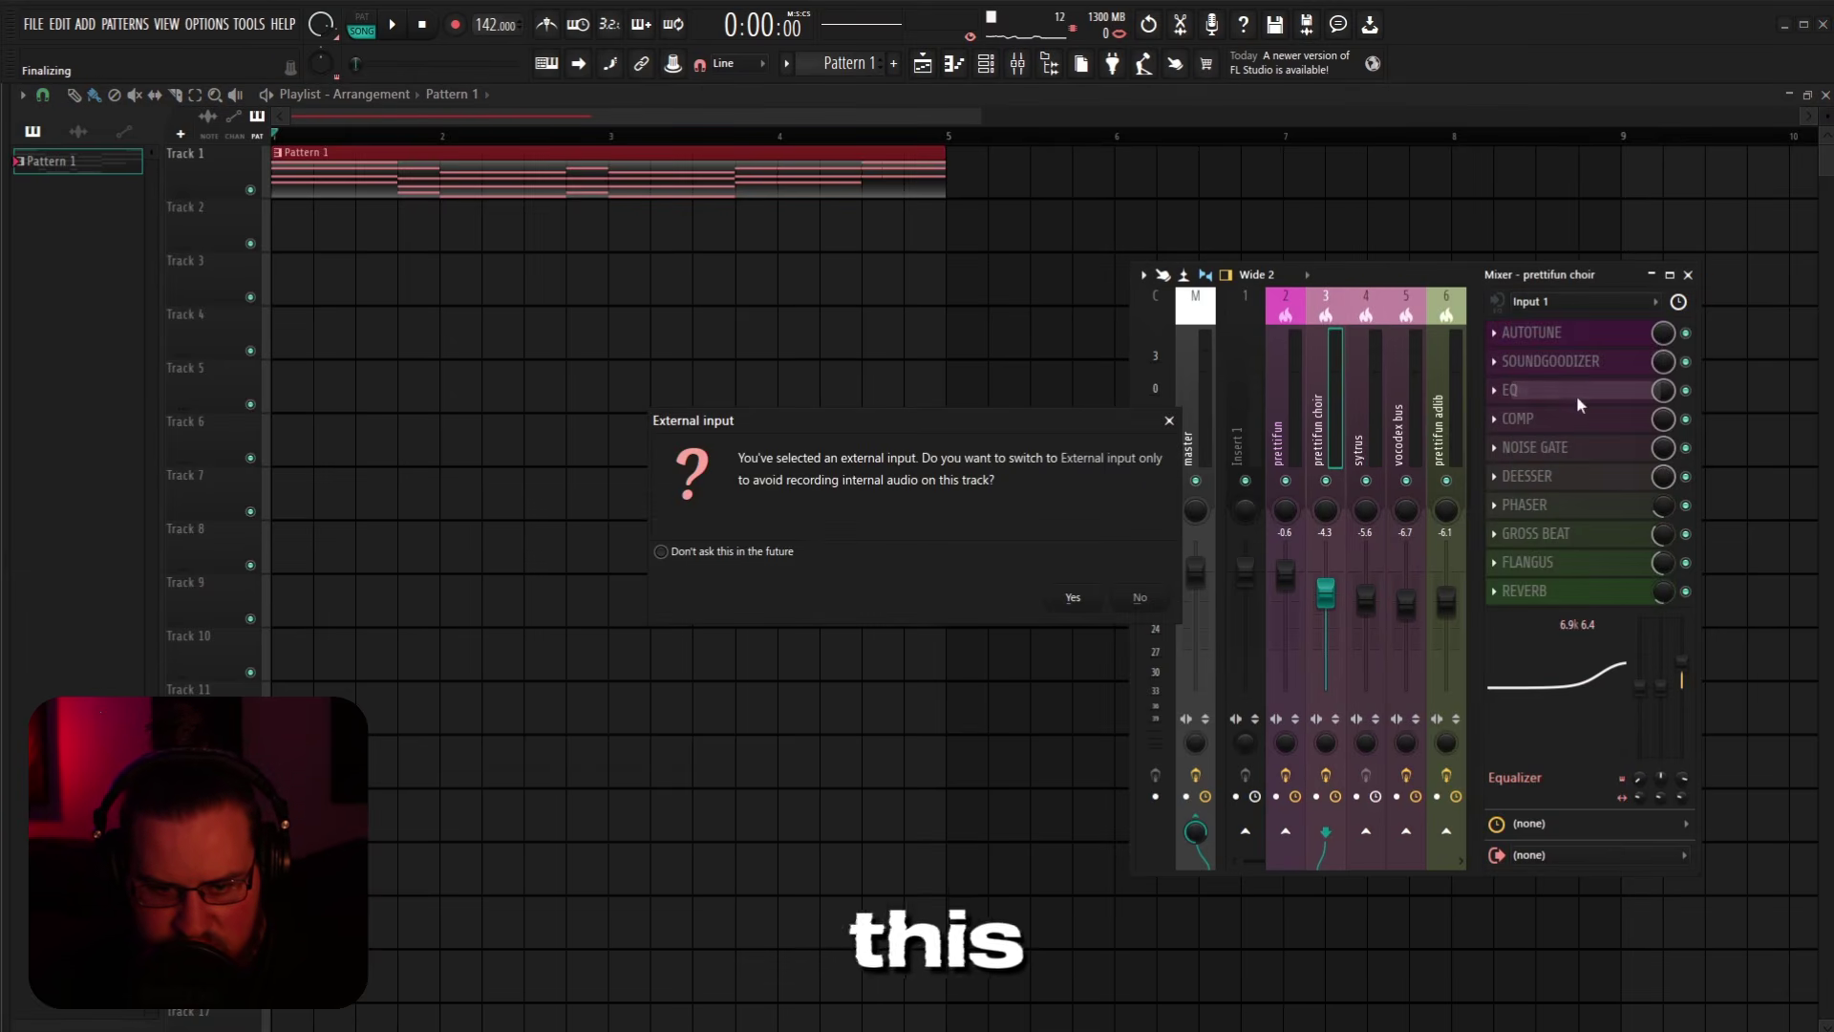
{"action": "left_click", "coordinate": [1073, 599]}
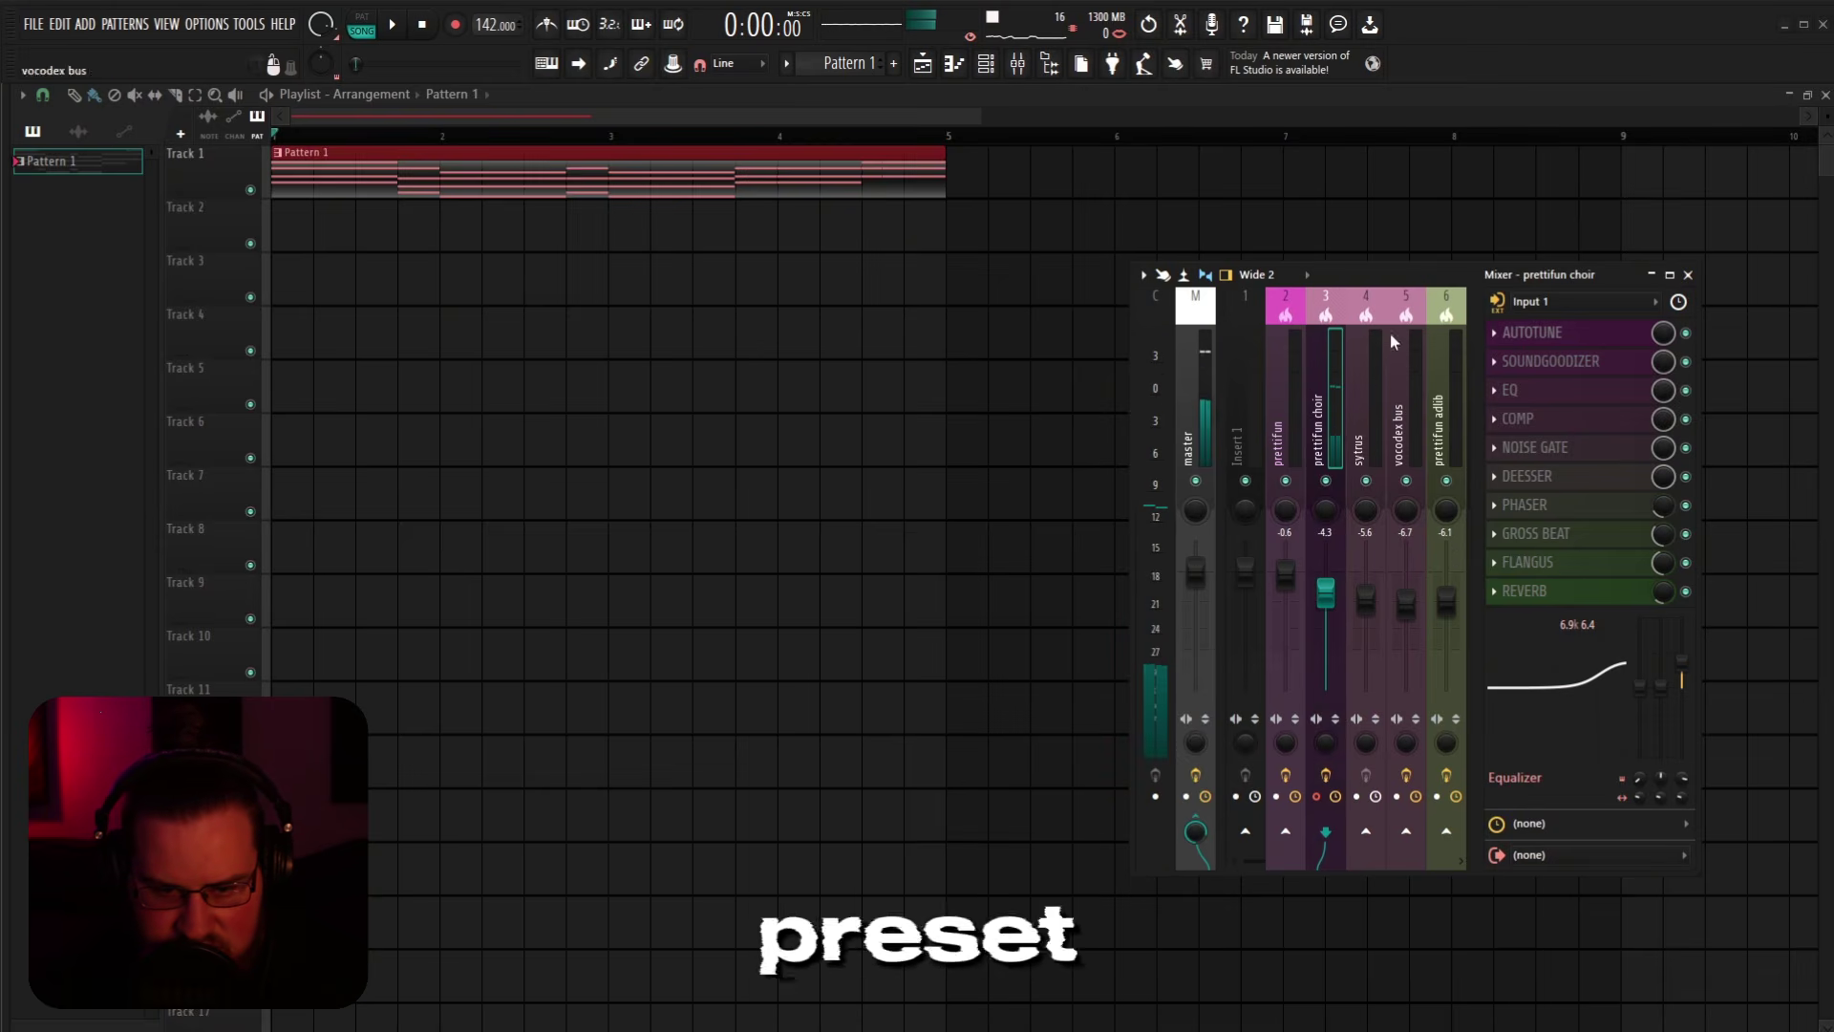
Step: Set the key of the prettifun choir track's Auto-Tune to C and choose its scale
{"action": "left_click", "coordinate": [1531, 332]}
{"action": "left_click", "coordinate": [301, 304]}
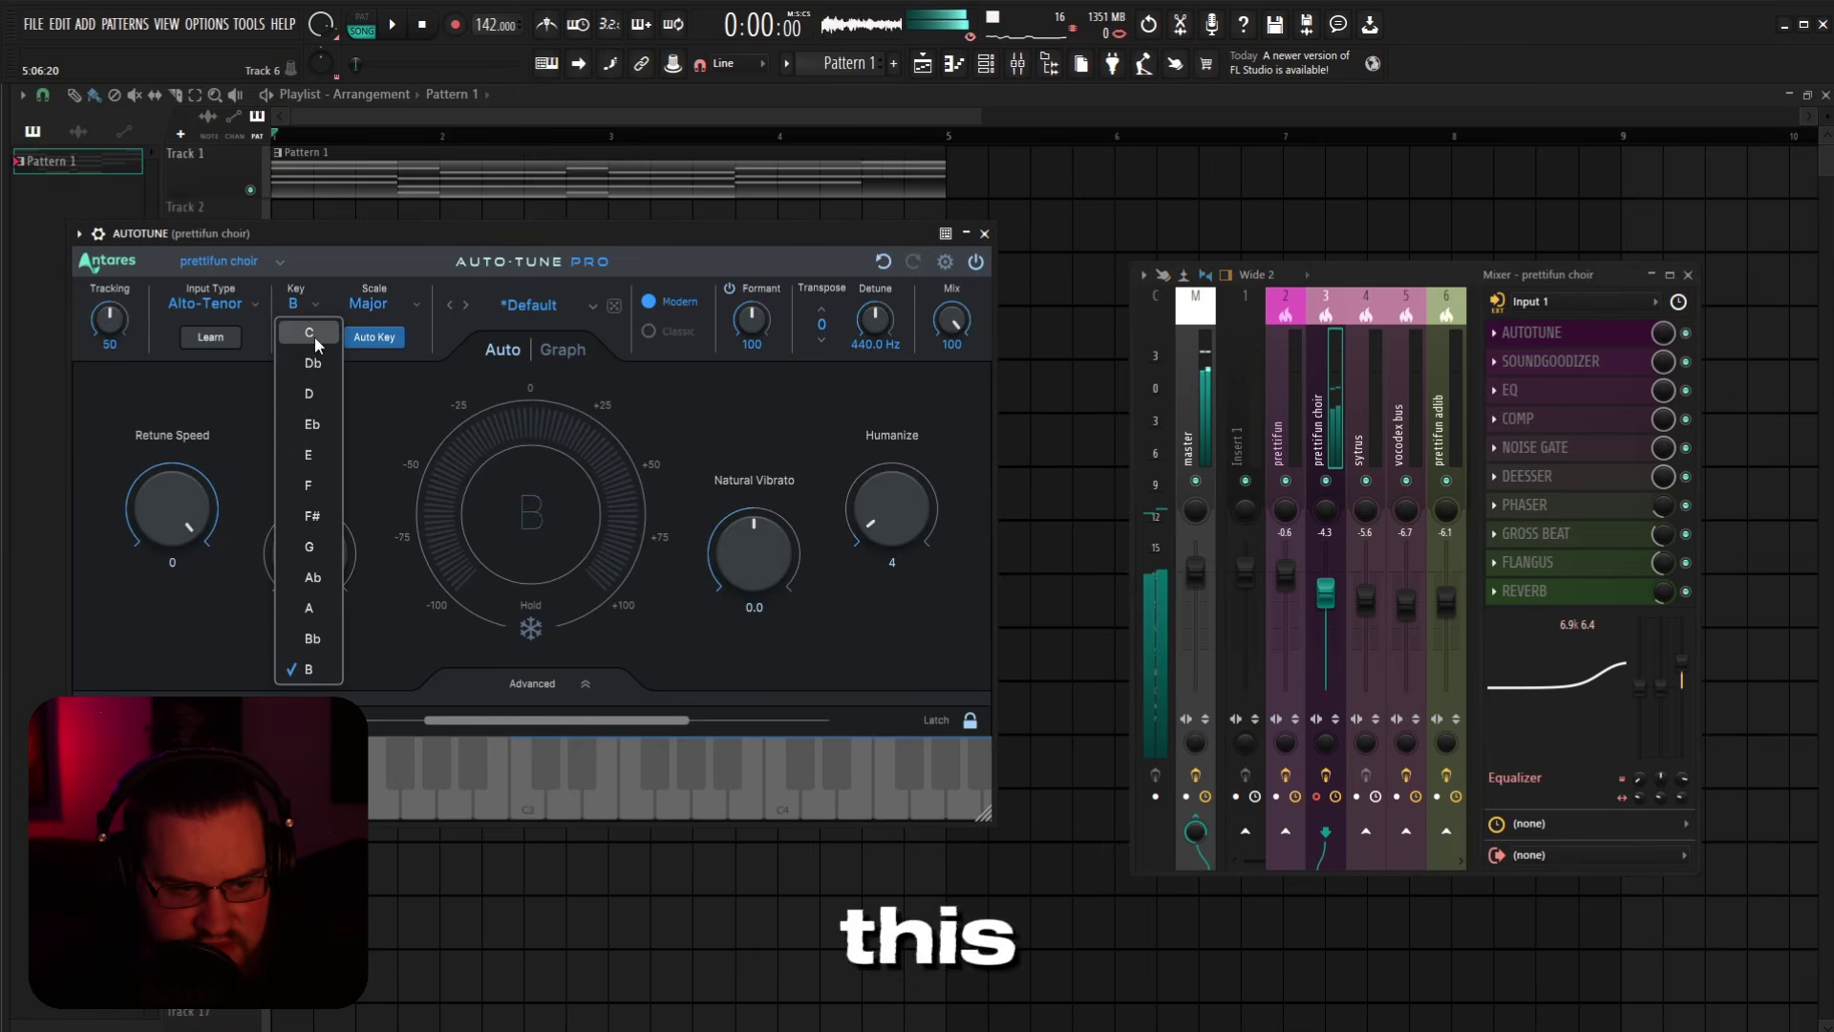
{"action": "left_click", "coordinate": [314, 336]}
{"action": "left_click", "coordinate": [371, 305]}
{"action": "left_click", "coordinate": [449, 339]}
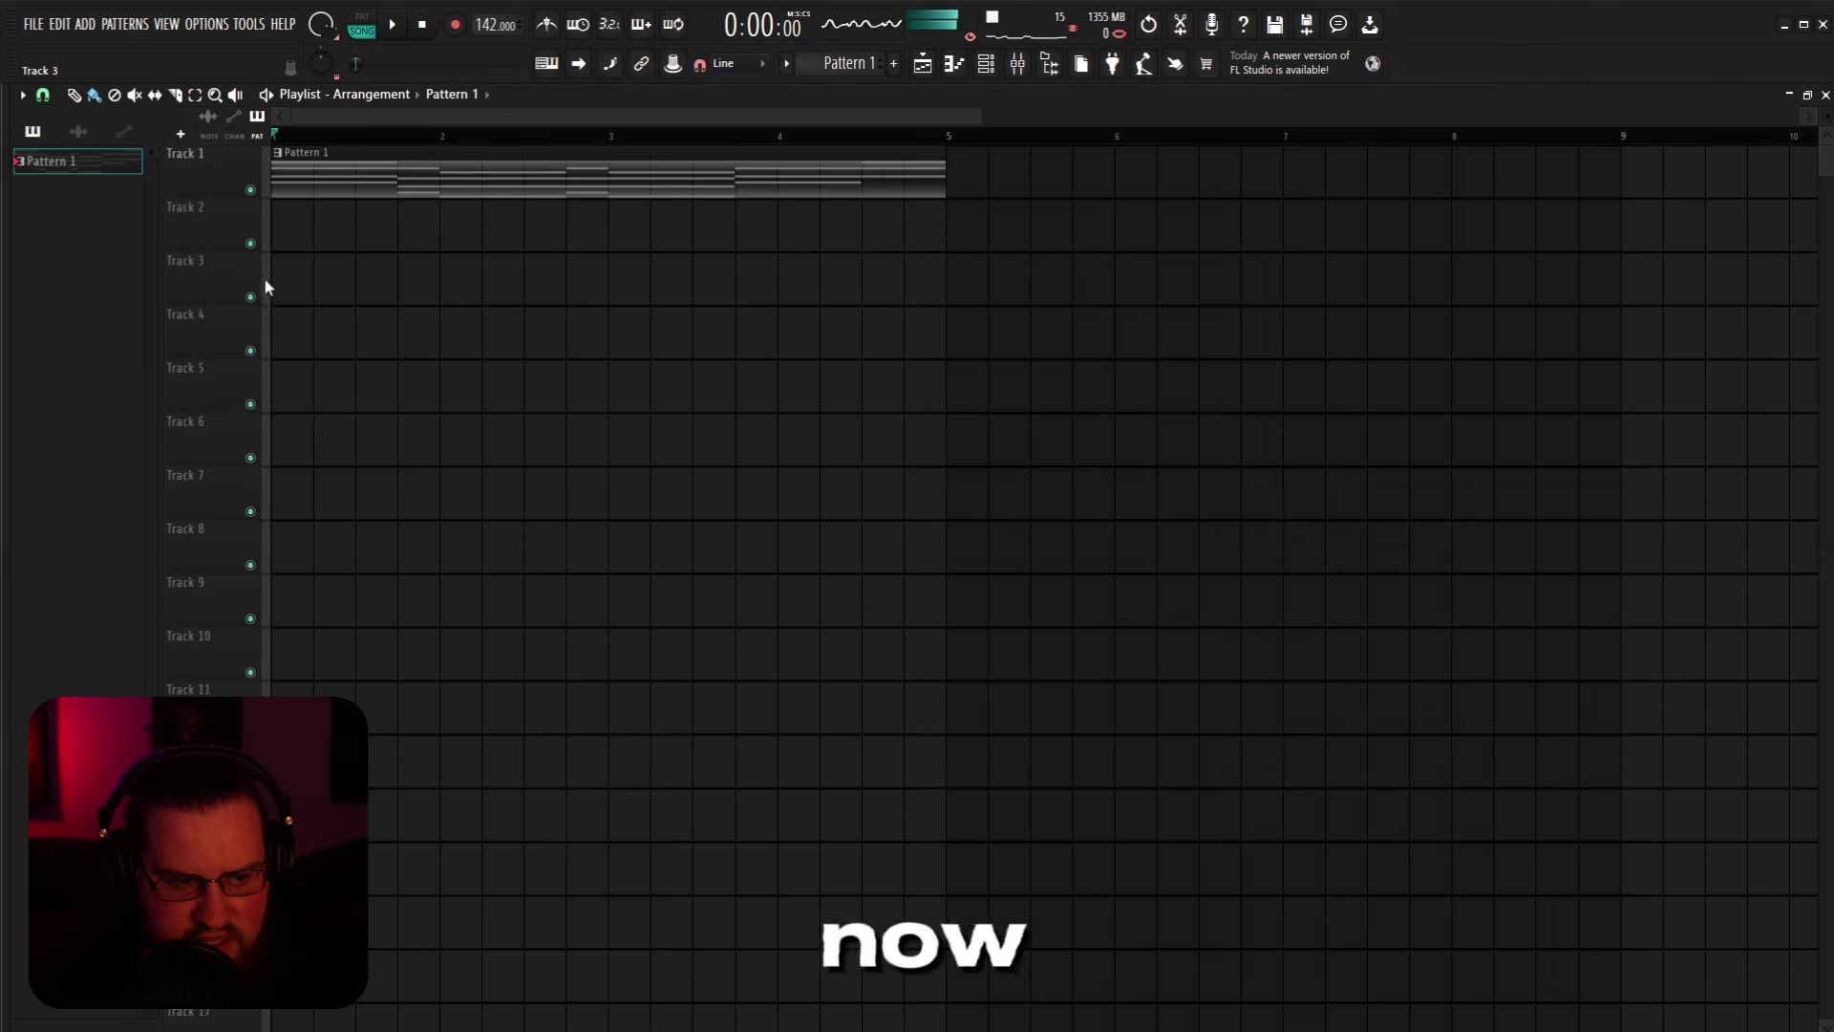
Step: Record the choir vocals over the chord pattern in two takes, on Track 2 from bar 1 and Track 3 from bar 2
{"action": "scroll", "coordinate": [266, 279], "scroll_direction": "up", "scroll_amount": 2}
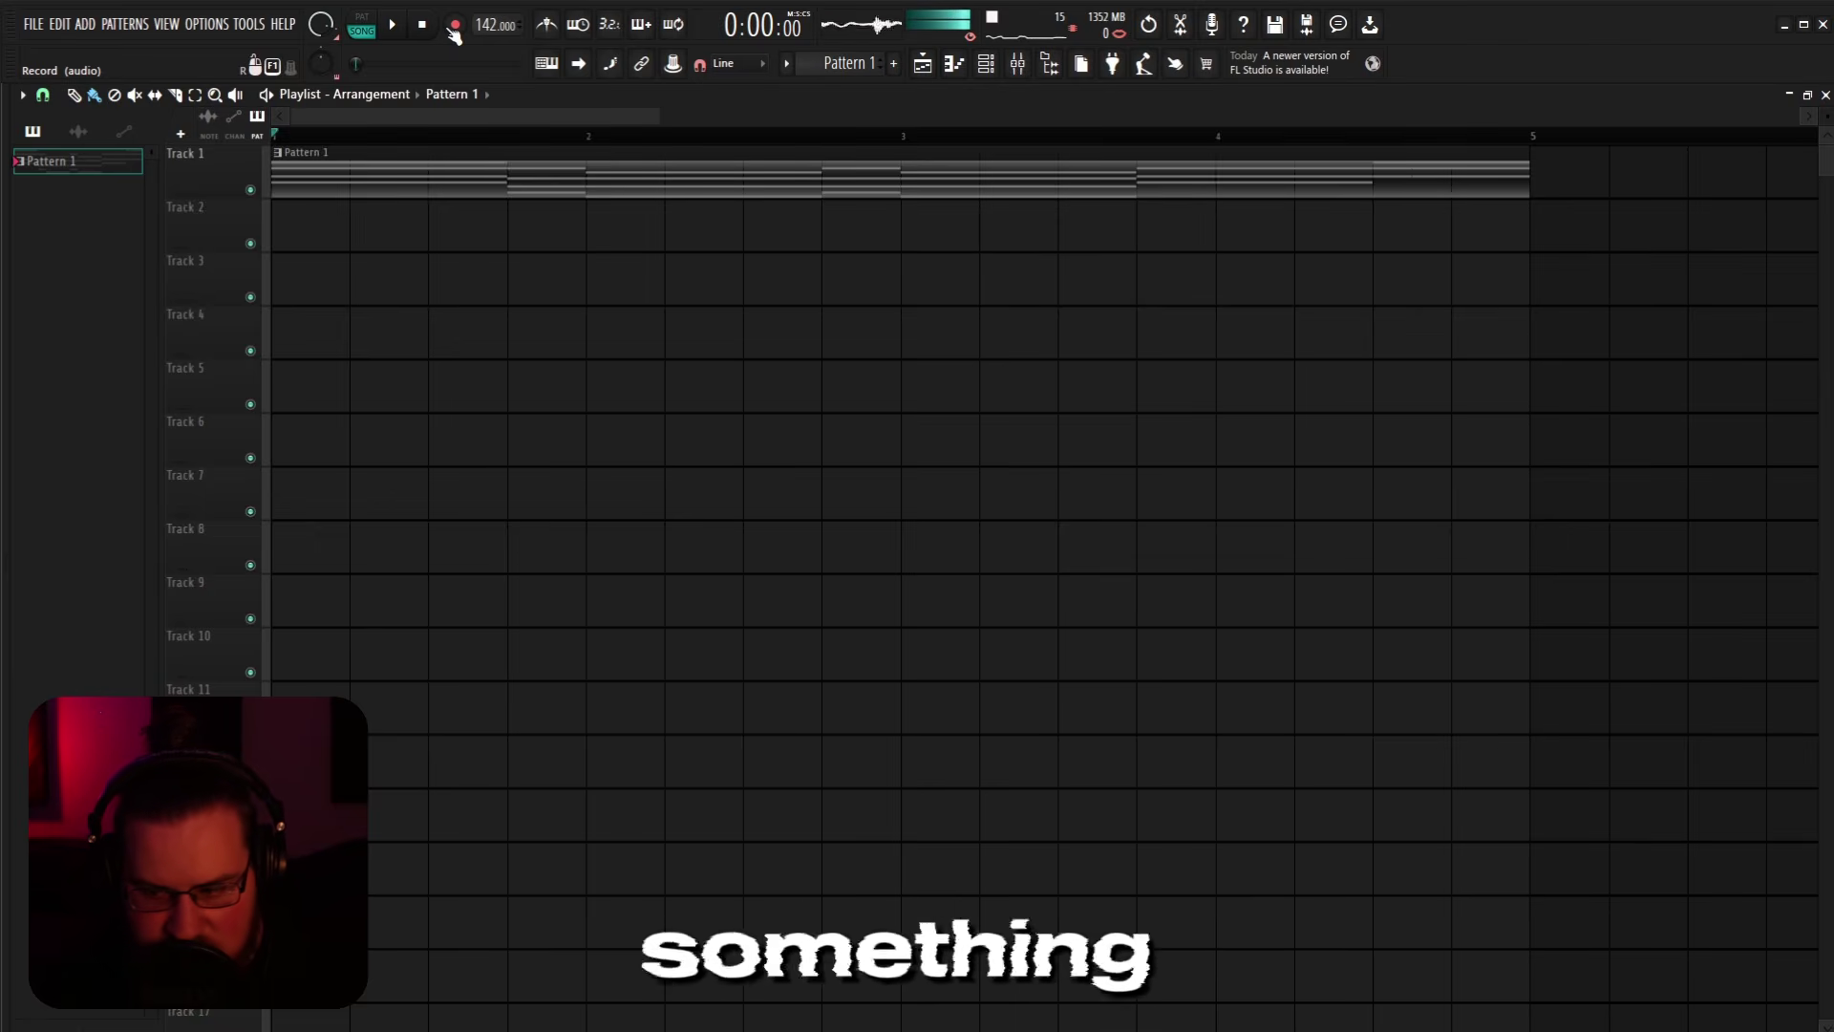
{"action": "left_click", "coordinate": [455, 26]}
{"action": "key", "text": "space"}
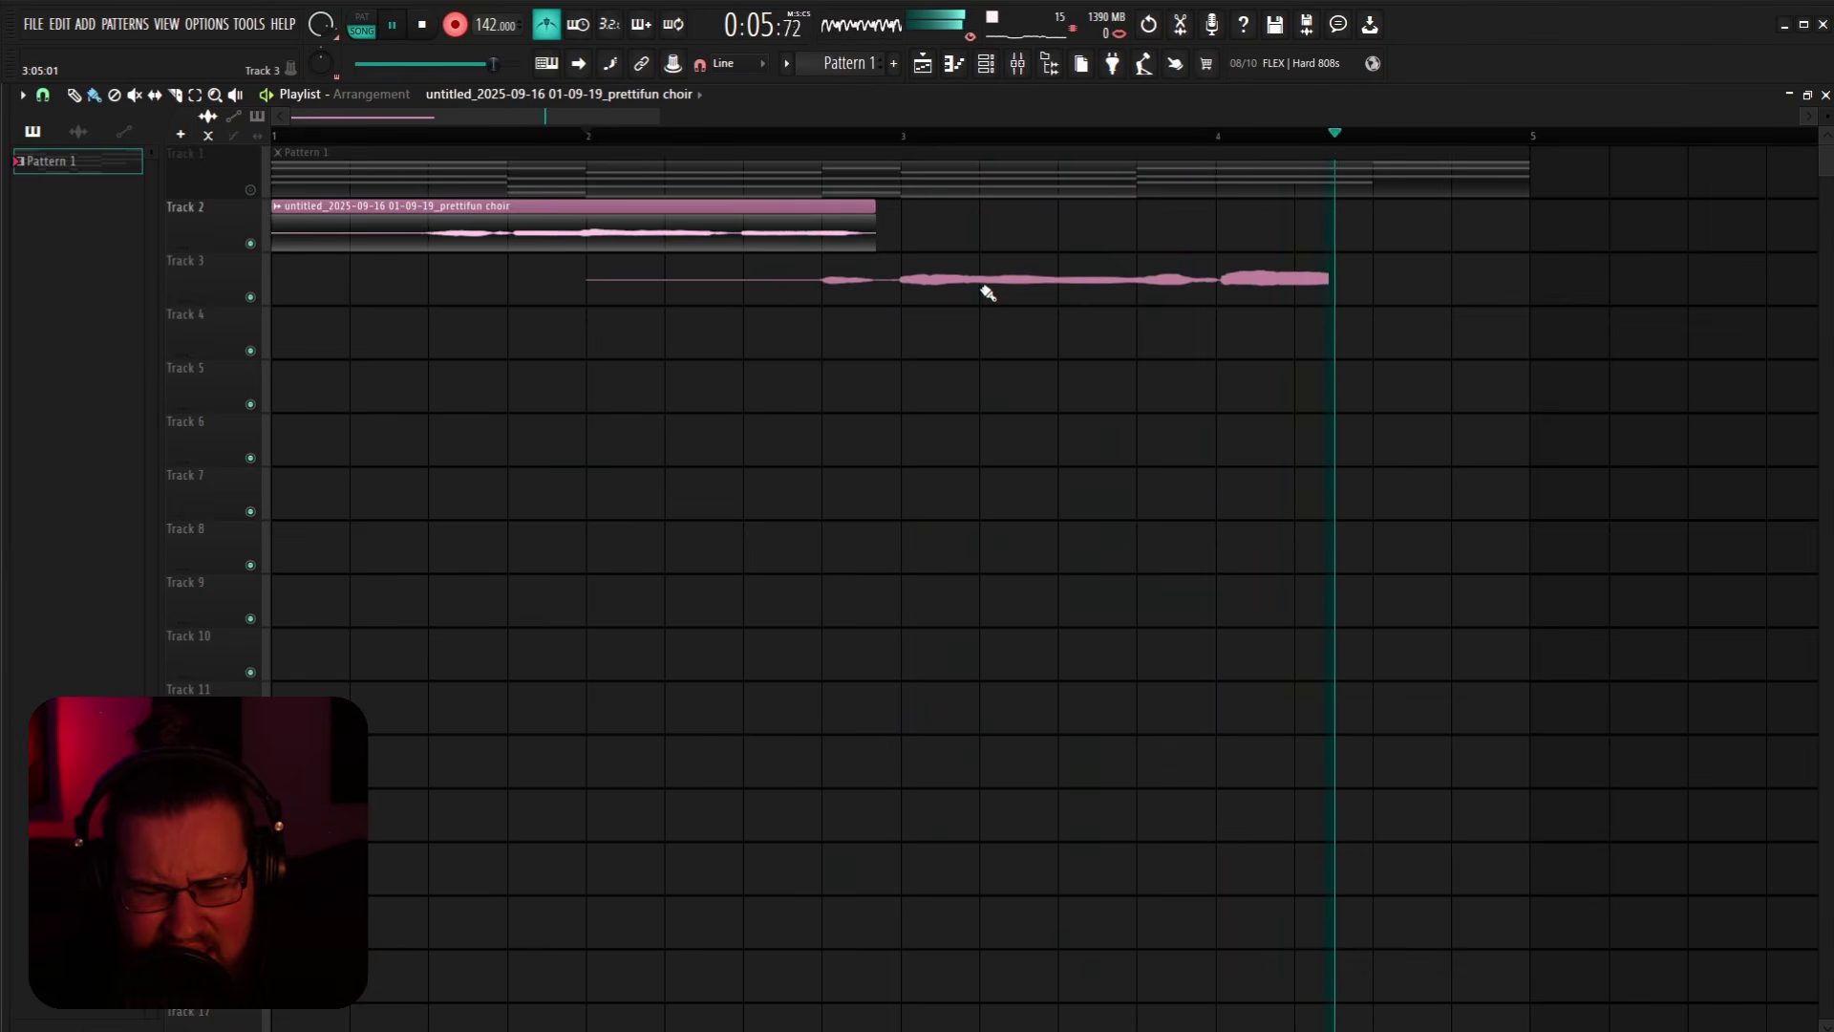
{"action": "key", "text": "space"}
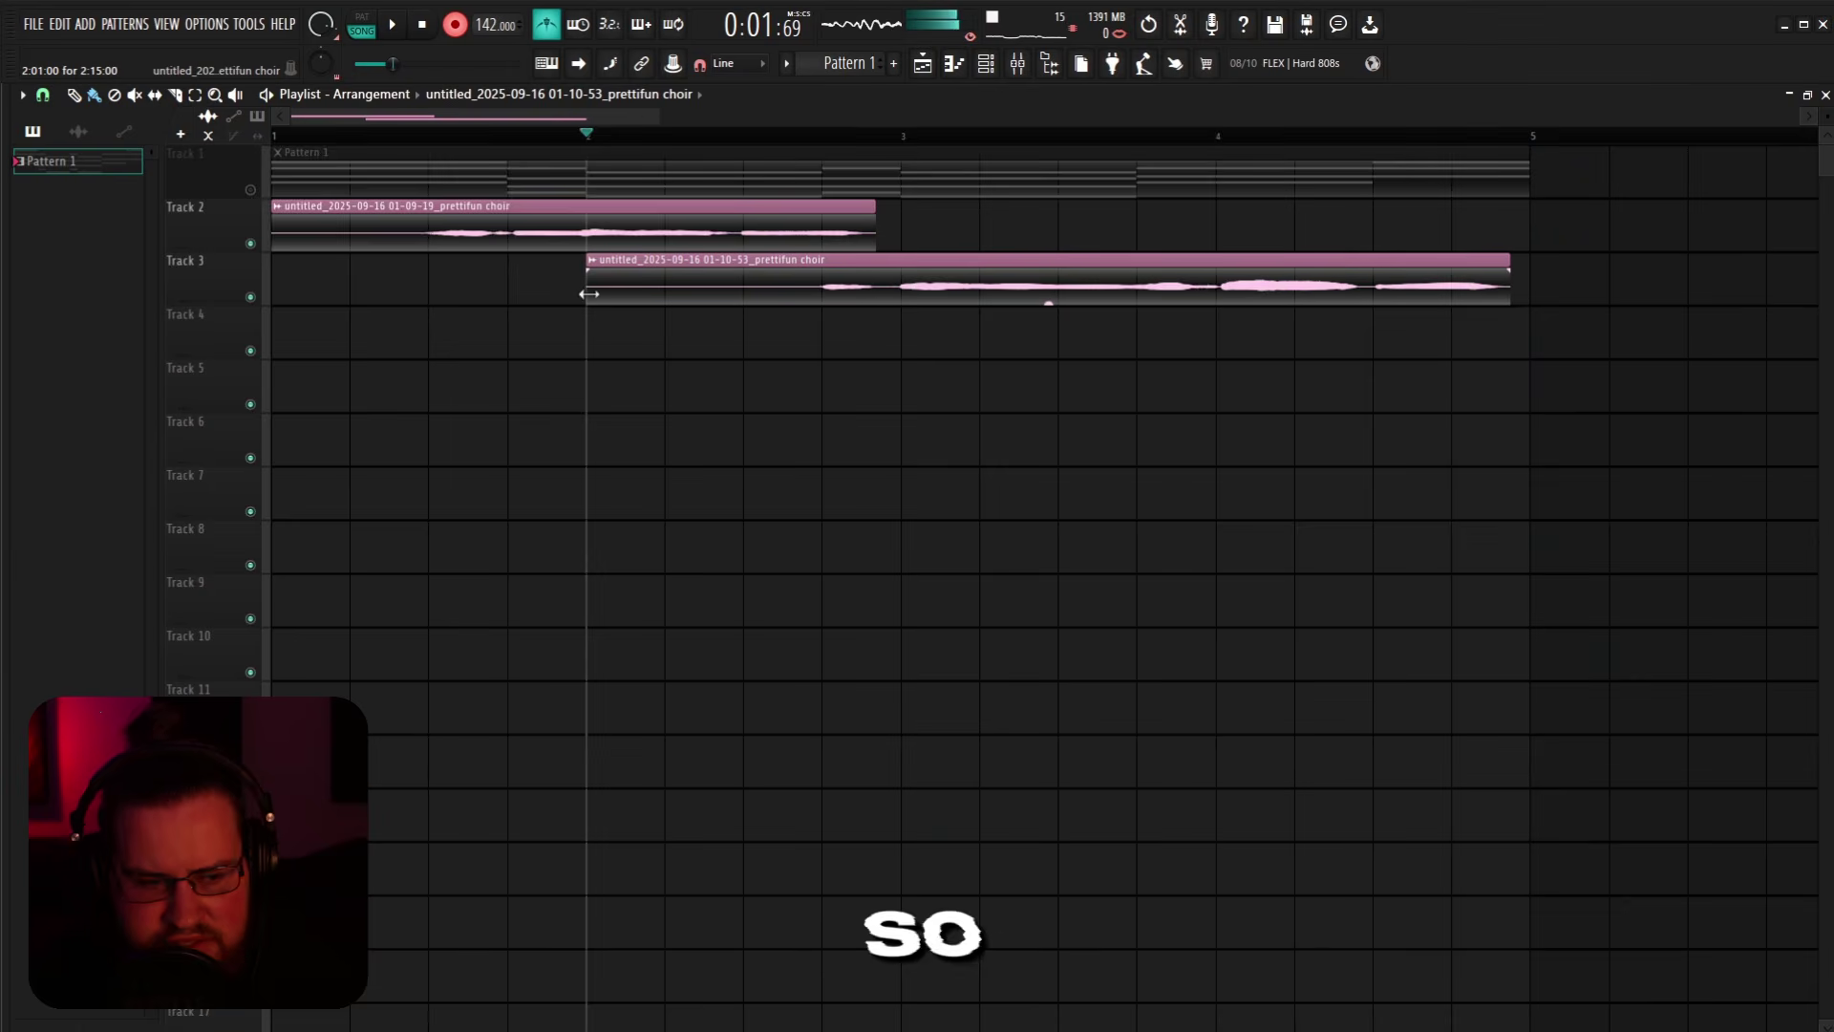
Step: Trim about 0.6 bar off the start of the Track 3 recording and select the last beat of bar 2 through bar 4
{"action": "left_click_drag", "start_coordinate": [588, 281], "coordinate": [783, 282]}
{"action": "left_click", "coordinate": [846, 139]}
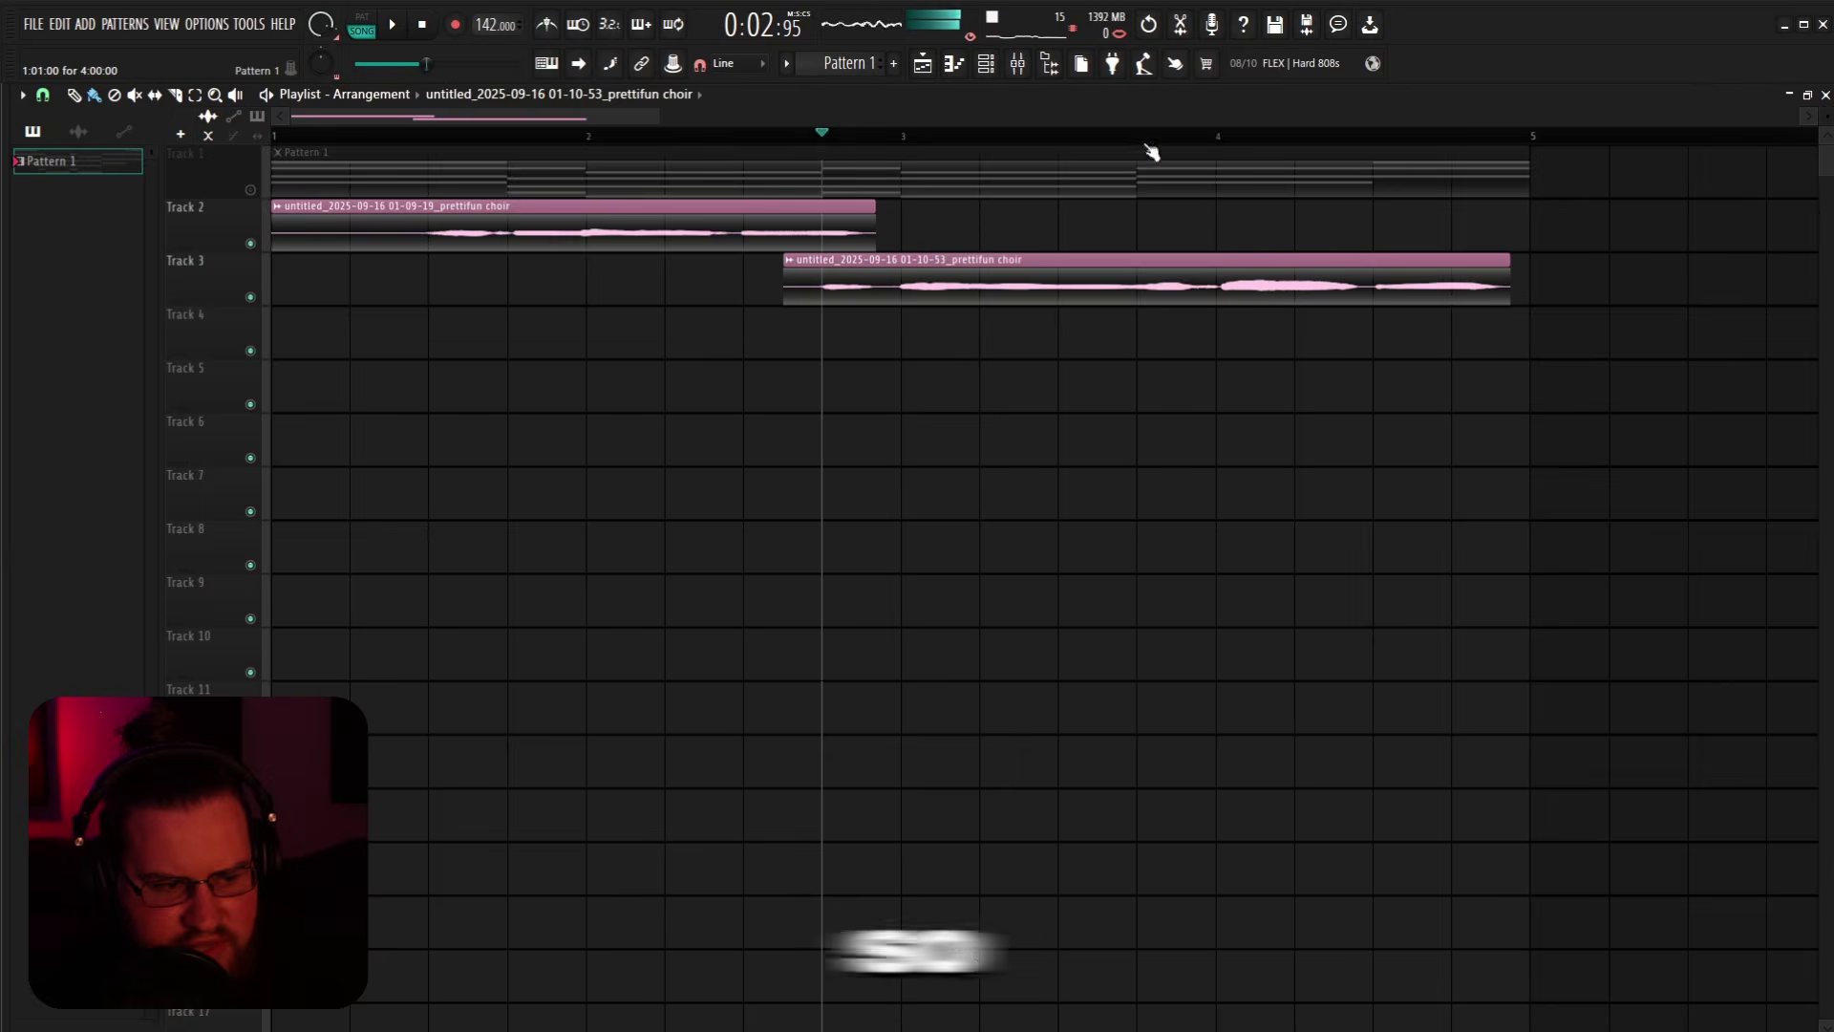
{"action": "left_click_drag", "start_coordinate": [1487, 140], "coordinate": [831, 172]}
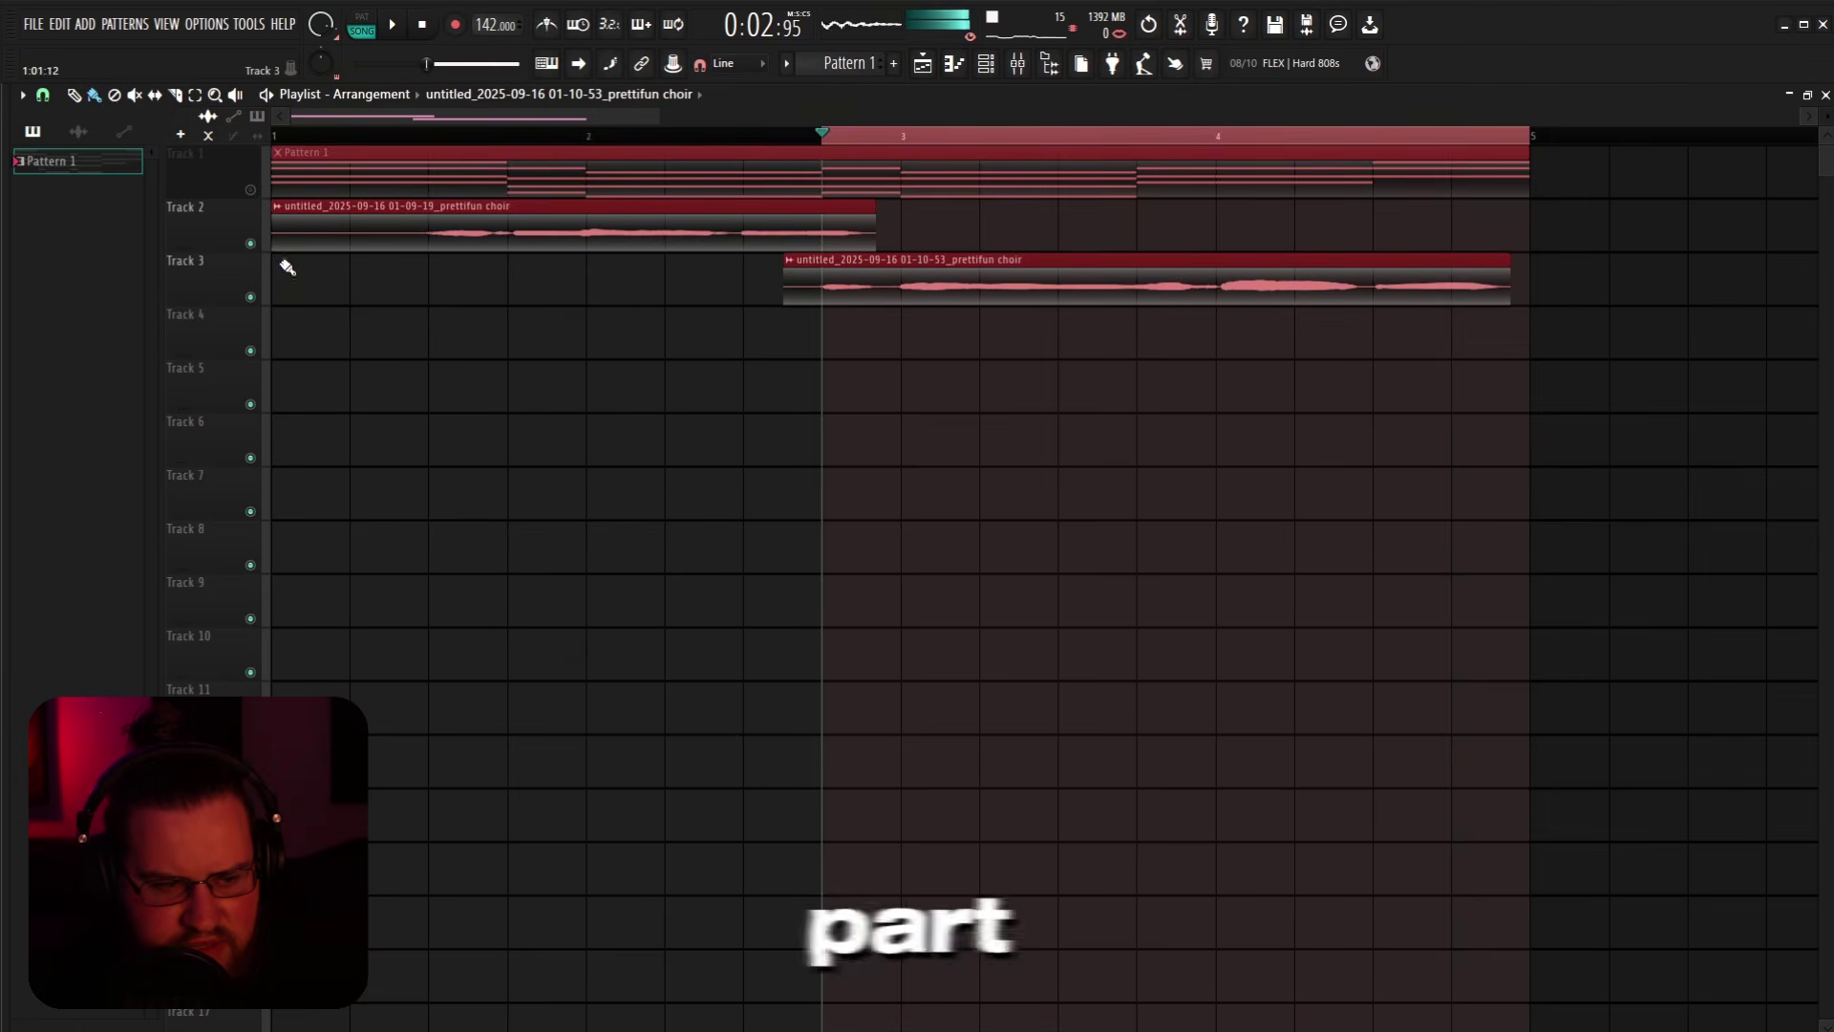
Step: Rework the bar 4 chords in the piano roll, leaving single unsplit D4, A#3 and F3 notes in the last chord, and return to the playlist
{"action": "key", "text": "F7"}
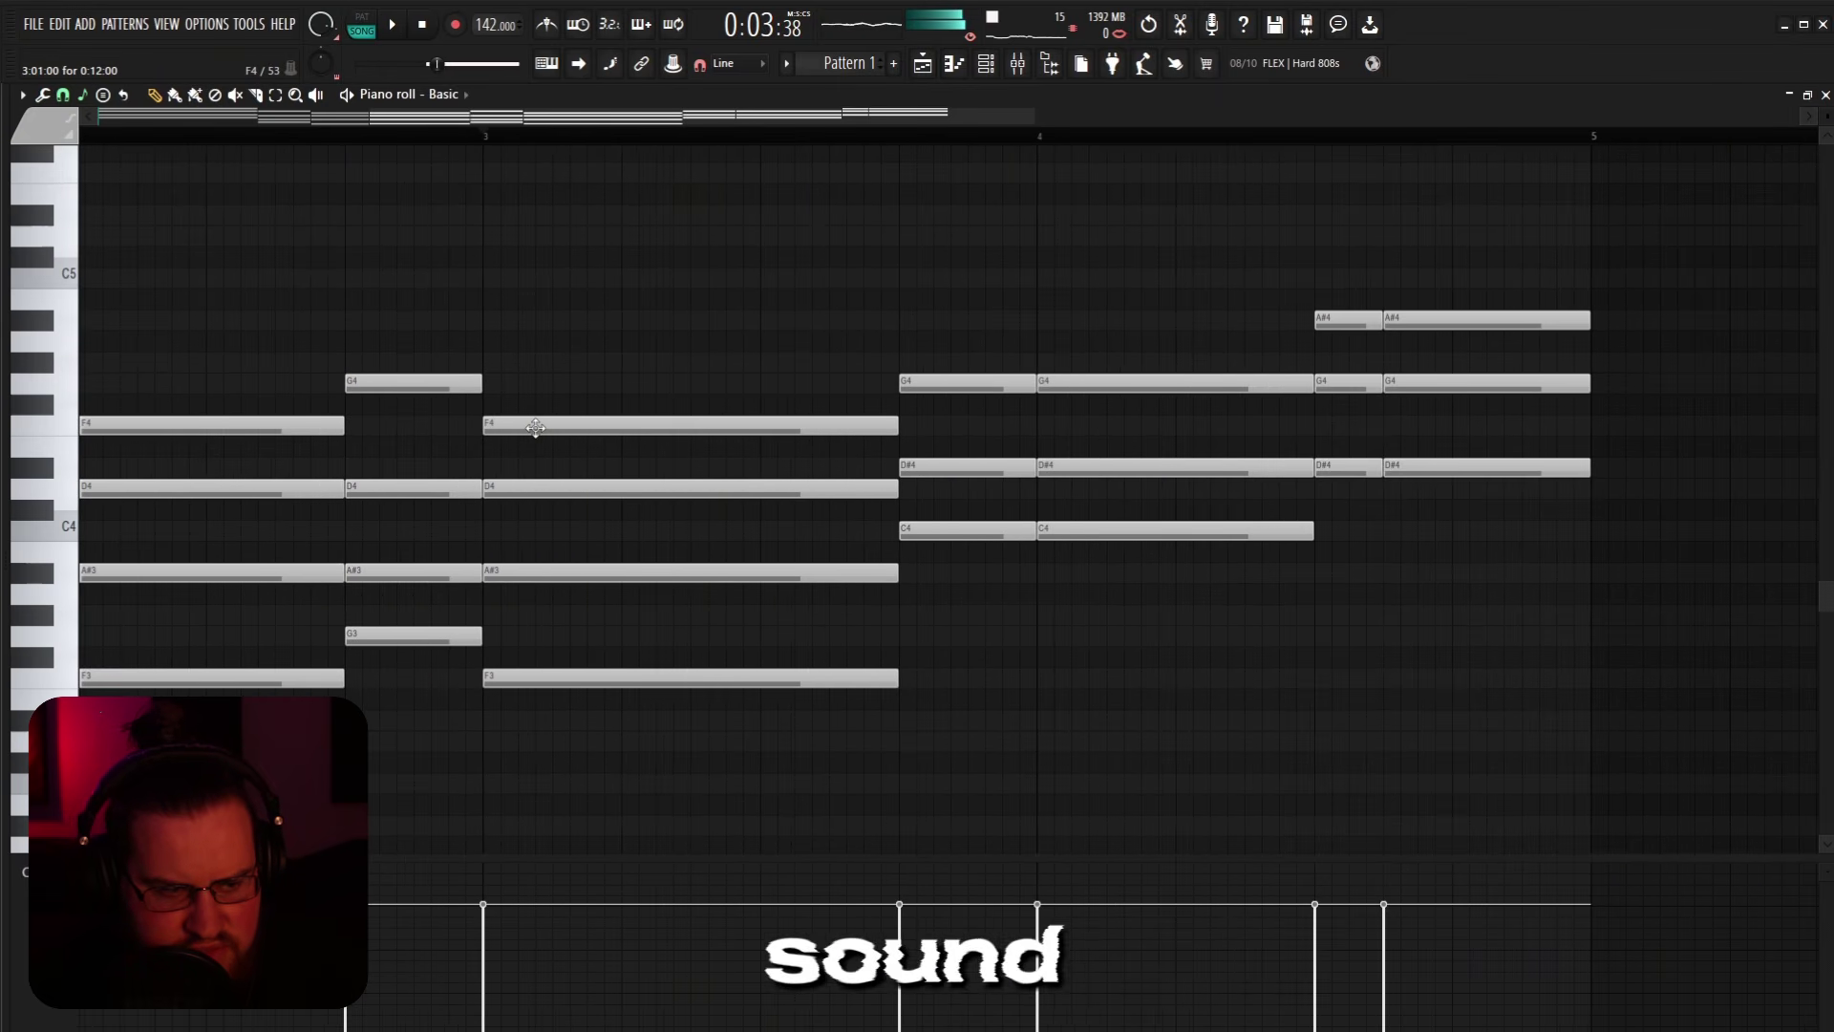
{"action": "key", "text": "space"}
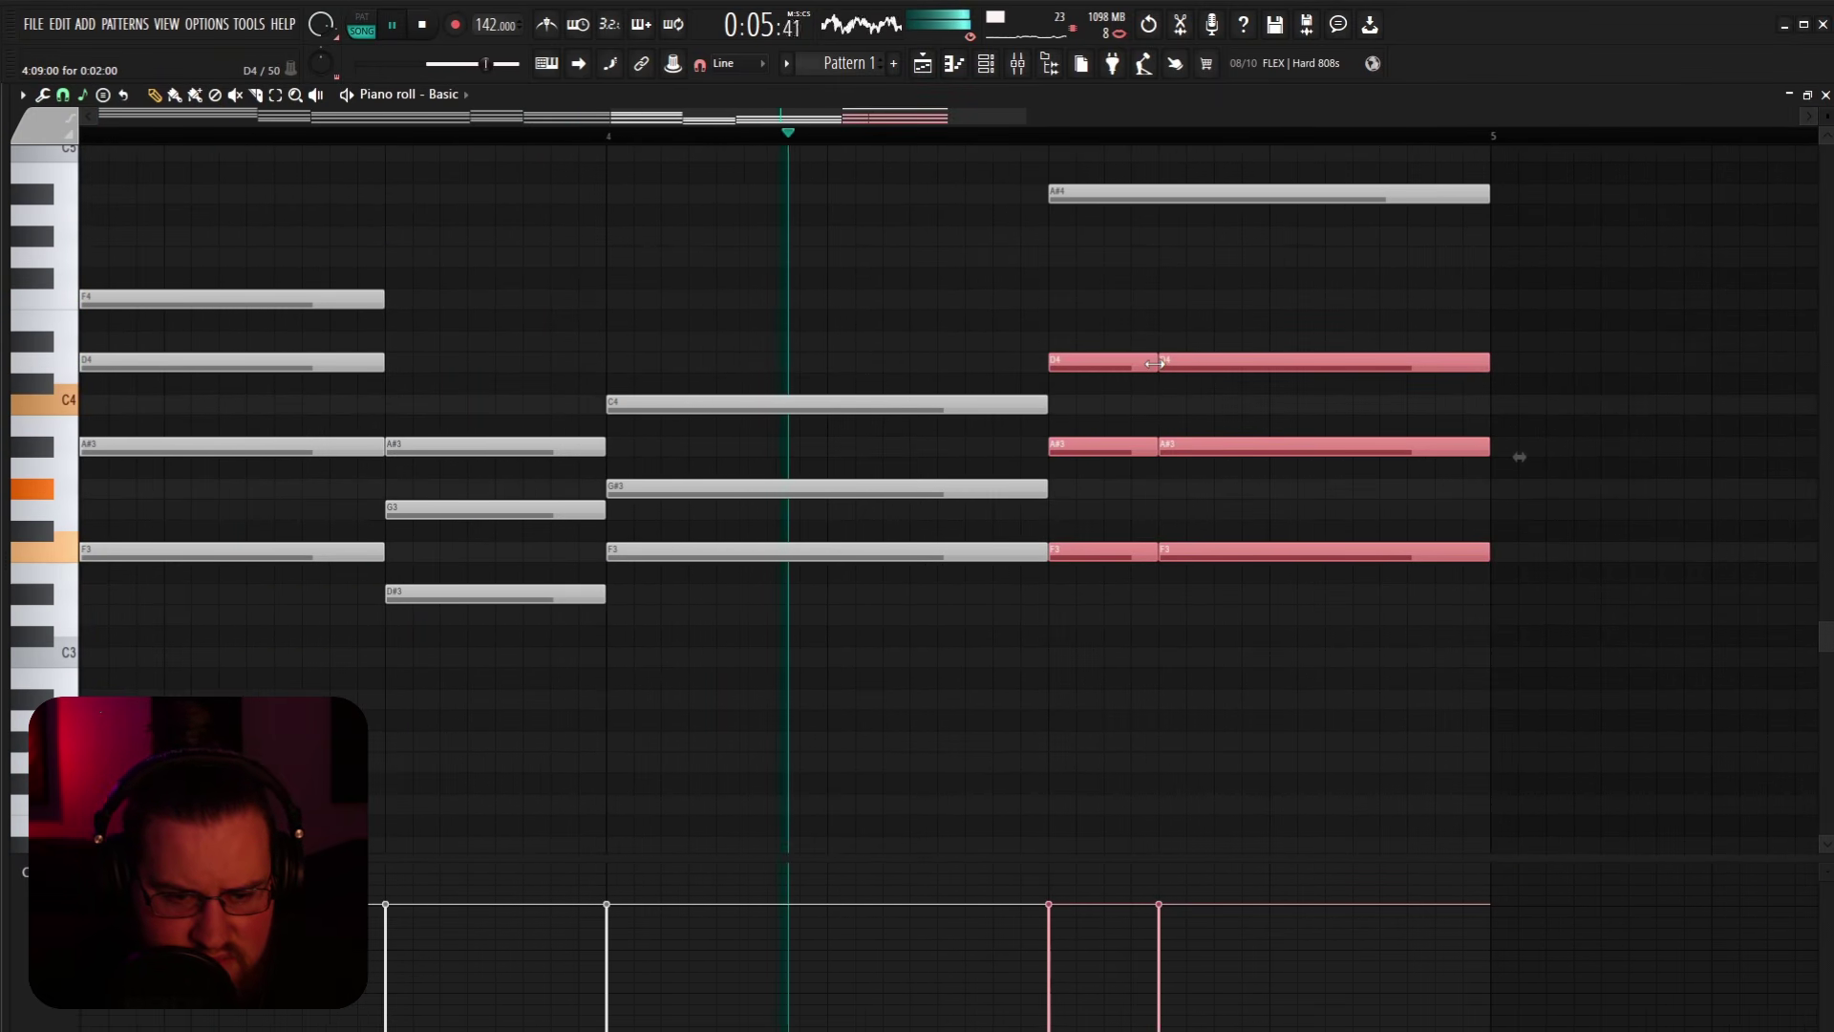
{"action": "right_click", "coordinate": [1337, 363]}
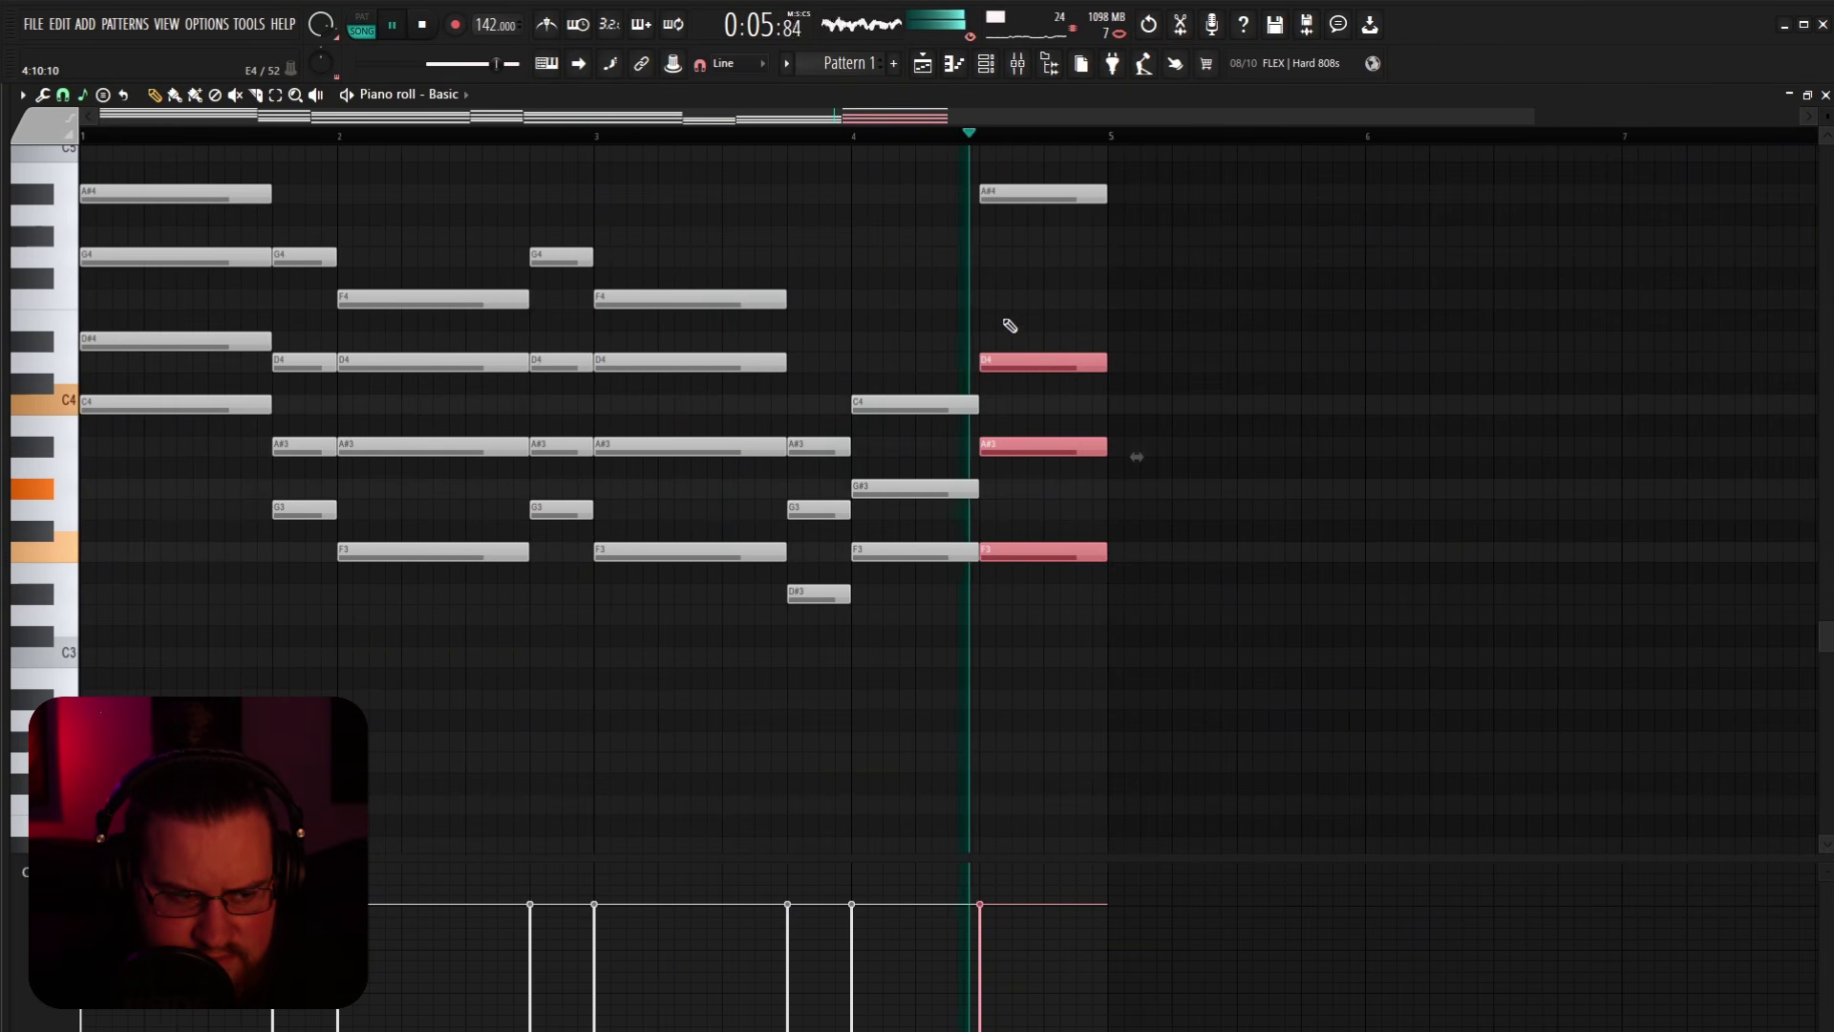
{"action": "key", "text": "space"}
{"action": "key", "text": "F5"}
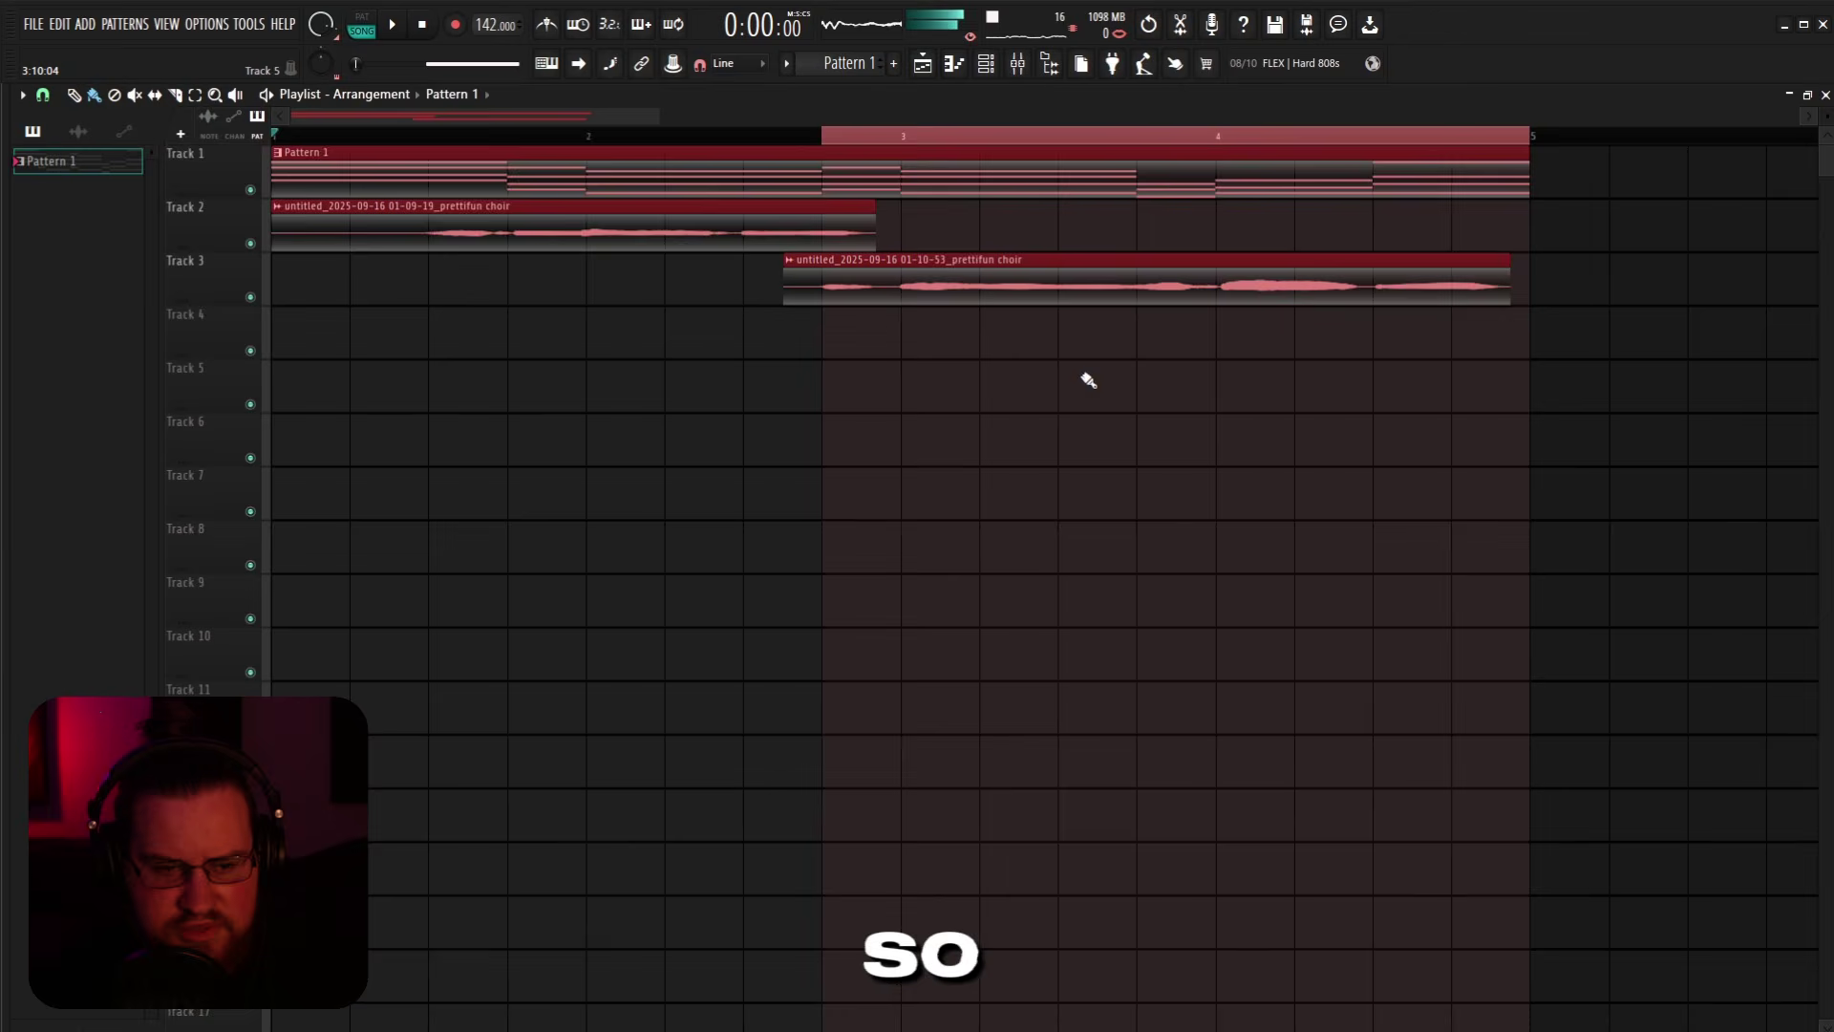
Step: Play back the arrangement from bar 1 without a time selection and trim about a third of a bar off the Track 2 recording's start
{"action": "left_click_drag", "start_coordinate": [704, 137], "coordinate": [272, 136]}
{"action": "scroll", "coordinate": [553, 196], "scroll_direction": "down", "scroll_amount": 3}
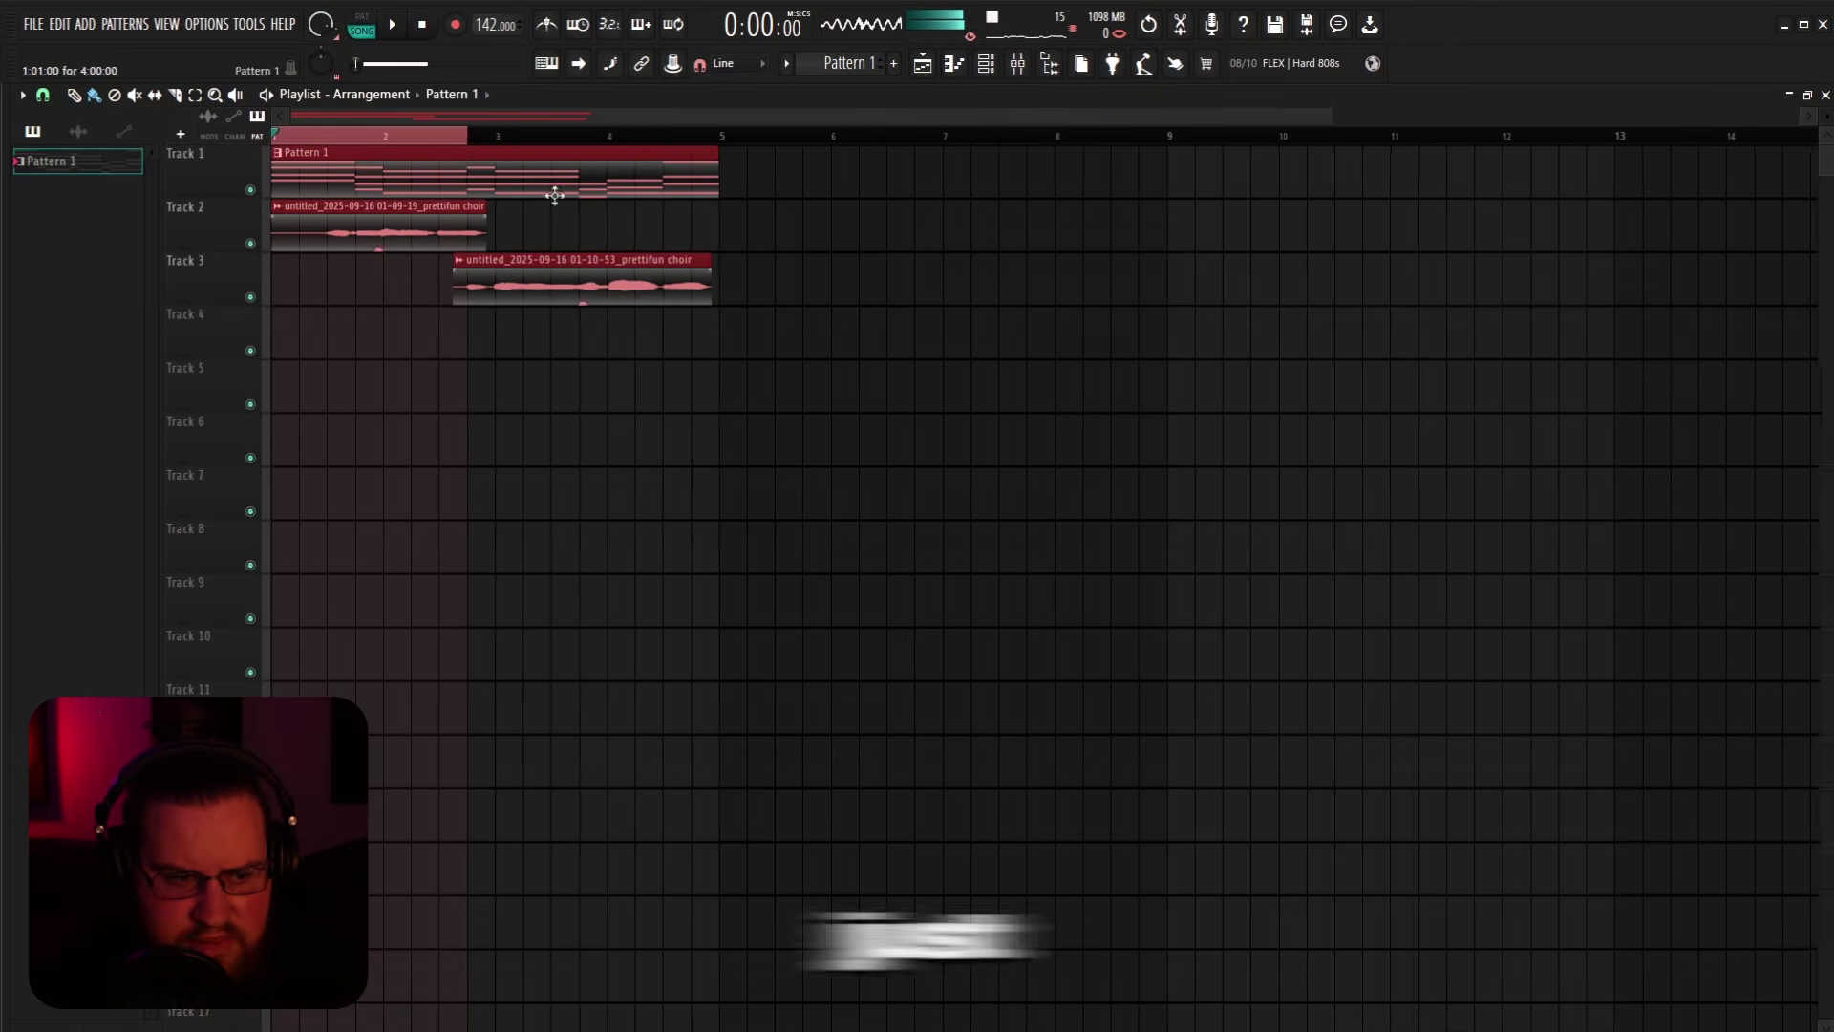
{"action": "left_click", "coordinate": [277, 136], "text": "ctrl"}
{"action": "left_click", "coordinate": [375, 290], "text": "ctrl"}
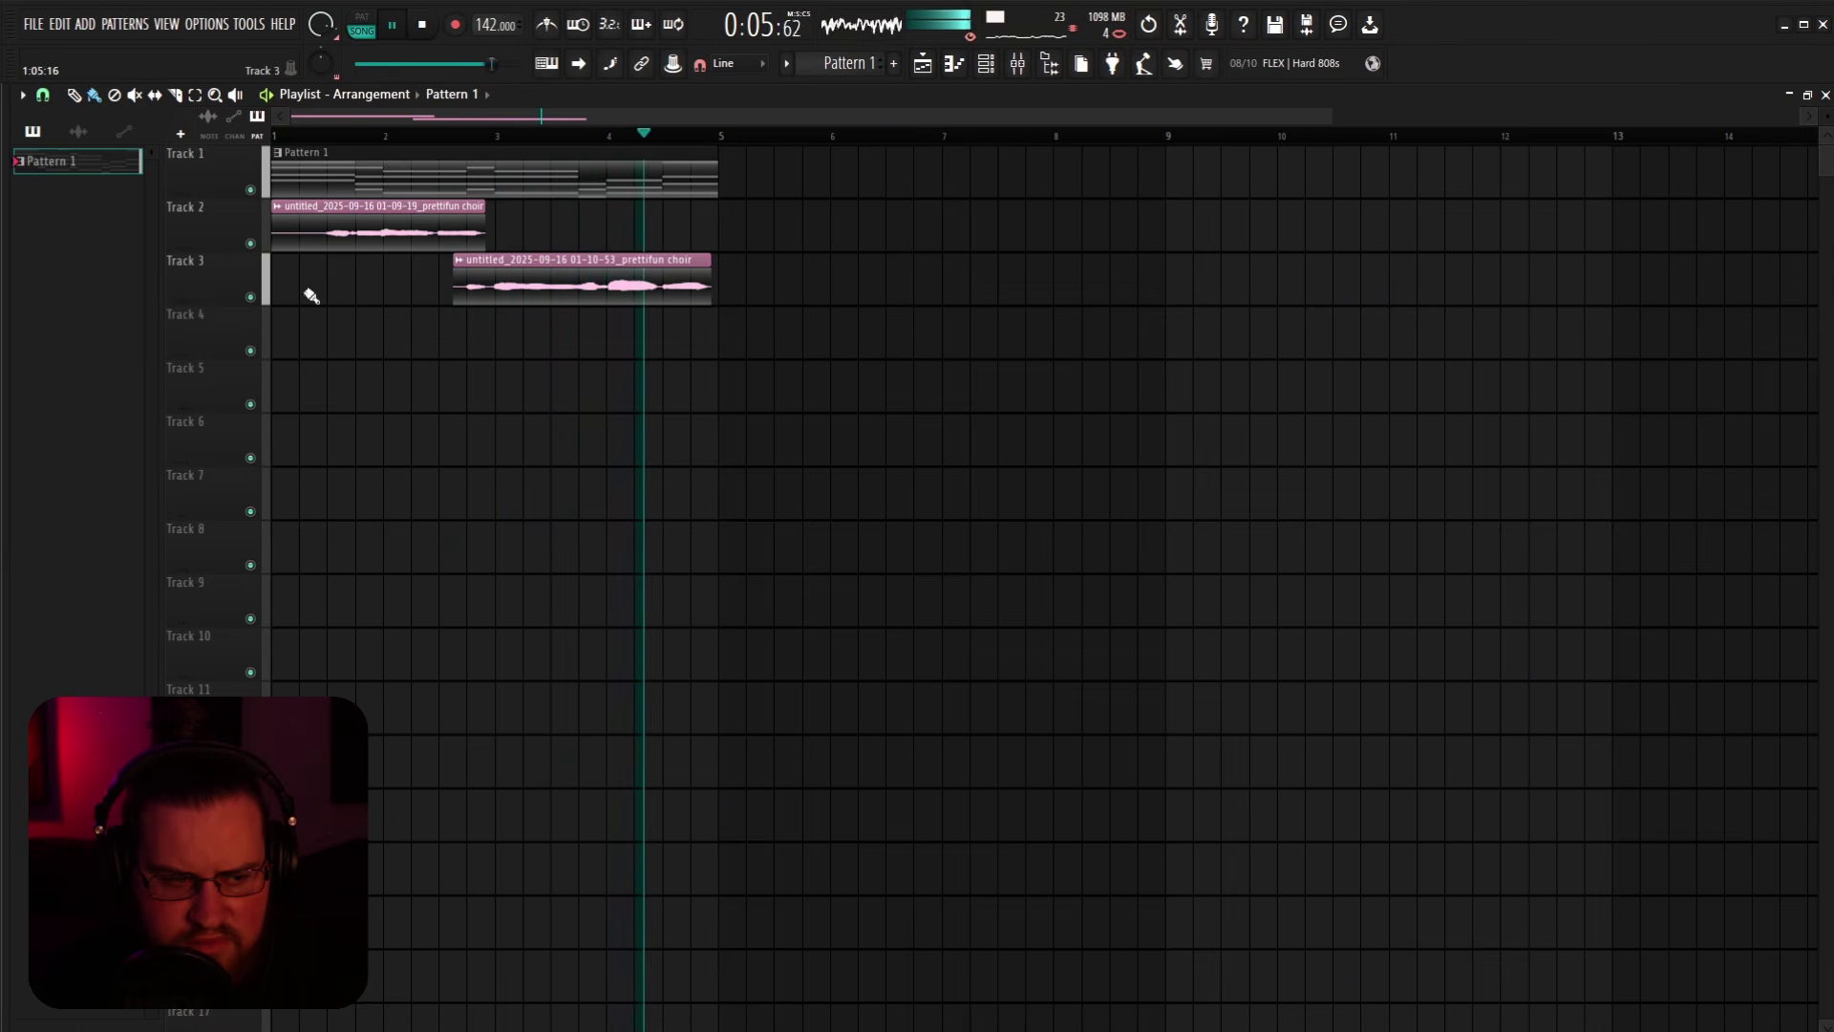
{"action": "left_click_drag", "start_coordinate": [272, 237], "coordinate": [311, 239]}
{"action": "key", "text": "space"}
Step: Set the prettifun choir mixer track's audio input back to none
{"action": "key", "text": "F9"}
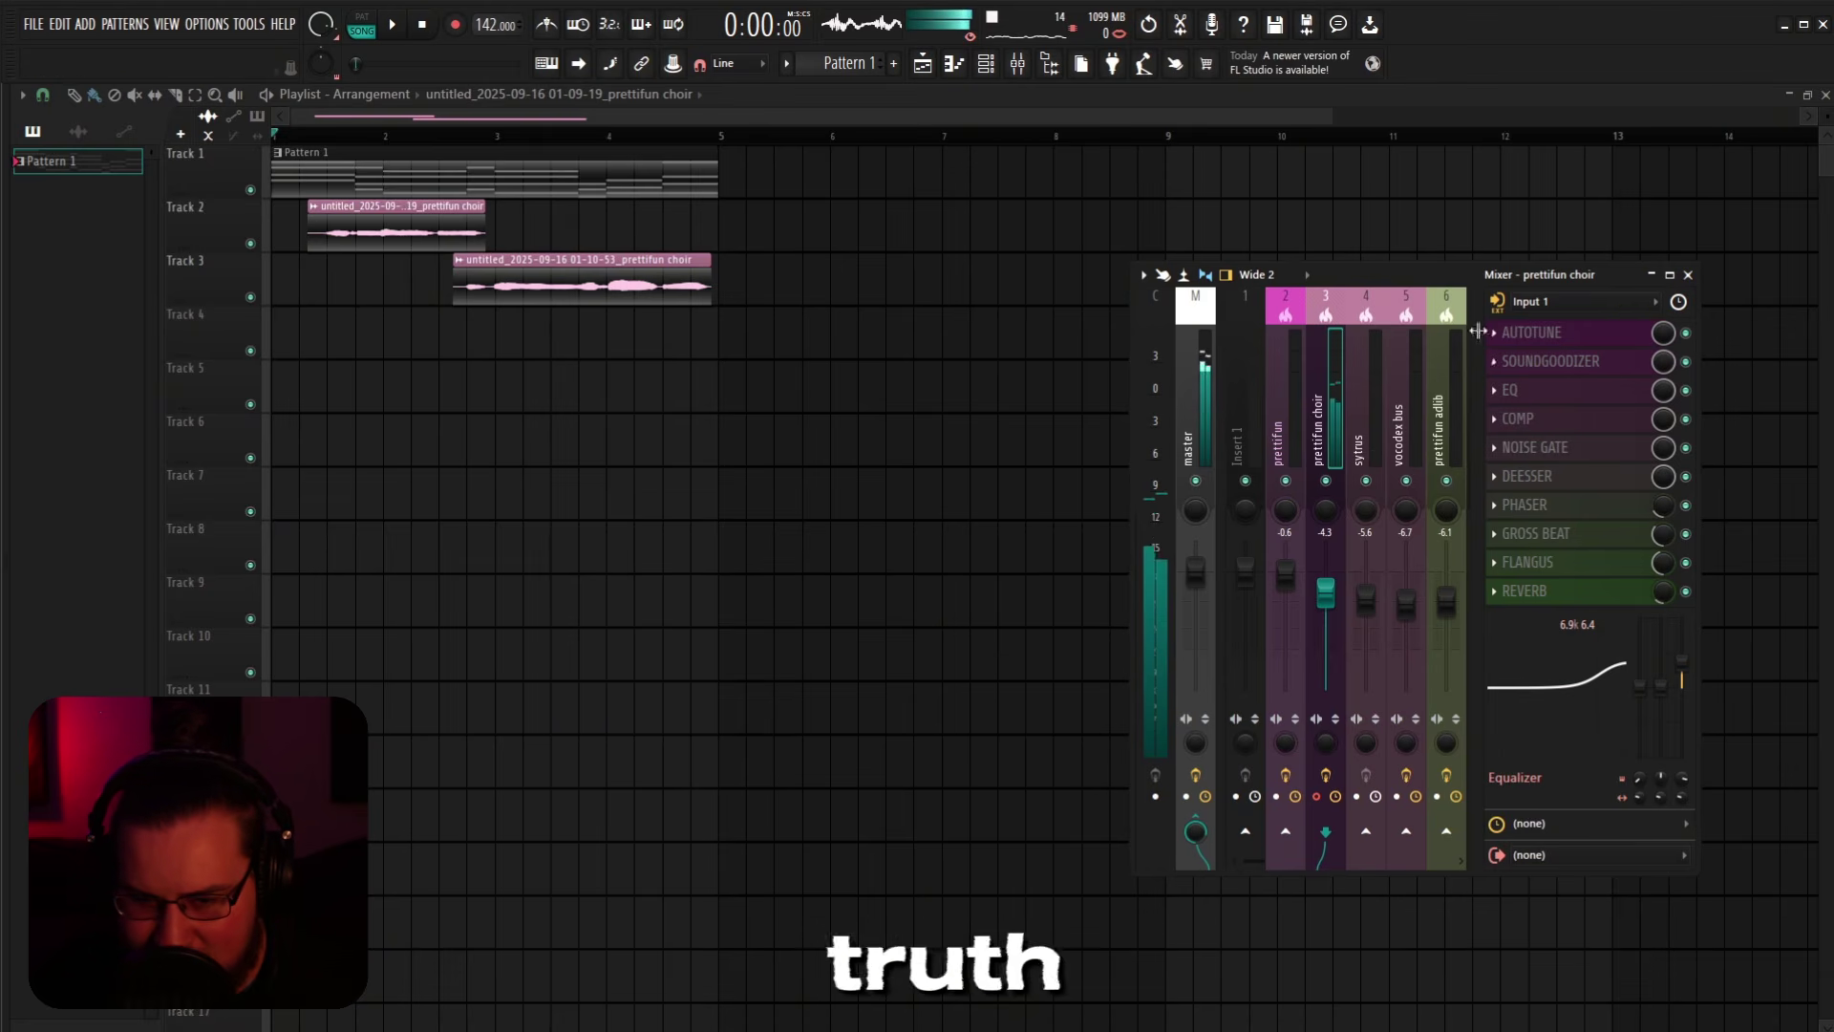
{"action": "left_click", "coordinate": [1528, 301]}
{"action": "left_click", "coordinate": [1547, 466]}
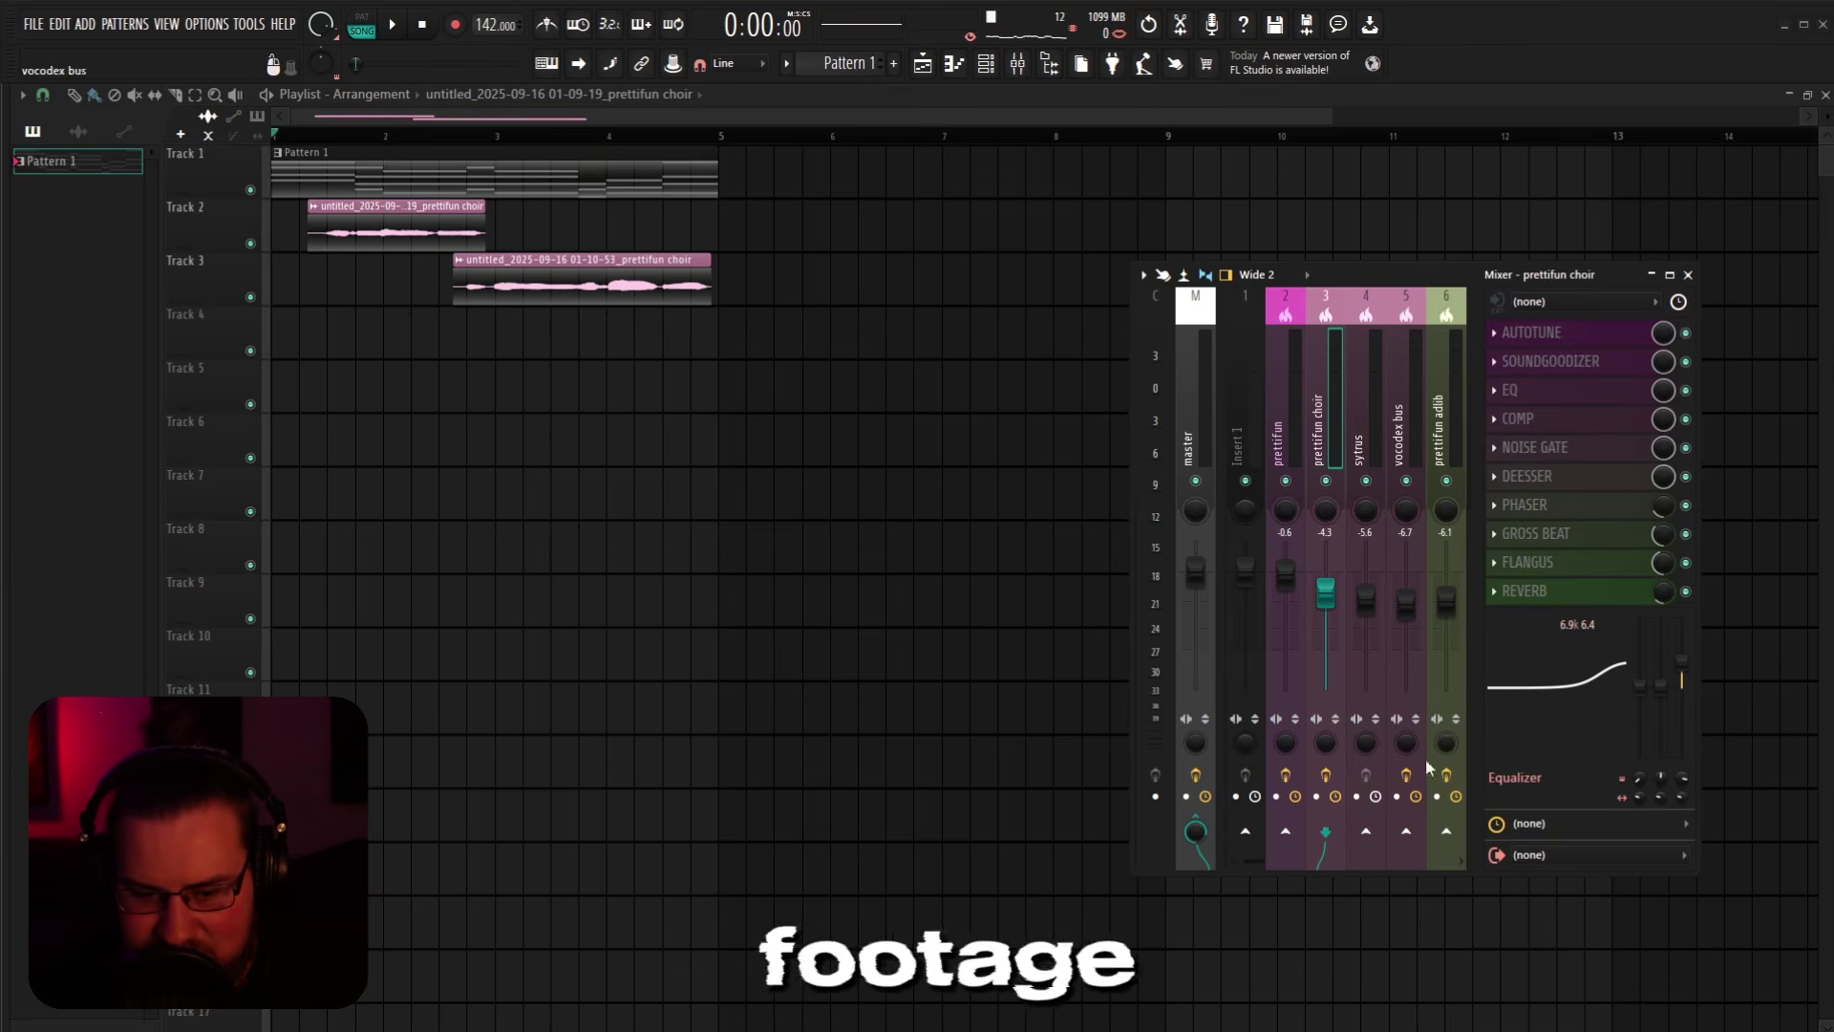
Step: Route the sytrus and prettifun choir mixer tracks only to the vocodex bus
{"action": "left_click", "coordinate": [1353, 445]}
{"action": "right_click", "coordinate": [1405, 832]}
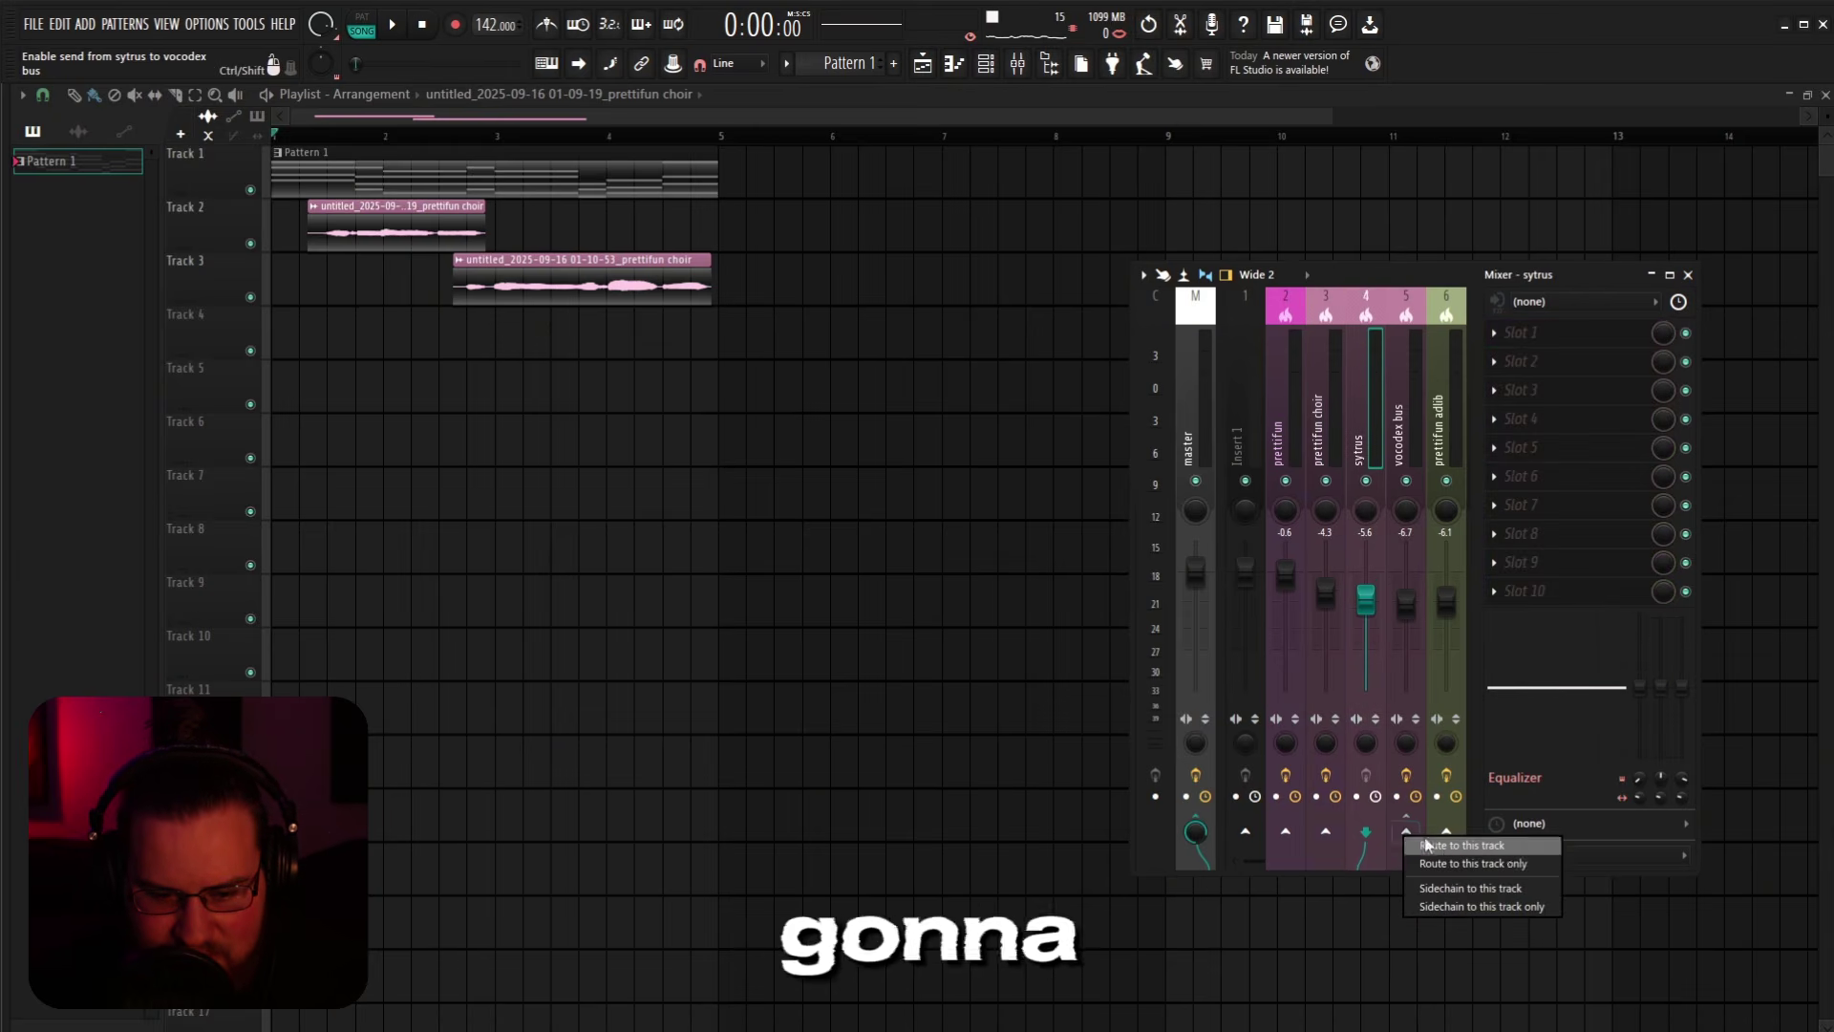
{"action": "left_click", "coordinate": [1453, 865]}
{"action": "left_click", "coordinate": [1330, 444]}
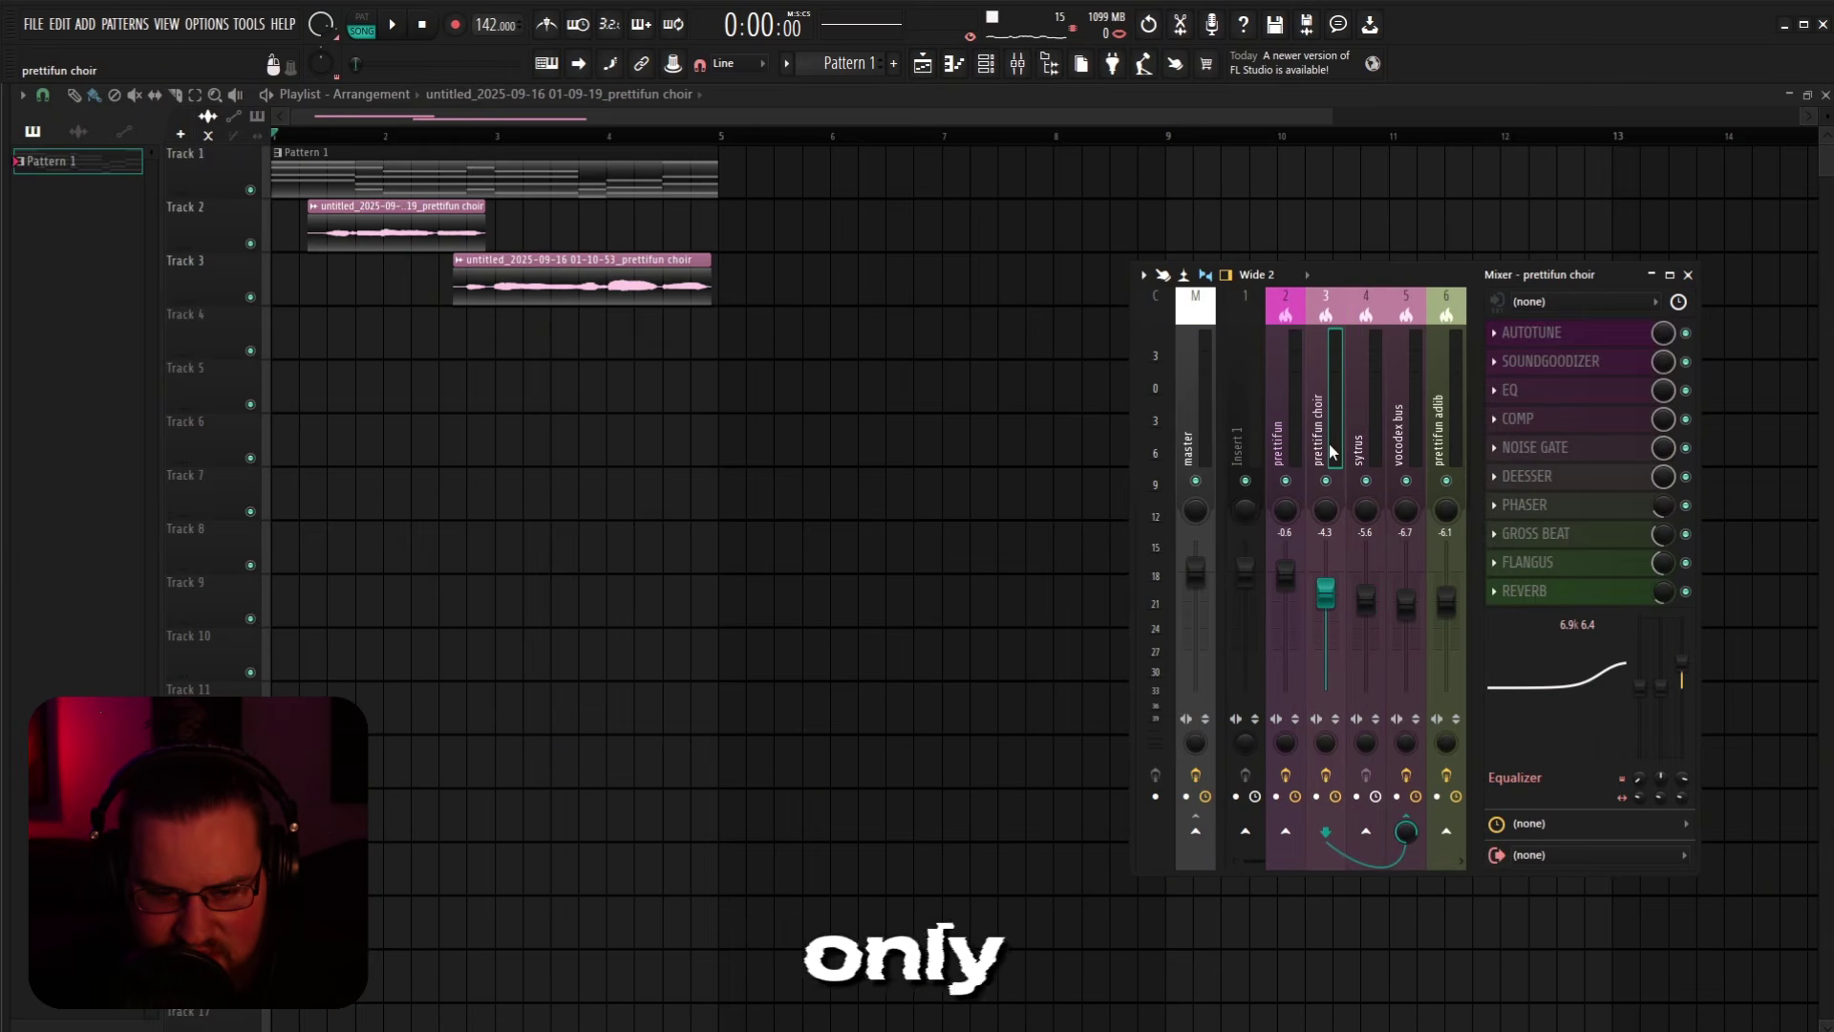
Step: Open Vocodex on the vocodex bus for its modulator sidechain input number, and close the windows to return to the playlist
{"action": "left_click", "coordinate": [1383, 429]}
{"action": "left_click", "coordinate": [1557, 332]}
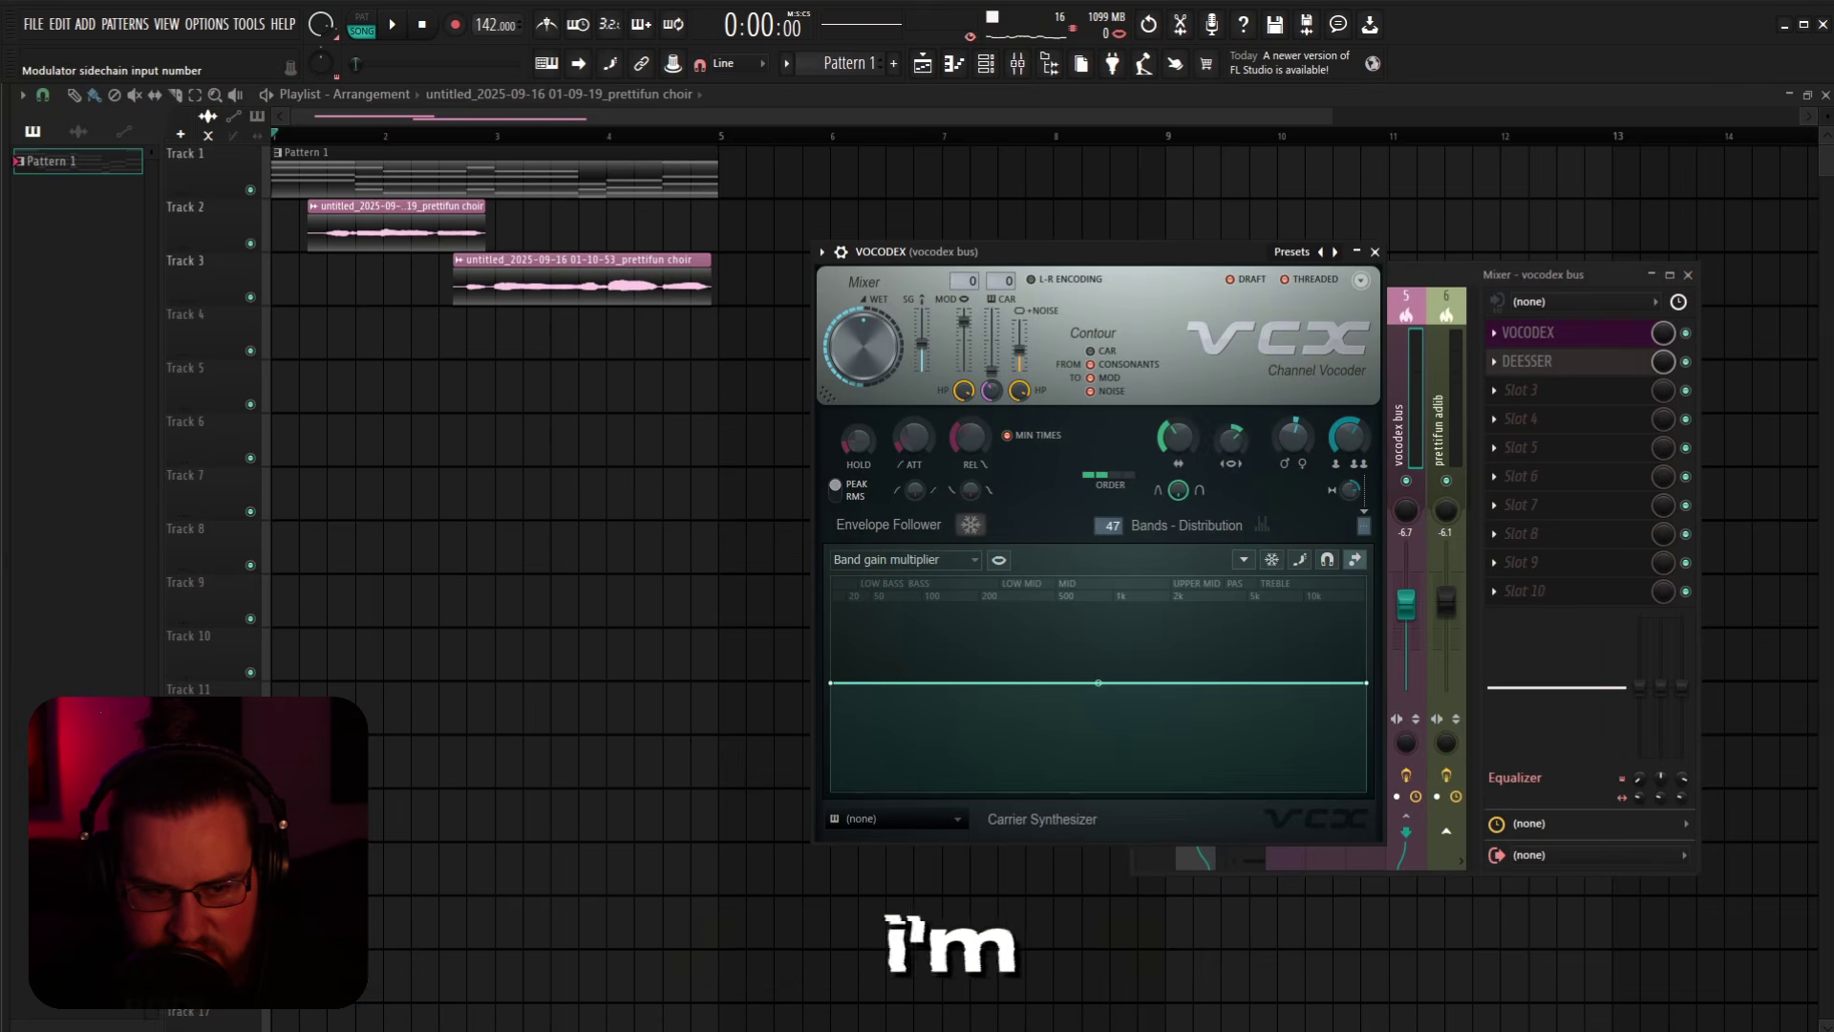
{"action": "key", "text": "F12"}
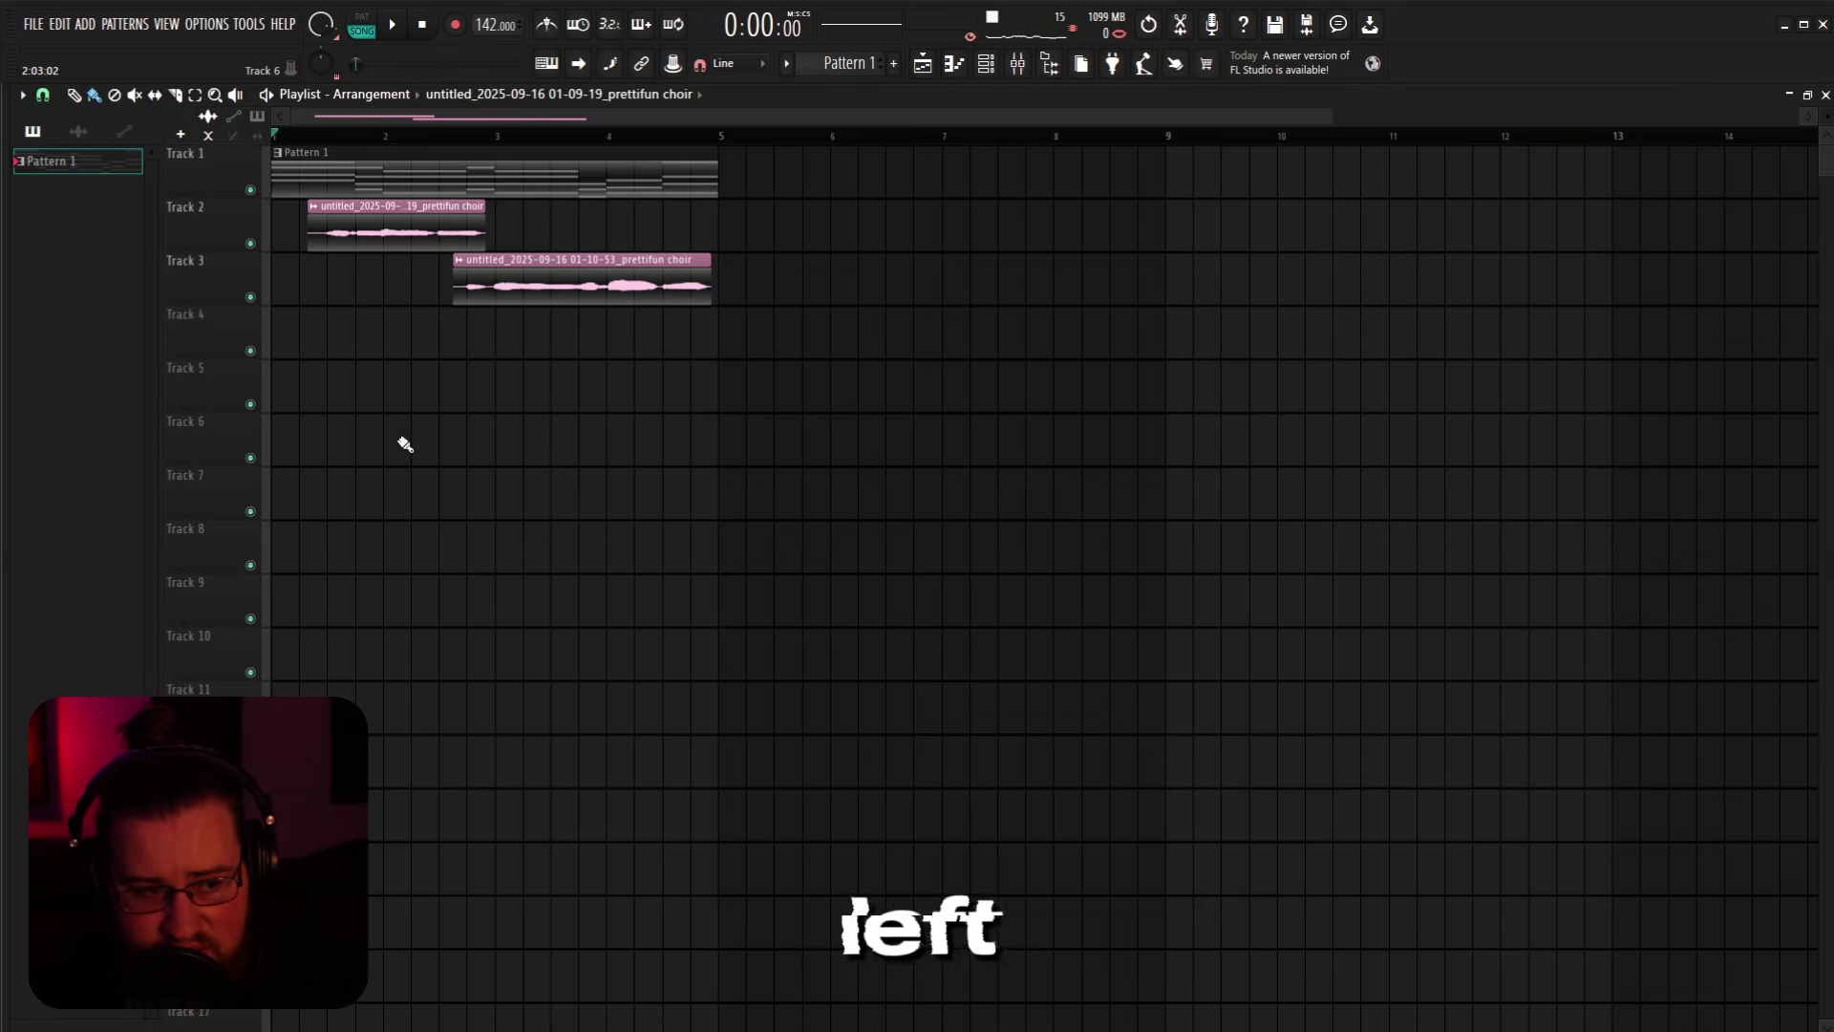
Step: Play back the arrangement through Vocodex and trim the start of the Track 2 recording slightly further
{"action": "key", "text": "space"}
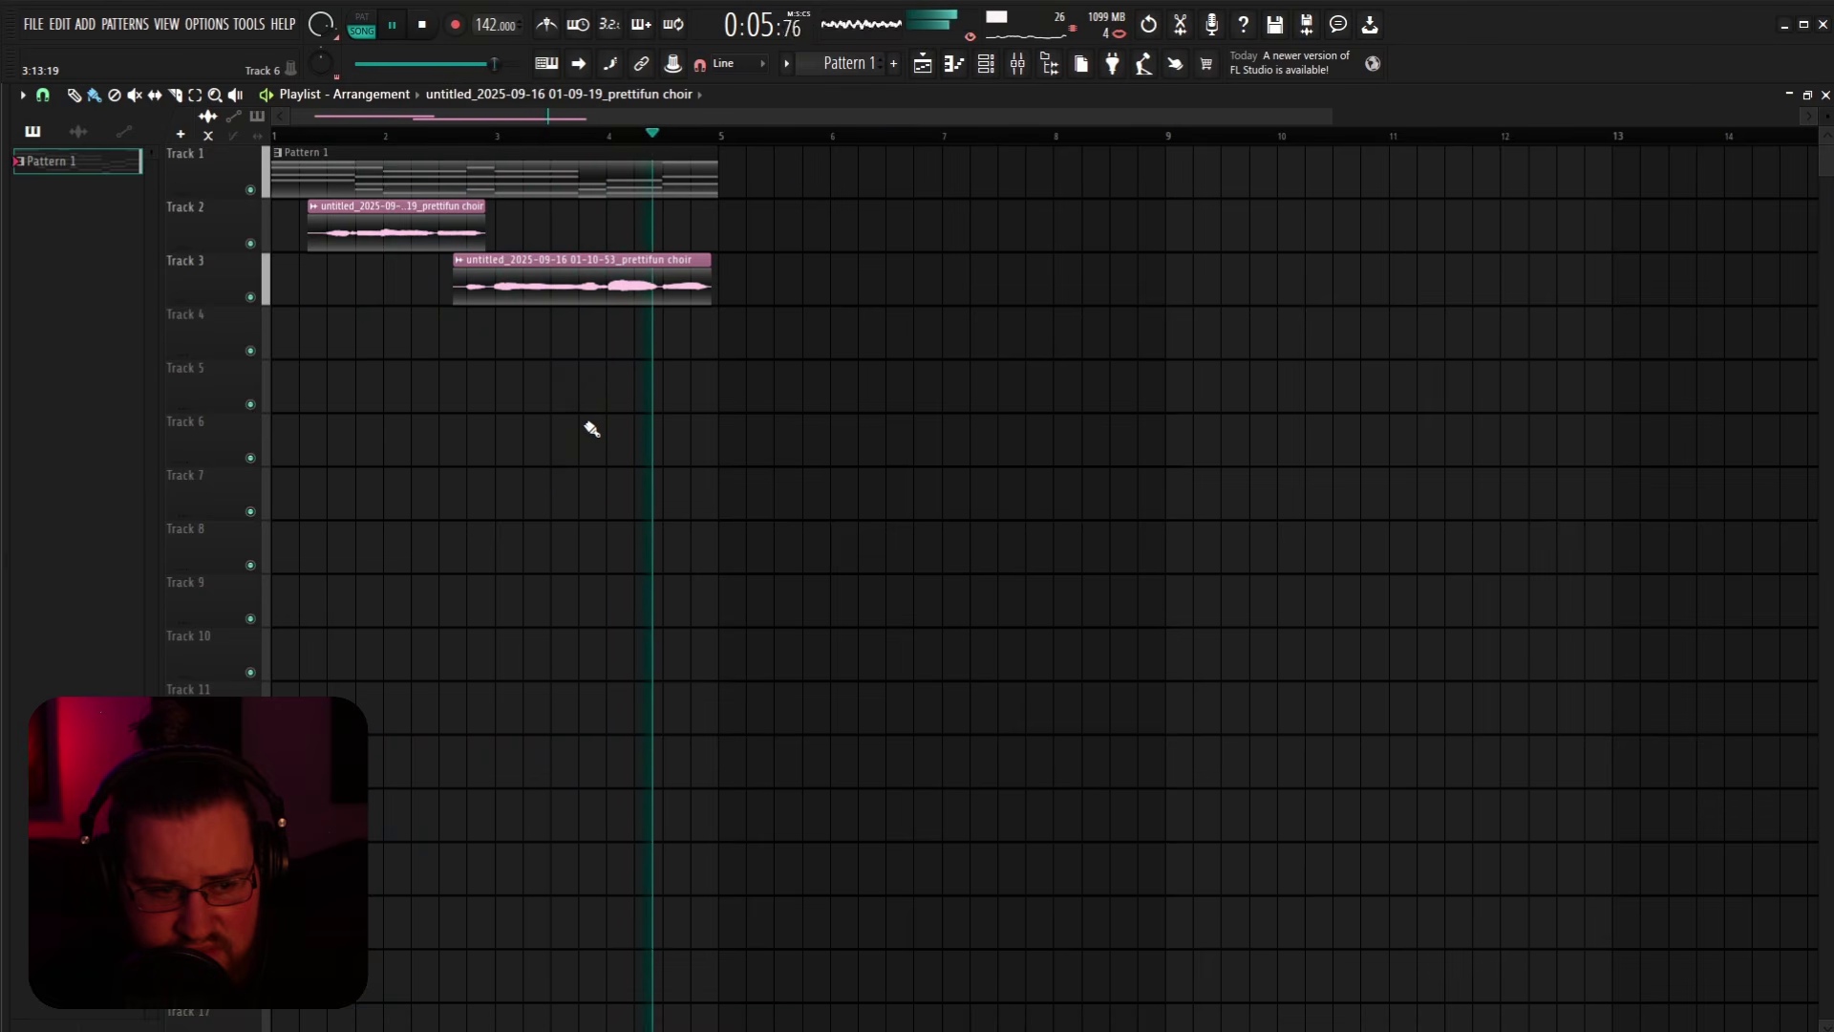
{"action": "key", "text": "space"}
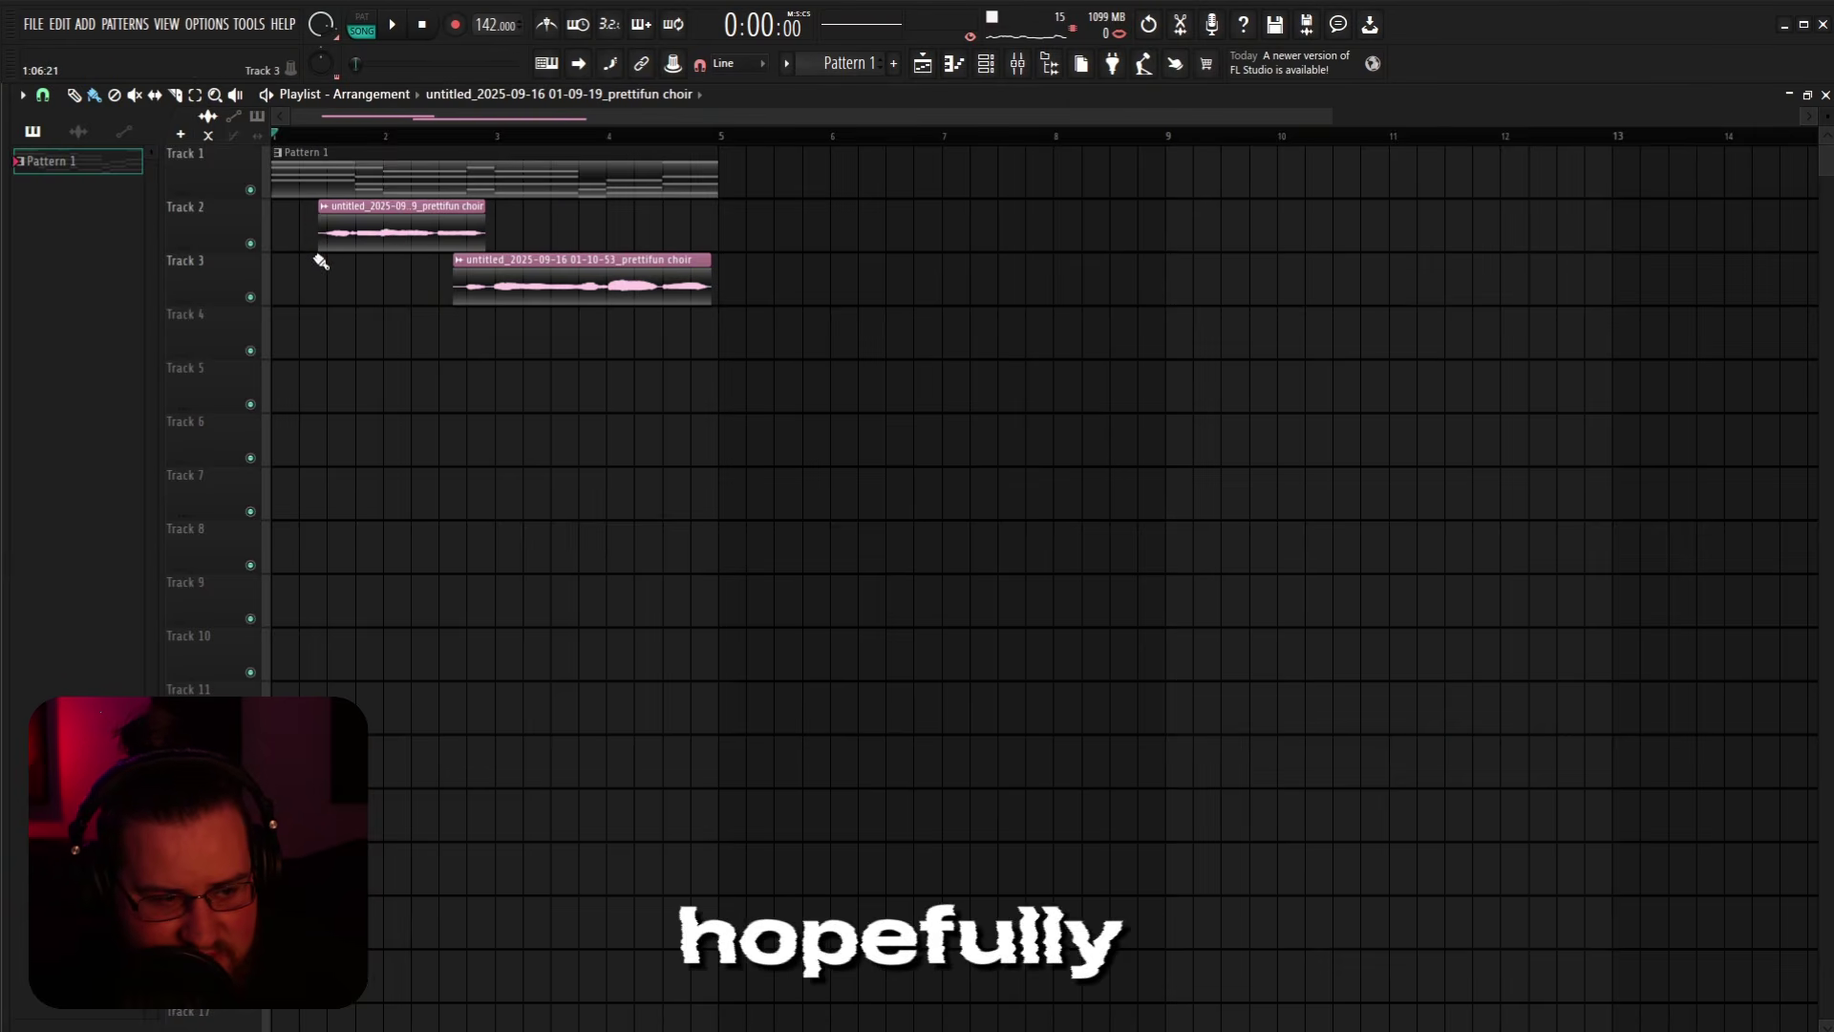
{"action": "scroll", "coordinate": [317, 266], "scroll_direction": "up", "scroll_amount": 2}
{"action": "scroll", "coordinate": [315, 268], "scroll_direction": "down", "scroll_amount": 2}
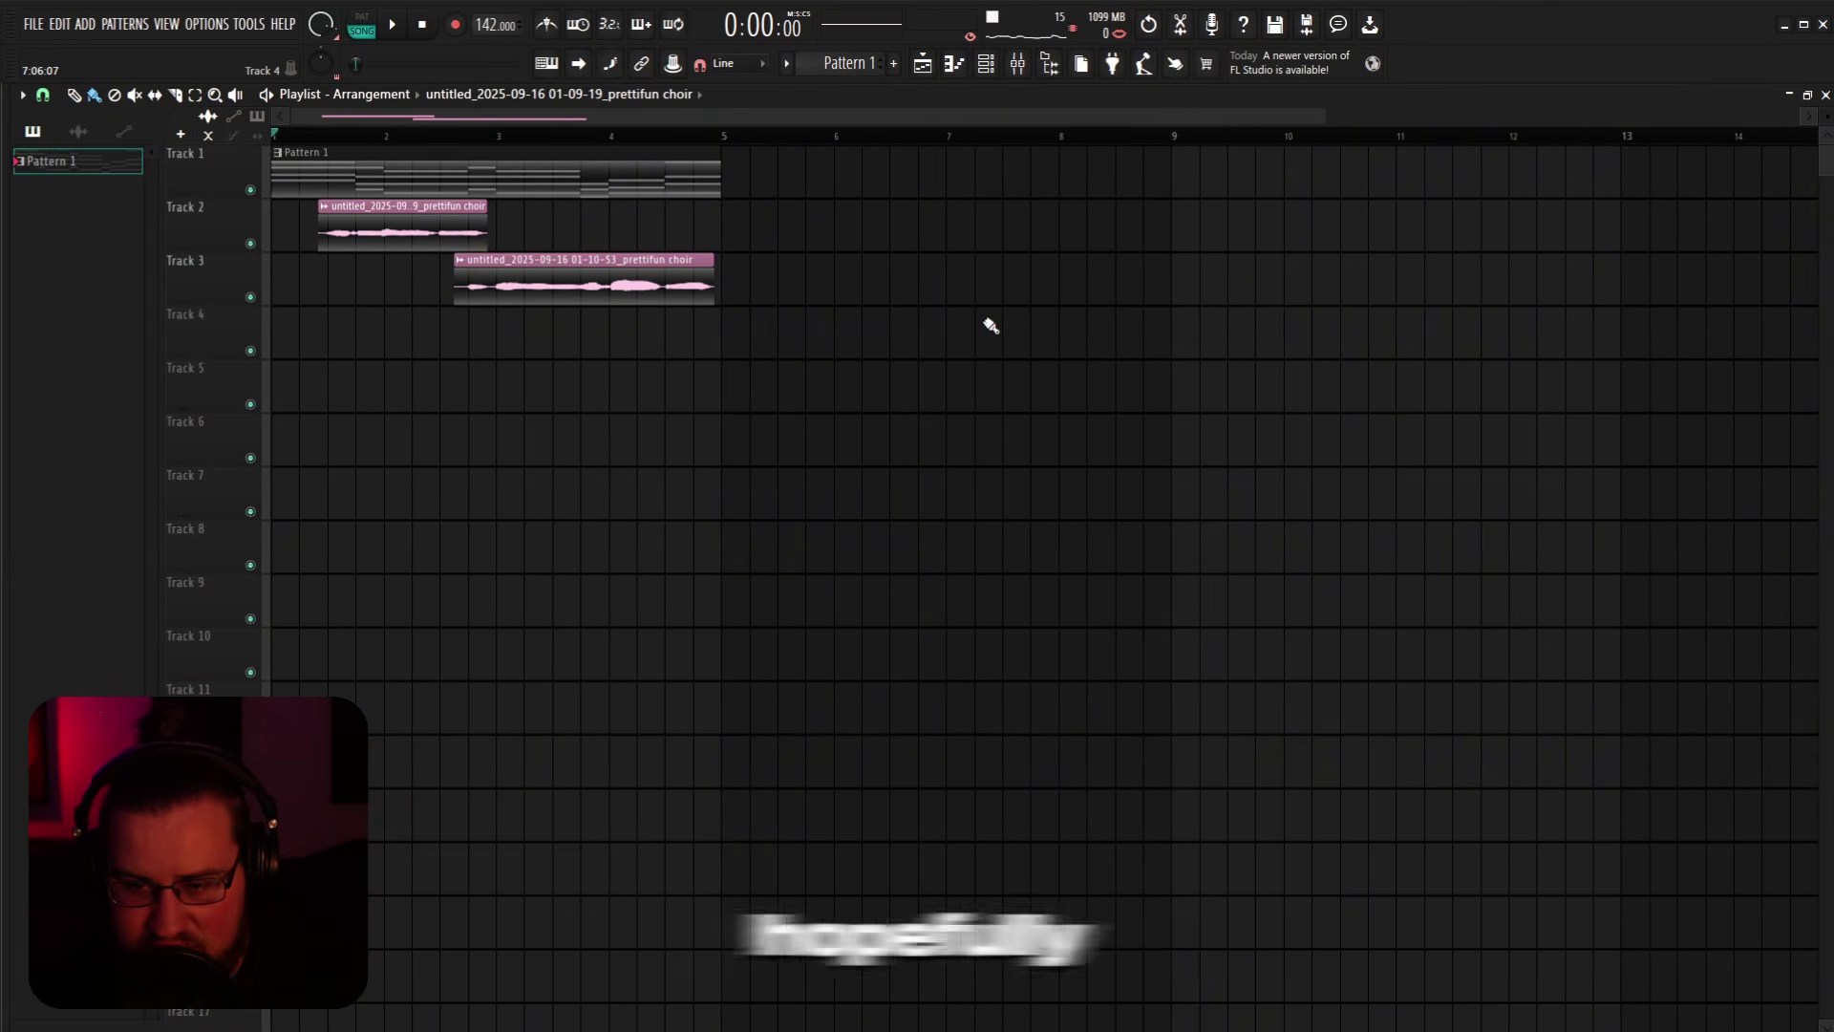